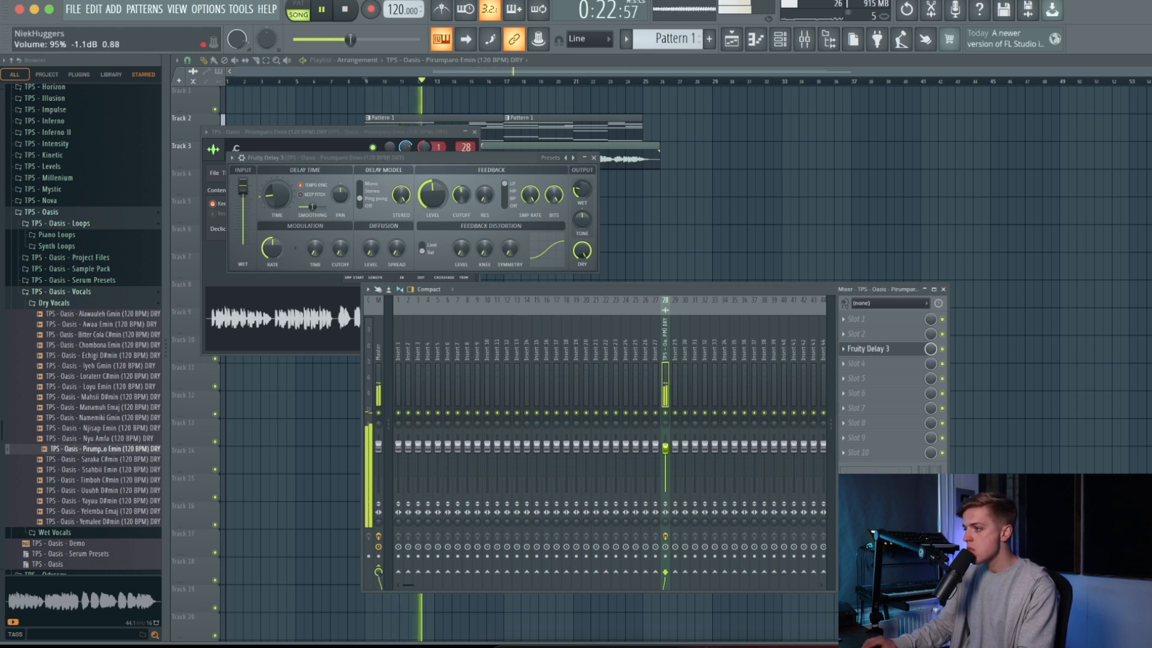
Route the Piano V3 channel to mixer insert 8 and lower that track's volume to 94%
right_click(680, 215)
left_click(779, 39)
left_click(567, 129)
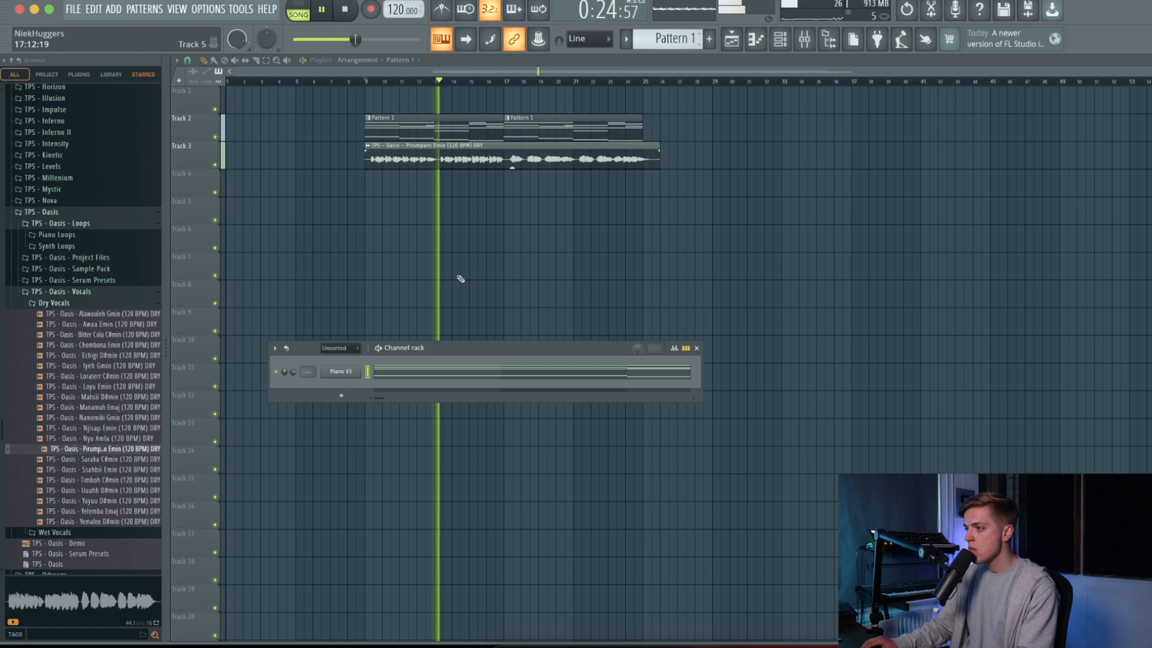
key("F9")
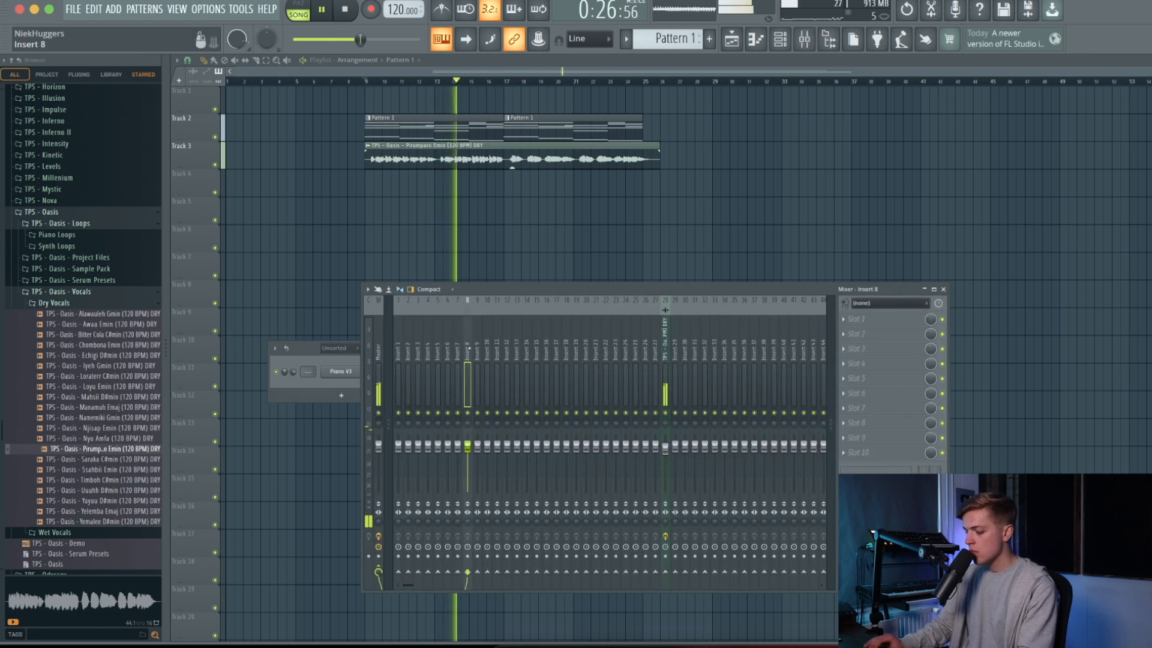
key("ctrl+l")
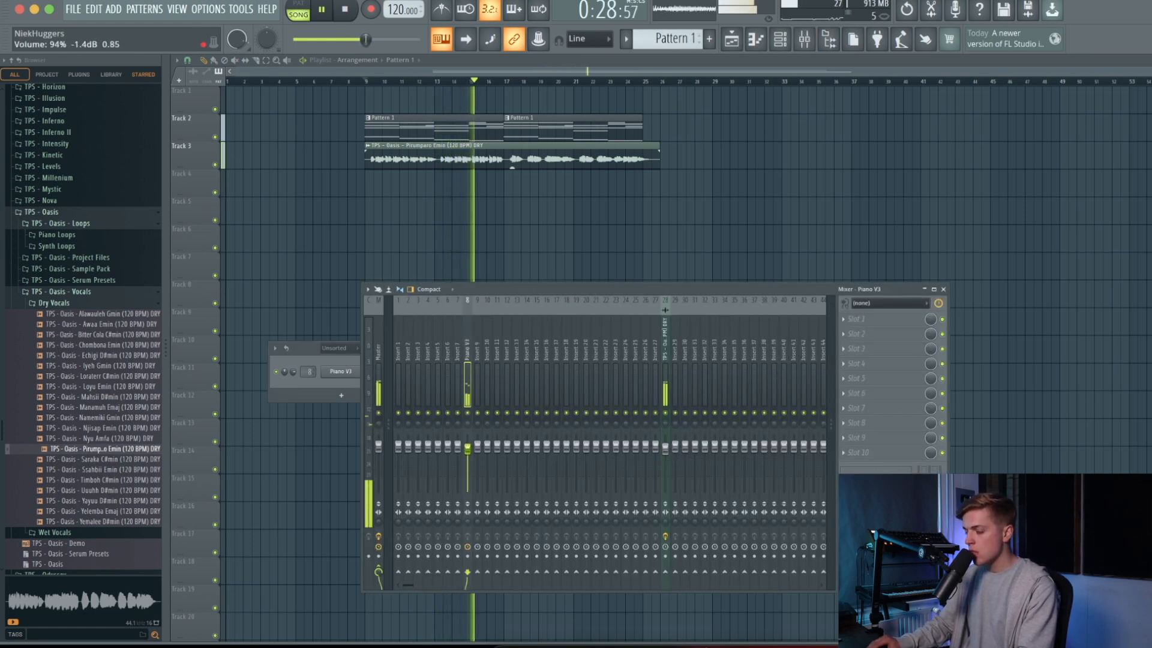
Duplicate the two Pattern 1 clips on Track 2 so the piano part continues to bar 41
right_click(683, 129)
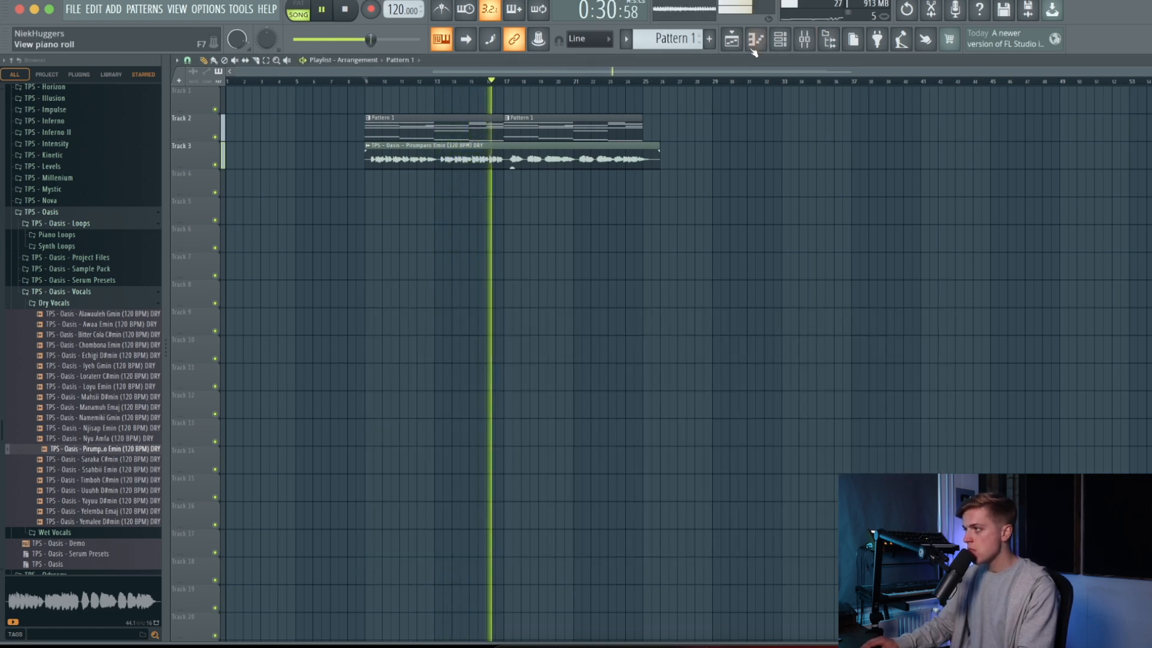
left_click(780, 39)
left_click_drag(641, 124, 923, 124)
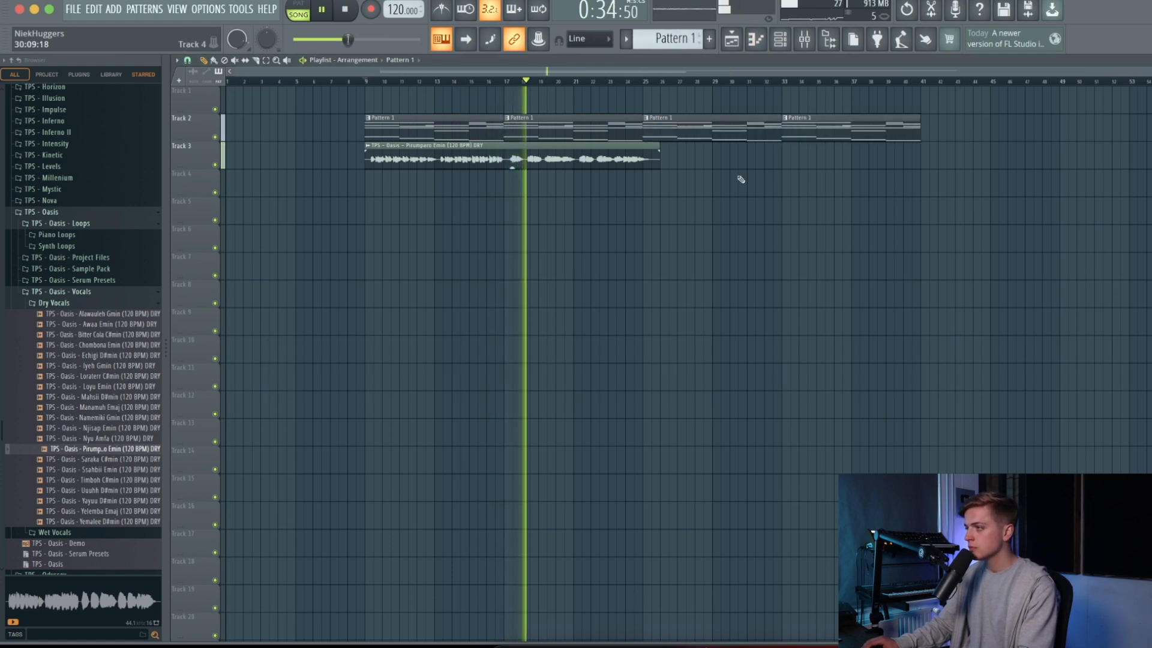
scroll(636, 139, "up", 1)
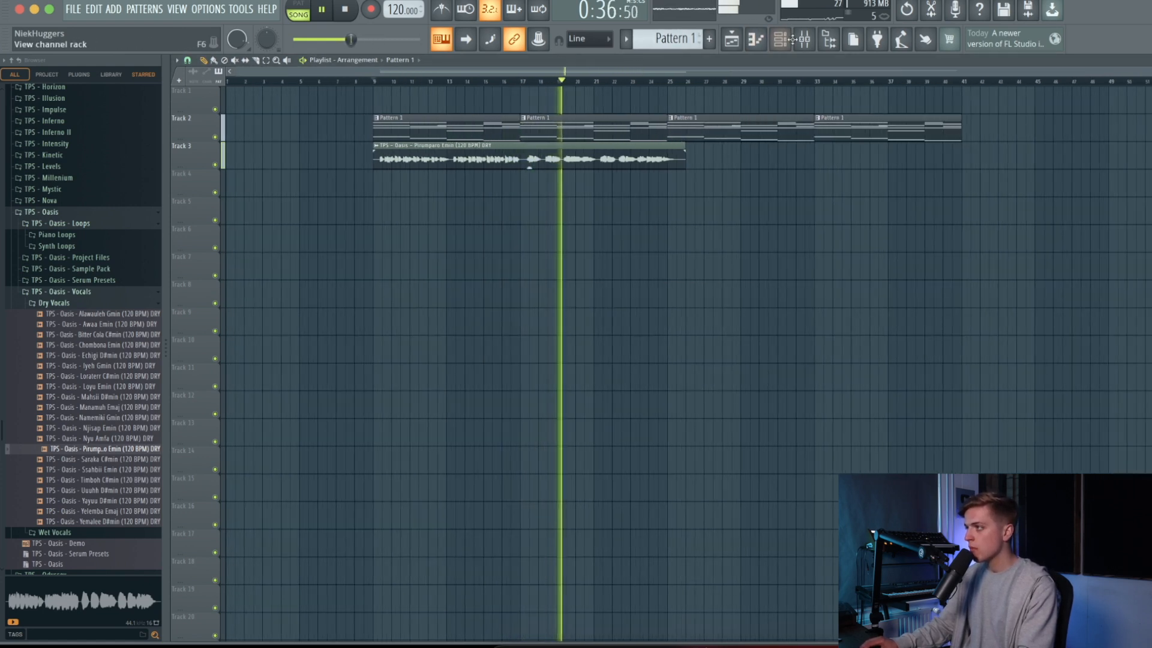
Open the Piano V3 instrument and set its master volume to 5.47 dB while the arrangement plays
left_click(793, 39)
key("space")
left_click(779, 44)
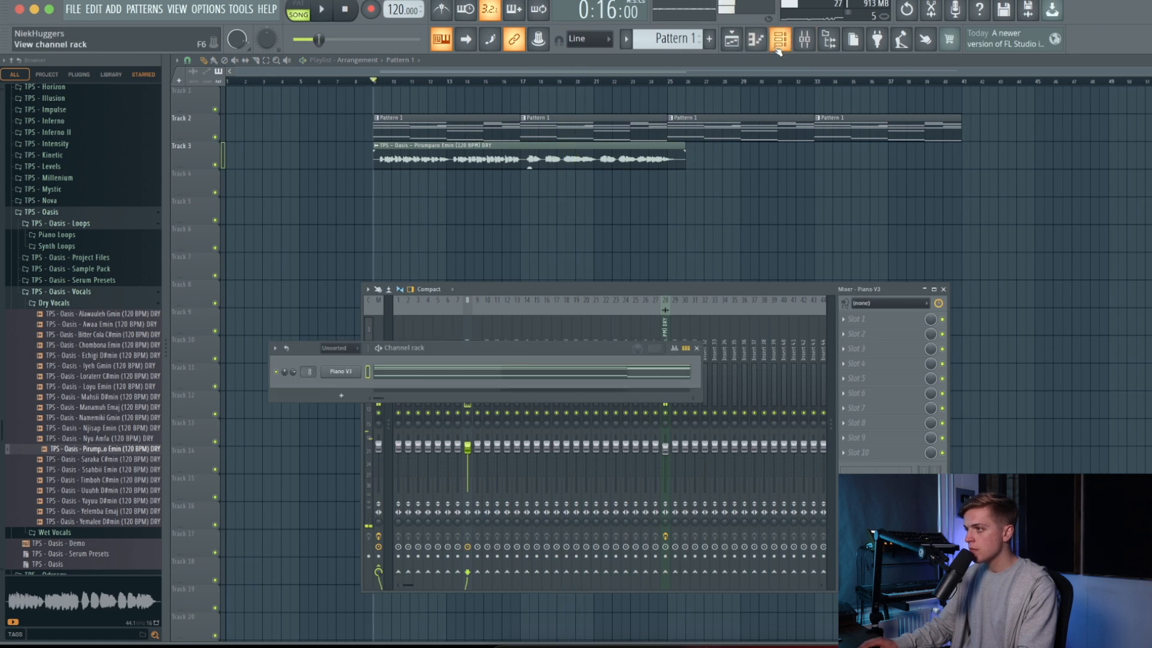
left_click(341, 372)
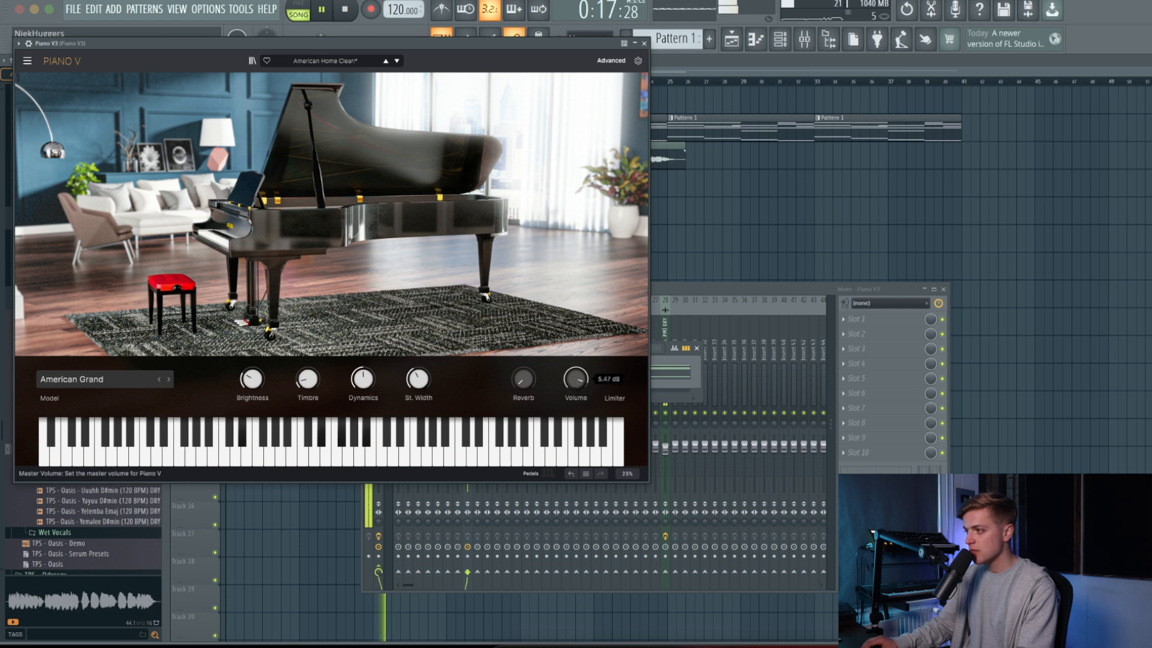
left_click(644, 43)
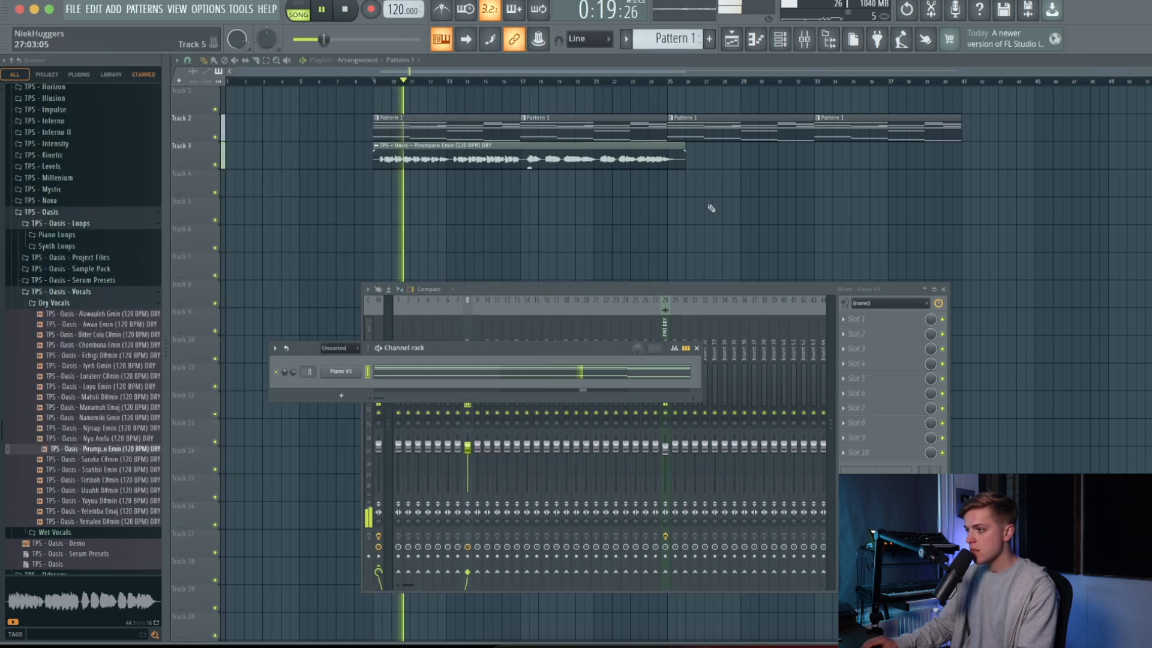
key("space")
Add Fruity Delay 3 to slot 3 of the Piano V3 mixer track and set its output wet level to 37.2%
left_click(887, 349)
mouse_move(919, 359)
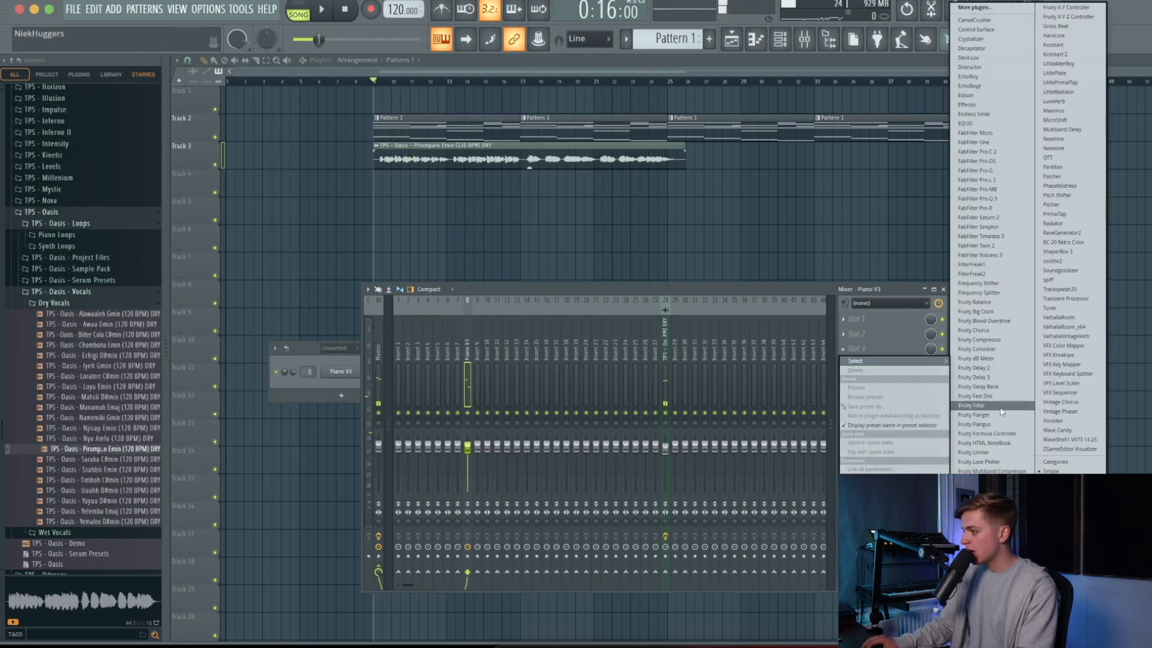
left_click(987, 378)
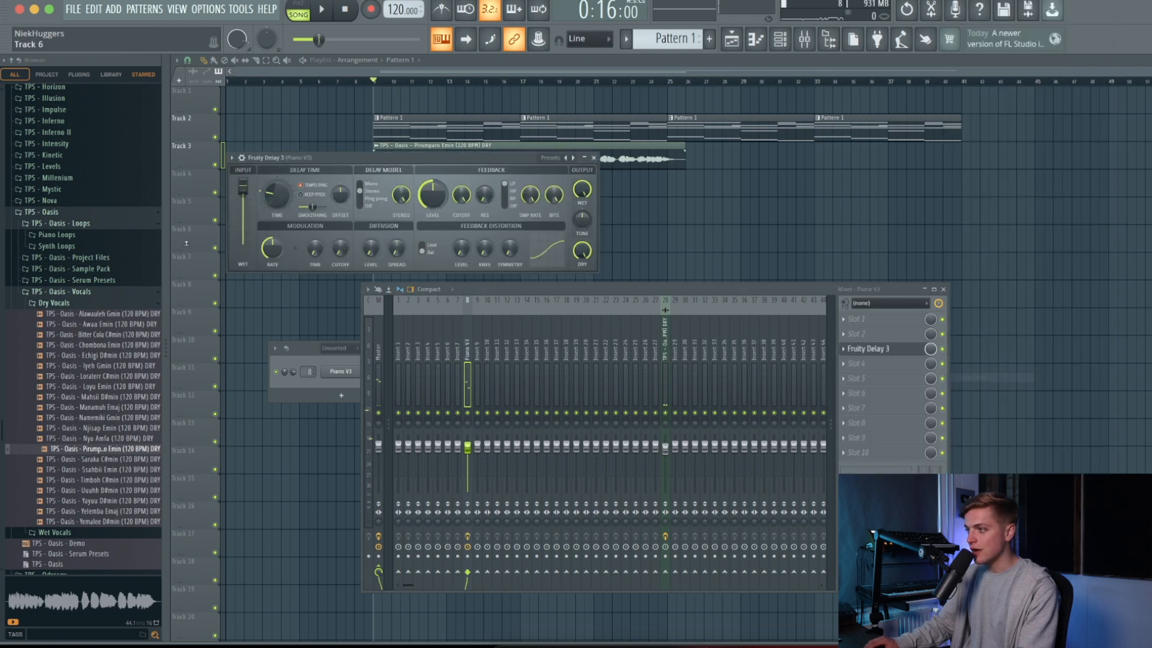
key("space")
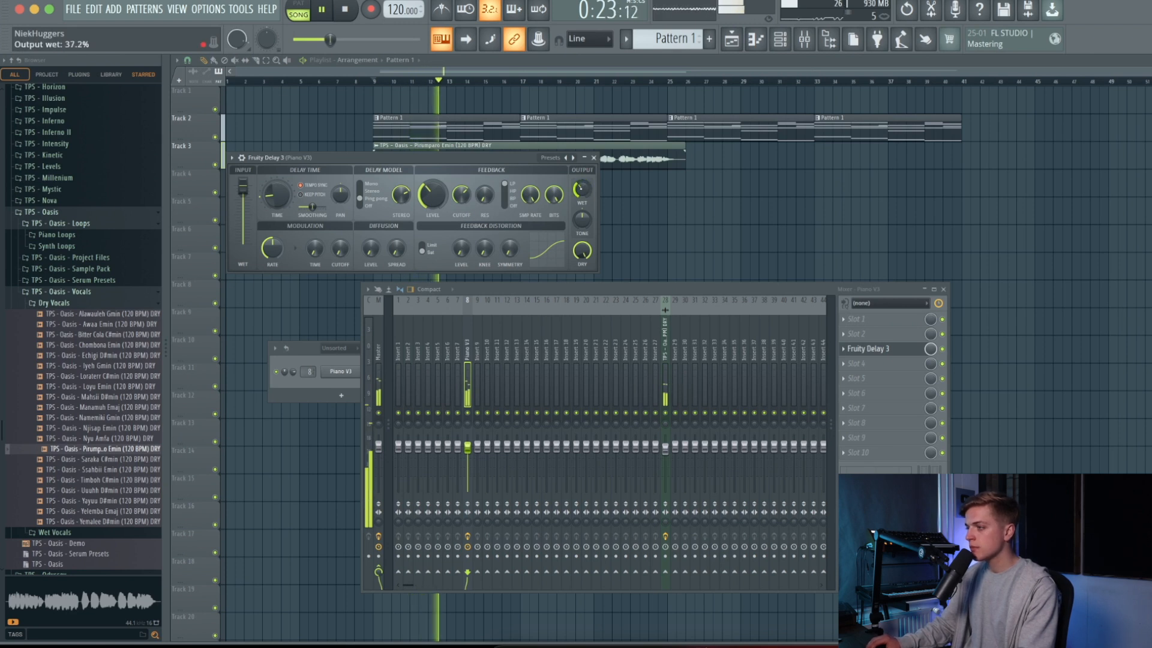
Insert Fruity parametric EQ 2 in slot 2 of the Piano V3 track and cut the piano's low frequencies
left_click(879, 332)
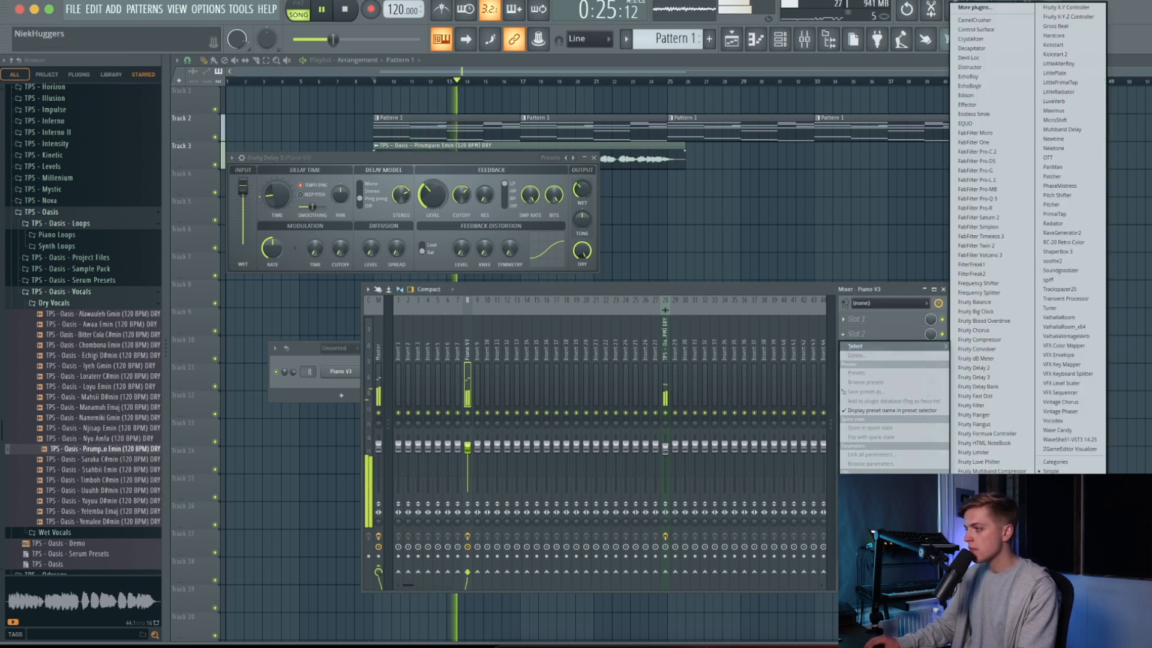
left_click(986, 517)
key("space")
mouse_move(262, 230)
left_mouse_down()
mouse_move(271, 288)
mouse_move(277, 241)
left_mouse_up()
key("space")
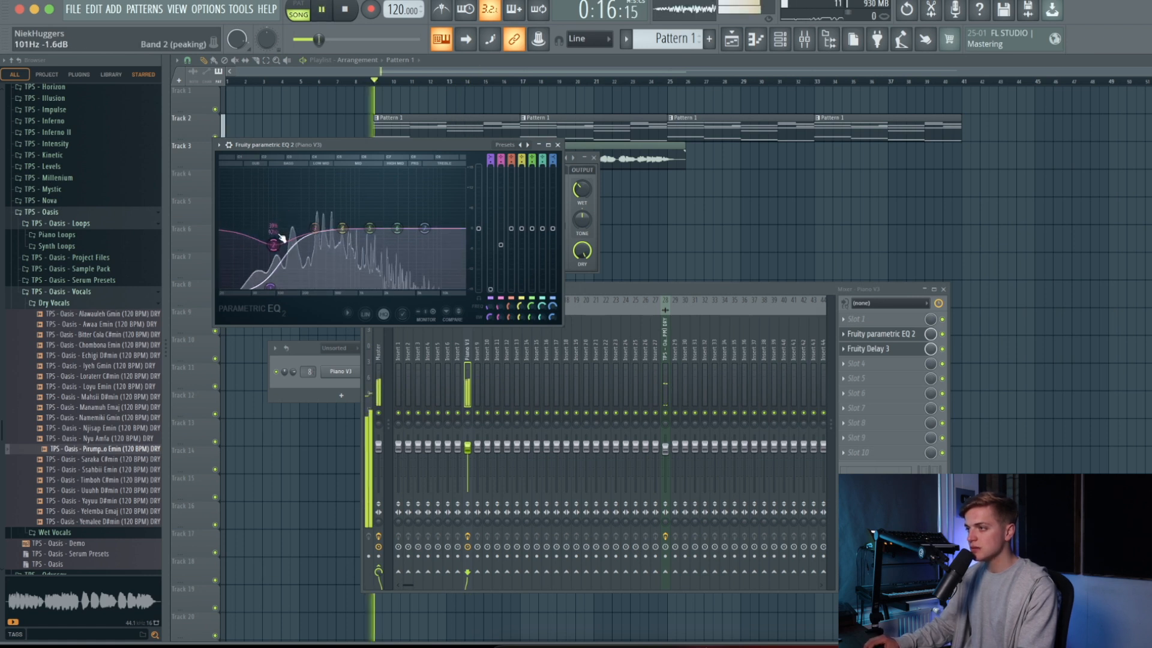
Readjust the piano's low cut with EQ band 1 at 79 Hz and -18 dB, and close the EQ
key("ctrl+z")
left_click_drag(276, 250, 270, 247)
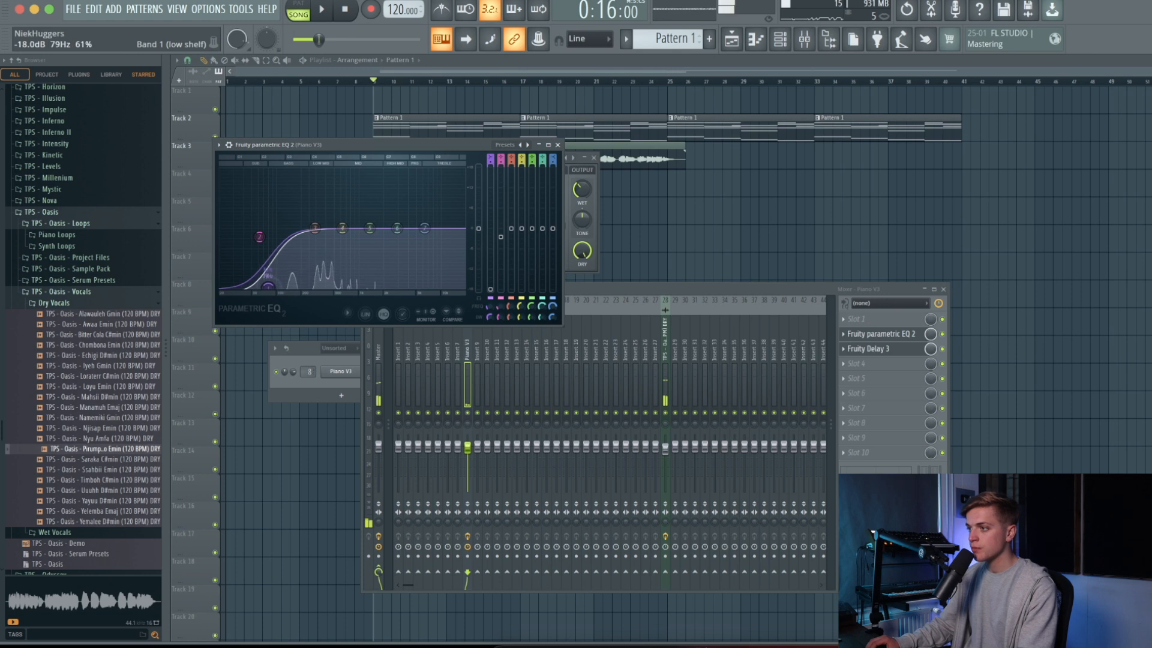
left_click(558, 144)
left_click(549, 144)
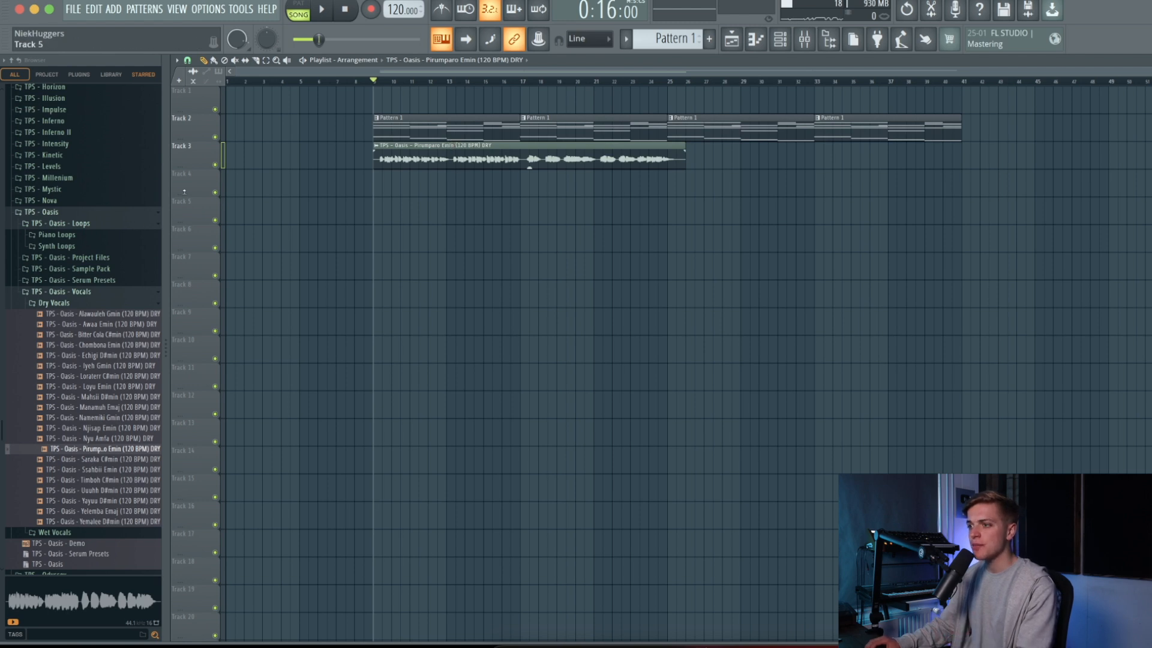
Add a Serum instrument channel to the channel rack
key("space")
left_click(780, 39)
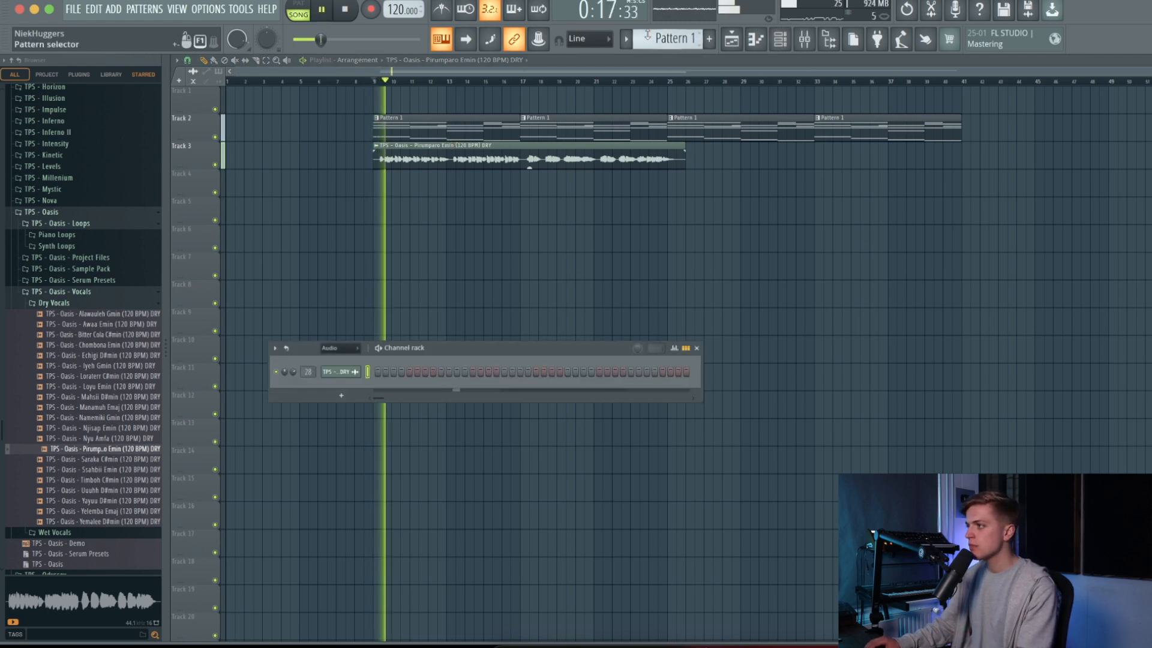
key("space")
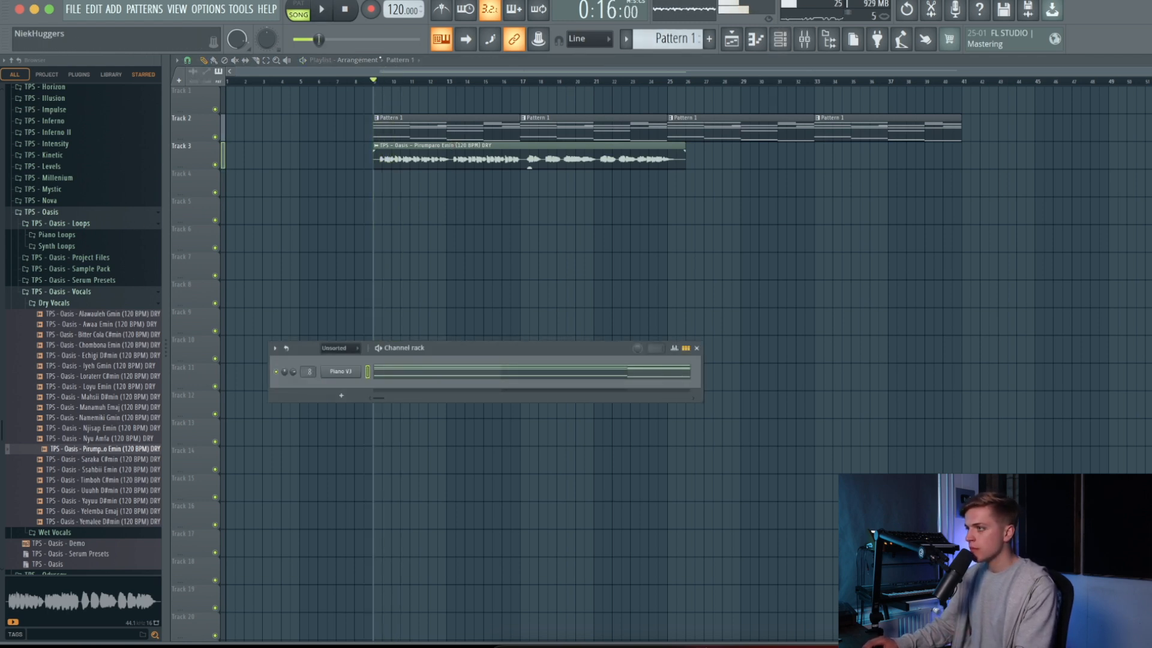
left_click(114, 9)
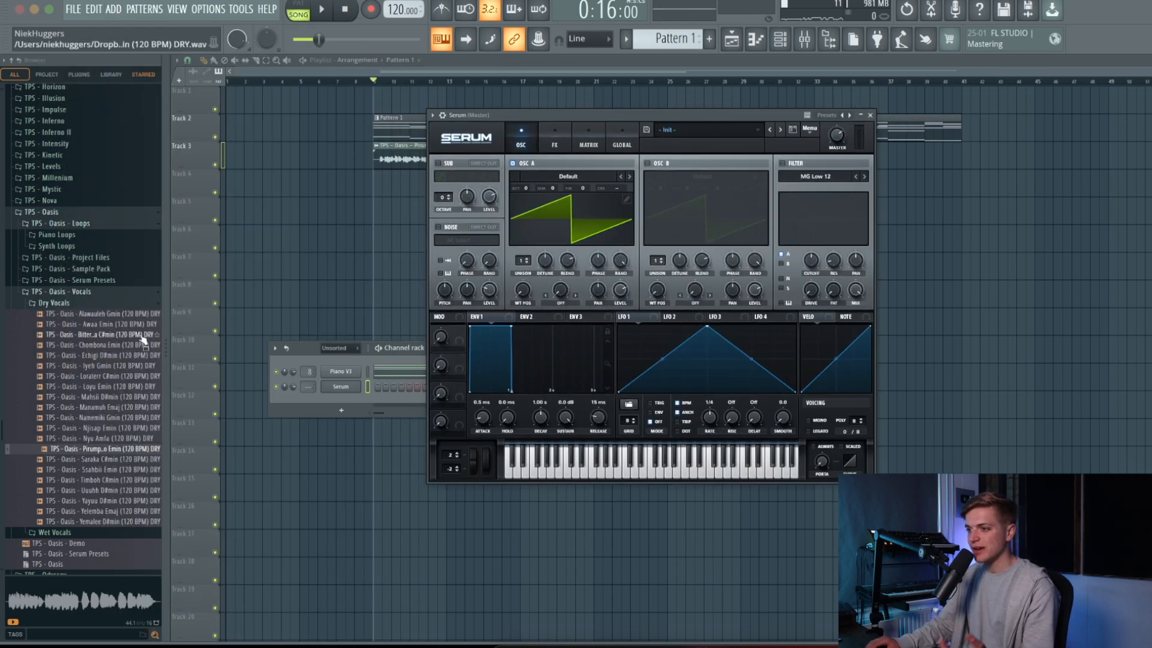
Load the SEQ - Synthcussion preset from the TPS - Oasis Serum Presets folder into Serum
left_click(117, 304)
left_click(111, 340)
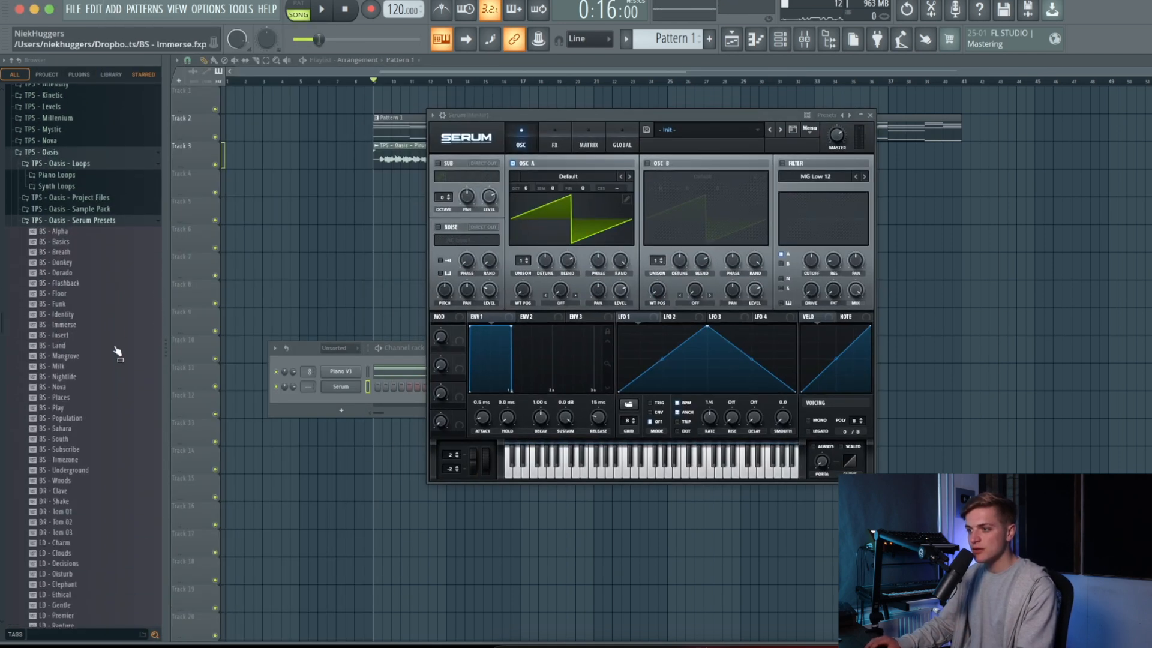
scroll(99, 359, "down", 10)
scroll(101, 228, "up", 2)
left_click_drag(101, 227, 594, 202)
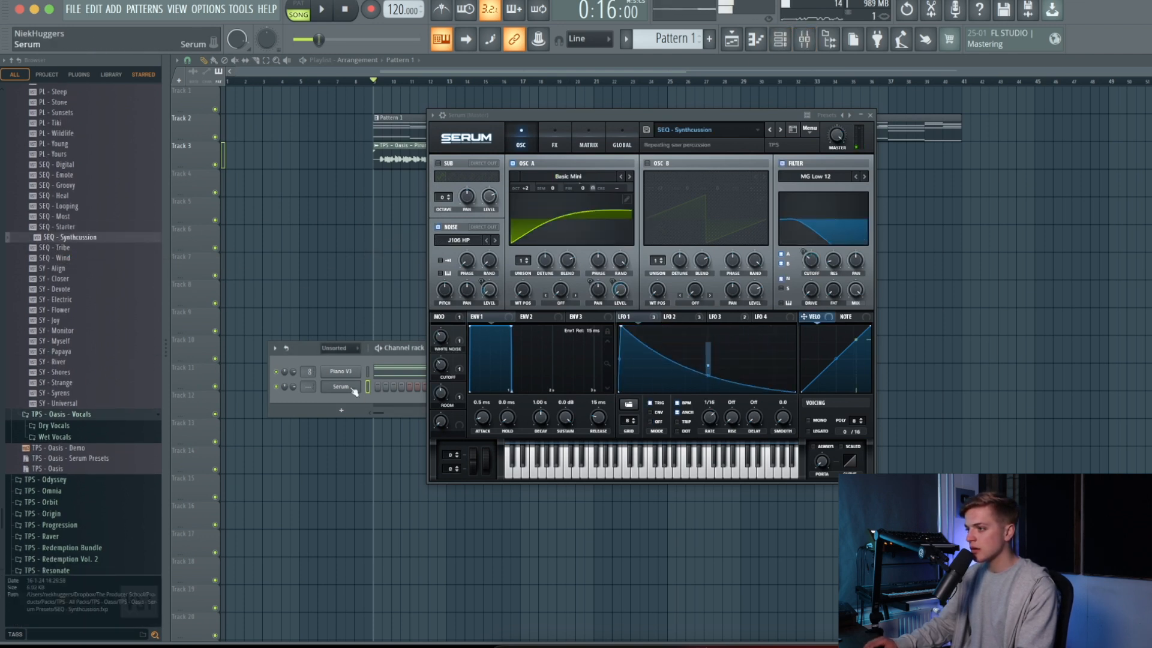
Draw one sustained low note across the whole pattern in the Serum piano roll, beneath the piano chords
right_click(340, 386)
left_click(369, 386)
left_click(220, 311)
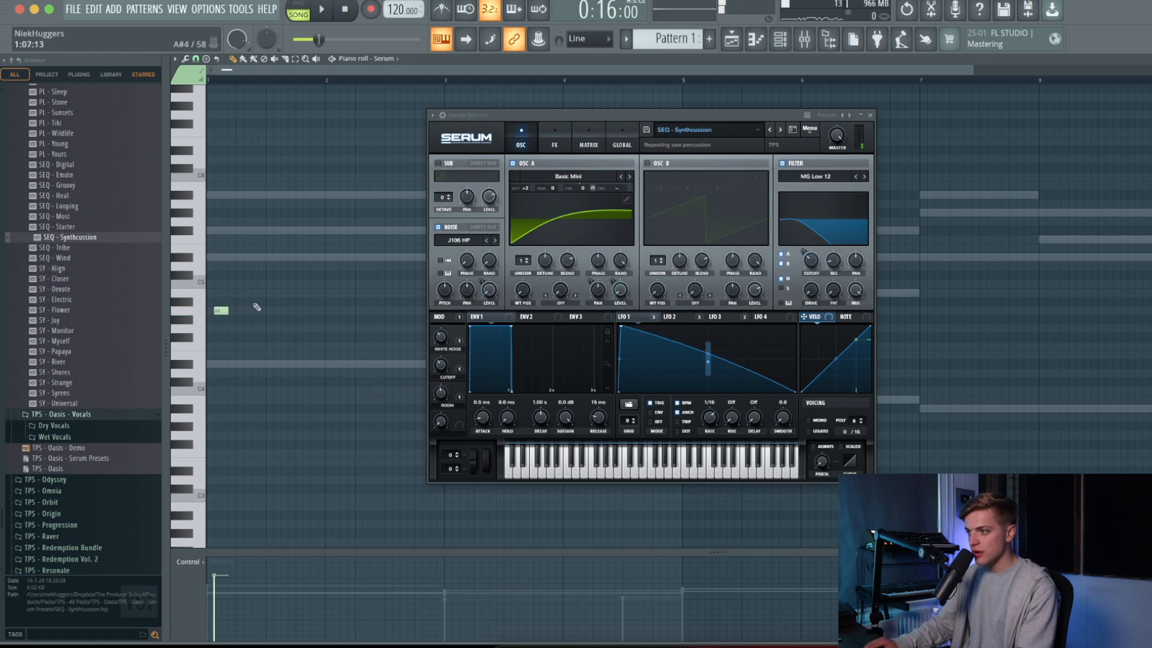
left_click_drag(219, 390, 1149, 502)
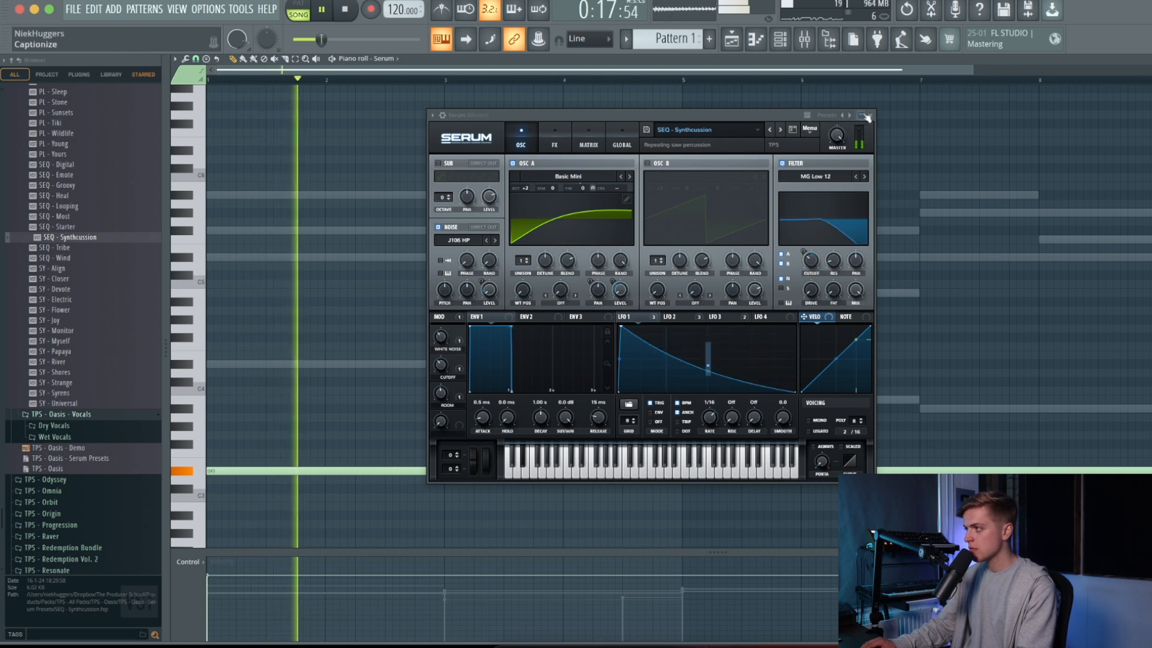
left_click(869, 116)
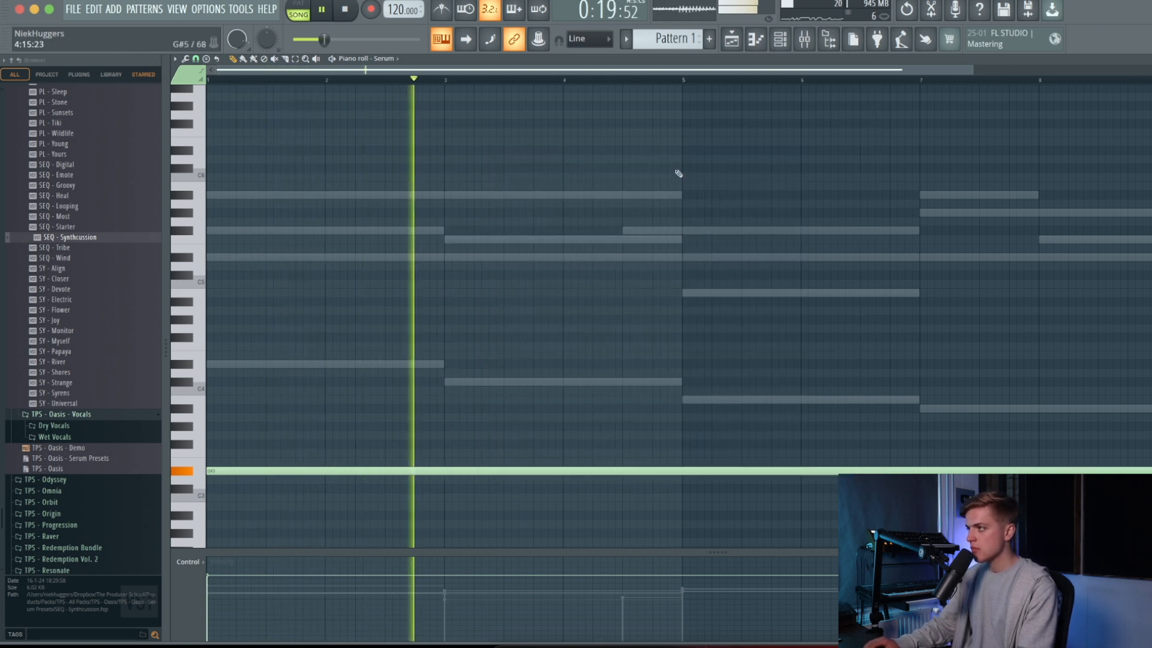
Move the Serum note out of Pattern 1 into its own Pattern 2
left_click(780, 39)
key("super+x")
scroll(677, 39, "up", 1)
key("super+v")
Place two consecutive Pattern 2 clips on Track 4 from bar 25 to bar 41
left_click(732, 40)
left_click(675, 183)
left_click(632, 81)
left_click(830, 185)
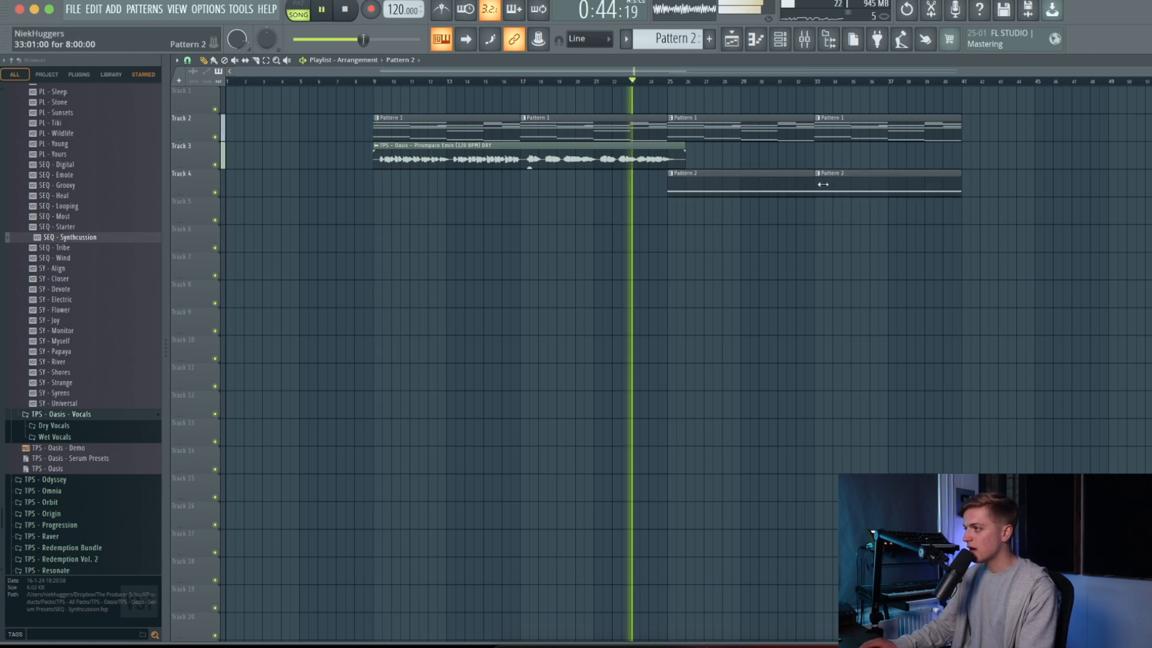
Route the Serum channel to mixer insert 25 and lower its volume slightly
key("F9")
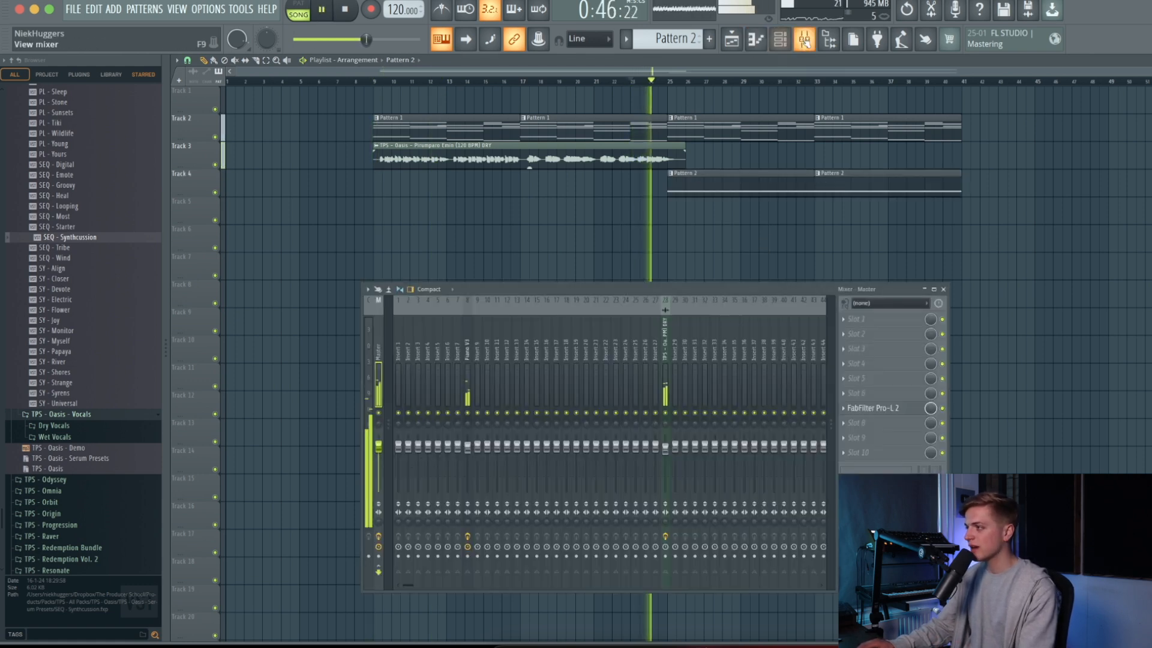
left_click(634, 352)
key("super+l")
left_click_drag(636, 446, 635, 449)
Add Fruity PanOMatic to slot 5 of the Serum mixer track
left_click(857, 379)
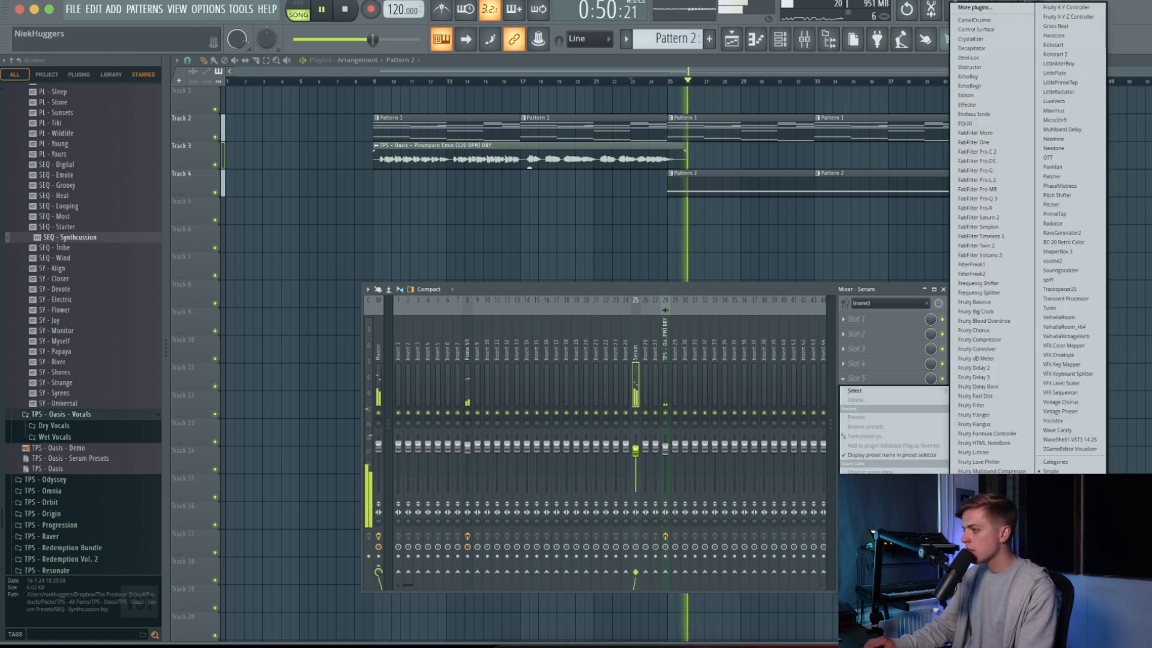
mouse_move(905, 390)
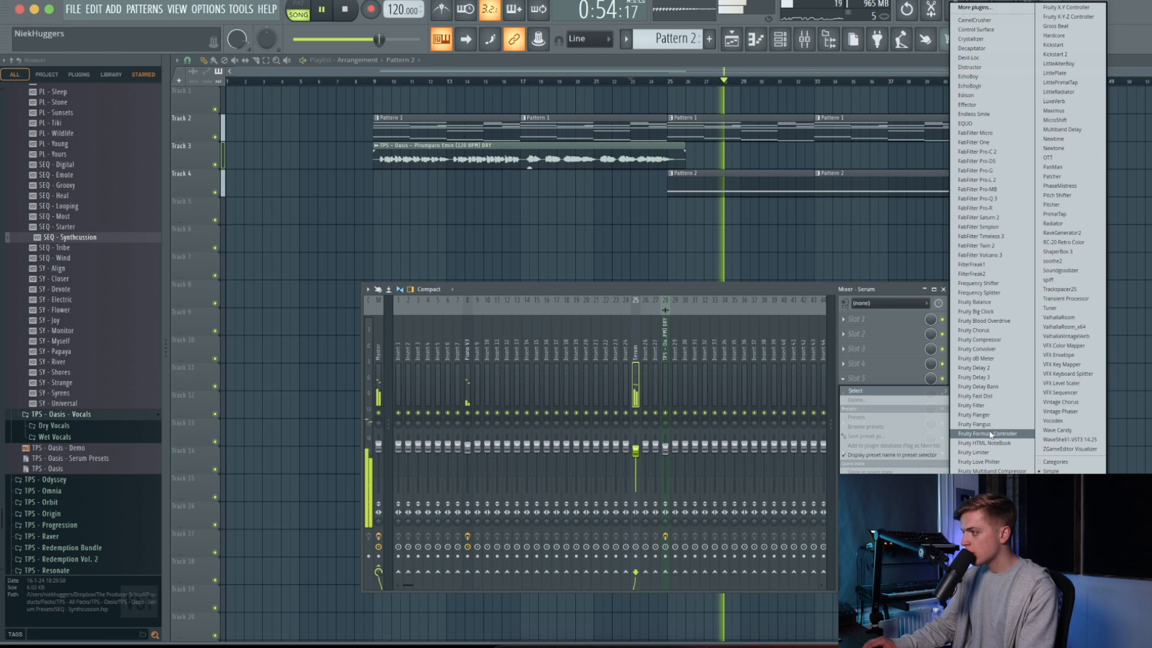
left_click(983, 490)
key("space")
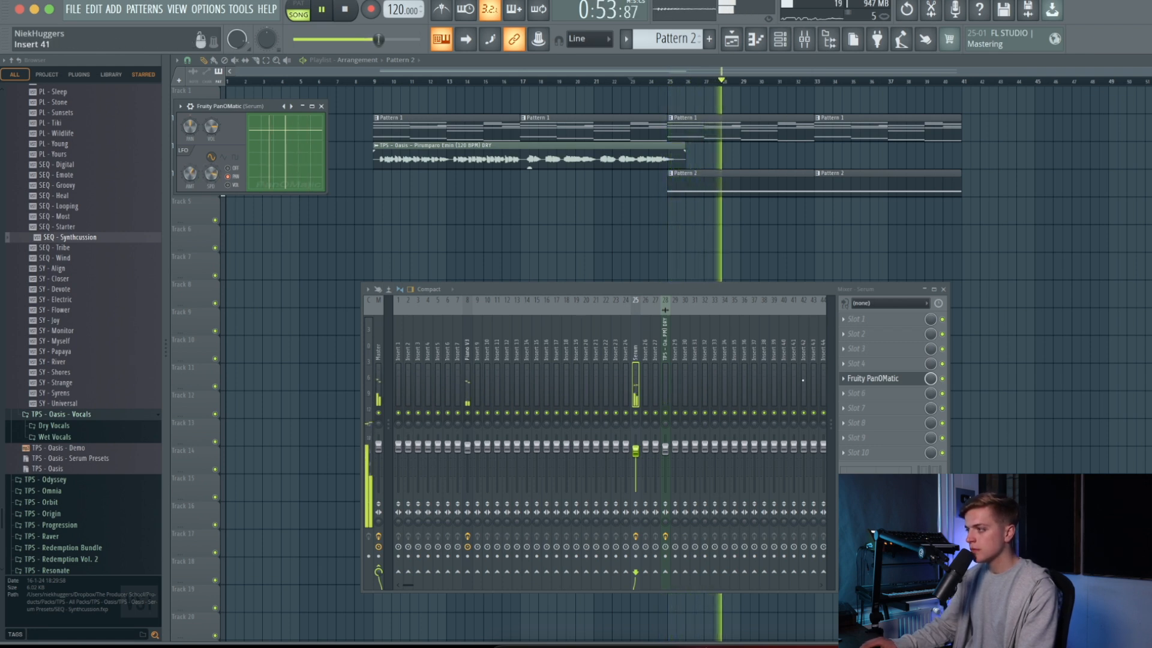
Add Fruity Reeverb 2 to the Serum track with a 51% wet level and move it to slot 6, after PanOMatic
left_click(875, 348)
left_click(869, 333)
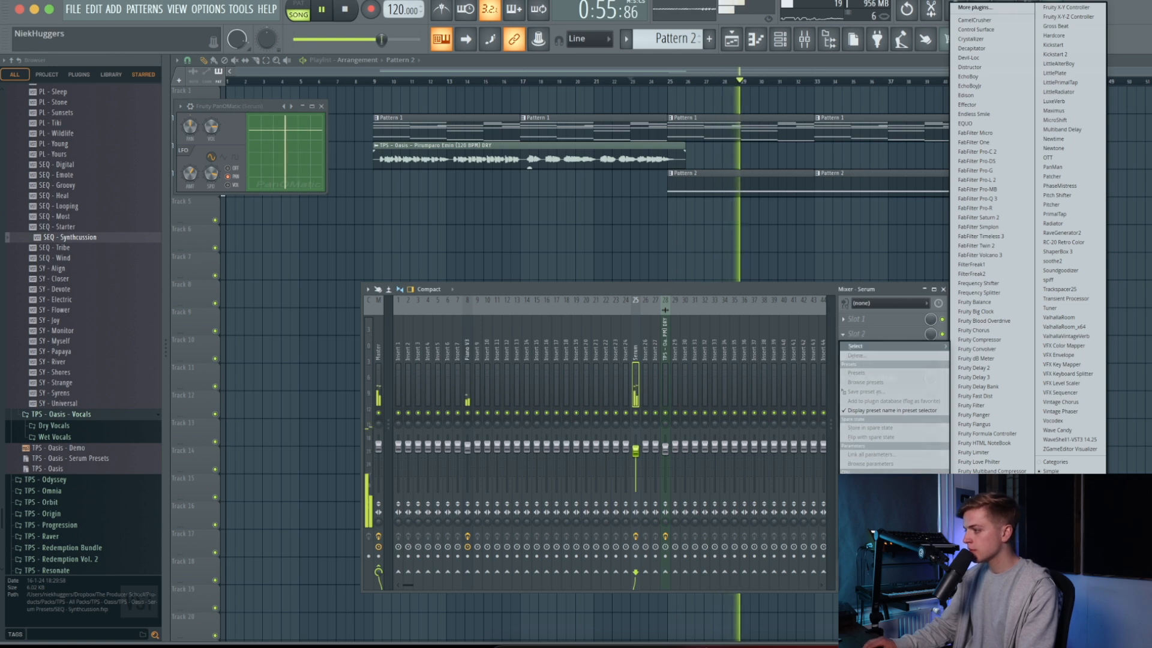
left_click(979, 574)
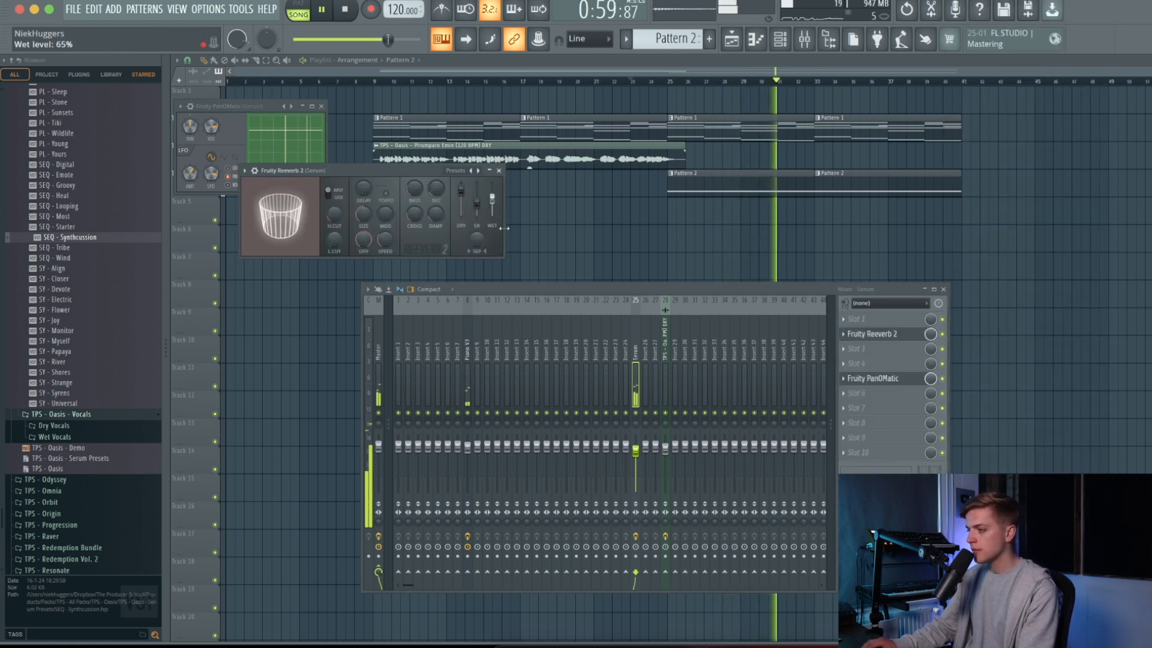
left_click(644, 449)
left_click(636, 396)
left_click_drag(492, 200, 492, 203)
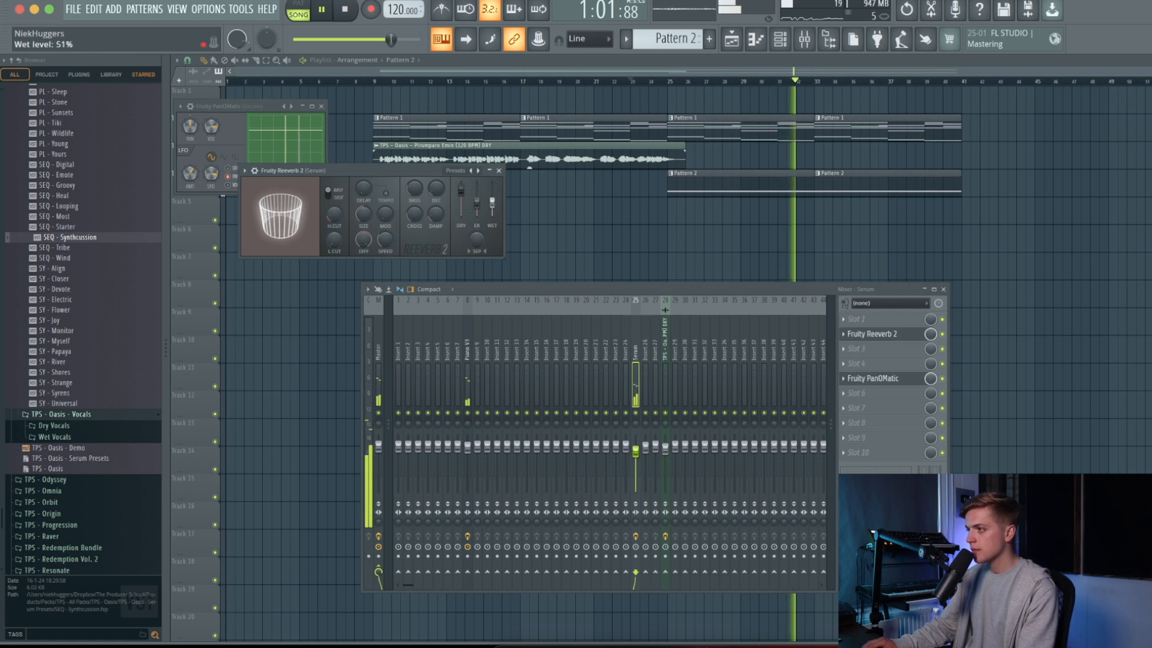
scroll(873, 337, "down", 4)
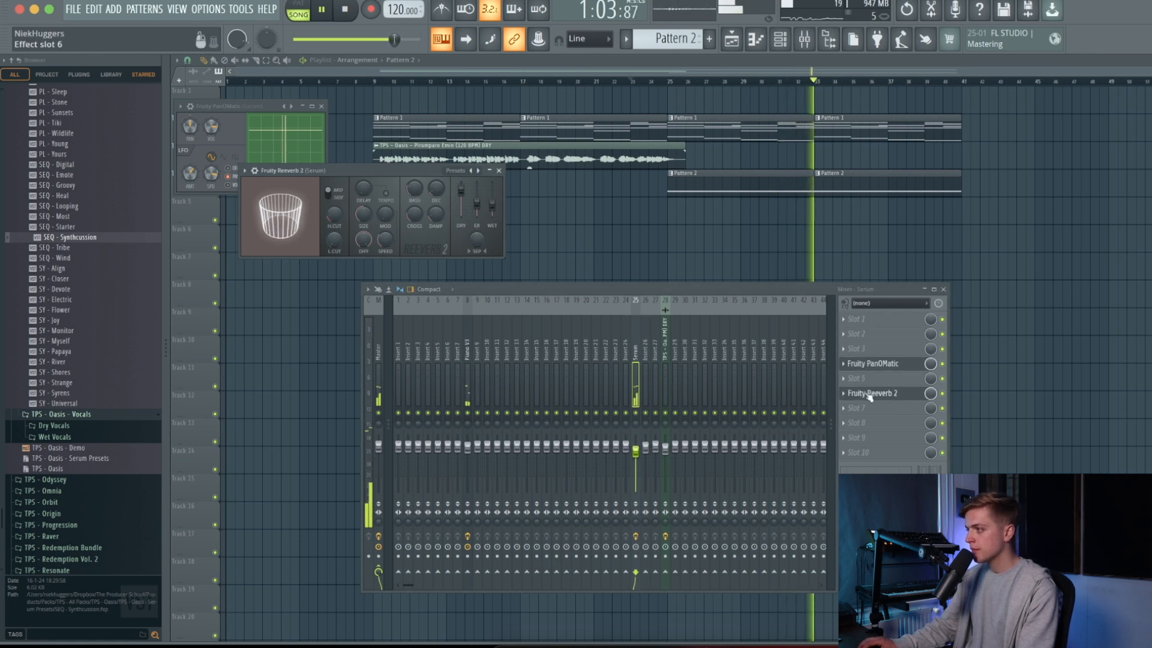
Insert Fruity parametric EQ 2 in slot 2 of the Serum track, adjust its low band, and close all windows
left_click(844, 334)
mouse_move(854, 346)
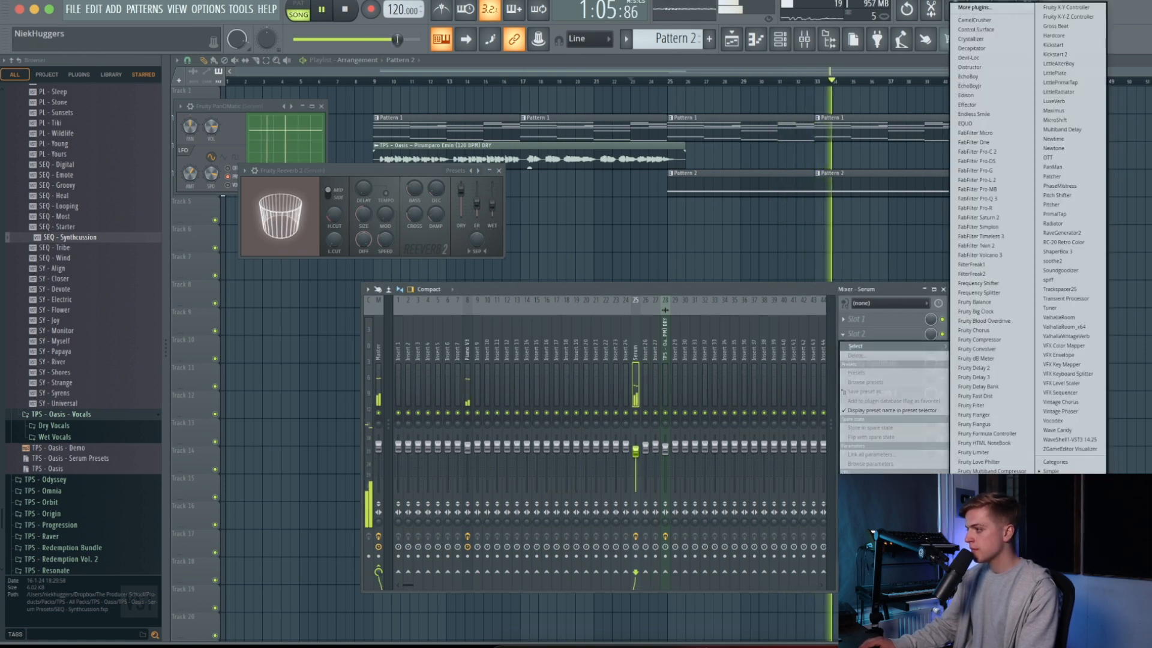
left_click(985, 513)
left_click_drag(298, 267, 322, 270)
key("F12")
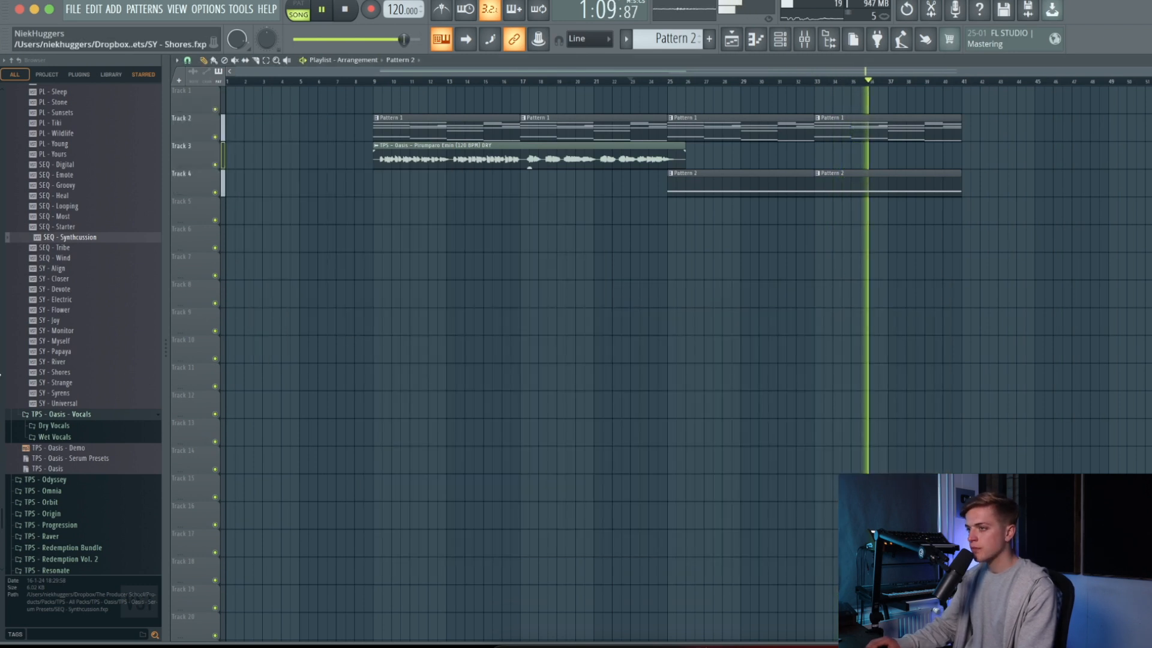
Stop playback and choose TPS - Oasis - Kick 06 from the Kicks folder of the TPS - Oasis sample pack
key("space")
scroll(23, 332, "up", 15)
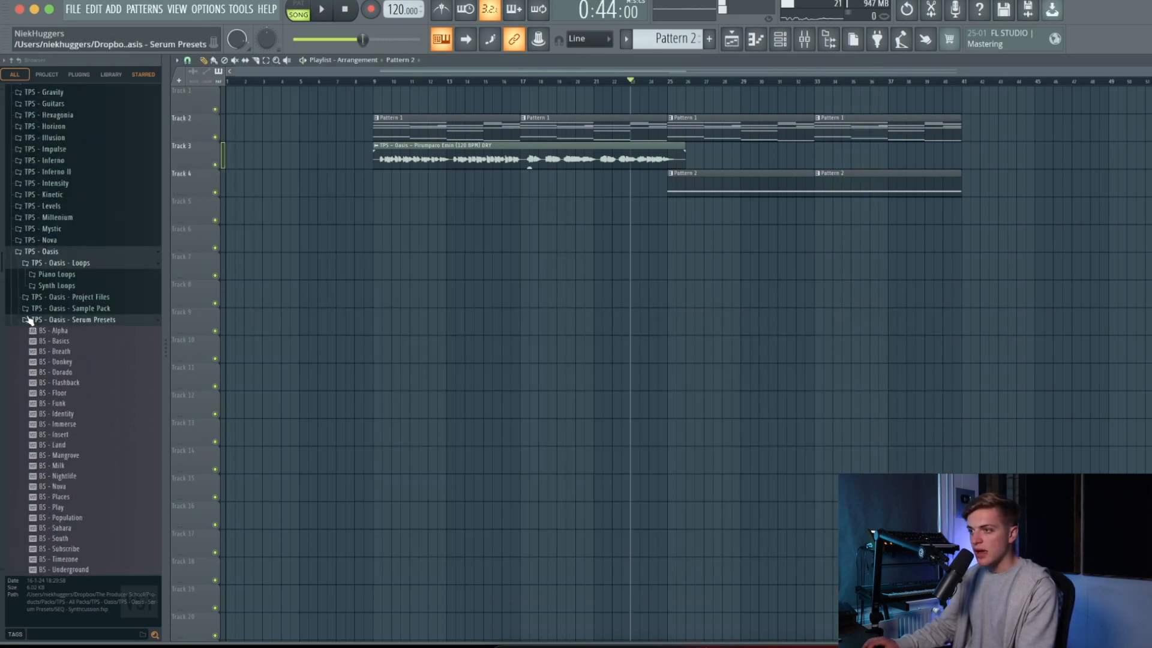
left_click(42, 252)
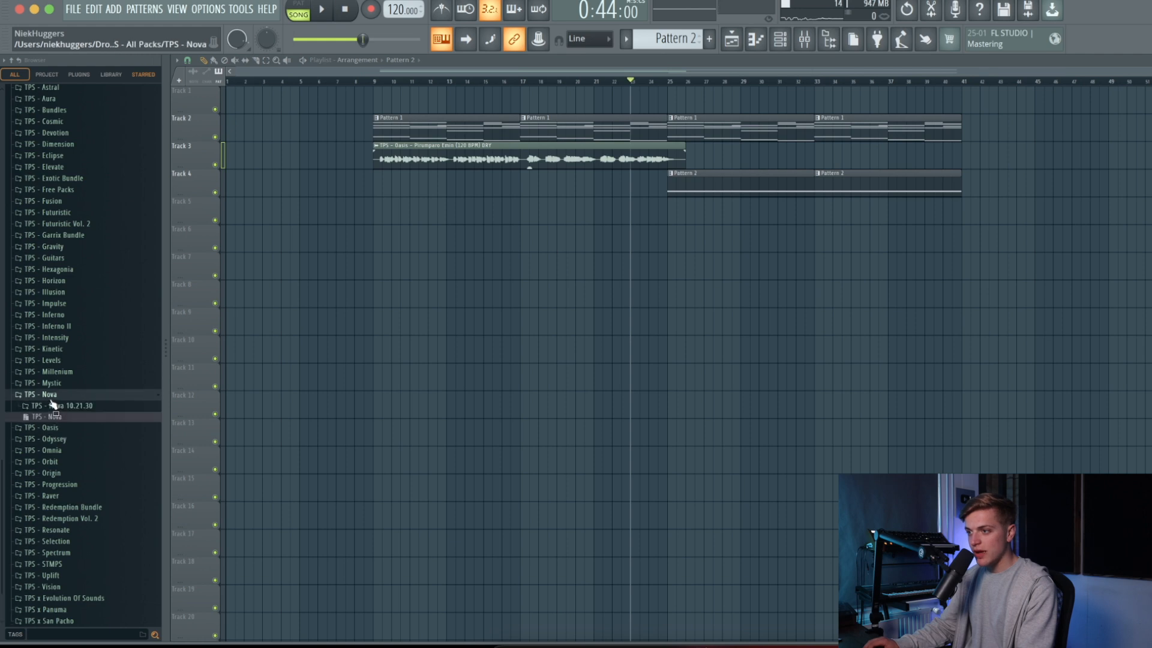
left_click(52, 403)
left_click(81, 472)
left_click(74, 442)
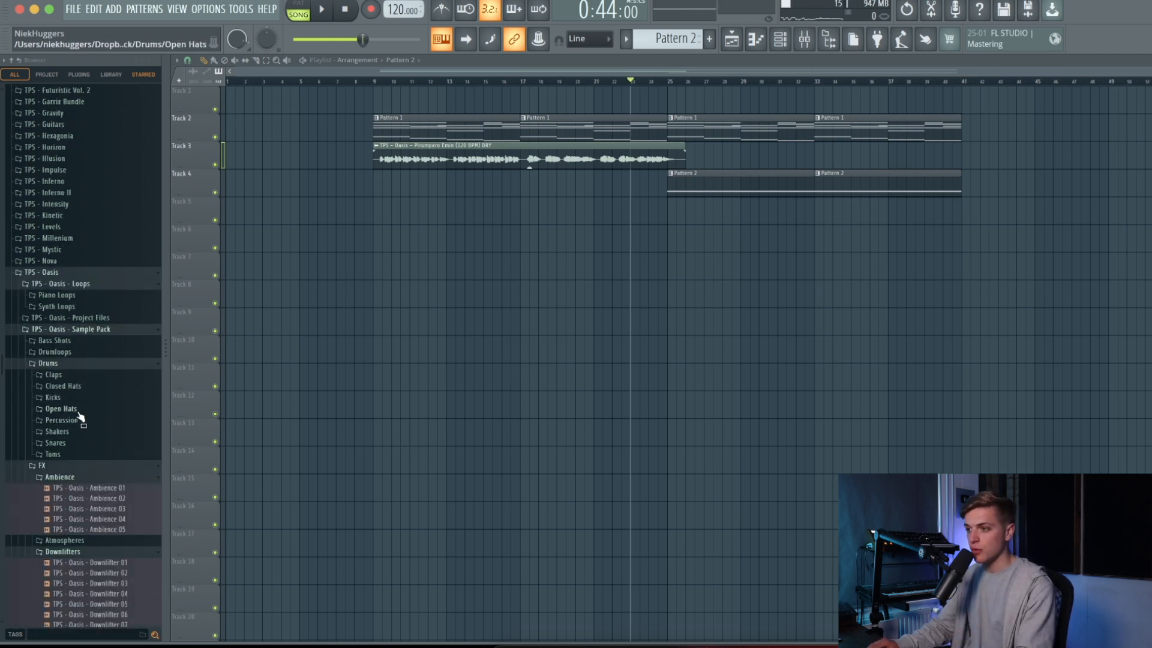
left_click(54, 397)
left_click(97, 460)
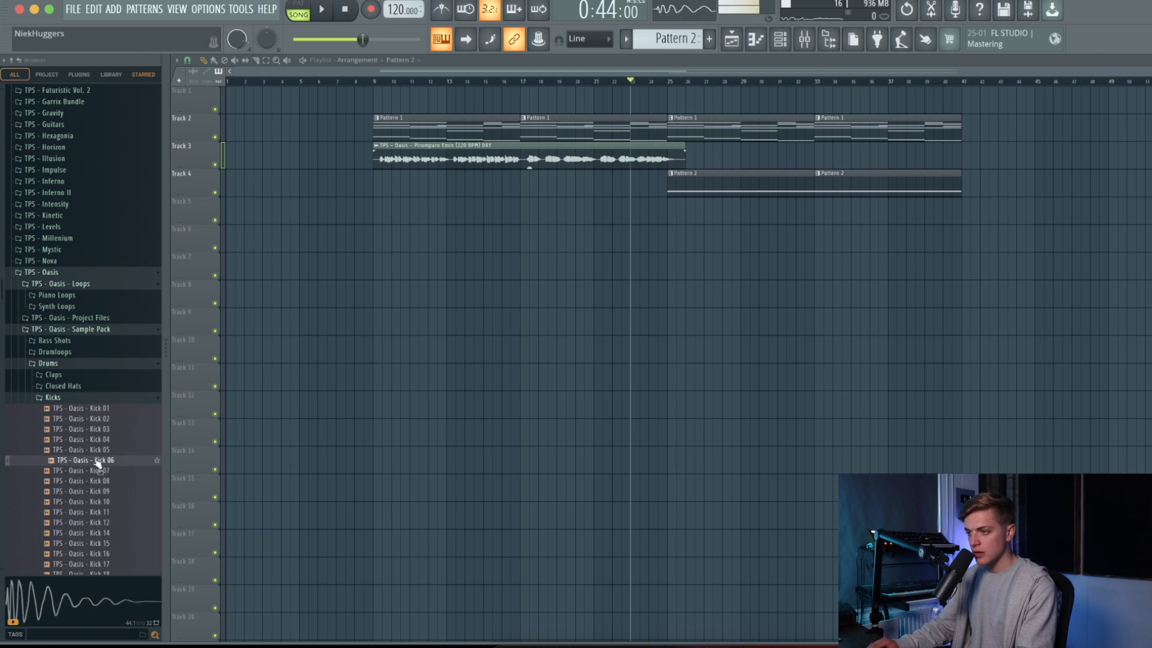
Place Kick 06 on all four beats of bar 25 on Track 5
left_click_drag(706, 226, 677, 210)
scroll(727, 221, "up", 4)
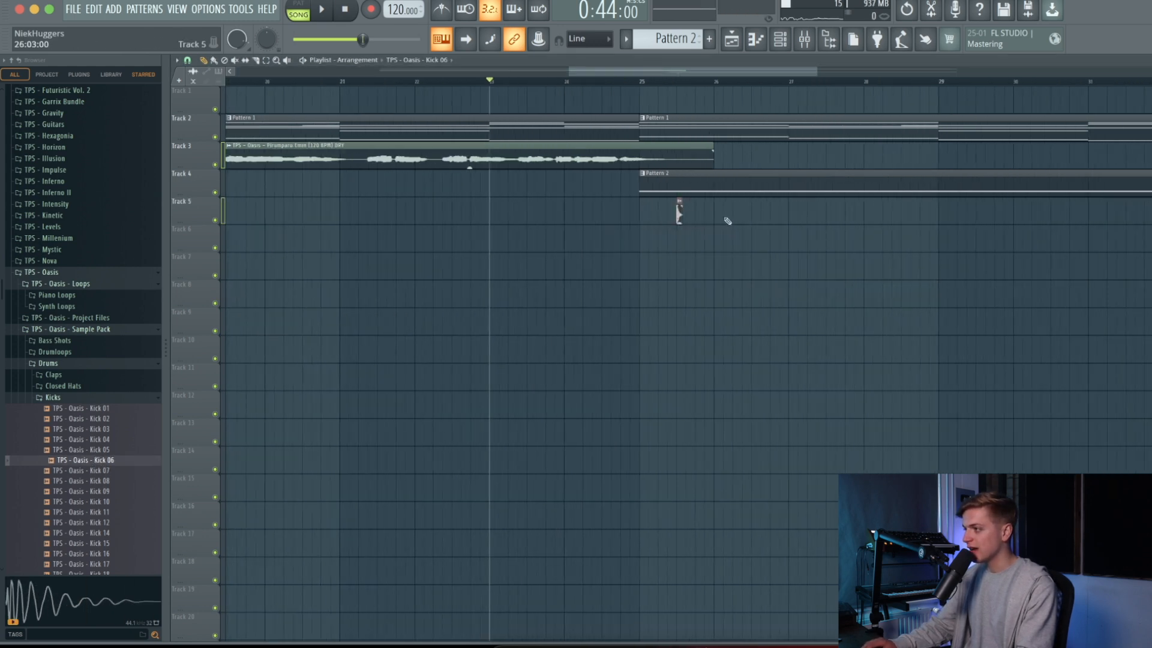
left_click(641, 213)
key("space")
left_click(665, 211)
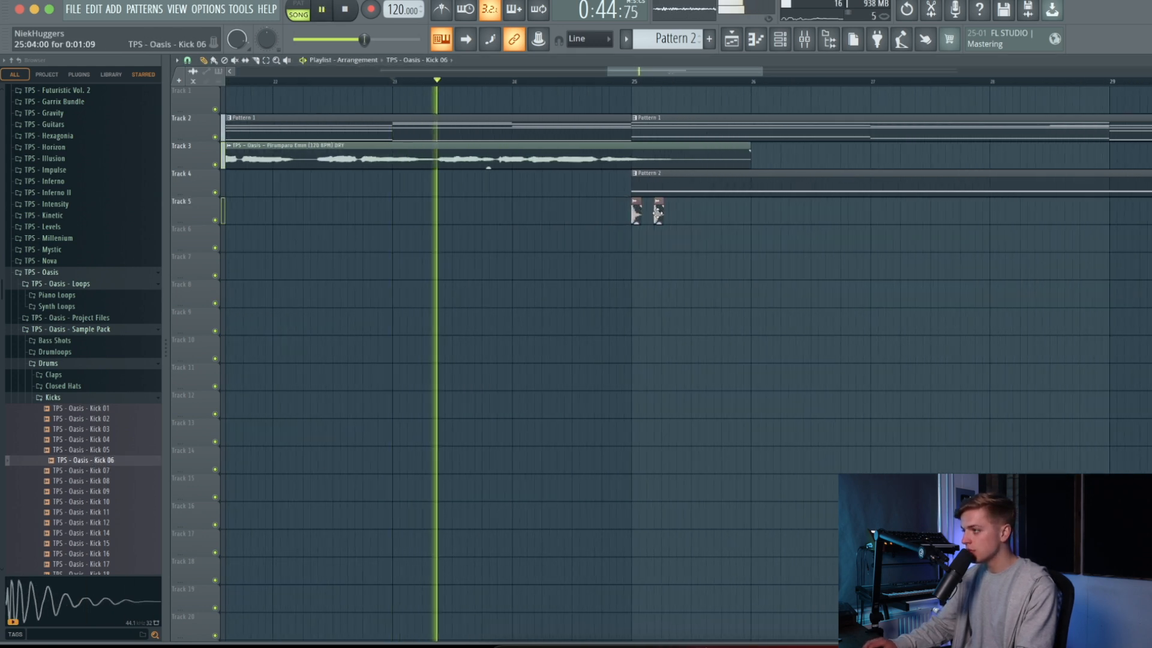
left_click(695, 217)
left_click(725, 216)
double_click(726, 216)
Repeat the one-bar kick pattern on Track 5 from bar 25 through bar 40
key("space")
key("space")
left_click_drag(638, 83, 750, 102)
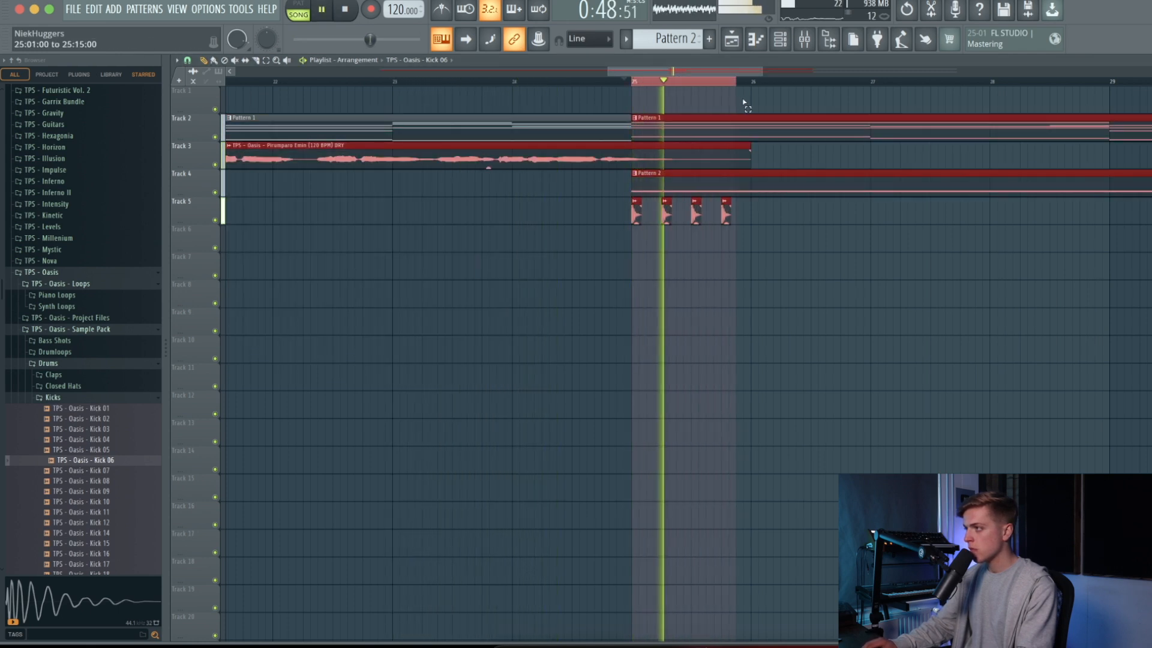
key("ctrl+b")
key("ctrl+b")
key("ctrl+b")
key("ctrl+b")
key("ctrl+b")
key("ctrl+b")
key("ctrl+b")
key("ctrl+b")
key("ctrl+b")
key("ctrl+b")
scroll(577, 210, "down", 5)
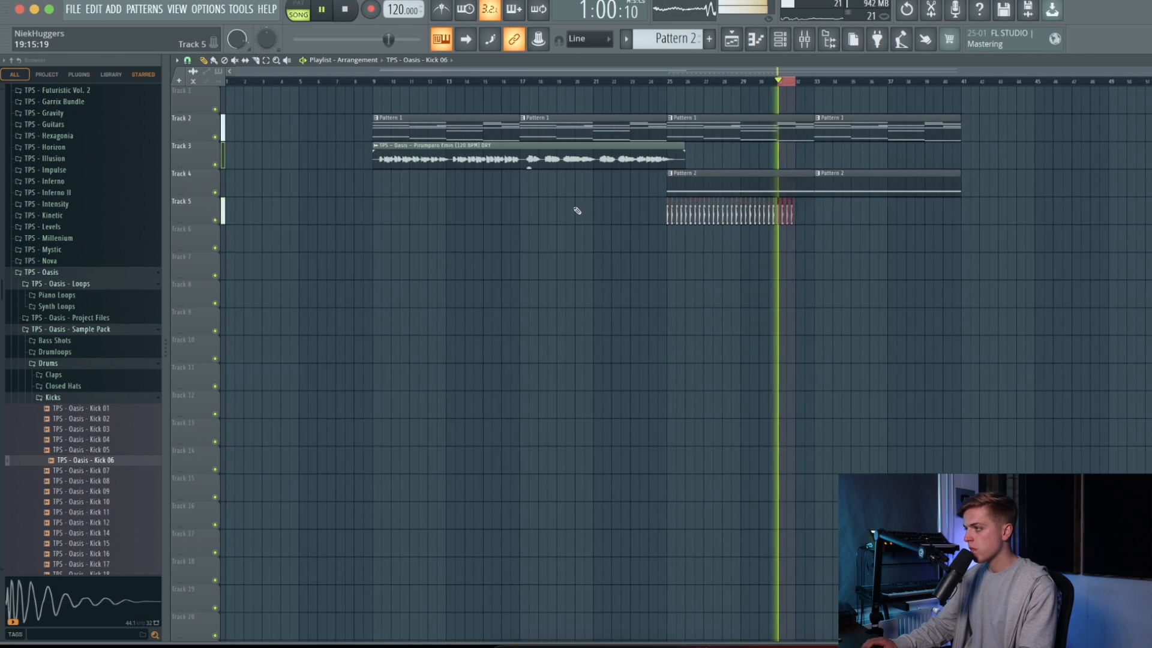
key("ctrl+b")
key("ctrl+b")
key("ctrl+b")
key("ctrl+b")
key("ctrl+b")
Play the arrangement from bar 24 and add Kickstart 2 to slot 9 of the Serum mixer track
key("ctrl+a")
left_click(651, 81)
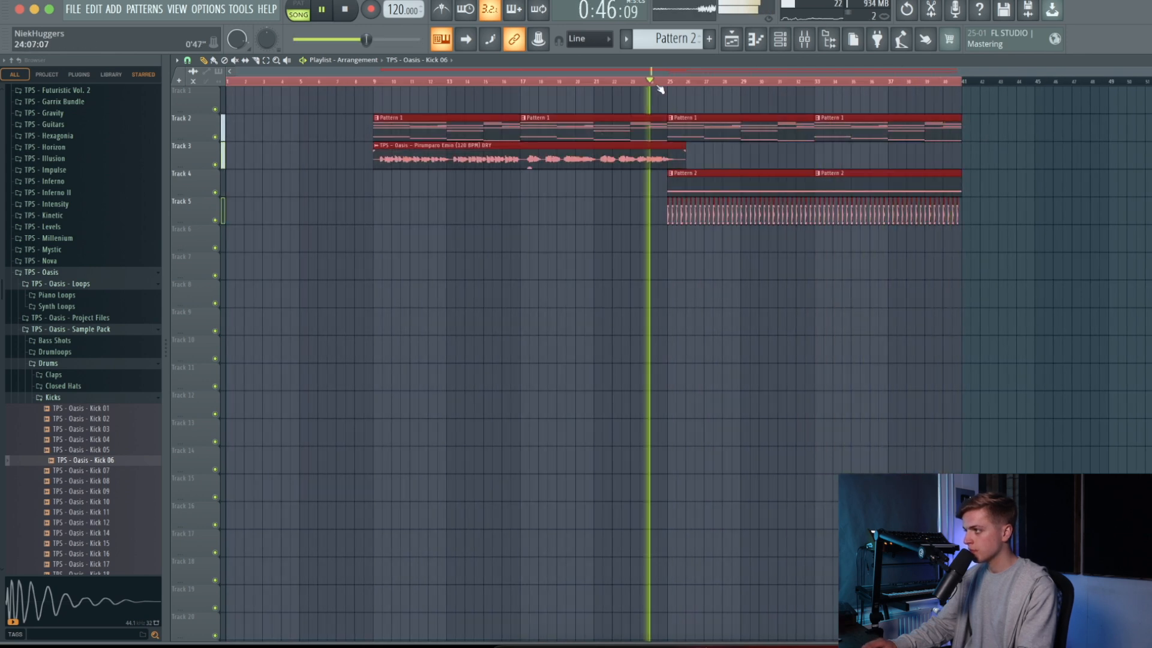
key("ctrl+d")
scroll(707, 204, "up", 5)
left_click(803, 39)
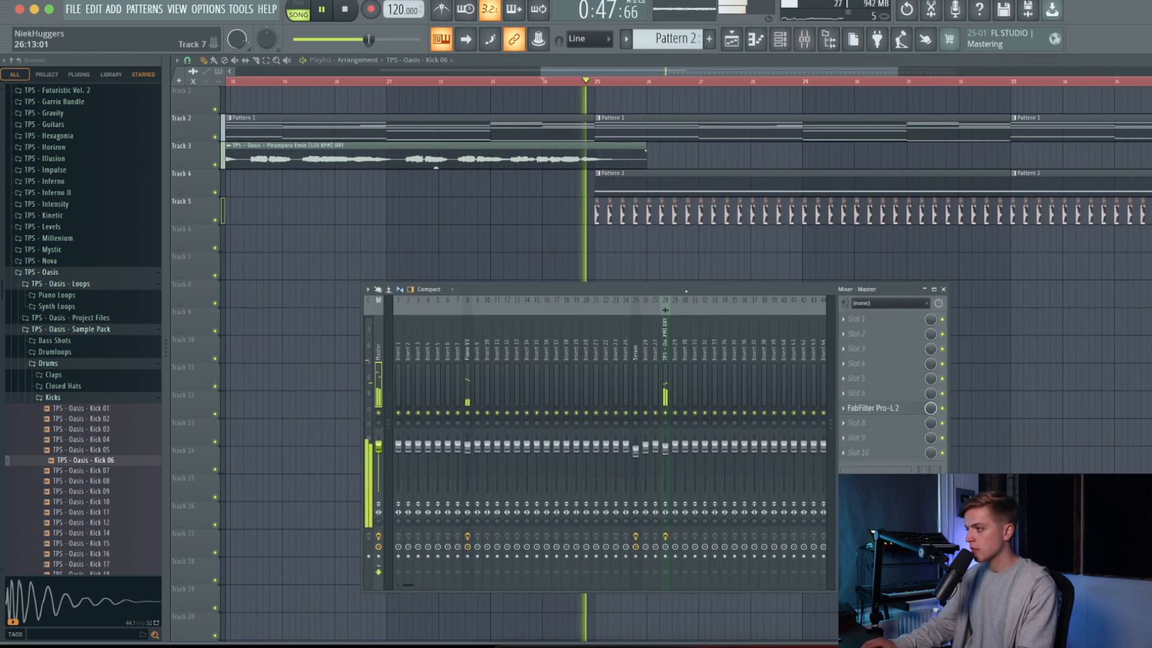
left_click(627, 354)
left_click(636, 354)
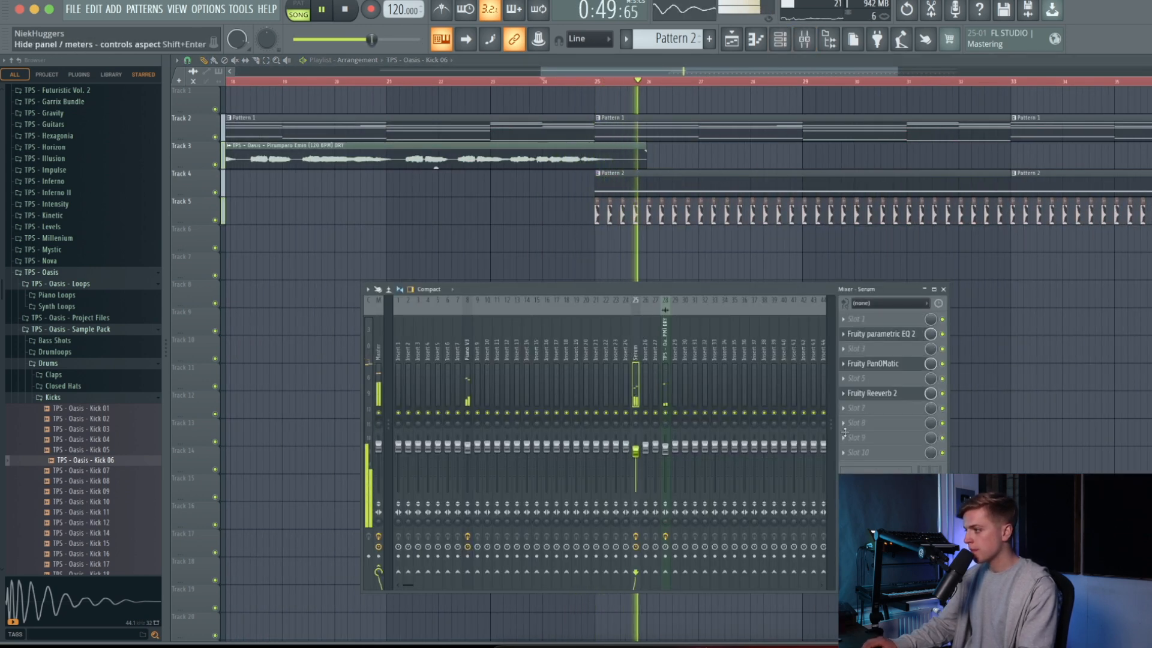
left_click(865, 438)
left_click(1055, 54)
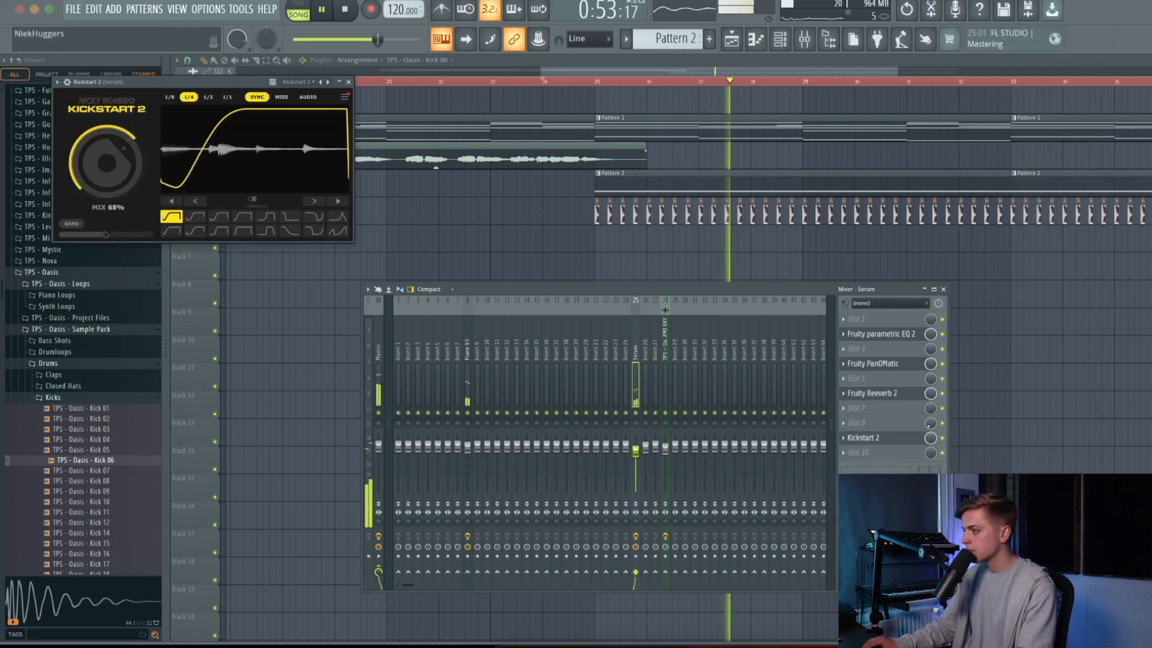
Automate the Kickstart 2 mix level to jump up at bar 25, and move the automation clip to Track 13
key("space")
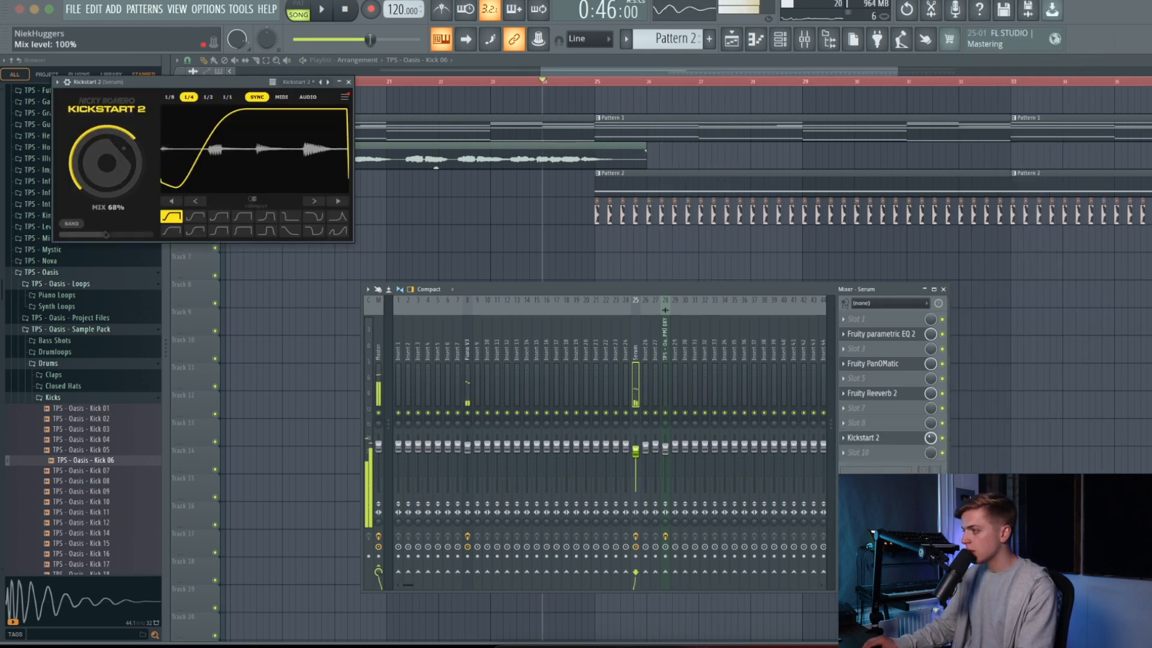
right_click(931, 438)
left_click(948, 451)
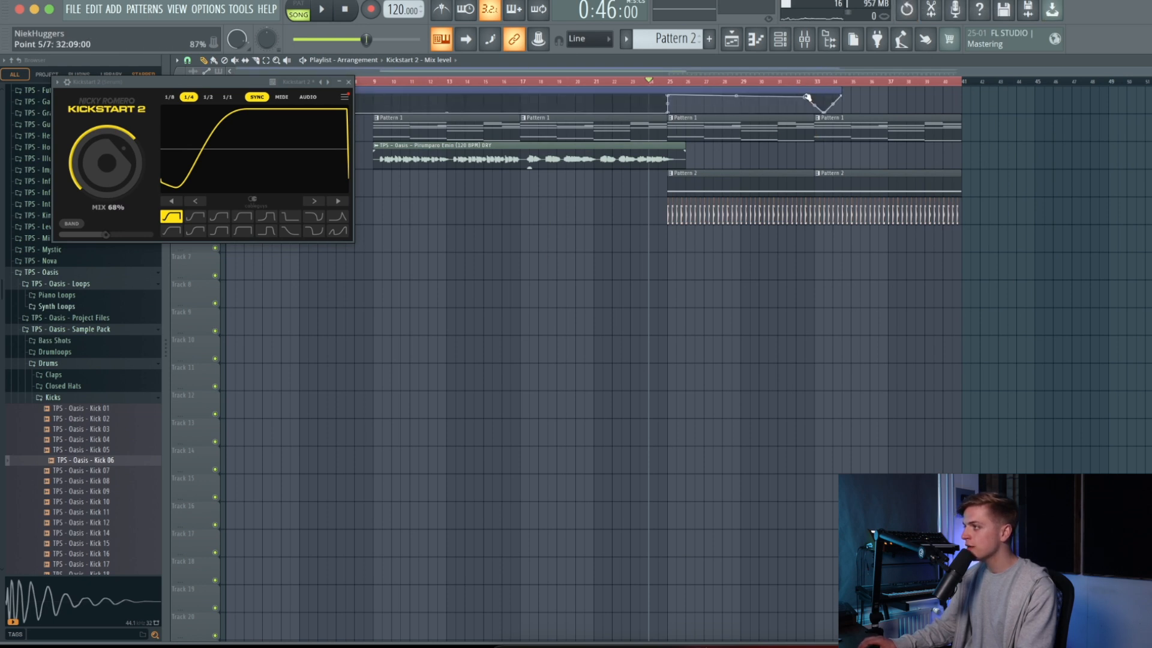
key("space")
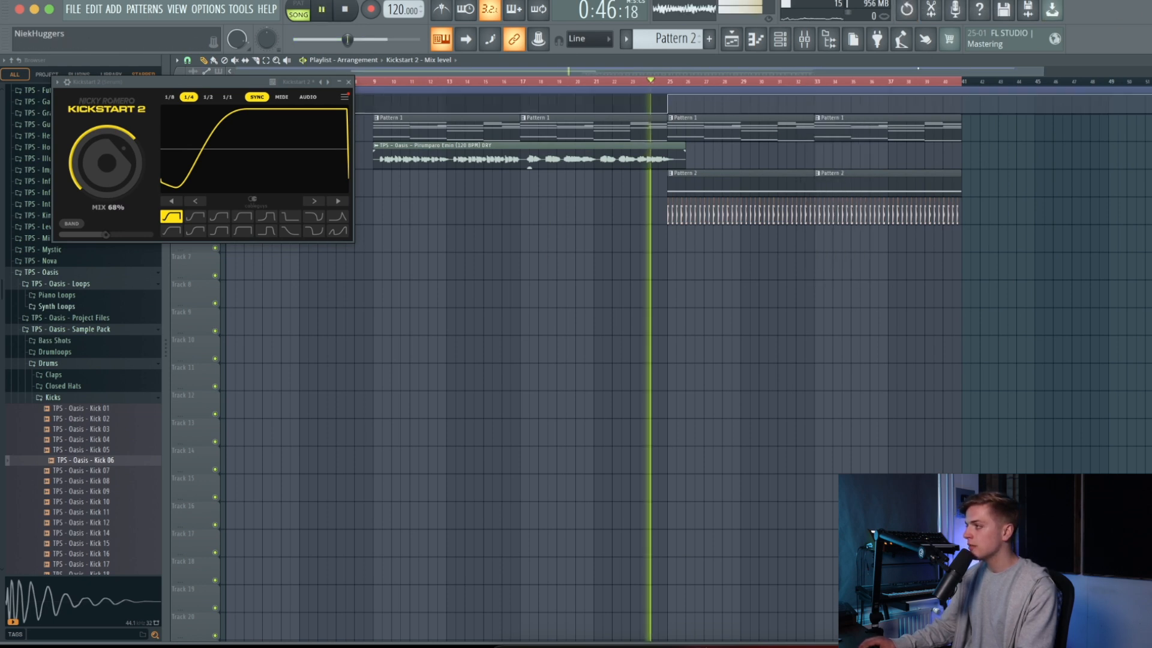
key("space")
left_click_drag(901, 90, 658, 428)
left_click(348, 81)
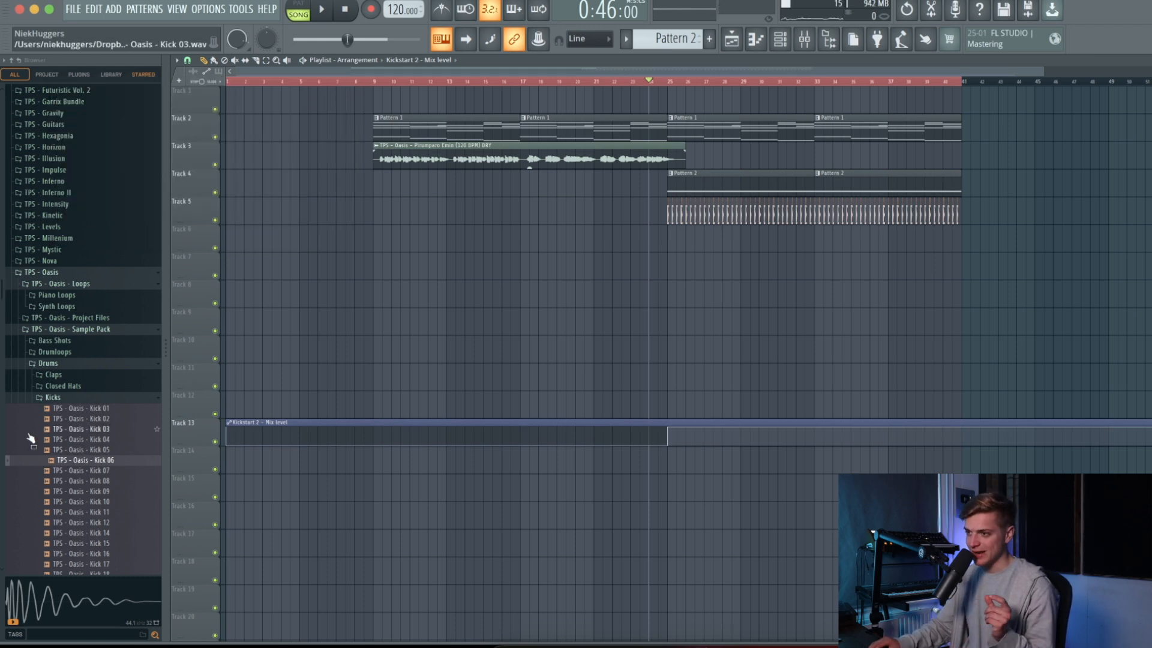
Audition the tom samples in the Toms folder of the Oasis sample pack
left_click(48, 397)
left_click(51, 454)
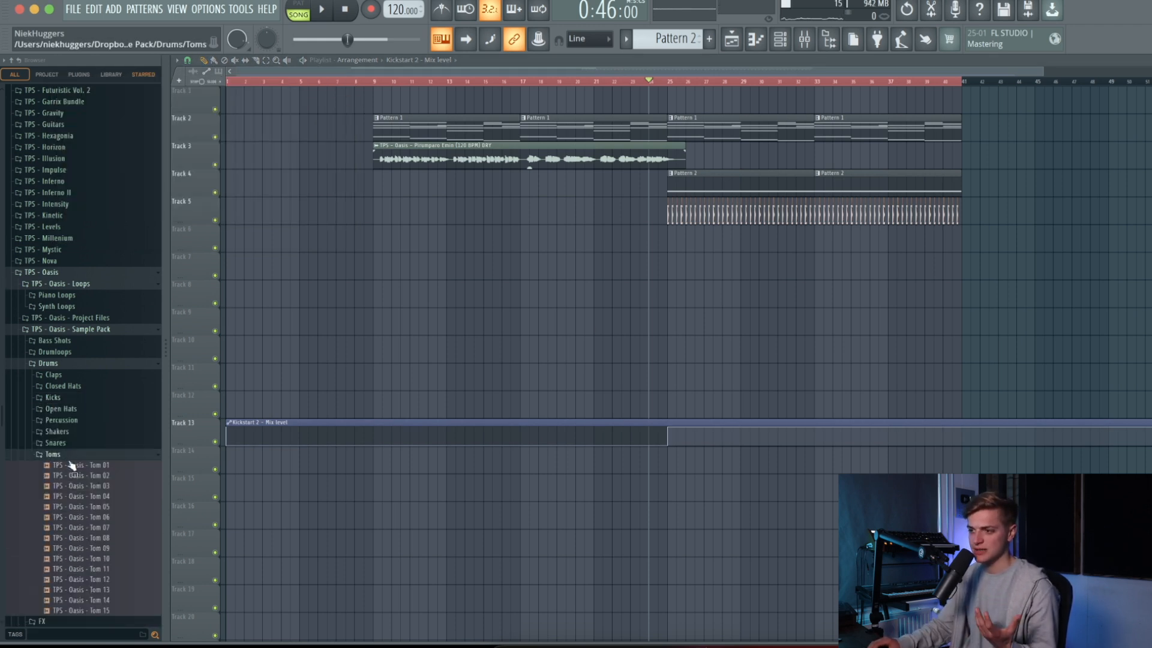
left_click(133, 496)
key("Down")
key("Down")
key("Down")
key("Down")
key("Down")
key("Down")
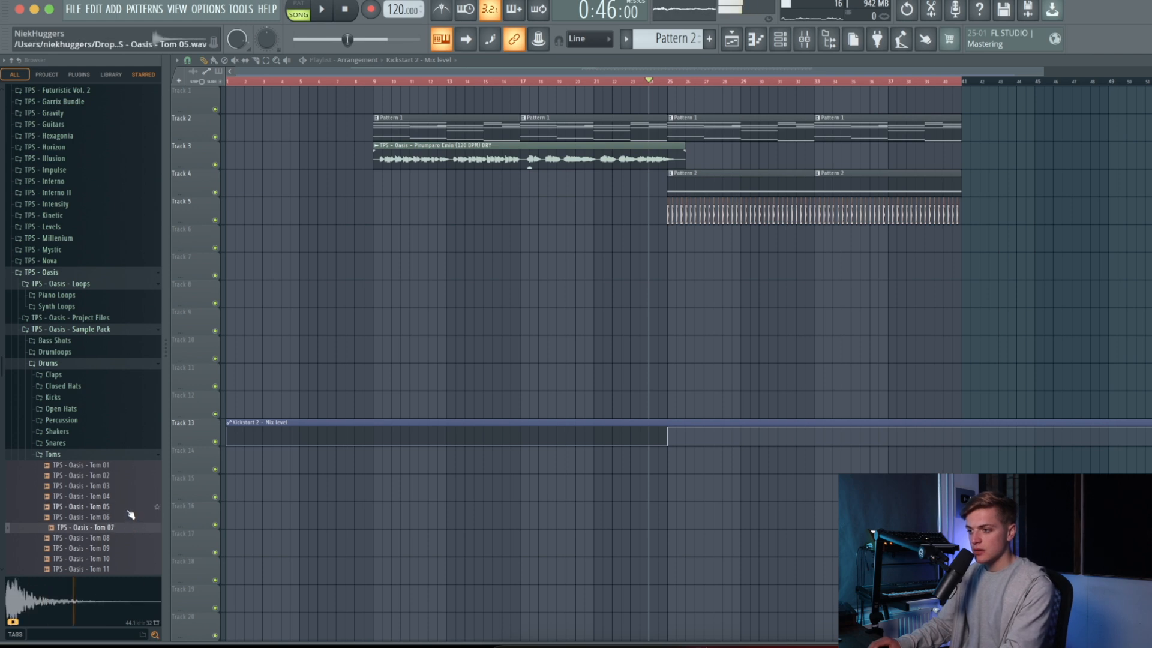
key("Down")
left_click(124, 519)
left_click(116, 541)
Place TPS - Oasis - Tom 08 on Track 6 at step 4 of bar 25
left_click_drag(117, 517, 702, 243)
scroll(704, 243, "up", 10)
right_click(651, 241)
key("space")
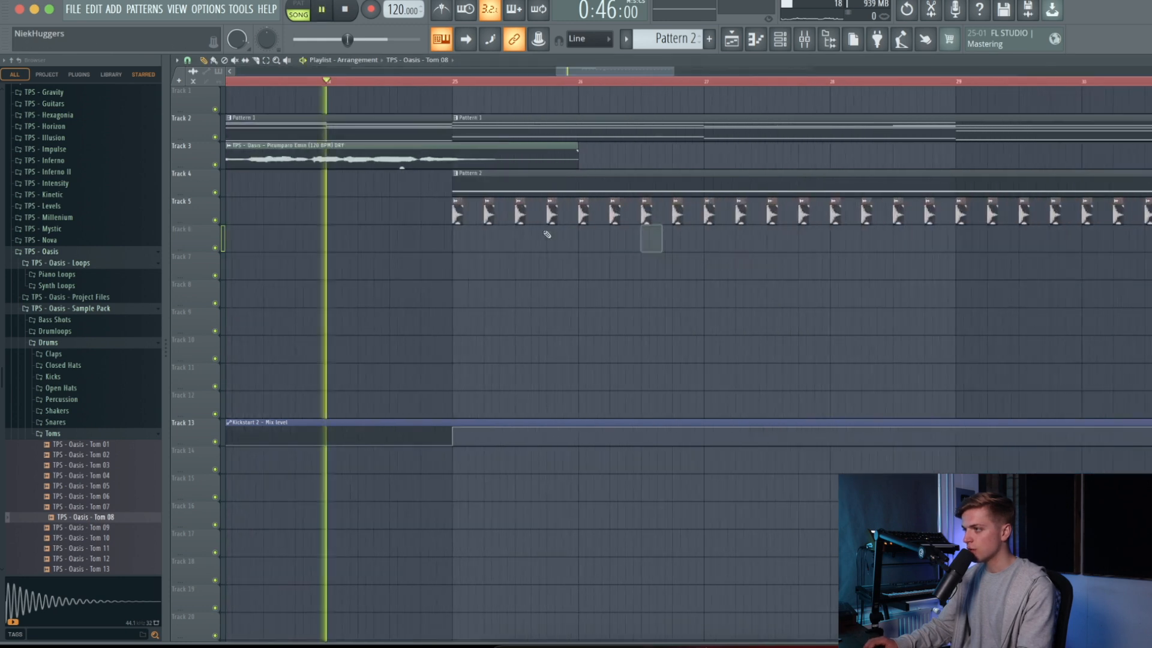
left_click(480, 241)
scroll(480, 245, "up", 6)
key("space")
right_click(484, 245)
left_click(491, 241)
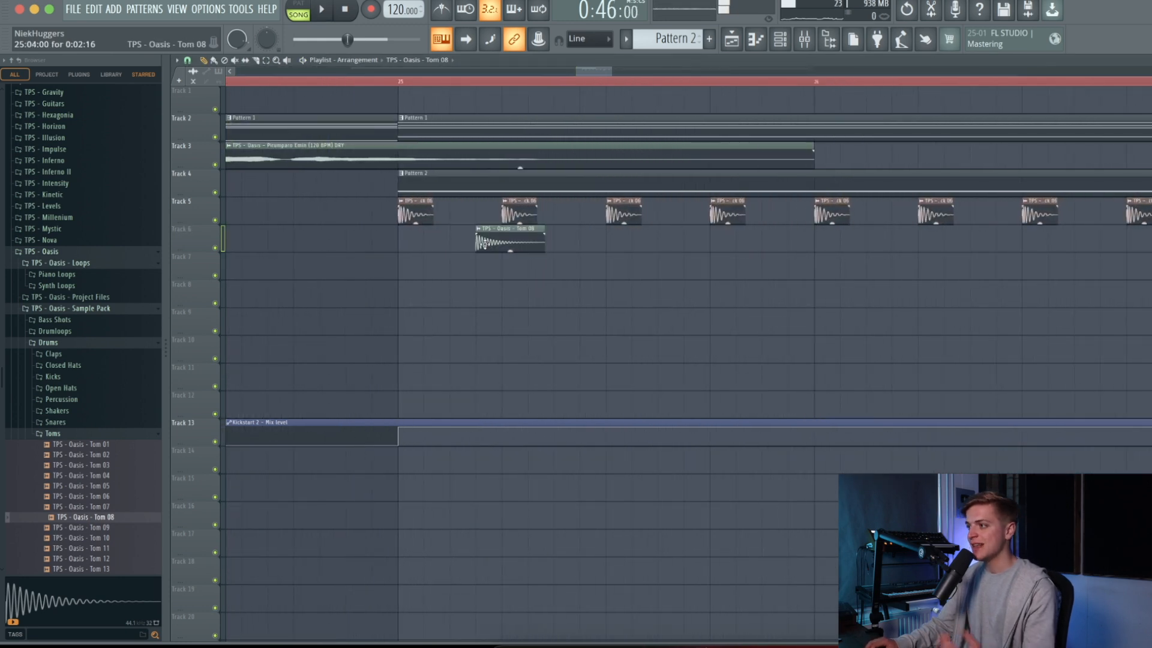
Add Tom 08 hits in bar 25 at steps 7, 10 and 15 on Track 6 and step 12 on Track 7
double_click(493, 240)
left_click(591, 243)
key("space")
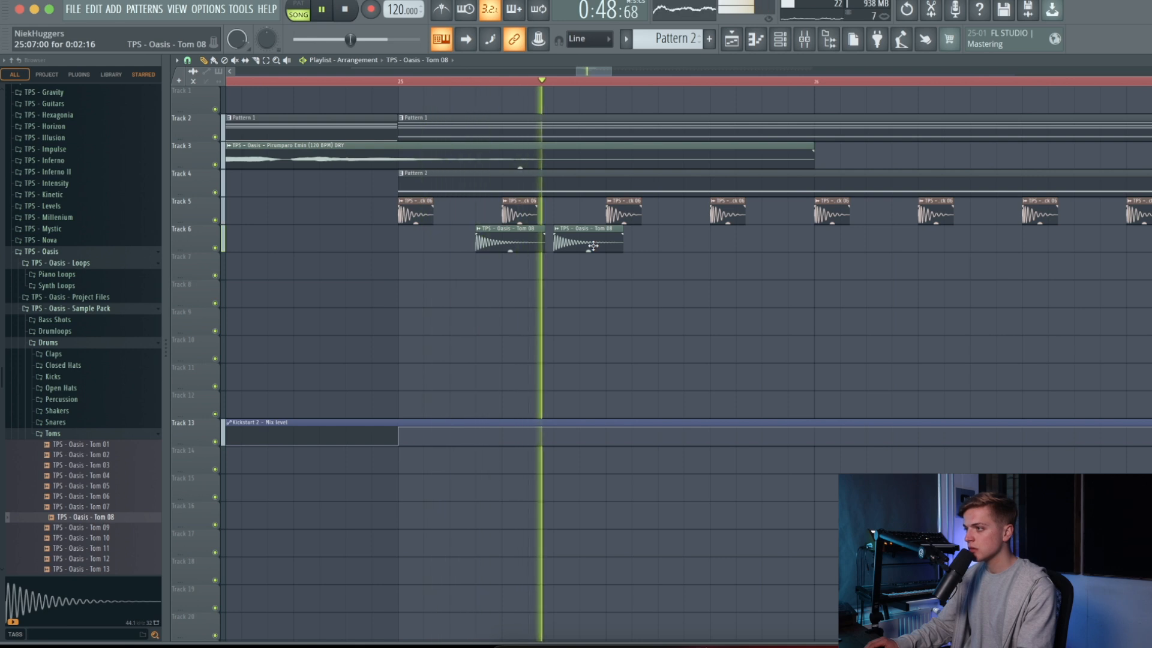
double_click(596, 245)
key("space")
key("space")
left_click(648, 241)
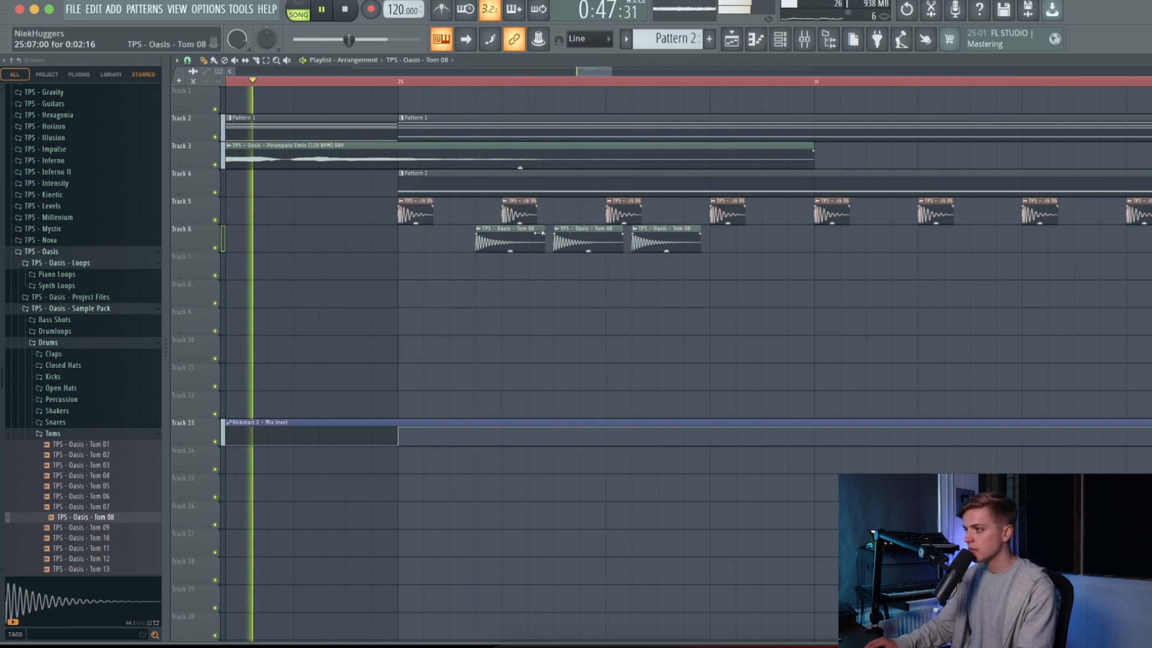
key("space")
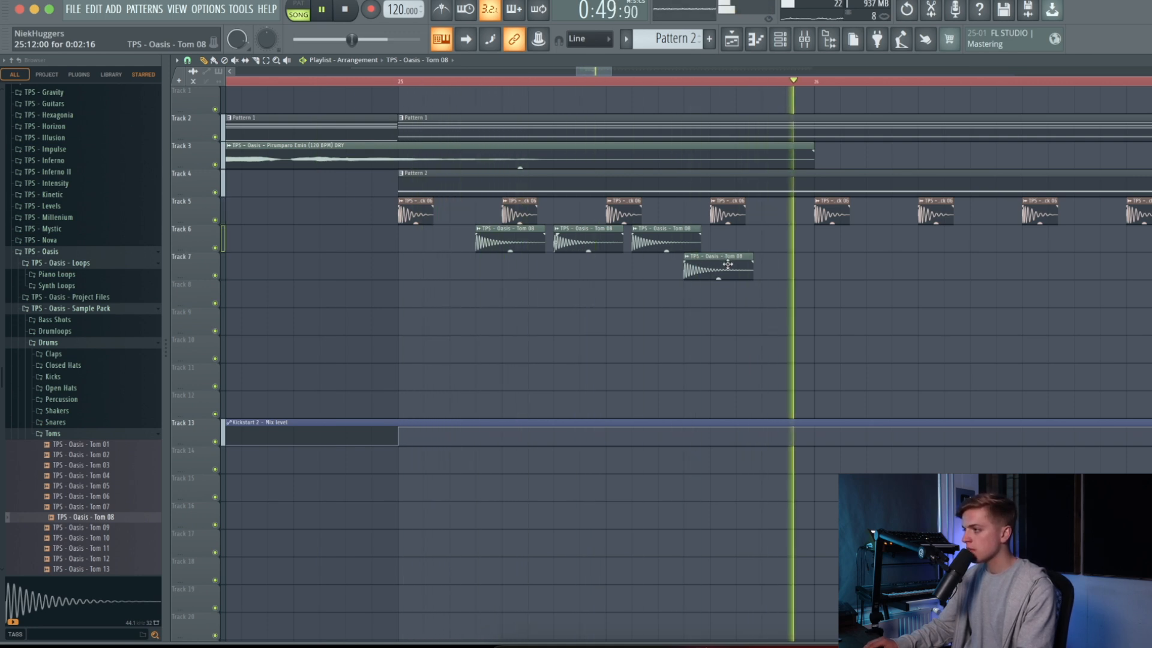
Move the four Tom 08 clips from Track 6 down to Track 8
left_click_drag(863, 237, 366, 239)
key("shift+Down")
key("shift+Down")
scroll(366, 238, "down", 6)
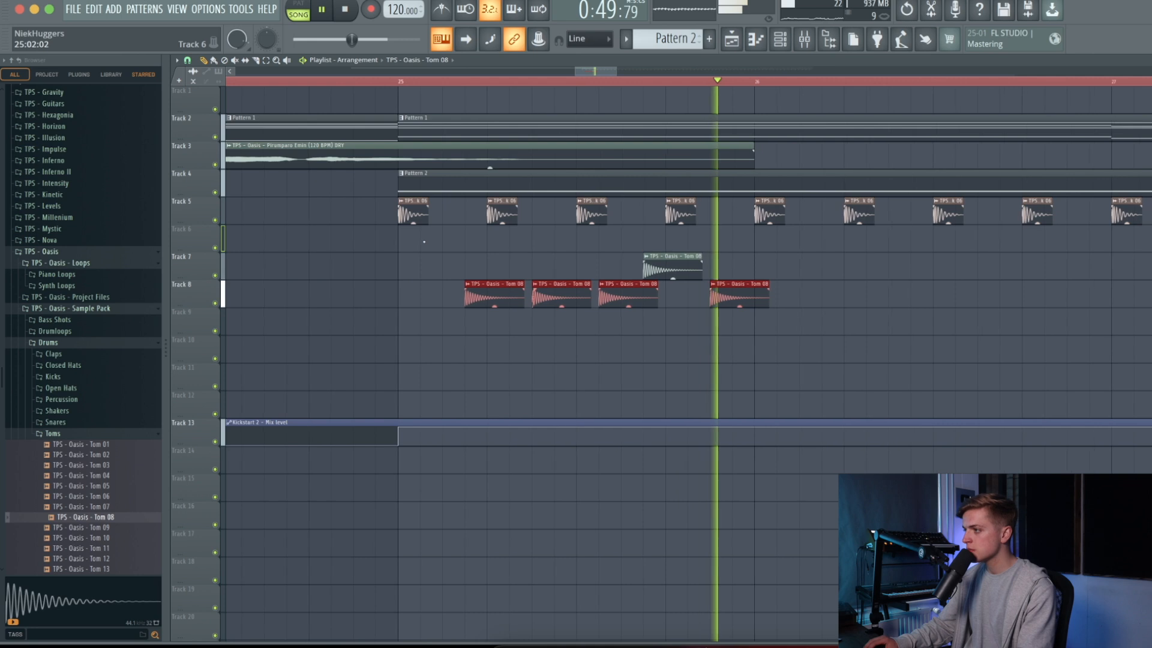
Repeat the one-bar tom pattern on Tracks 7 and 8 from bar 25 through bar 40
scroll(436, 241, "down", 2)
scroll(436, 240, "up", 2)
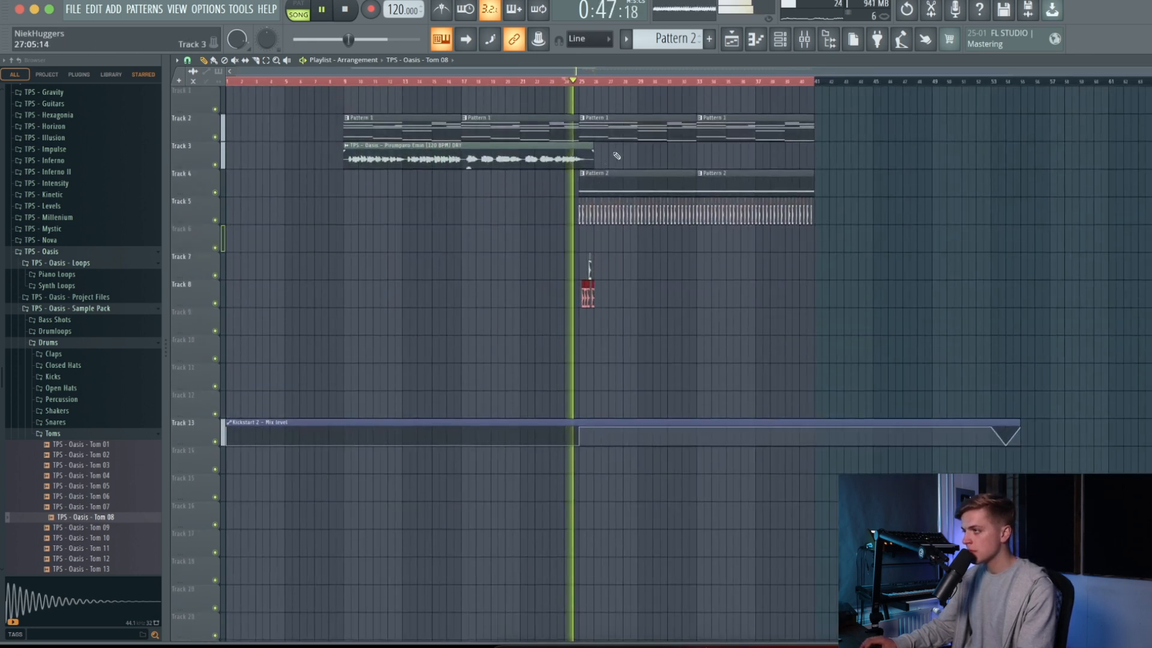
scroll(608, 150, "up", 6)
scroll(414, 131, "down", 3)
left_click_drag(365, 82, 425, 113)
left_click_drag(344, 237, 418, 294)
key("ctrl+b")
key("ctrl+b")
key("ctrl+b")
key("ctrl+b")
key("ctrl+b")
key("ctrl+b")
key("ctrl+b")
key("ctrl+b")
key("ctrl+b")
key("ctrl+b")
key("ctrl+b")
key("ctrl+b")
key("ctrl+b")
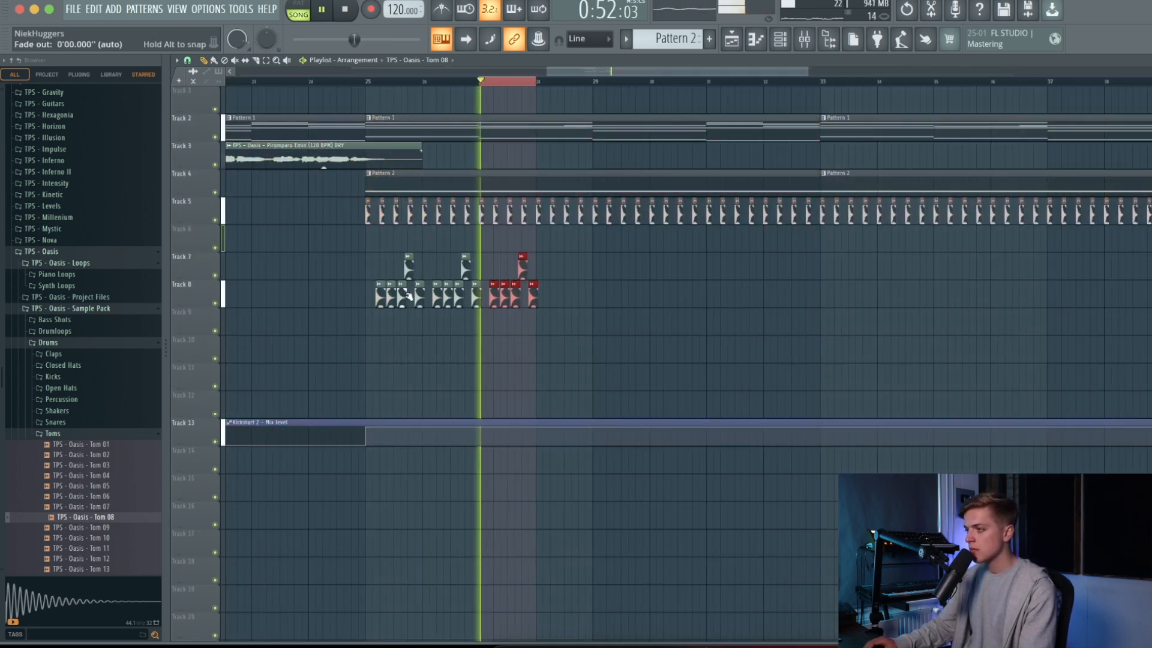
scroll(413, 294, "down", 3)
key("ctrl+b")
key("ctrl+b")
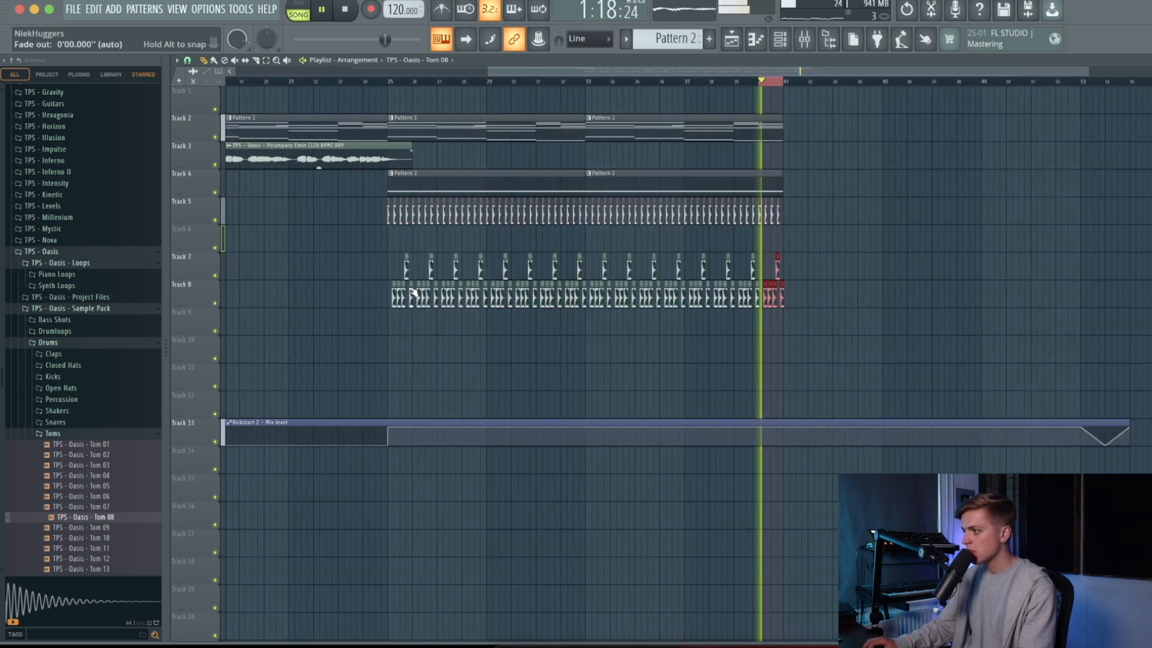
Give the Tom 08 clips in bar 25 on Tracks 7 and 8 short fade-ins of 0.010 seconds
scroll(396, 274, "up", 5)
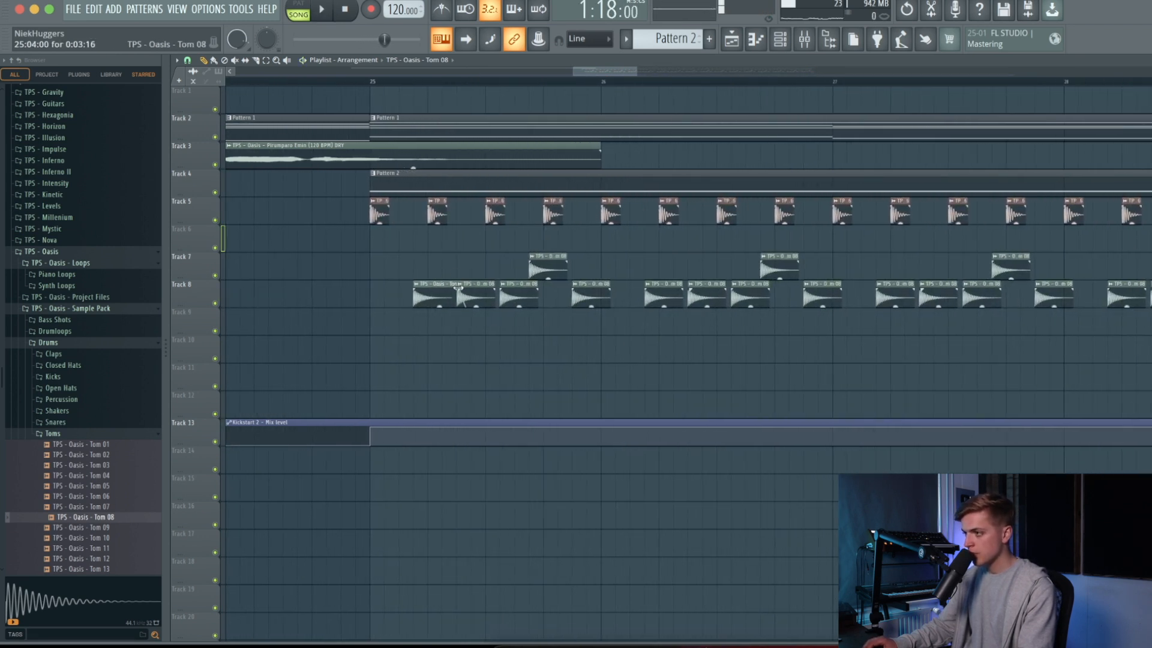
scroll(452, 283, "up", 2)
key("space")
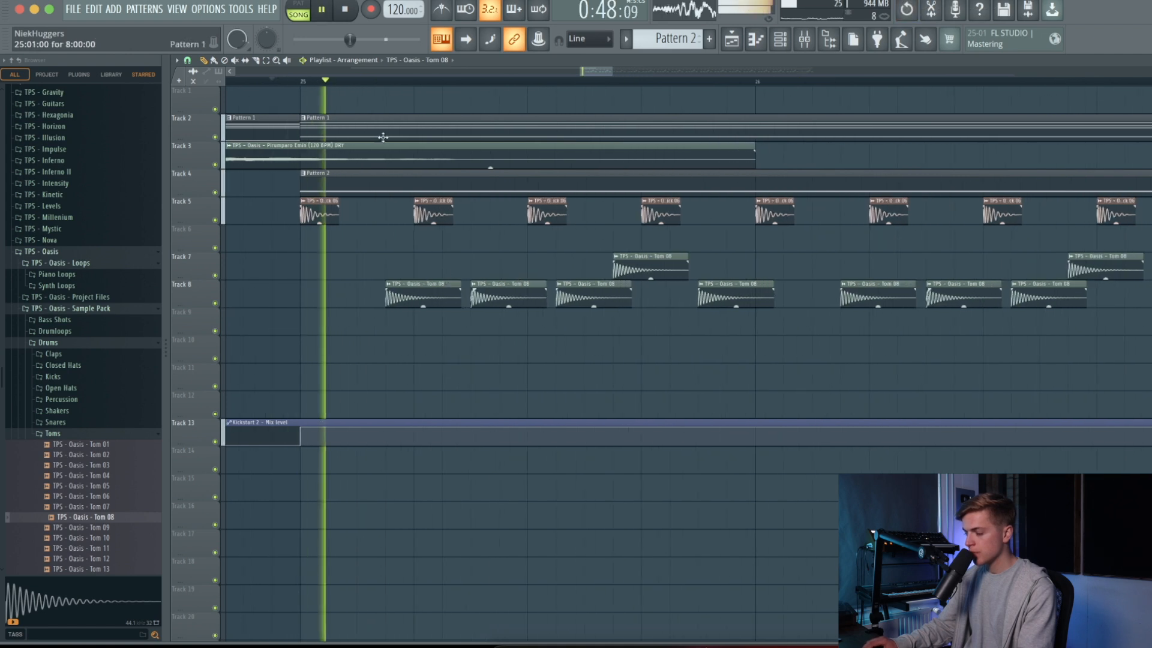
key("space")
key("space")
right_click(474, 291)
key("Escape")
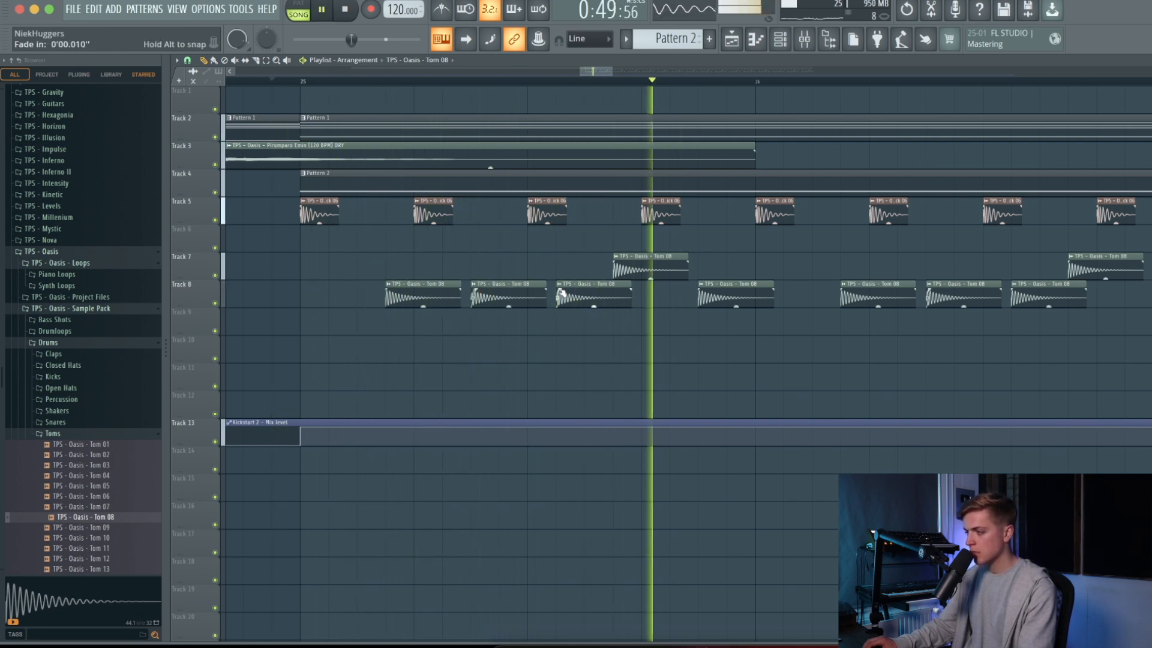
left_click_drag(621, 264, 619, 264)
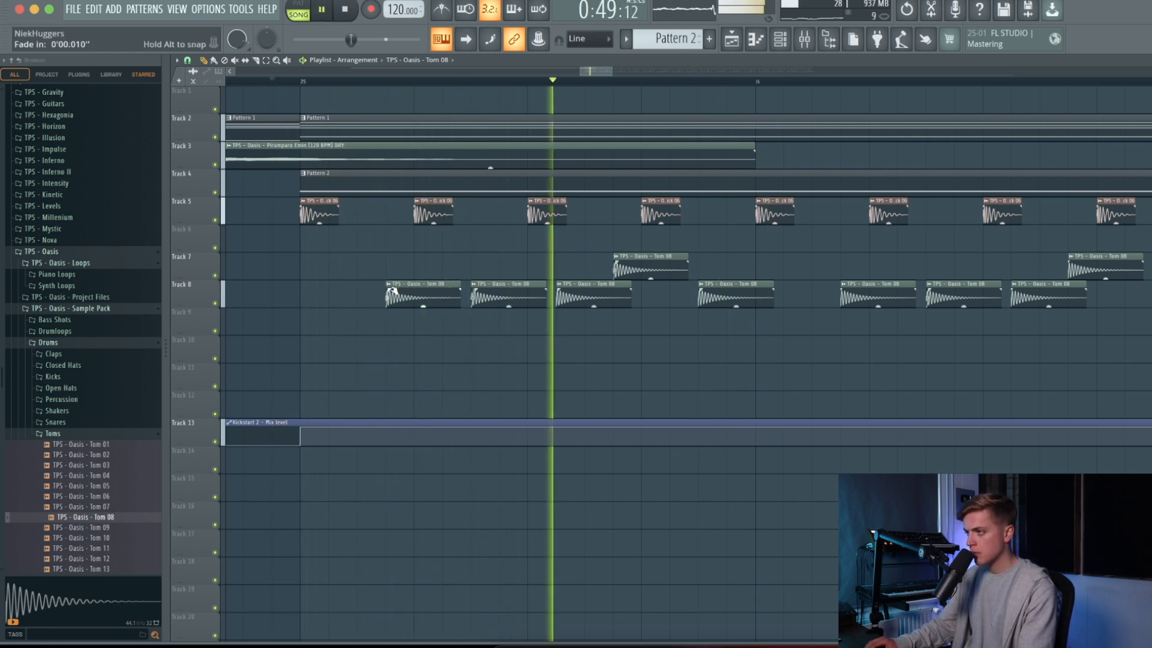
Stop playback and delete all repeated tom clips after bar 25 on Tracks 7 and 8
scroll(424, 258, "down", 1)
key("space")
scroll(686, 258, "down", 4)
left_click_drag(691, 252, 1149, 312)
key("Delete")
scroll(531, 124, "up", 4)
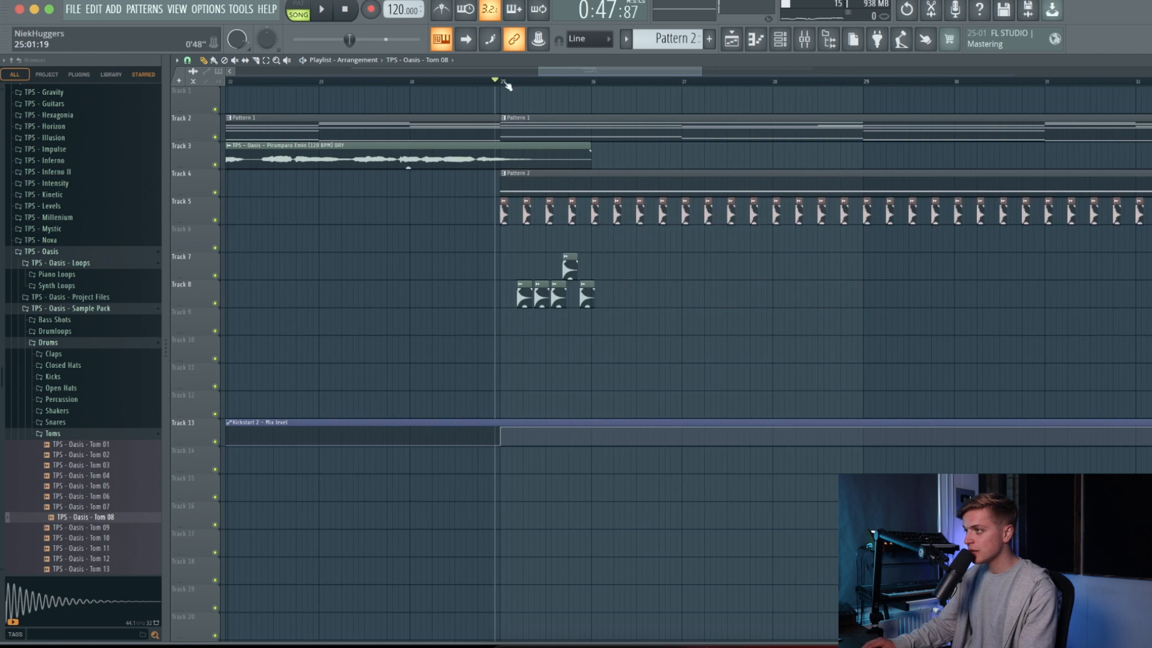
scroll(510, 89, "down", 4)
scroll(512, 90, "up", 3)
left_click_drag(502, 92, 583, 105)
left_click_drag(476, 264, 572, 297)
key("ctrl+b")
key("ctrl+b")
key("ctrl+z")
Duplicate the five tom clips of bar 25 on Tracks 7 and 8 bar by bar through bar 40
left_click_drag(507, 254, 593, 305)
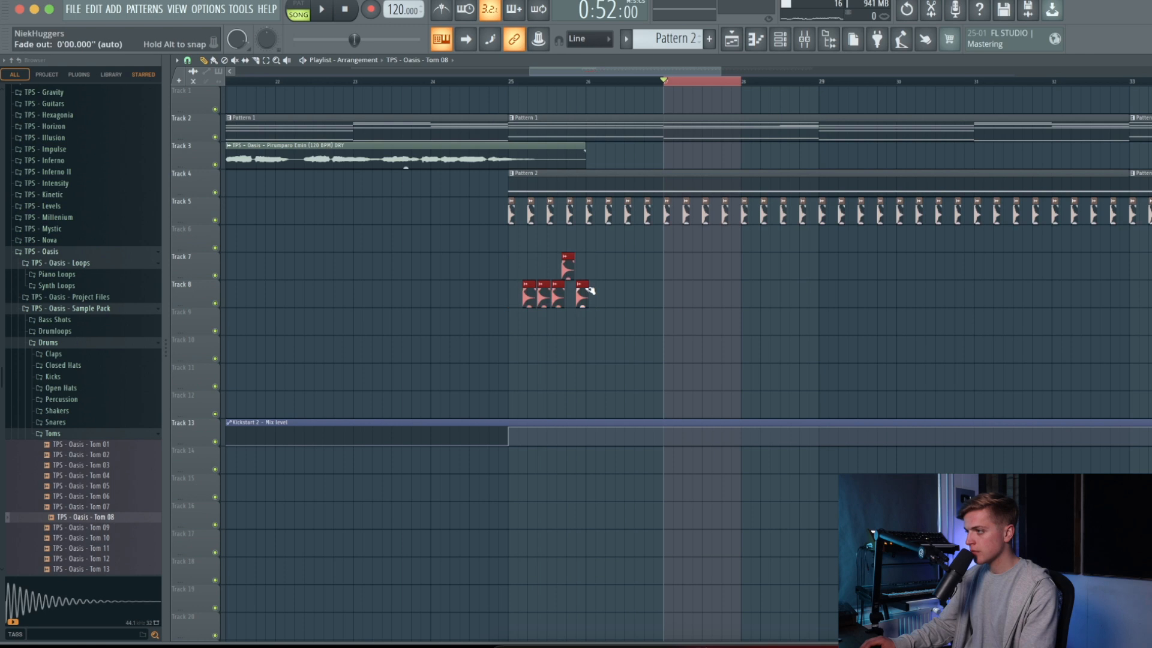
left_click_drag(511, 81, 567, 89)
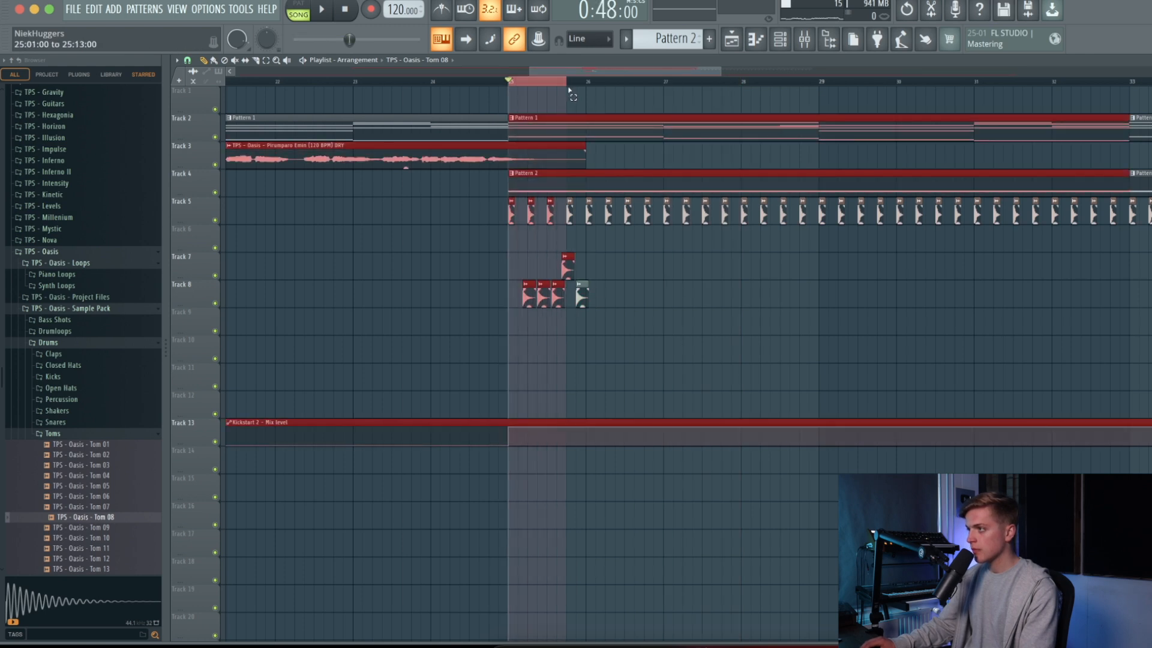
left_click_drag(493, 247, 588, 295)
key("ctrl+b")
key("ctrl+b")
scroll(540, 289, "down", 5)
key("ctrl+b")
key("ctrl+b")
key("ctrl+b")
key("ctrl+b")
key("ctrl+b")
key("ctrl+b")
key("ctrl+b")
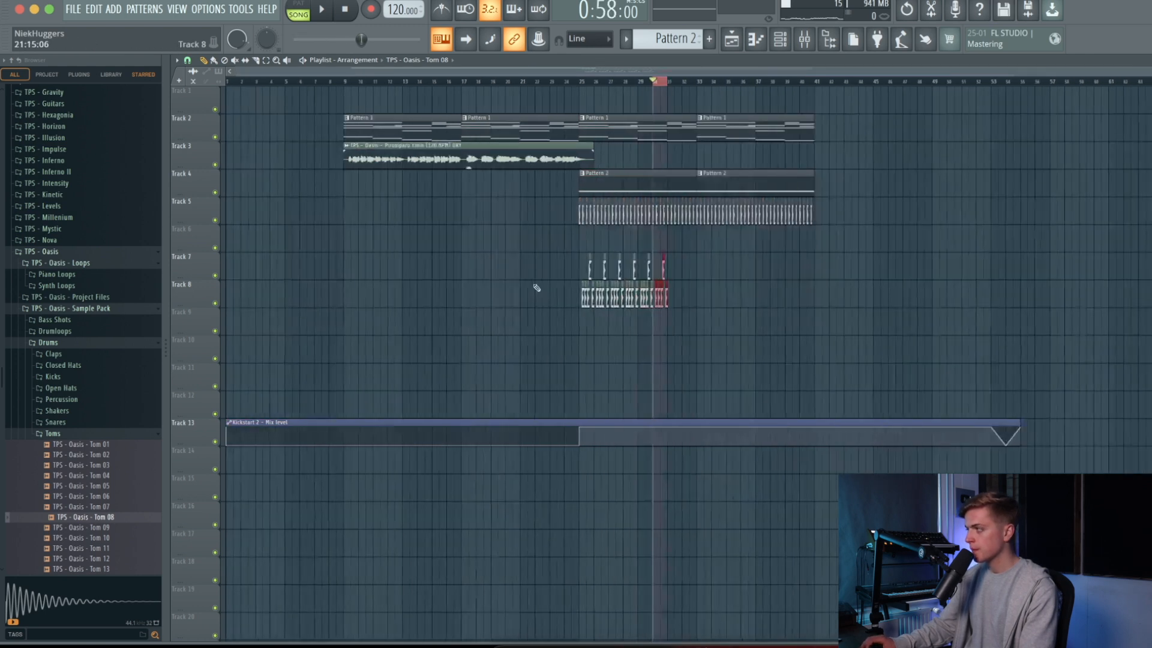
key("ctrl+b")
key("ctrl+b")
key("ctrl+b")
key("ctrl+a")
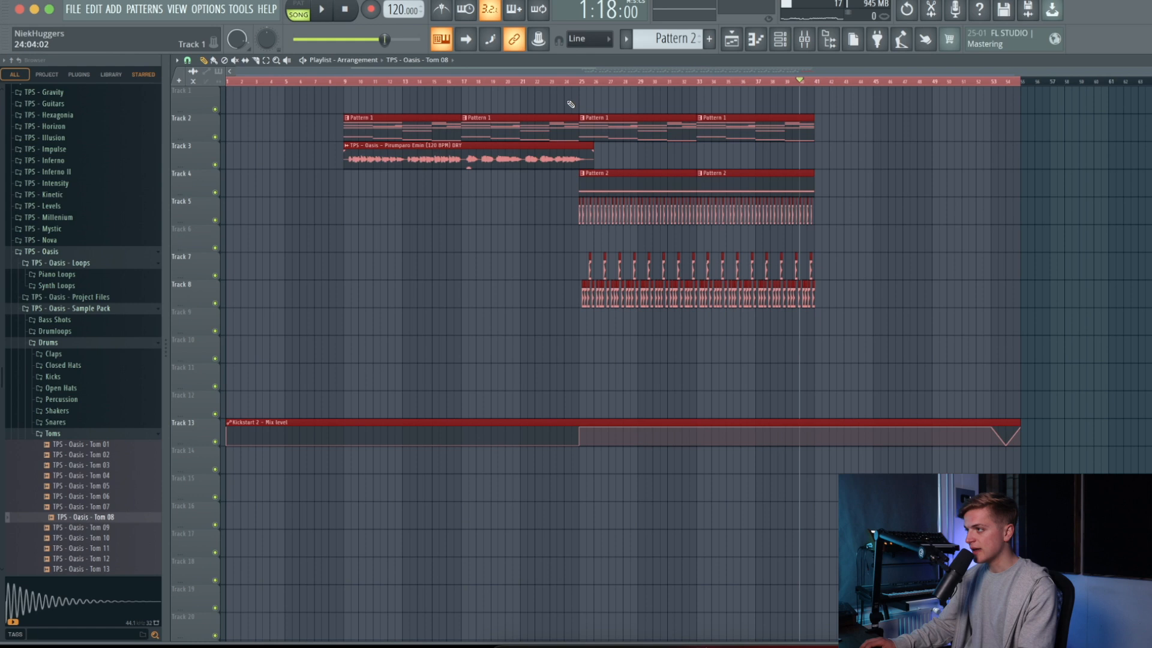
key("ctrl+d")
Browse the Oasis drumloops to the Top Loops folder and preview Top Loops 02, 06 and 07
scroll(539, 298, "up", 4)
left_click(96, 434)
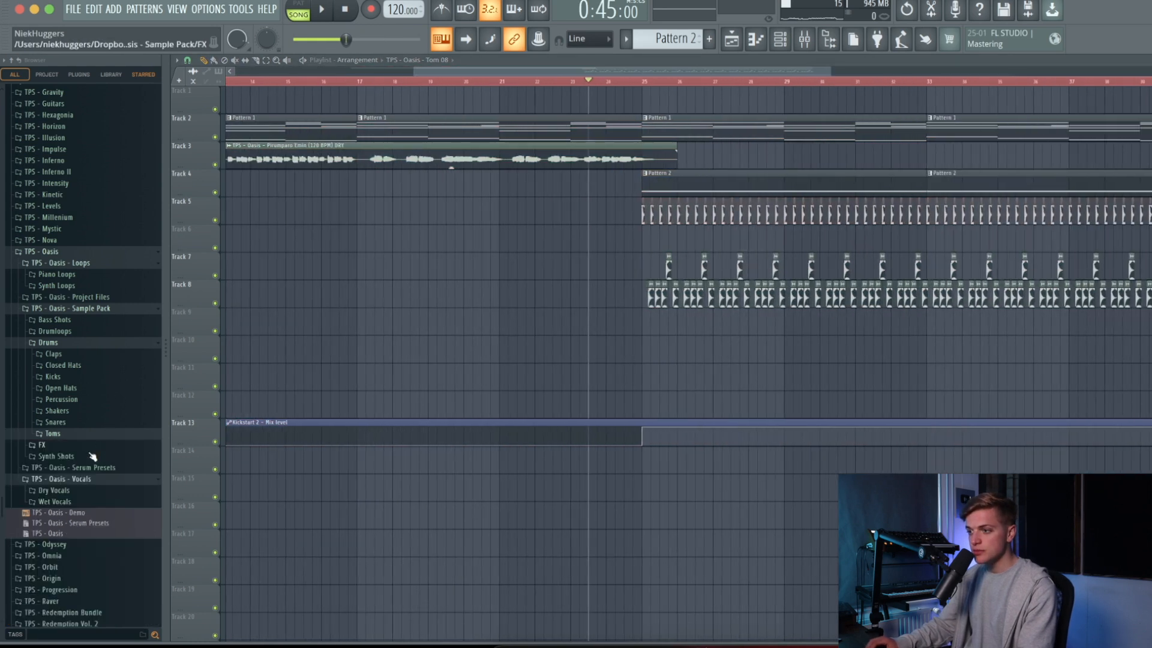
left_click(73, 478)
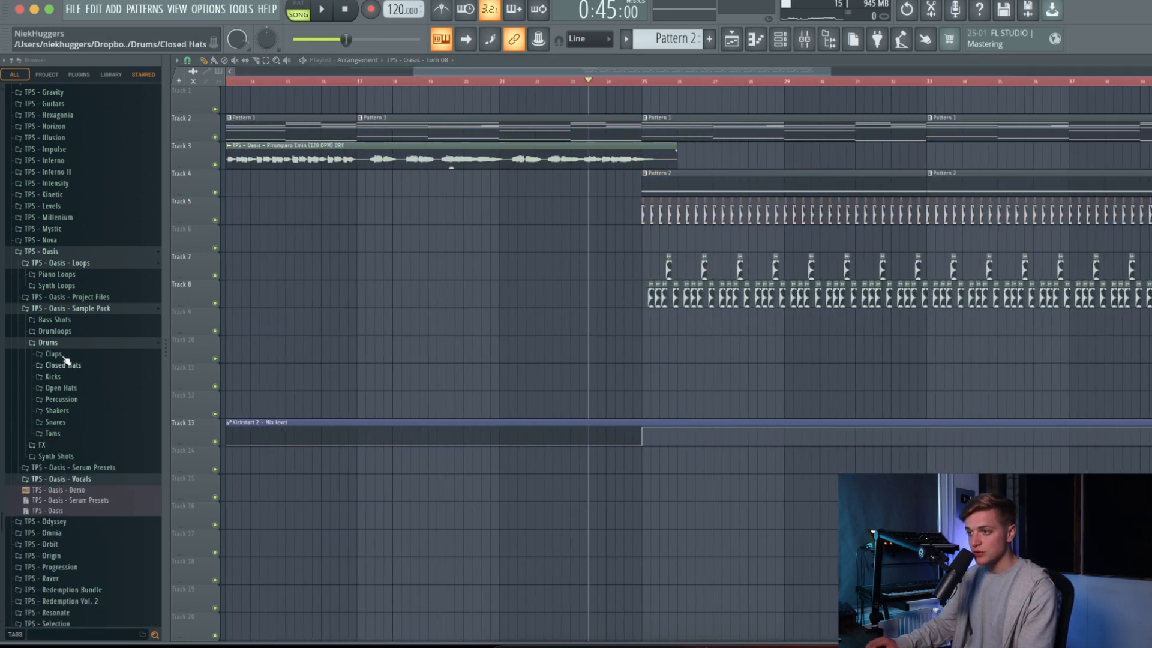
left_click(64, 332)
left_click(73, 388)
left_click(77, 410)
left_click(97, 450)
left_click(98, 461)
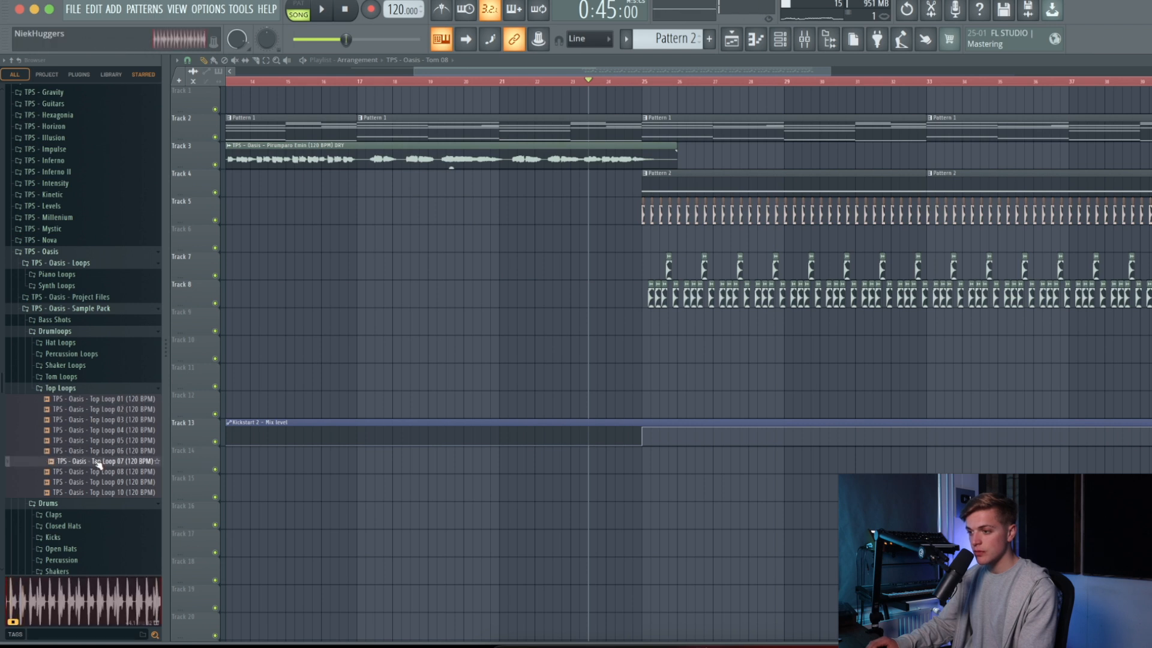
Place Top Loop 07 on Track 9 at bar 25 and lower its channel volume to about 28%
key("space")
left_click_drag(688, 379, 654, 323)
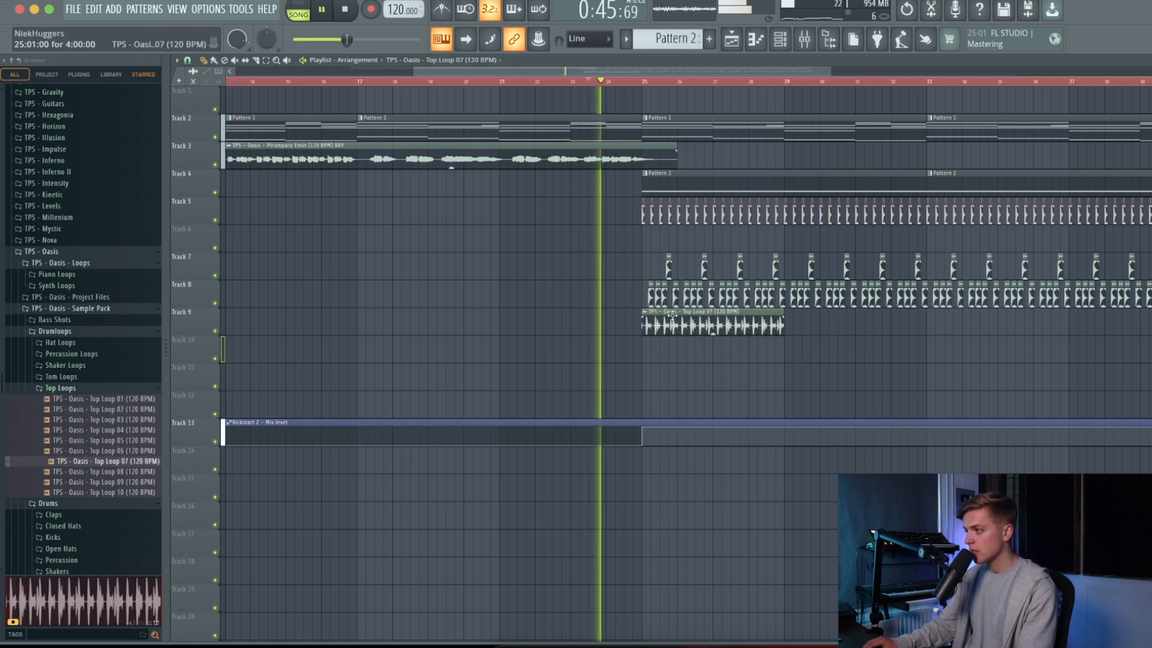
double_click(654, 322)
left_click_drag(470, 212, 469, 235)
Repeat the Top Loop 07 clip on Track 9 at bars 29, 33 and 37
left_click(814, 327)
double_click(814, 326)
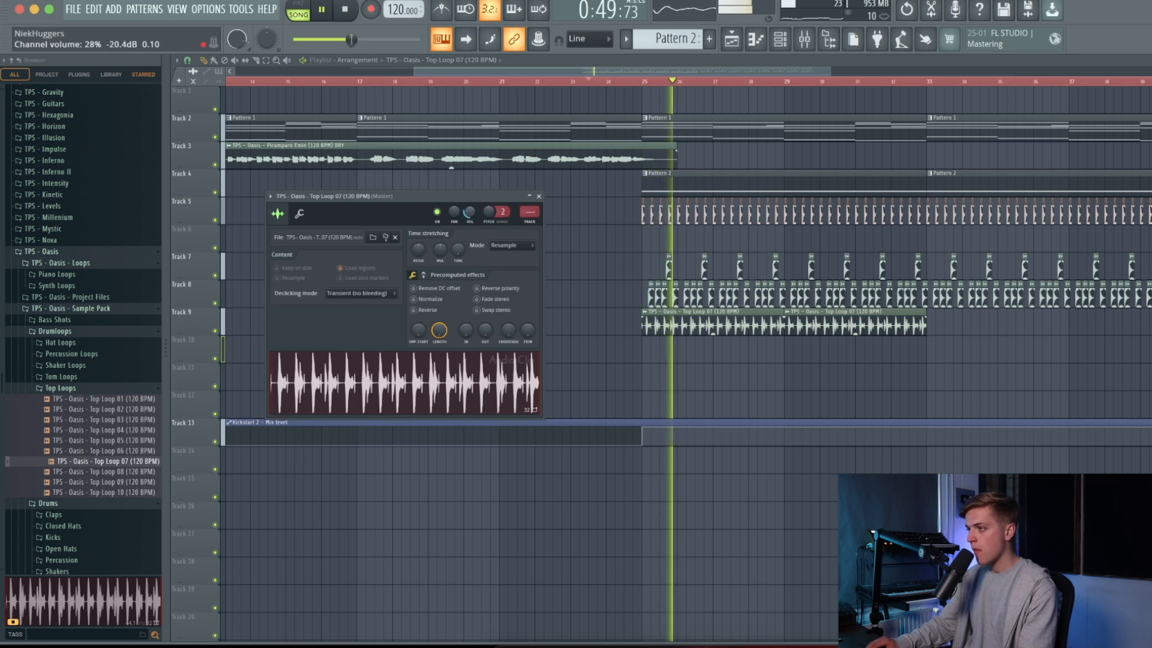
left_click(936, 327)
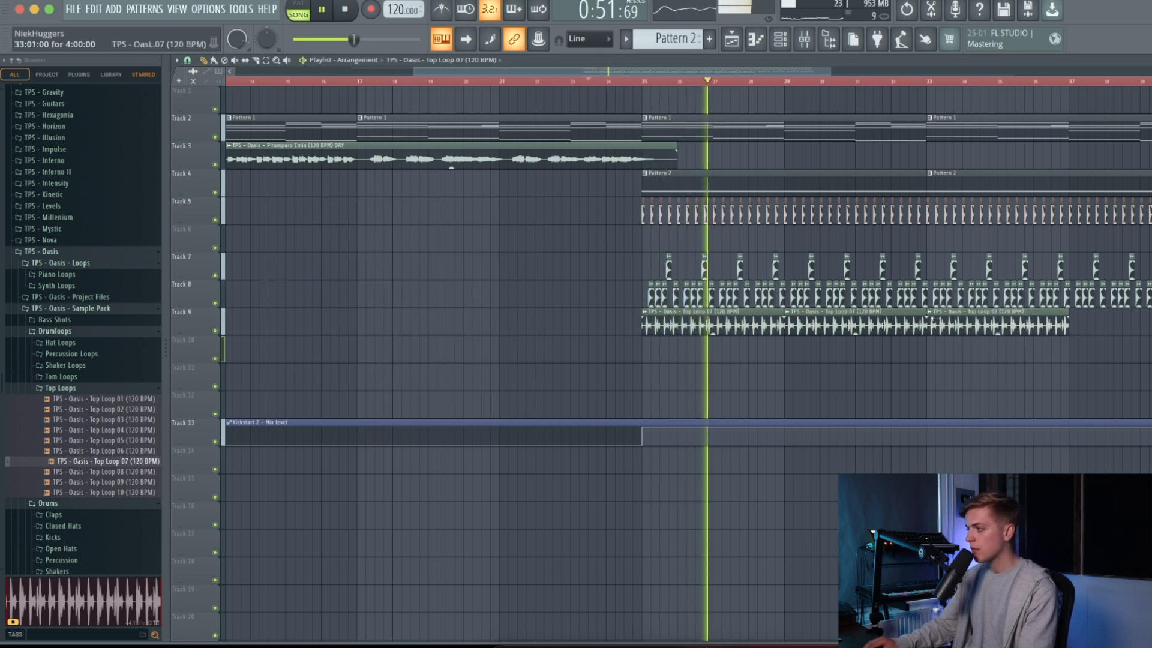
left_click(1078, 325)
scroll(899, 321, "down", 5)
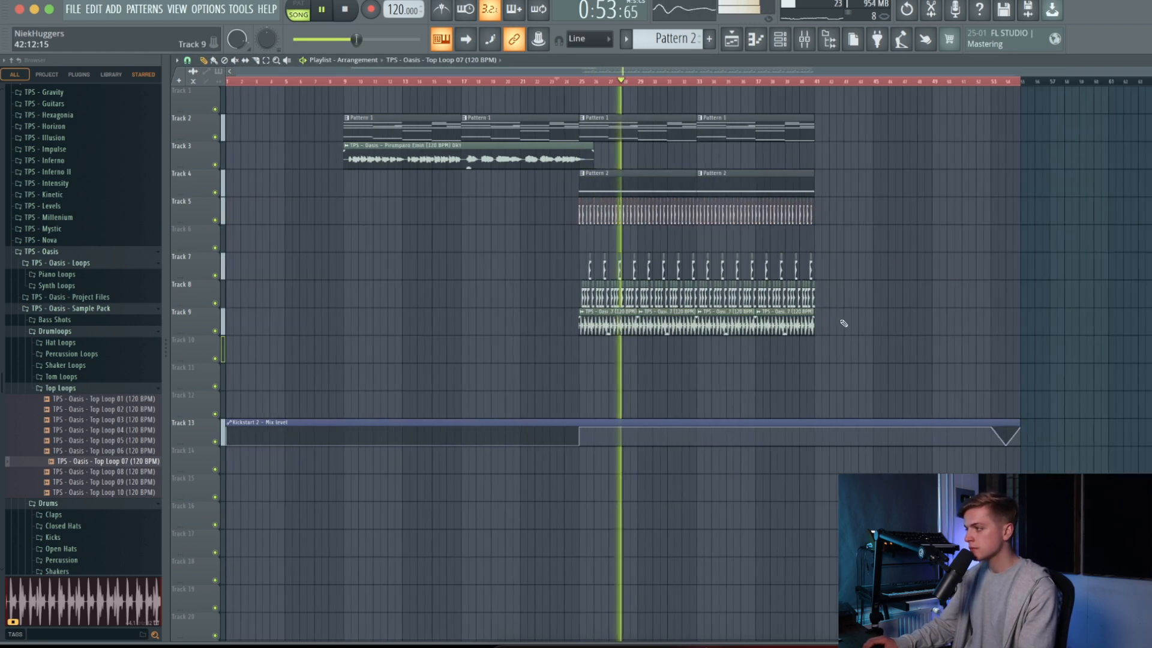
Copy the second part of the vocal to bar 33 and move the vocal clips from Track 3 to Track 1
scroll(490, 241, "up", 3)
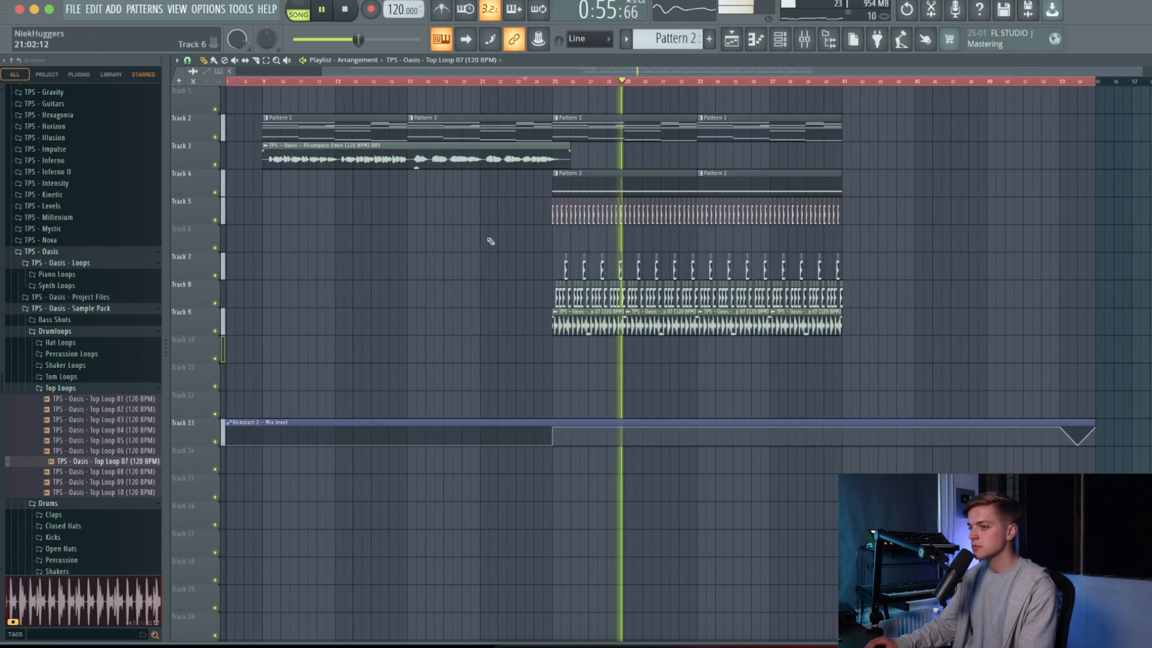
left_click(542, 103)
left_click_drag(548, 91, 696, 101)
left_click_drag(542, 159, 541, 105)
Move all clips below the vocal, from Track 2 through the Kickstart automation on Track 13, down one track
left_click_drag(927, 136, 225, 447)
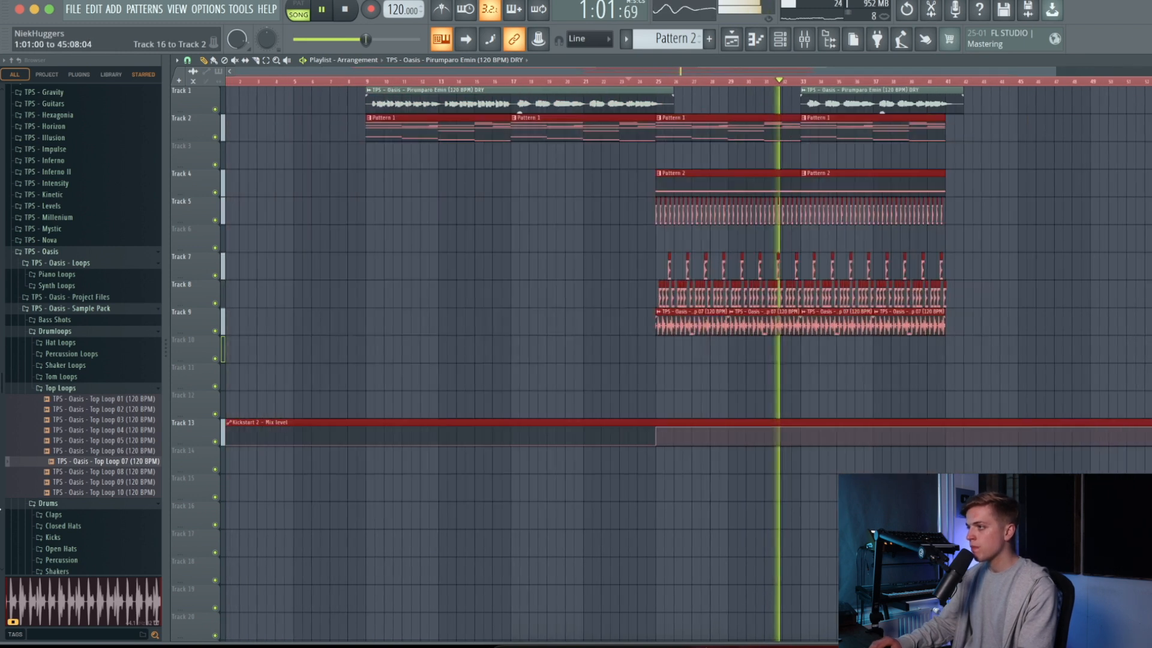
key("shift+Down")
left_click(486, 393, "super")
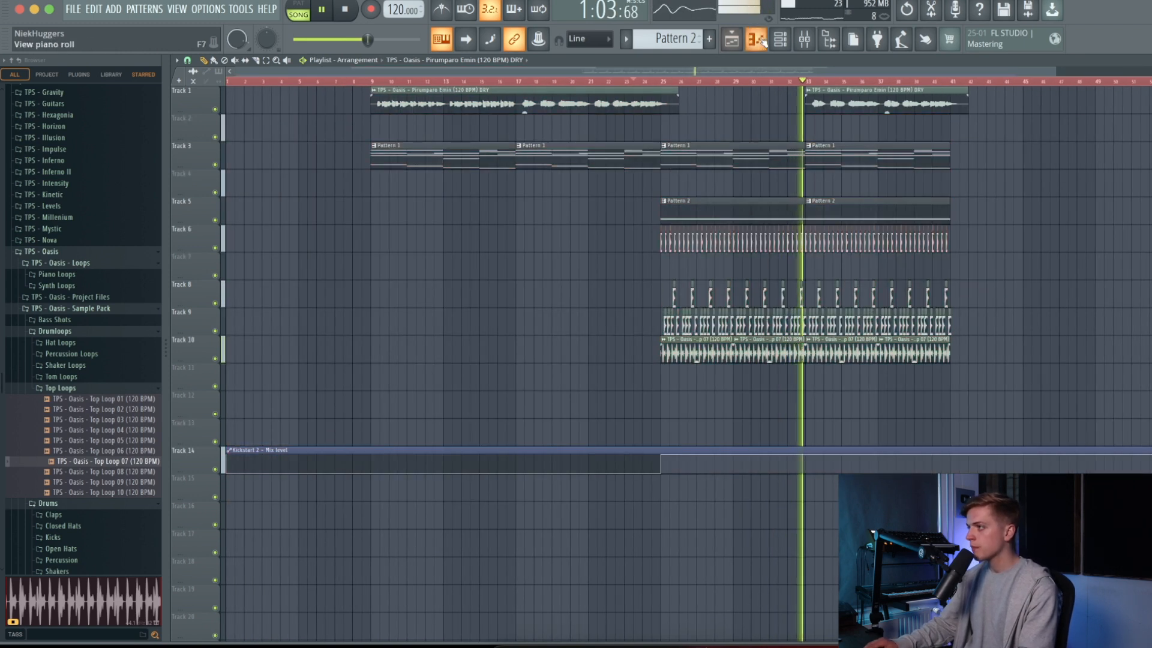
Preview Shaker Loop 03, place it on Track 11 at bar 25 and lower its channel volume
left_click(86, 366)
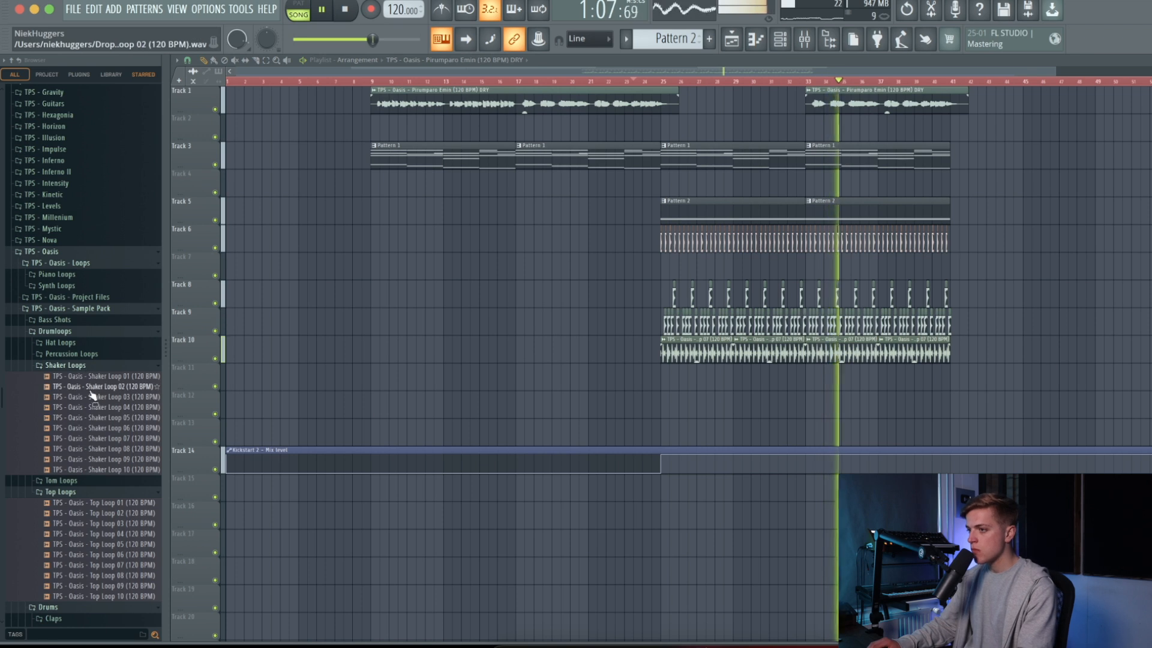
key("space")
left_click(95, 397)
left_click_drag(286, 393, 669, 384)
key("space")
double_click(669, 384)
left_click_drag(380, 121, 380, 122)
Repeat the Shaker Loop 03 clip on Track 11 at bars 29, 33 and 37, and stop playback
left_click(741, 384)
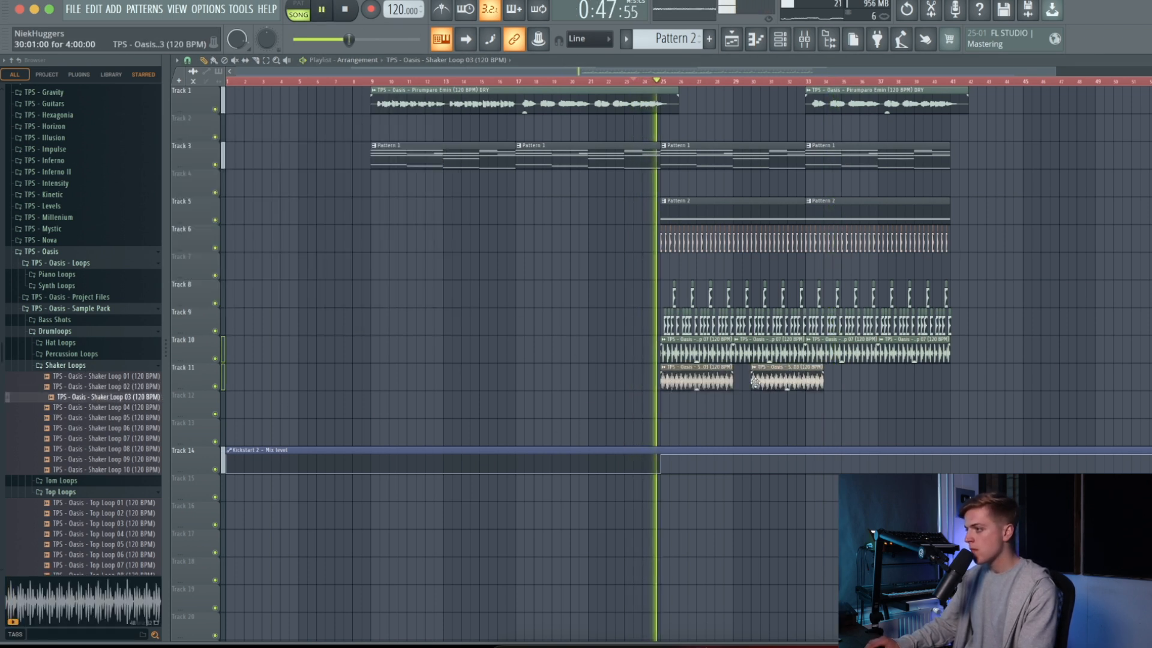
left_click_drag(819, 379, 809, 380)
left_click_drag(898, 380, 884, 381)
double_click(884, 380)
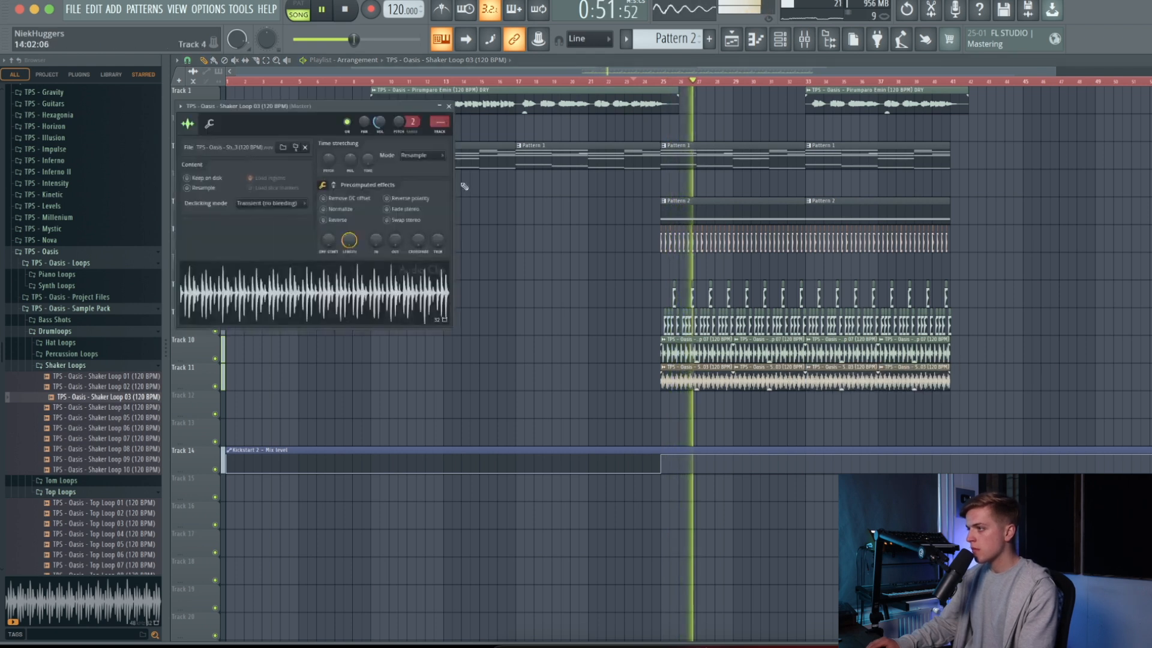
key("space")
Show the channel rack and add a second Serum instrument to the project
scroll(675, 39, "up", 1)
left_click(780, 40)
left_click(112, 10)
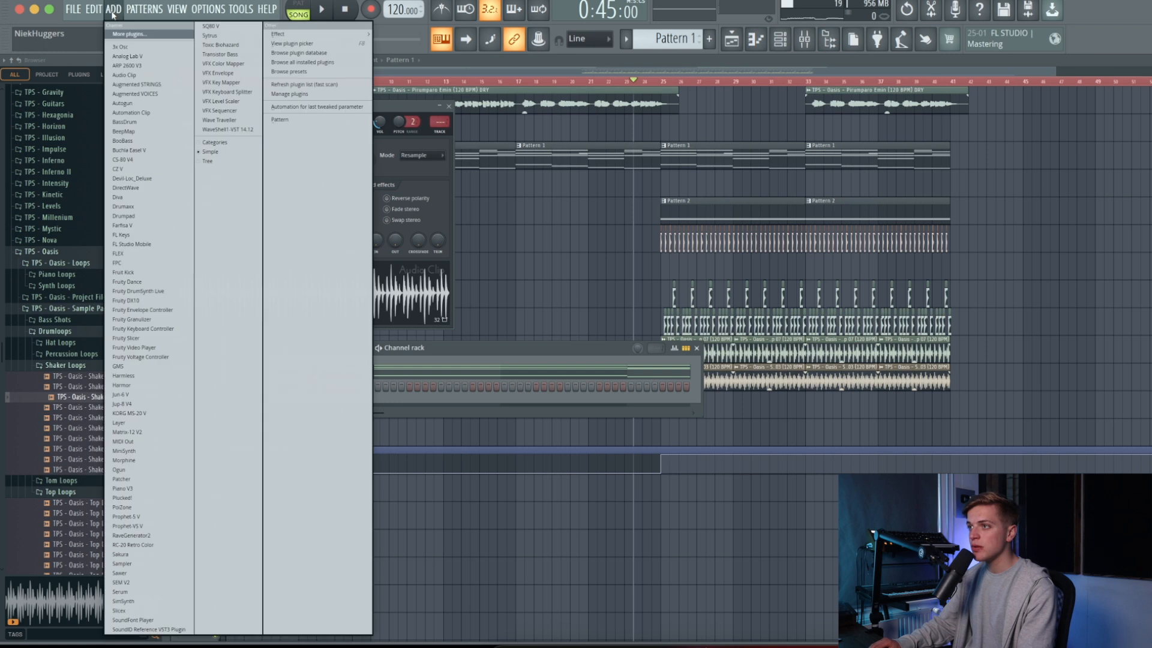
key("Return")
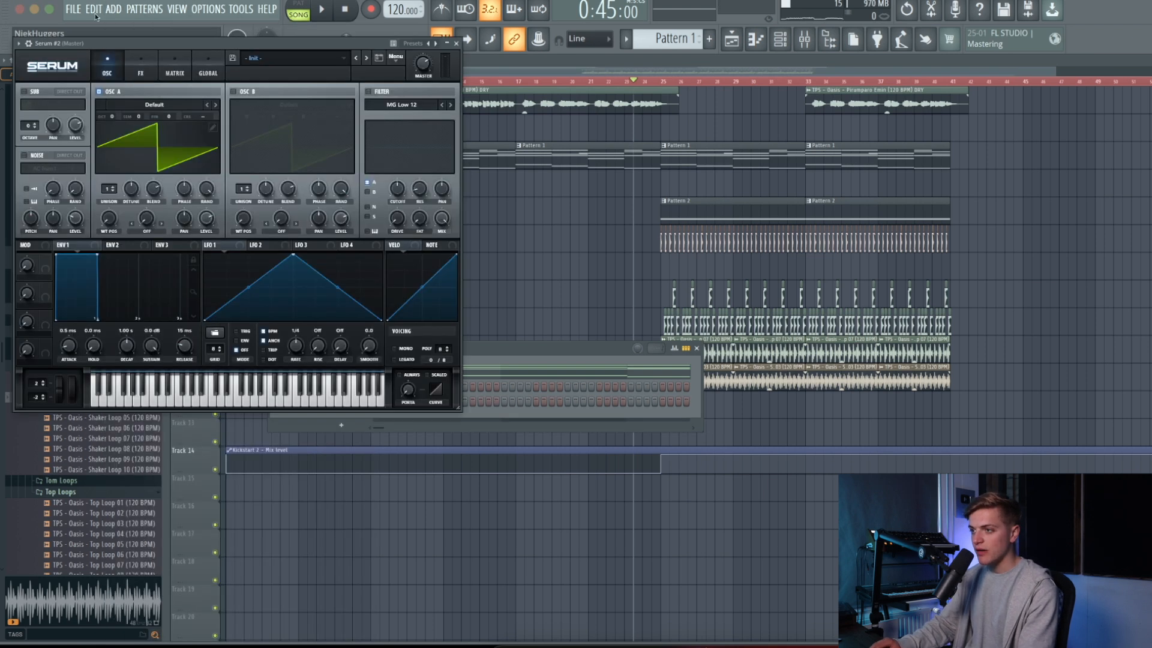
Load the PL - Pyramid preset from the TPS - Oasis Serum presets into the new Serum and close its window
scroll(36, 522, "down", 10)
left_click(264, 57)
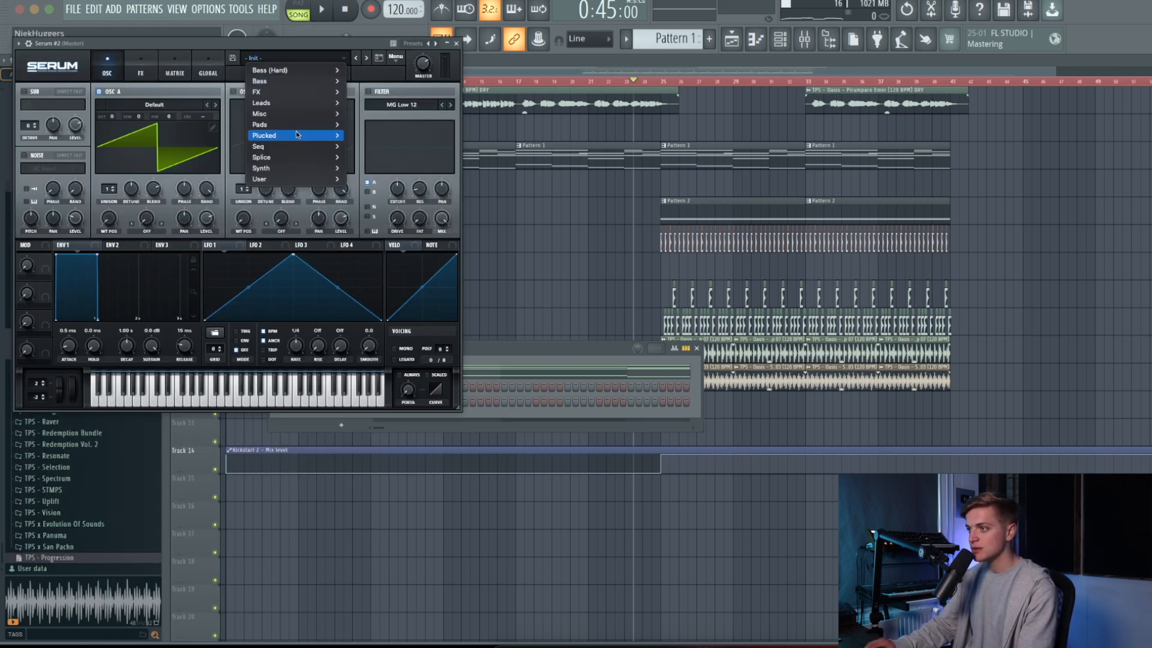
mouse_move(260, 178)
mouse_move(394, 298)
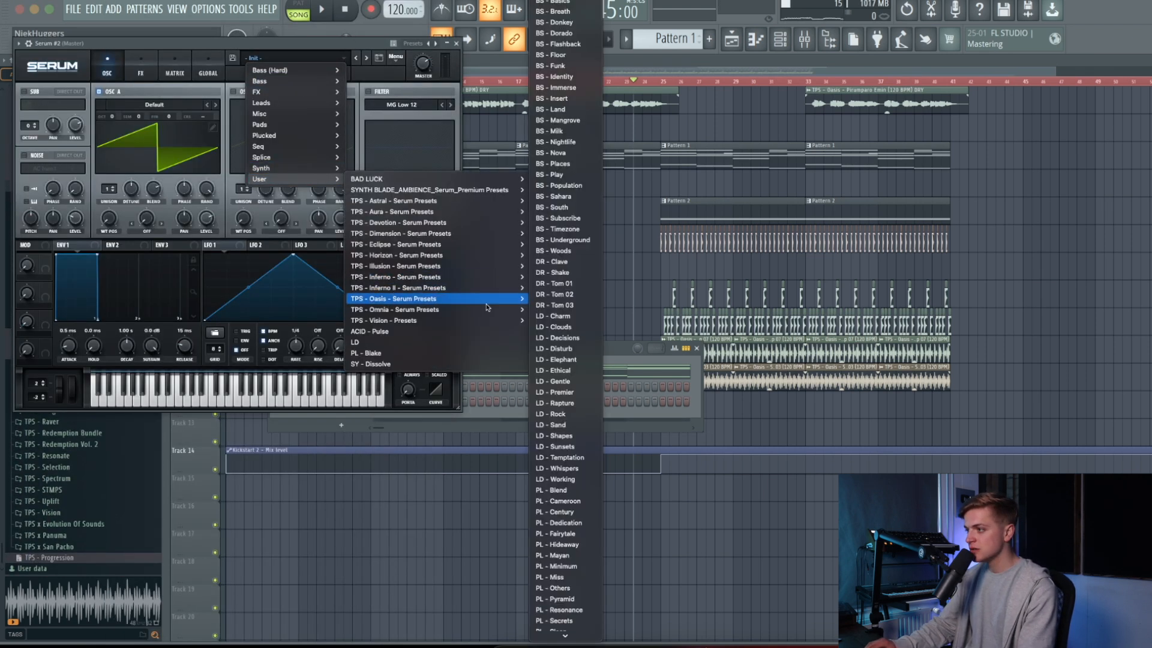
left_click(560, 296)
left_click(357, 57)
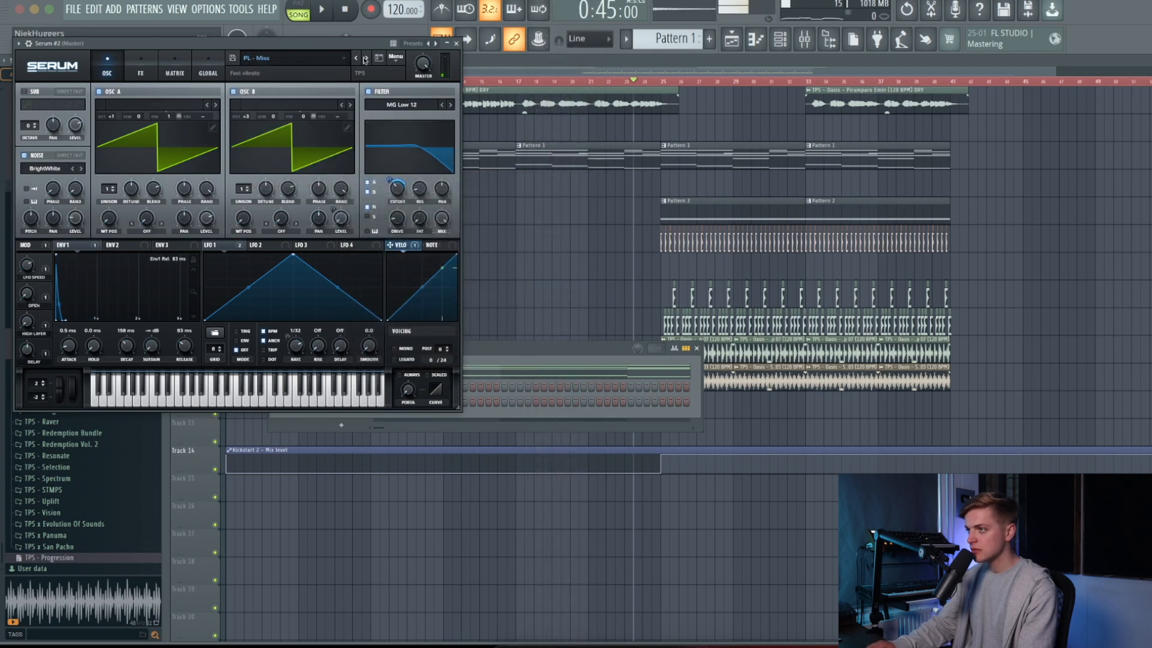
left_click(357, 57)
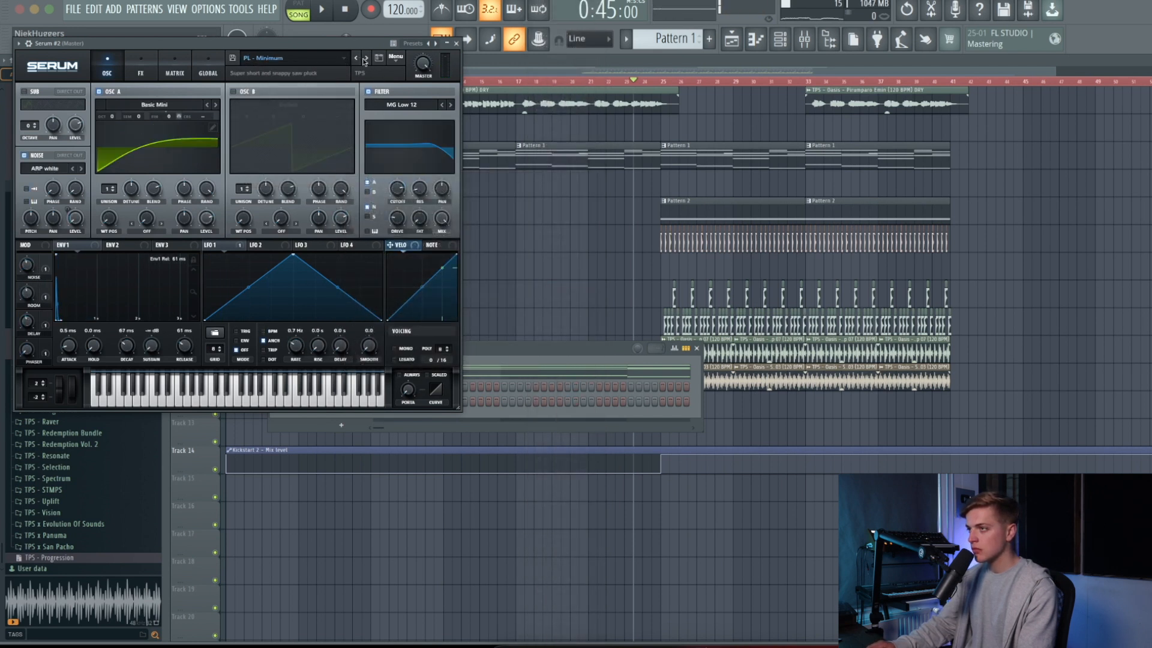
left_click(364, 59)
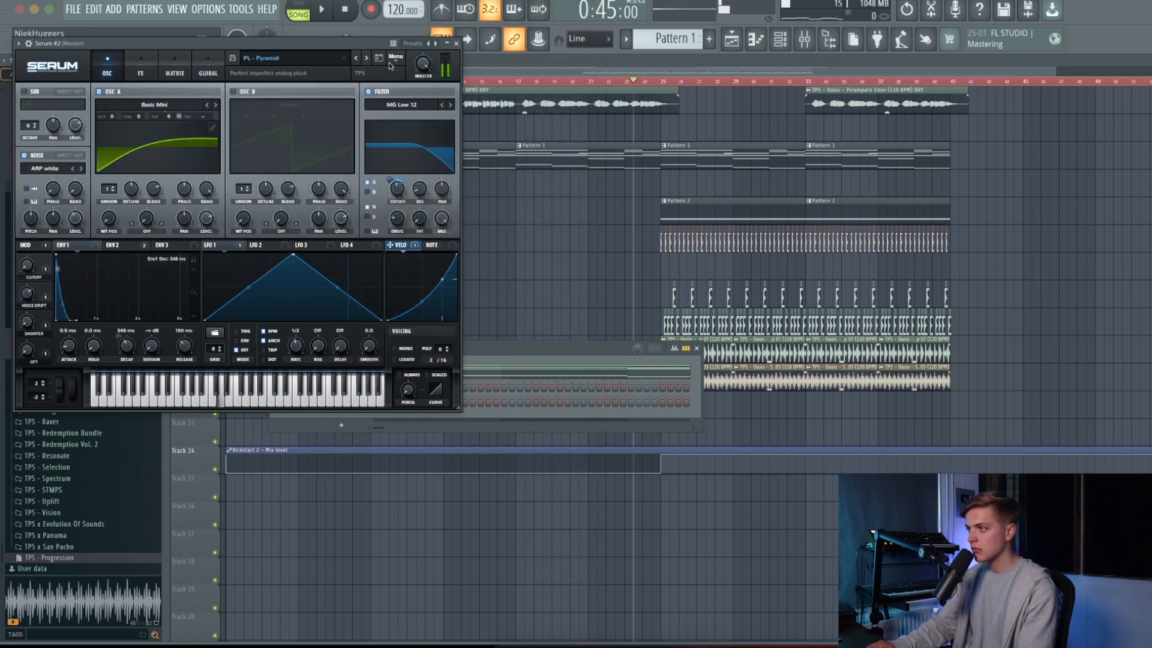
left_click(455, 44)
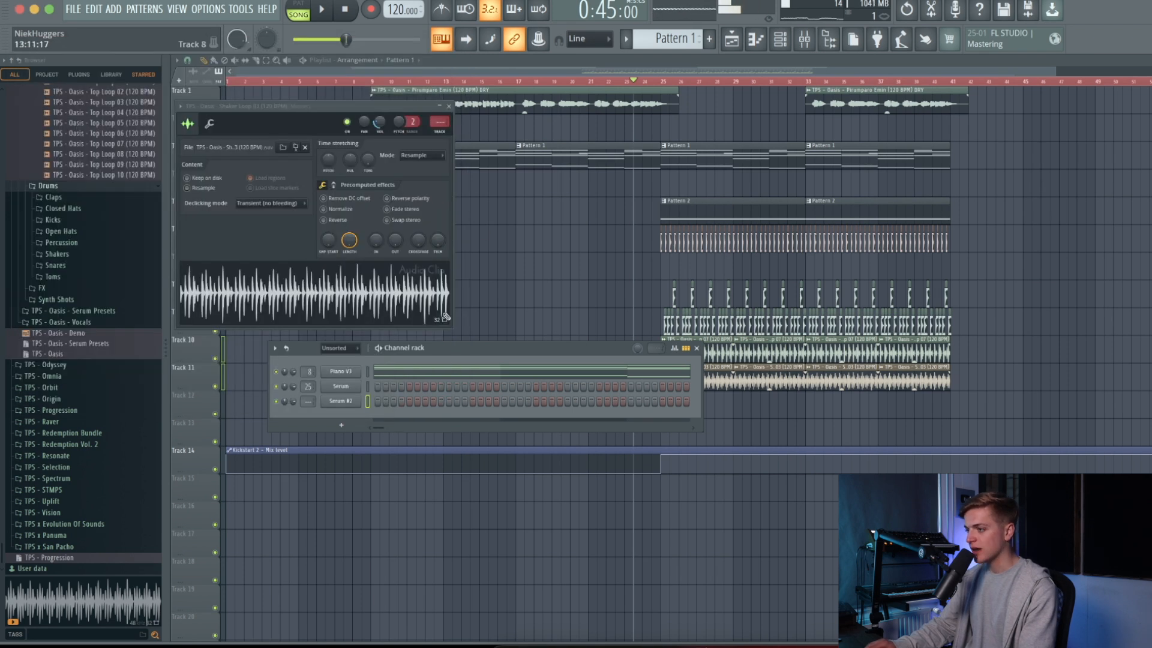
Draw a syncopated one-bar rhythm of five short F#4 notes in the piano roll of Serum #2
right_click(346, 408)
left_click(381, 400)
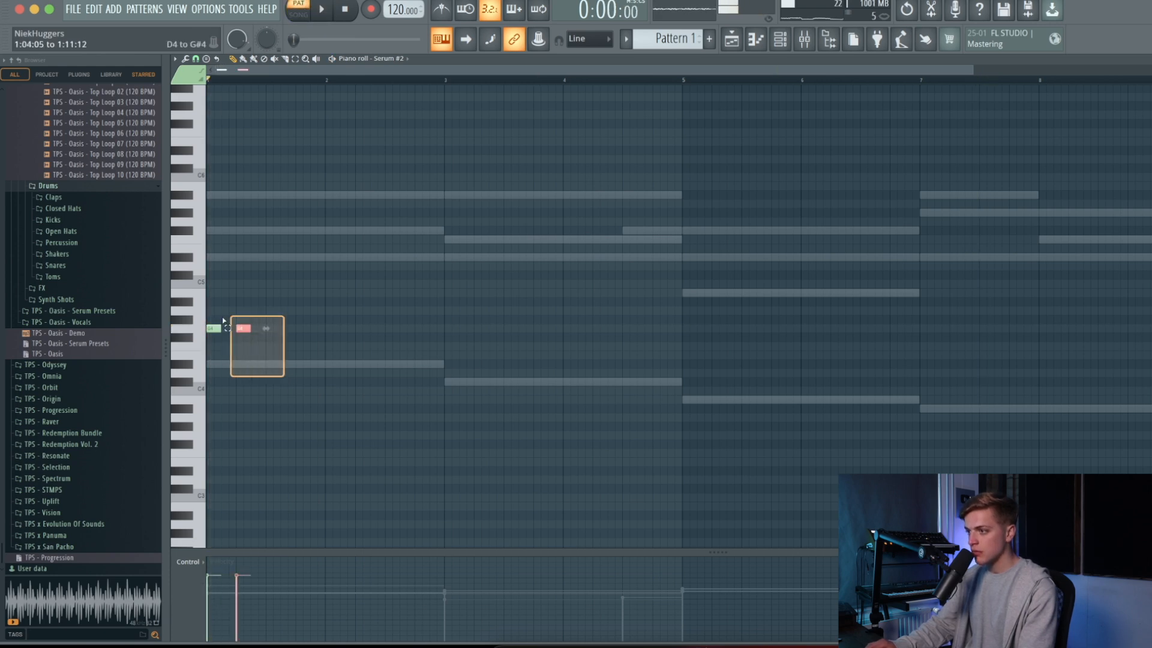
left_click(265, 338)
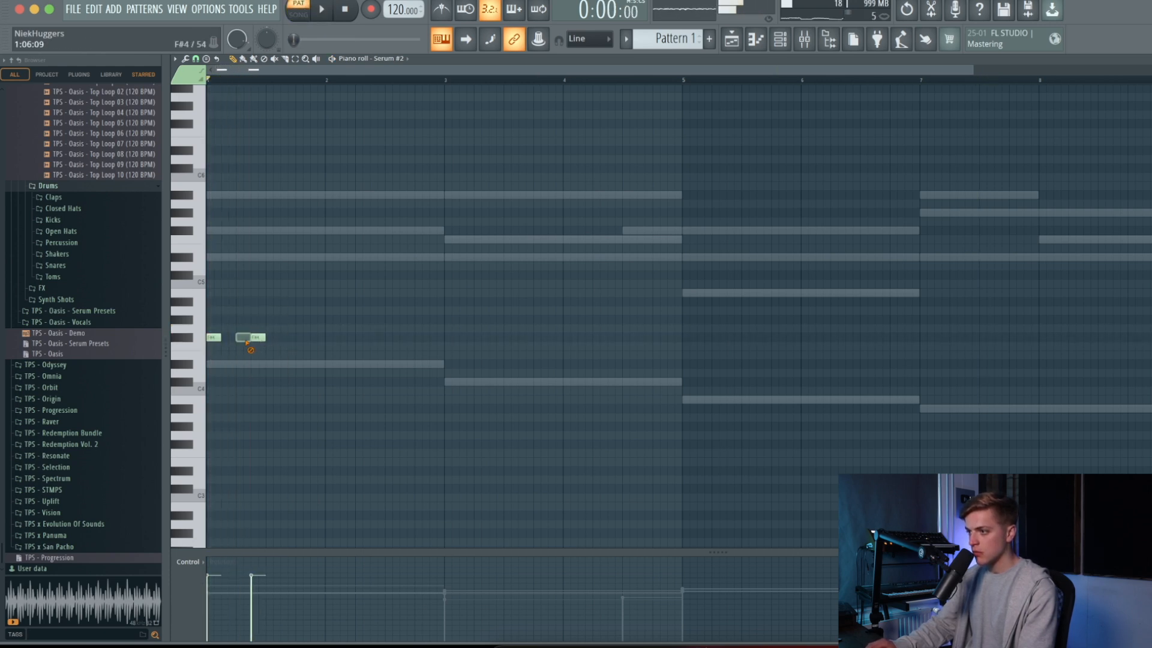
key("space")
left_click(288, 338)
left_click(310, 338)
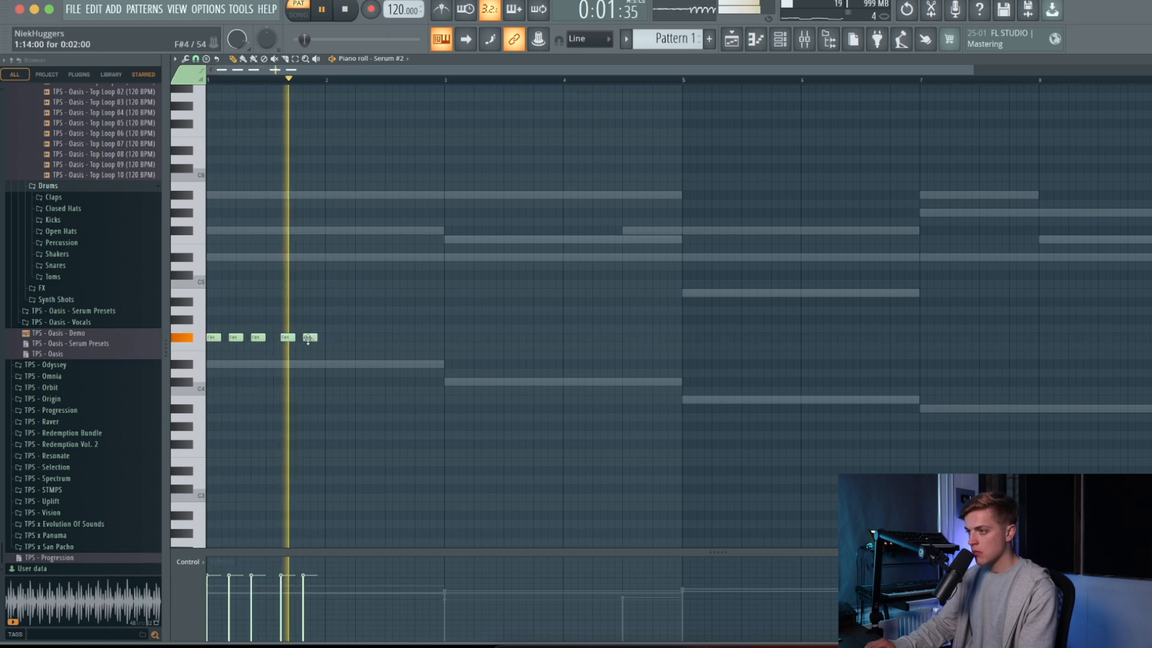
Repeat the one-bar rhythm through bar 5, lowering bars 3 and 4 to F4 and bar 5 to D#4
key("ctrl+a")
key("ctrl+b")
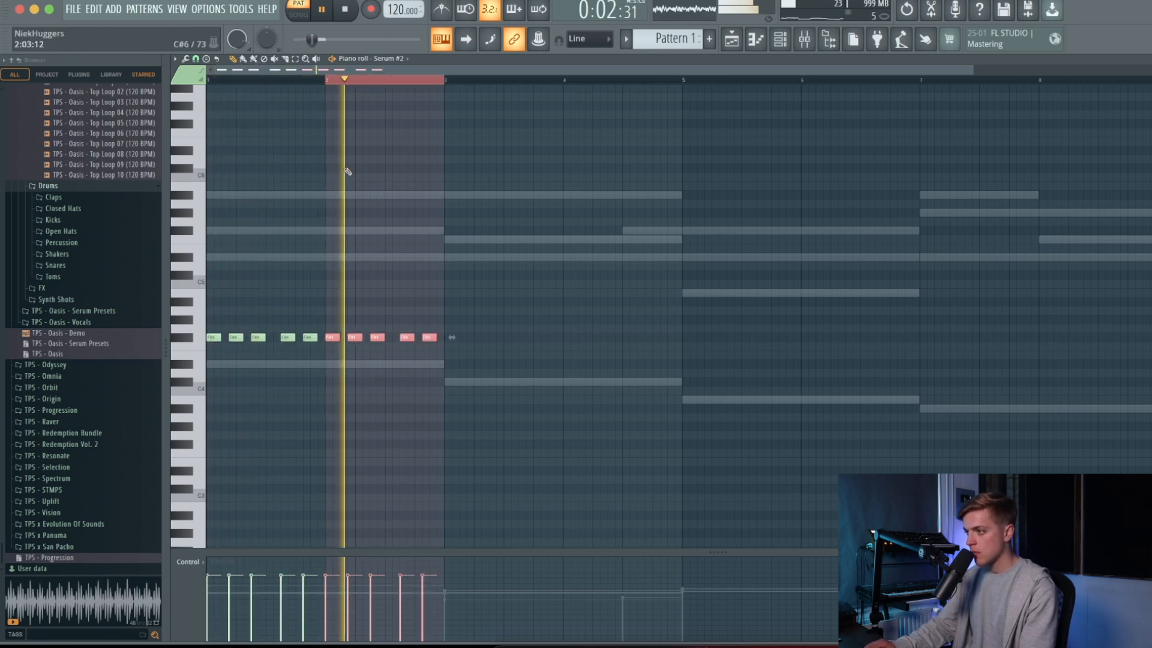
key("ctrl+b")
key("shift+Down")
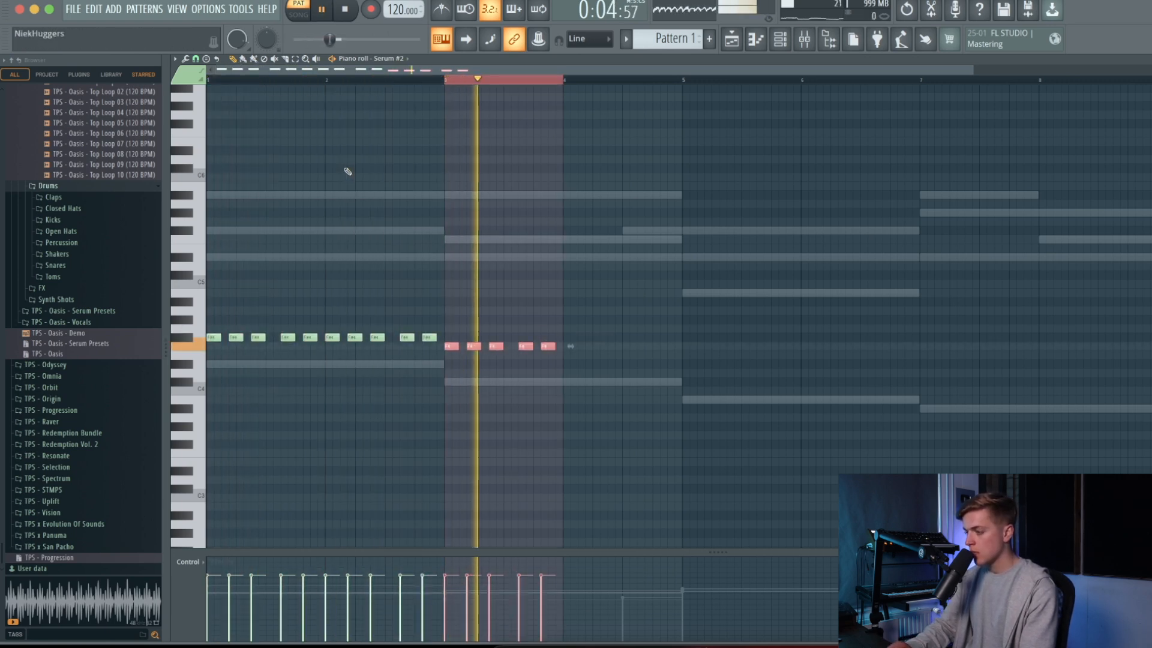
key("ctrl+b")
key("ctrl+b")
key("shift+Down")
key("shift+Down")
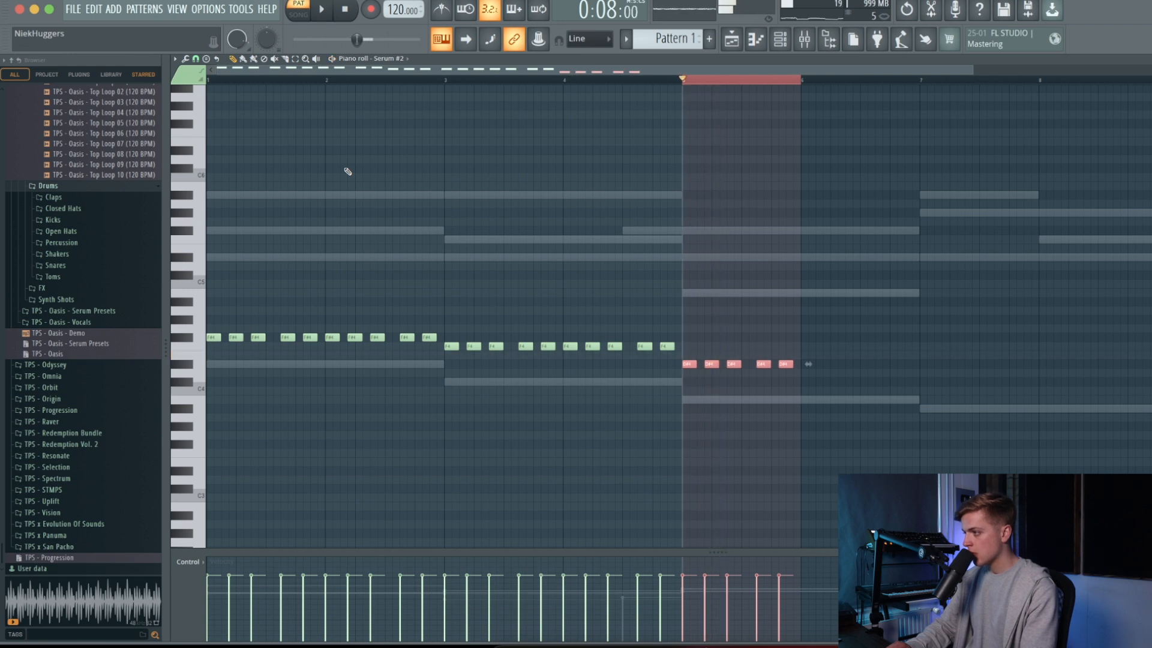
Continue the rhythm through bar 8, keeping bar 6 at D#4 and lowering bars 7 and 8 to C#4
key("ctrl+b")
key("ctrl+b")
key("shift+Down")
key("space")
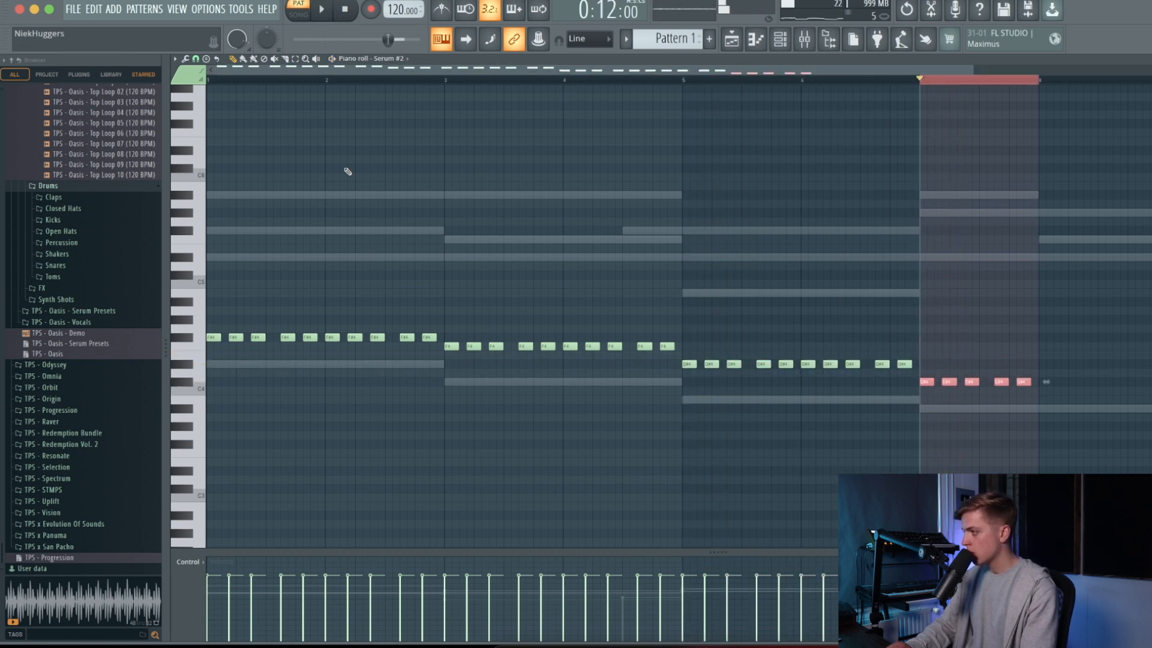
key("ctrl+b")
key("space")
left_click(894, 79)
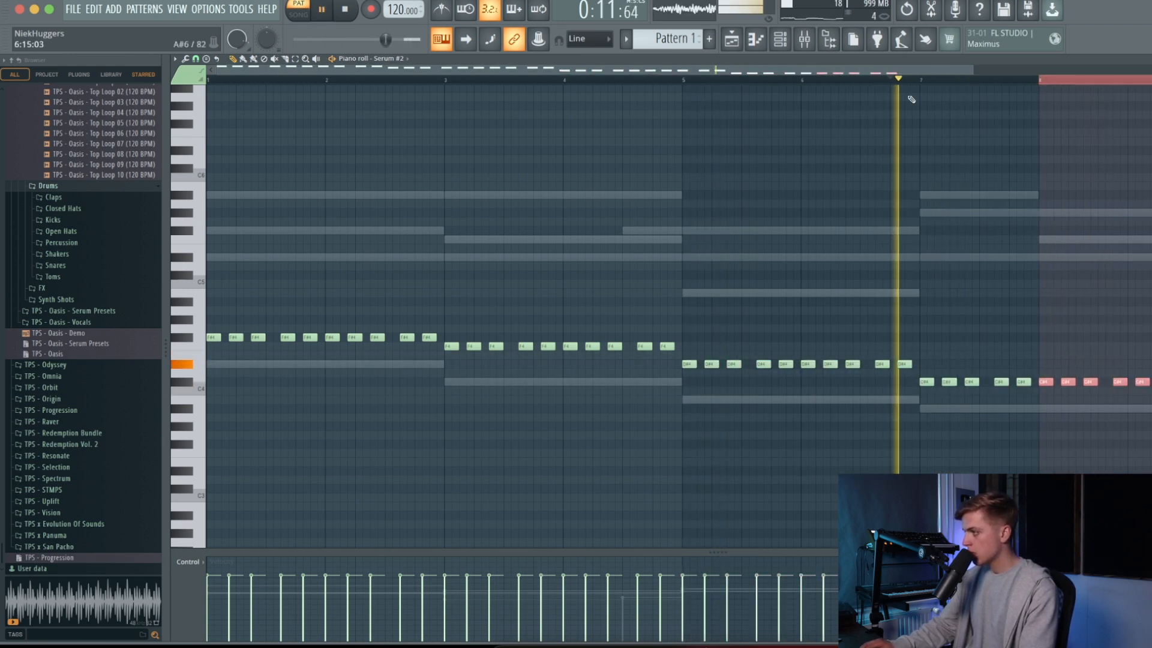
Try the notes of bars 7 and 8 at D4, and set them to C#5 instead
left_click_drag(892, 401, 1146, 383)
key("shift+Up")
key("space")
key("space")
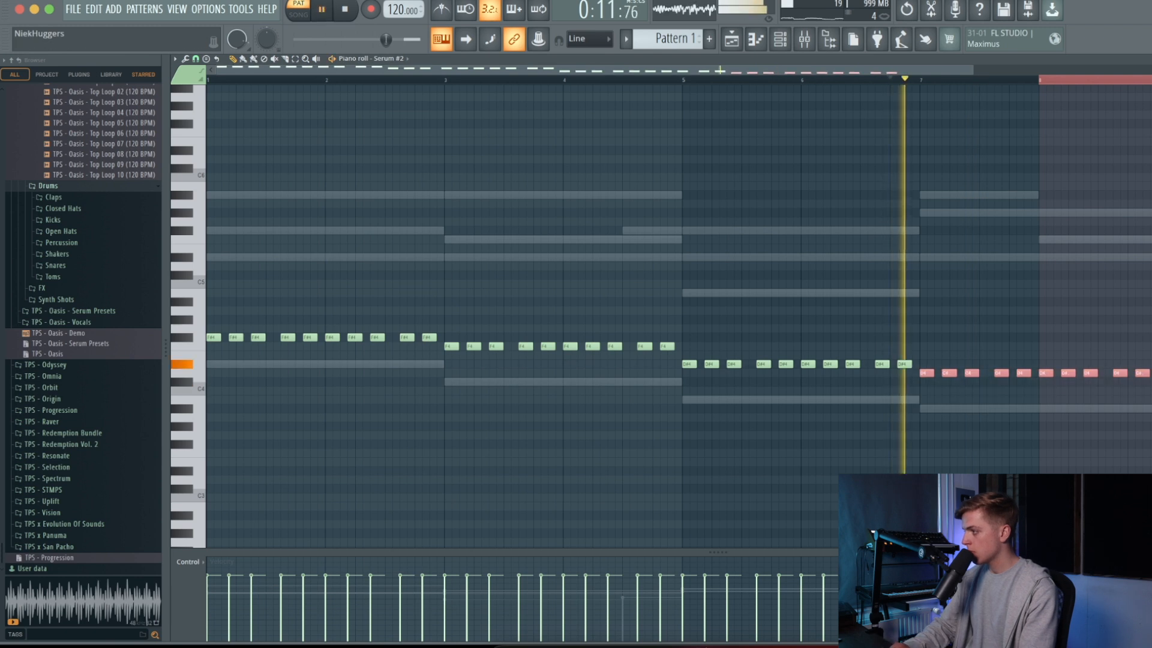
key("shift+Down")
key("space")
key("space")
key("ctrl+Up")
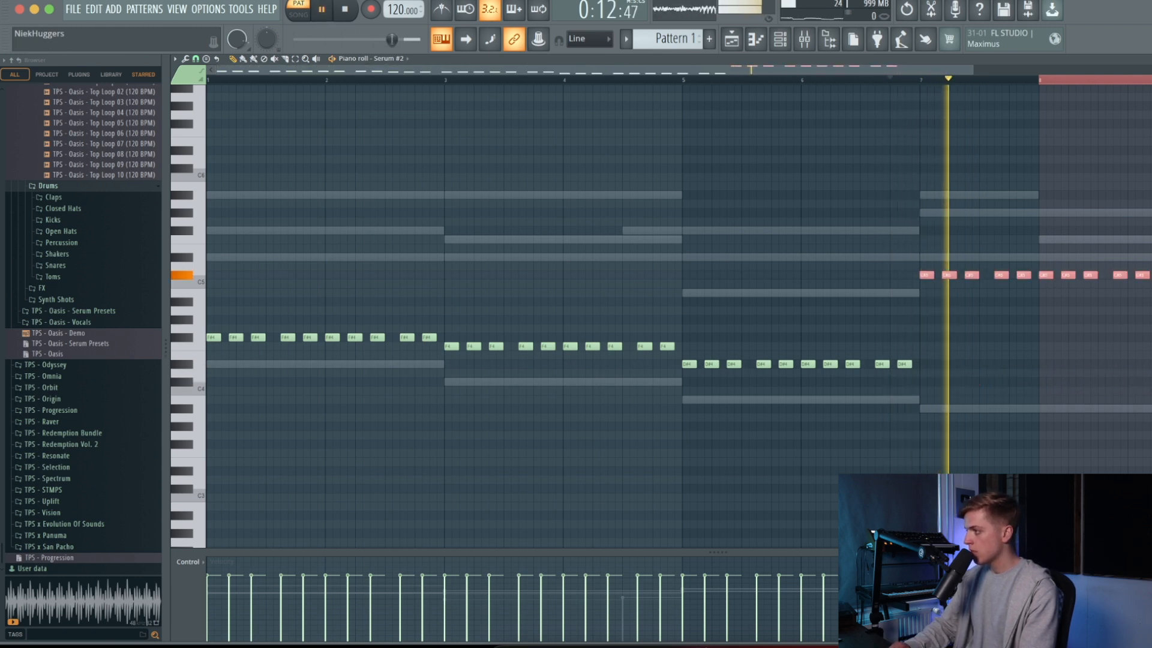
Lower the notes of bars 7 and 8 by an octave and raise them to F4
key("space")
key("ctrl+Down")
key("shift+Up")
key("shift+Up")
key("space")
key("shift+Up")
key("shift+Up")
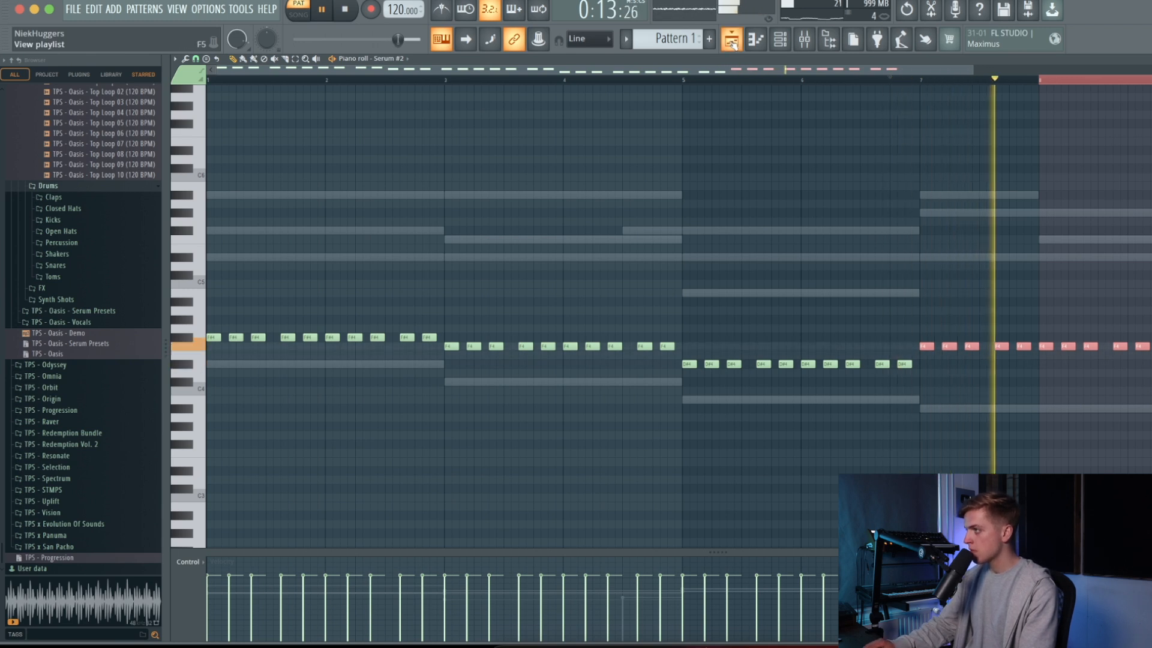
Play the song from just before bar 25 and raise all Serum #2 notes by an octave
key("F5")
left_click(652, 82)
key("F6")
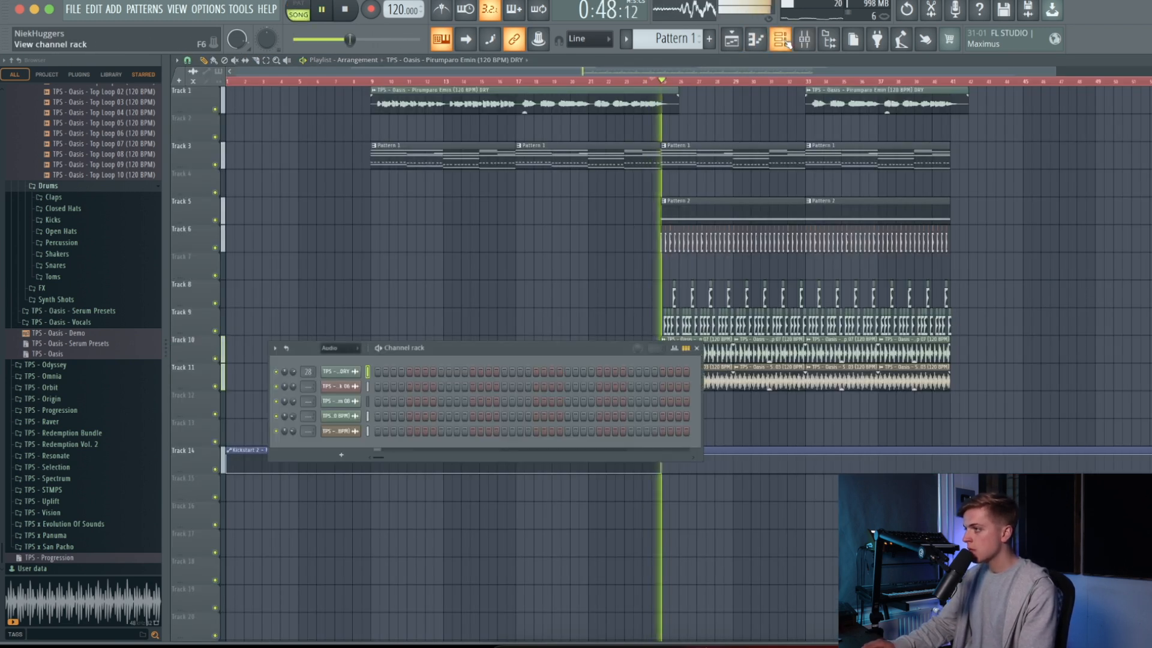
left_click(634, 45)
left_click(425, 402)
key("super+a")
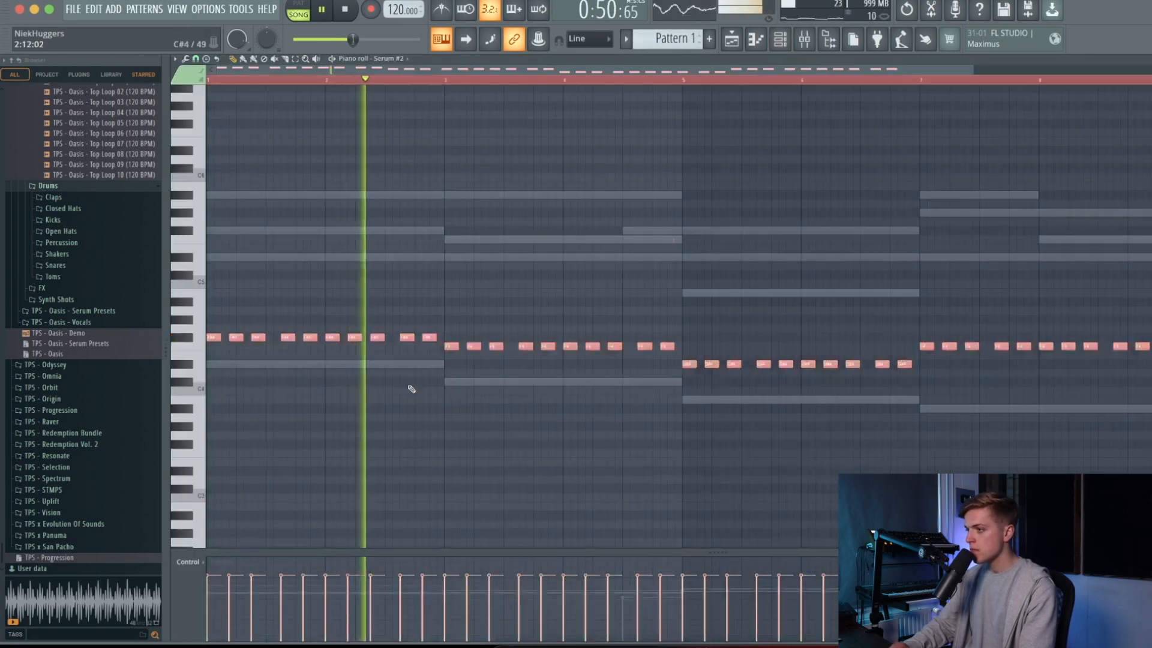
key("super+Up")
Move the Serum #2 part into Pattern 3 and place that pattern on Track 2 at bars 25 and 33
left_click(780, 39)
left_click(802, 41)
left_click(802, 45)
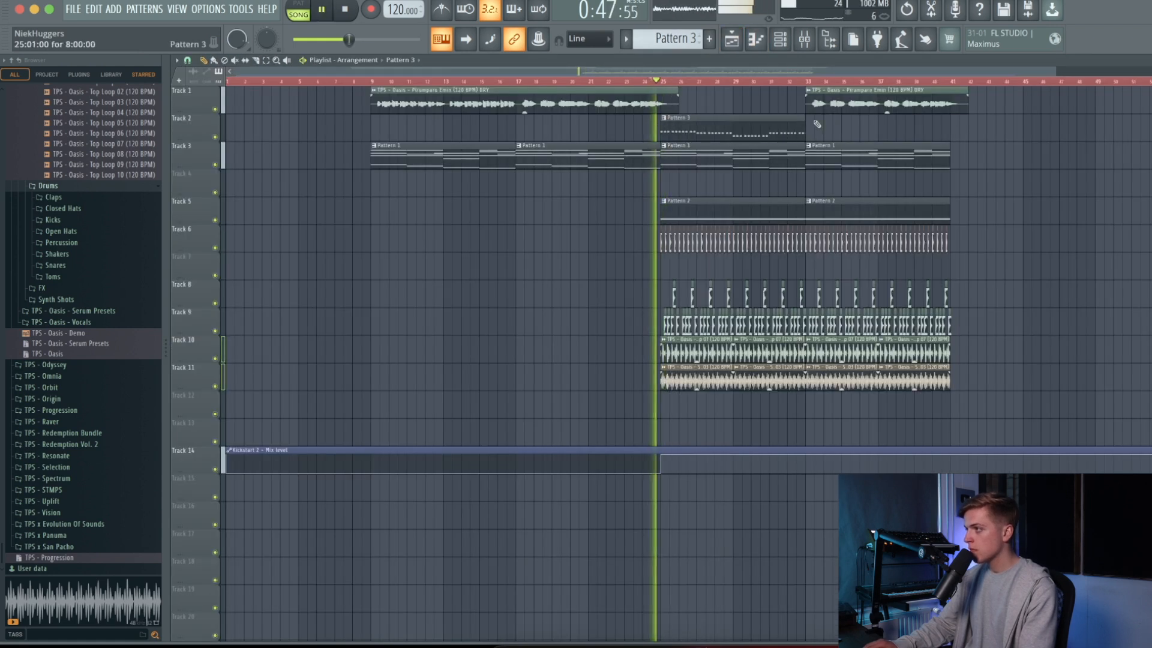
left_click(816, 124)
Lower the Serum #2 mixer volume and load Kickstart 2 in slot 7 with its mix at 80%
left_click(806, 40)
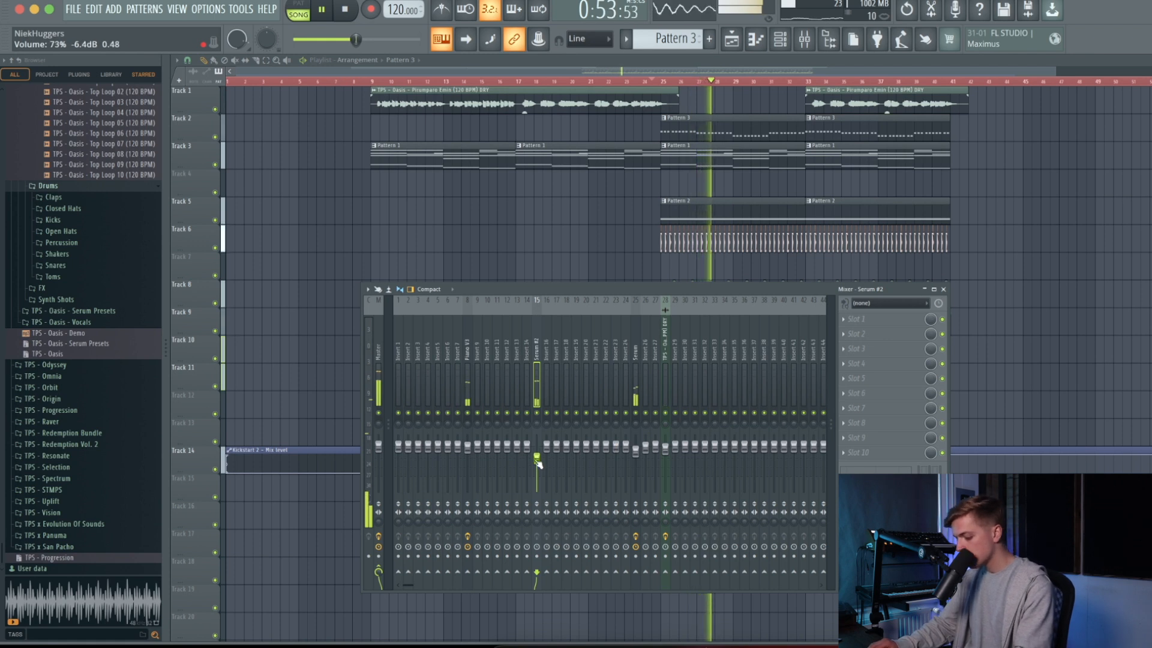
left_click(924, 411)
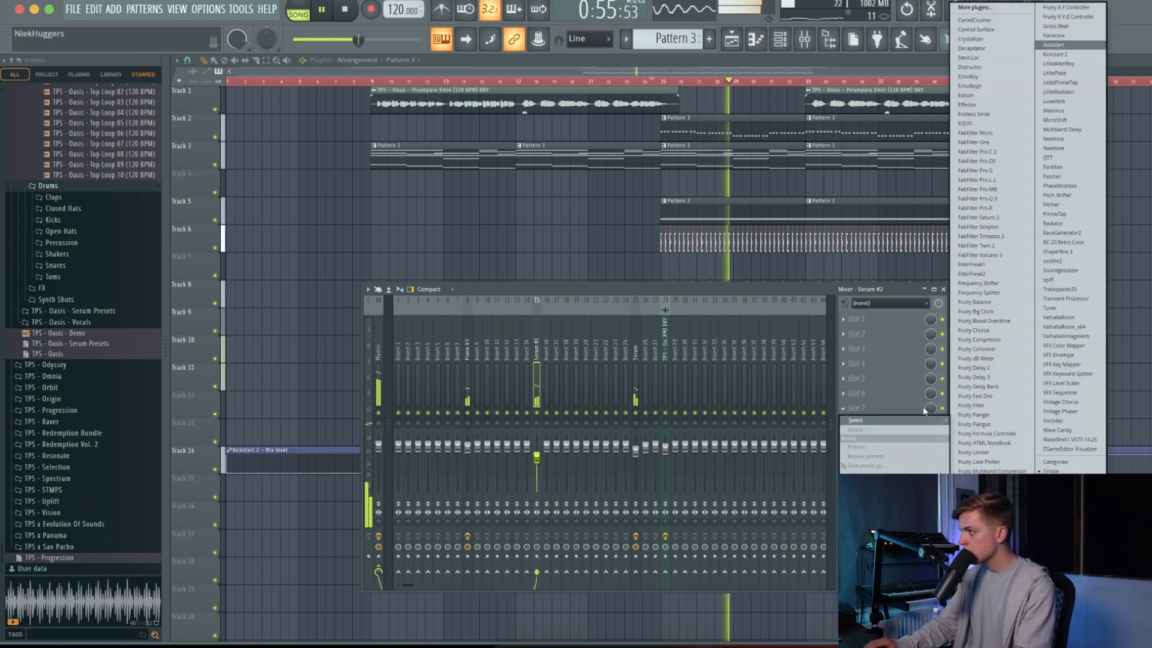
key("Return")
left_click_drag(135, 194, 135, 202)
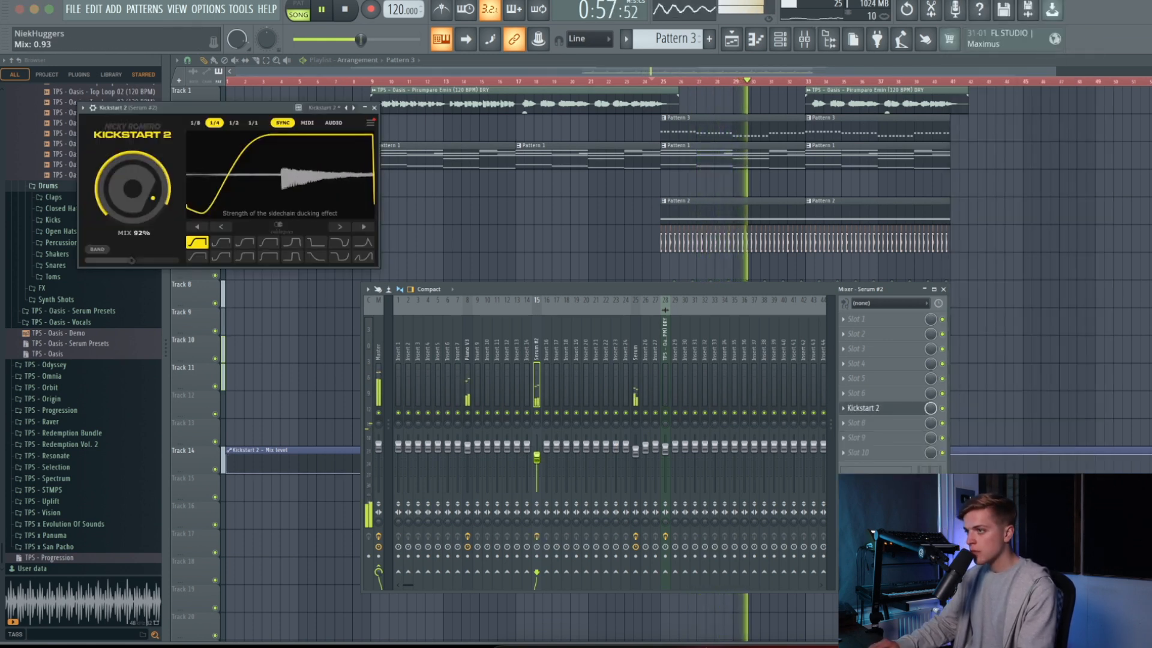
Add Fruity Parametric EQ 2 in slot 2 of Serum #2, cutting the lows and slightly boosting the highs, and fine-tune the track volume
left_click(856, 334)
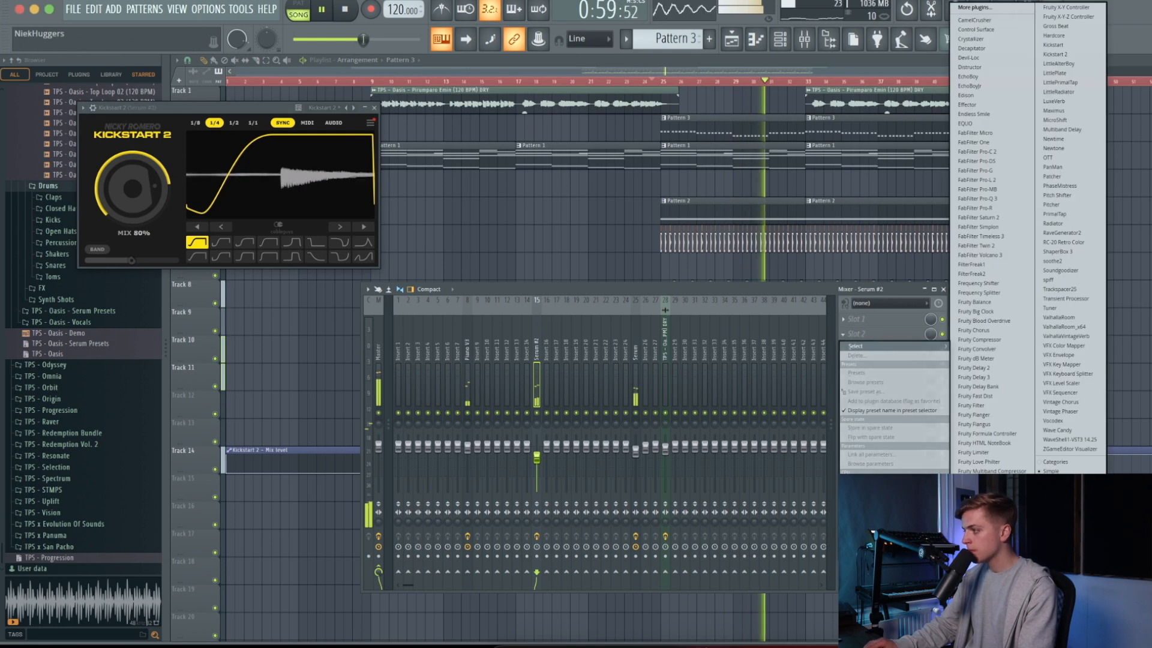
left_click(985, 526)
left_click(375, 108)
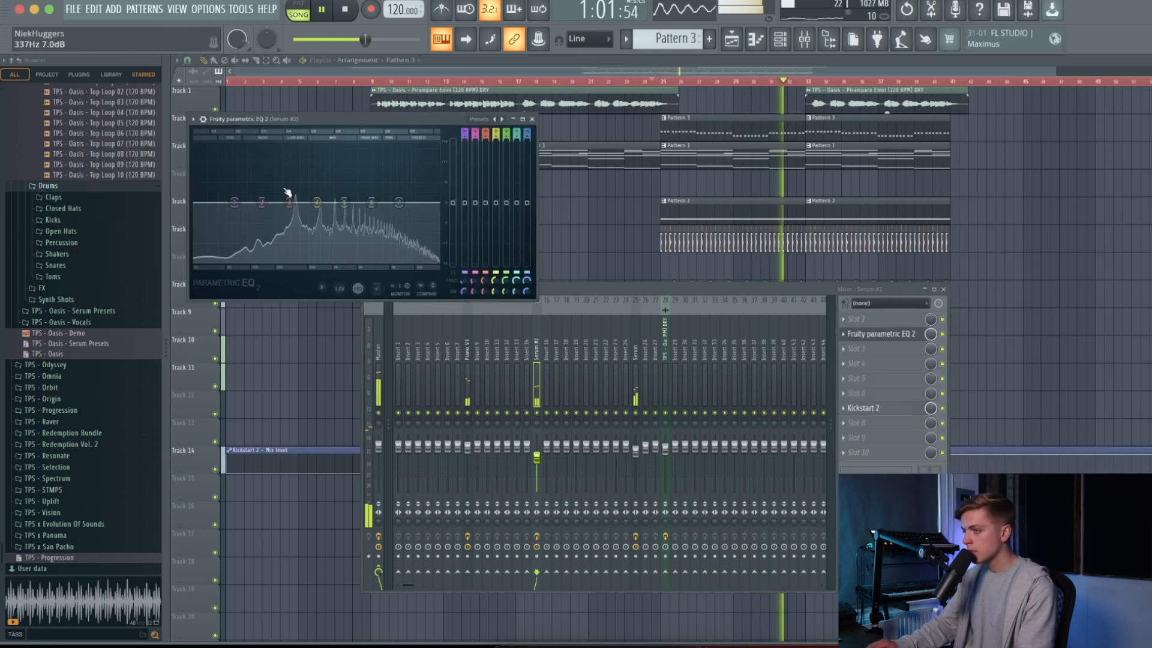
left_click_drag(252, 202, 256, 210)
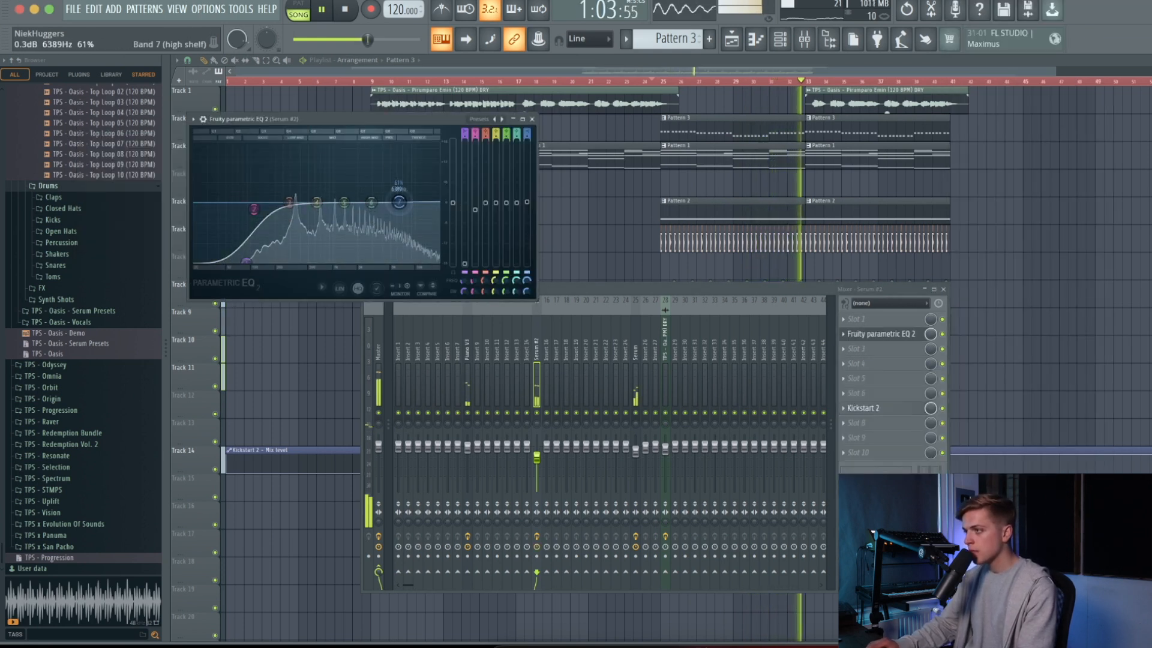
left_click_drag(399, 202, 399, 198)
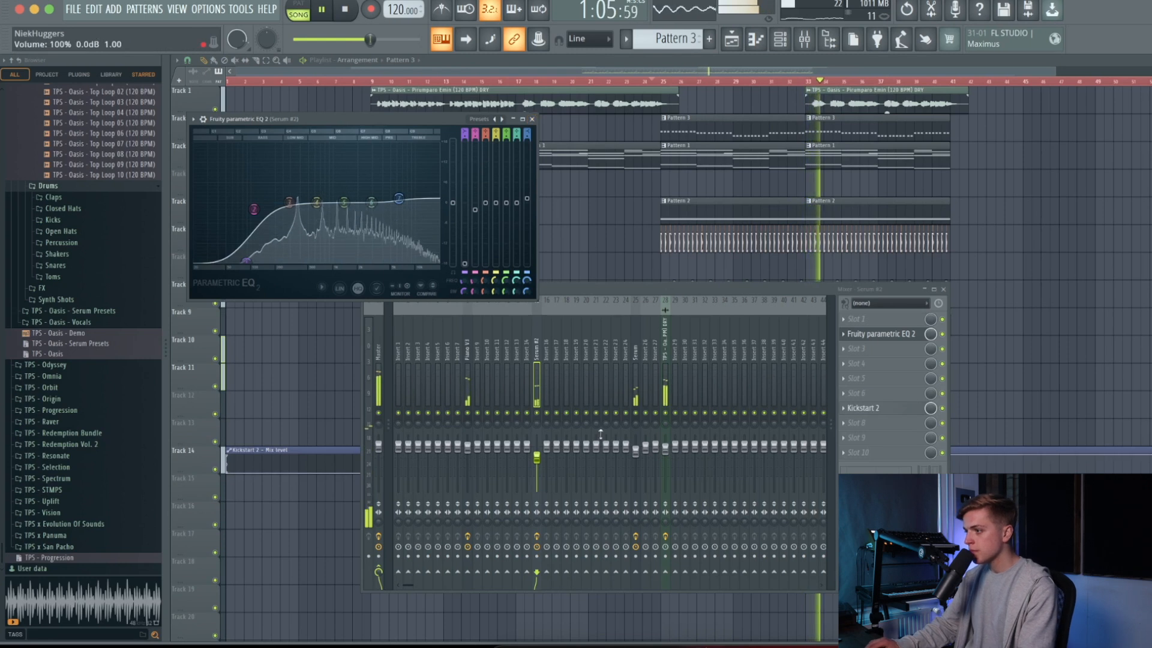
left_click(536, 458)
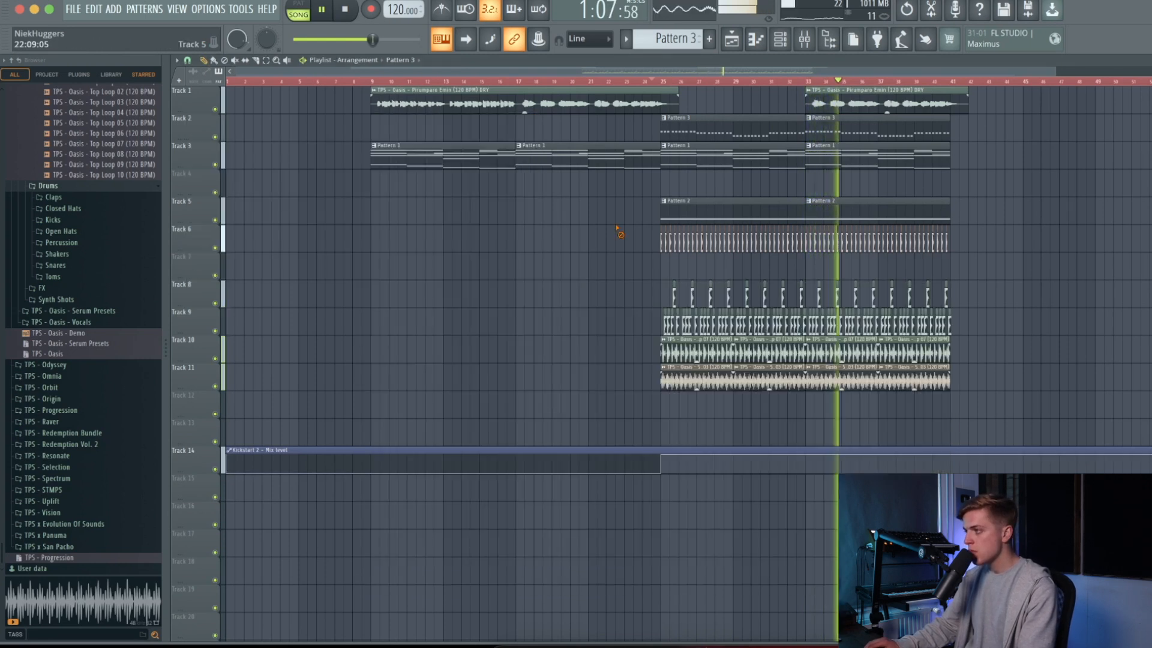
Add a third Serum instance and load the BS - Nova preset from TPS - Oasis - Serum Presets
left_click(749, 40)
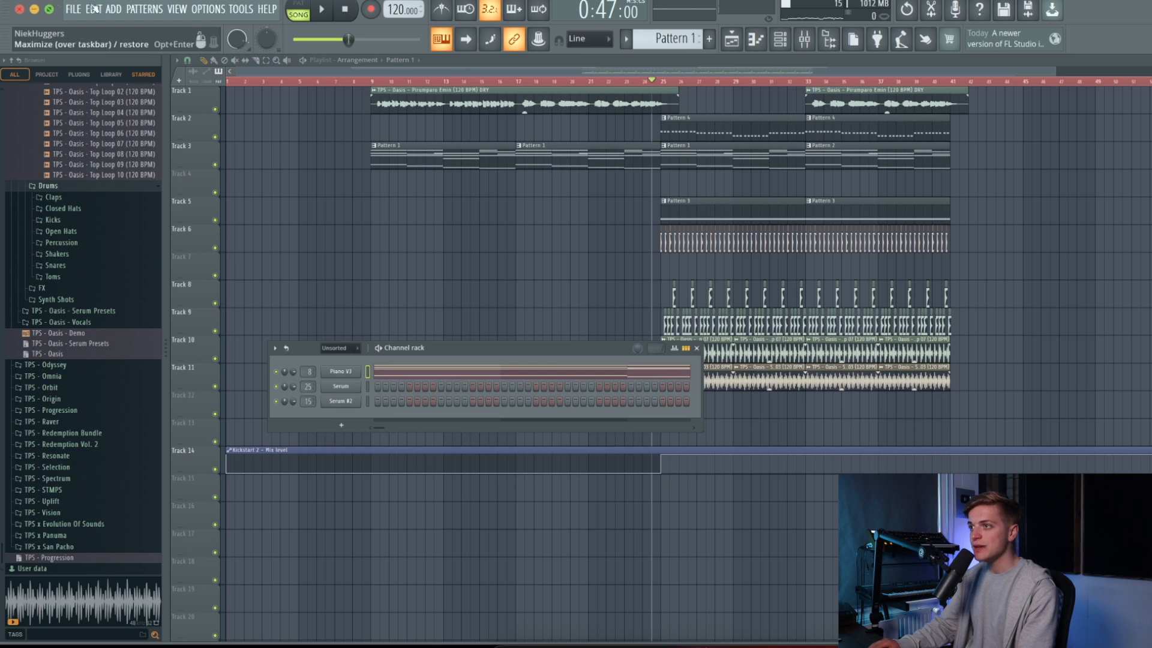
left_click(115, 11)
left_click(120, 591)
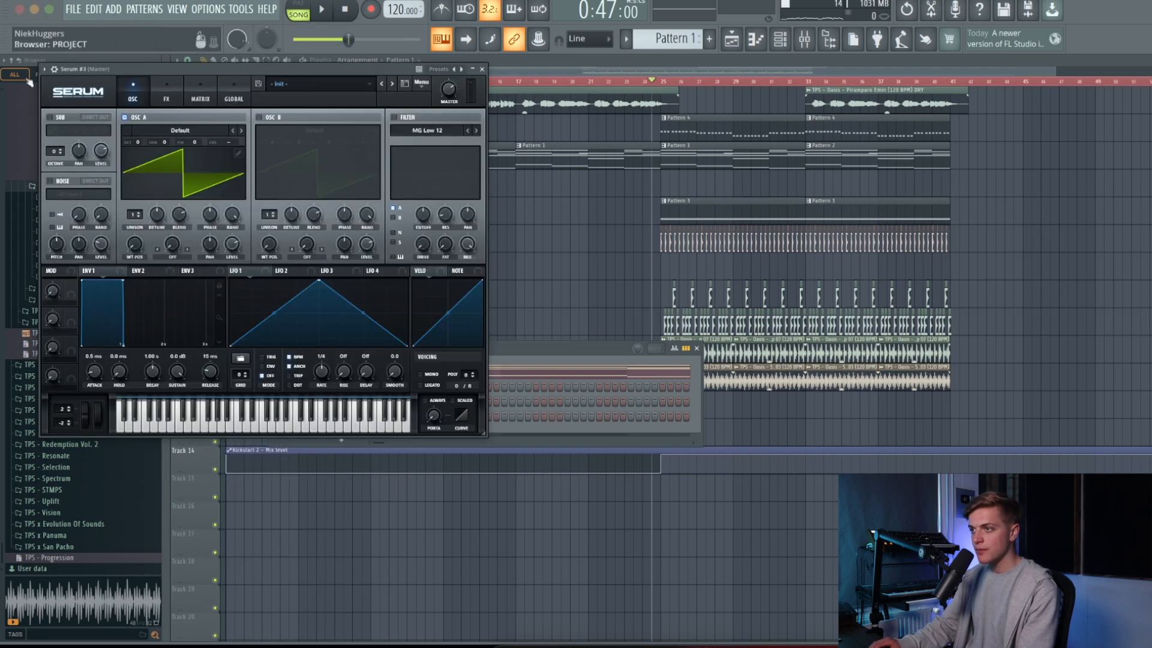
left_click(321, 84)
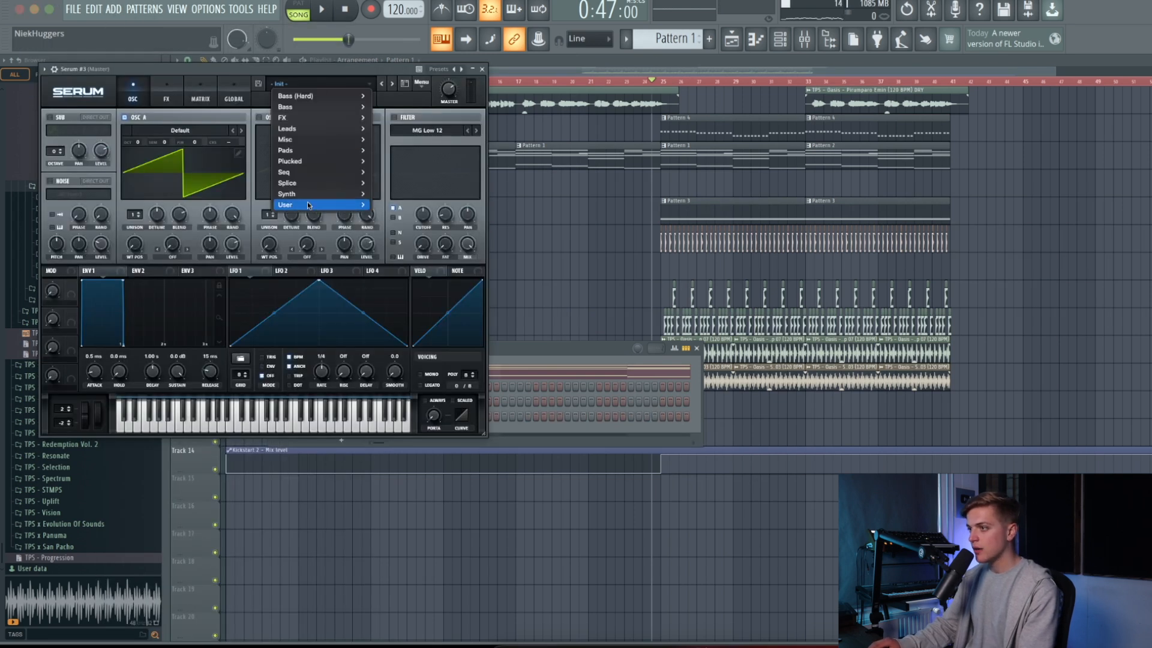
mouse_move(308, 205)
mouse_move(456, 324)
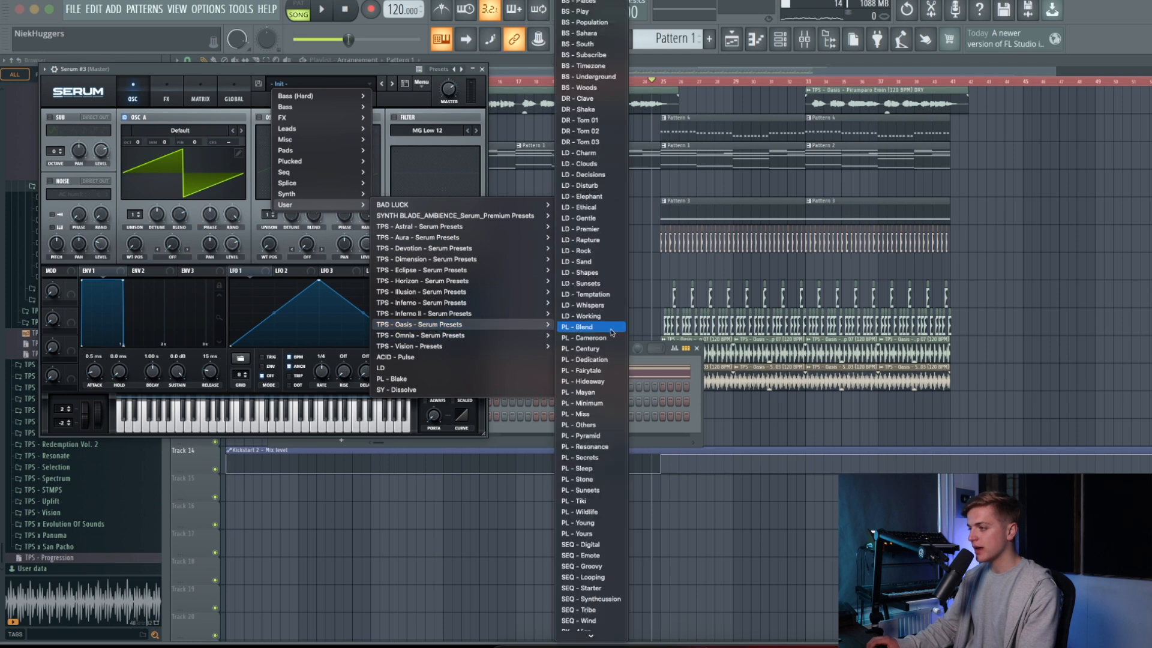
scroll(588, 375, "up", 2)
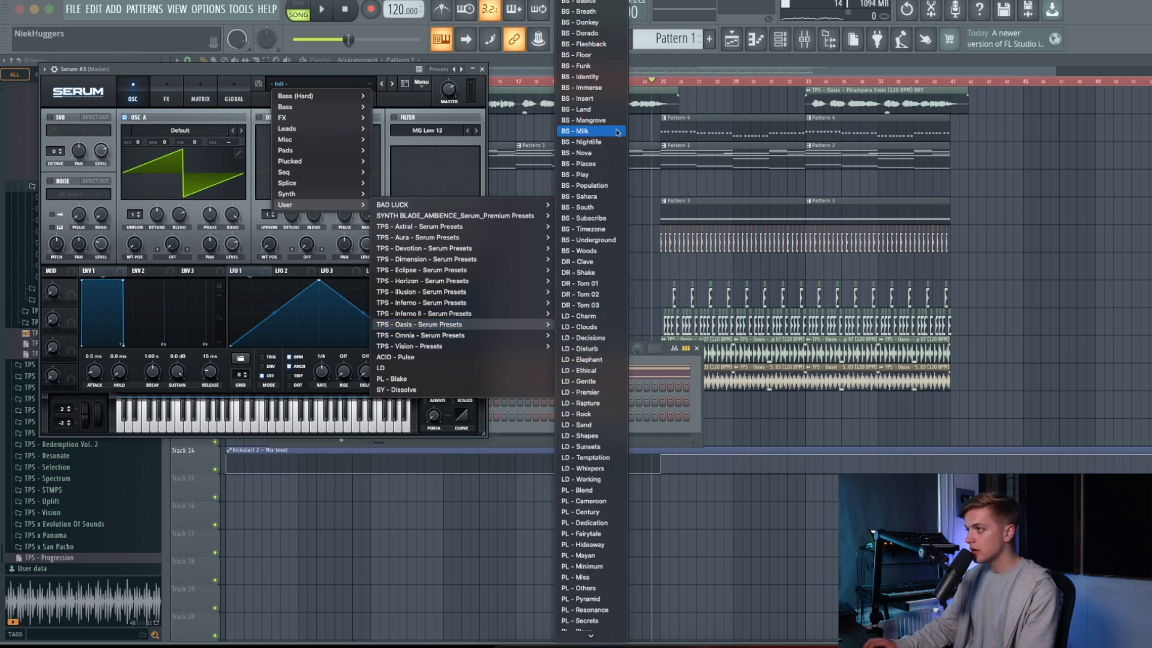
left_click(602, 153)
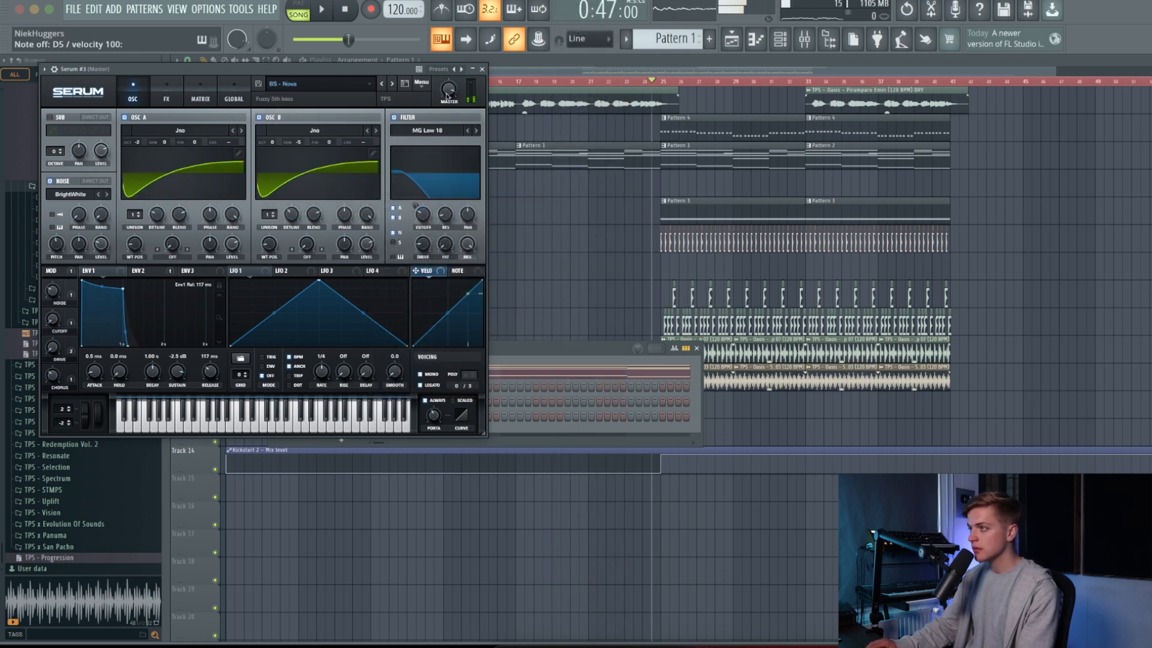
left_click(482, 70)
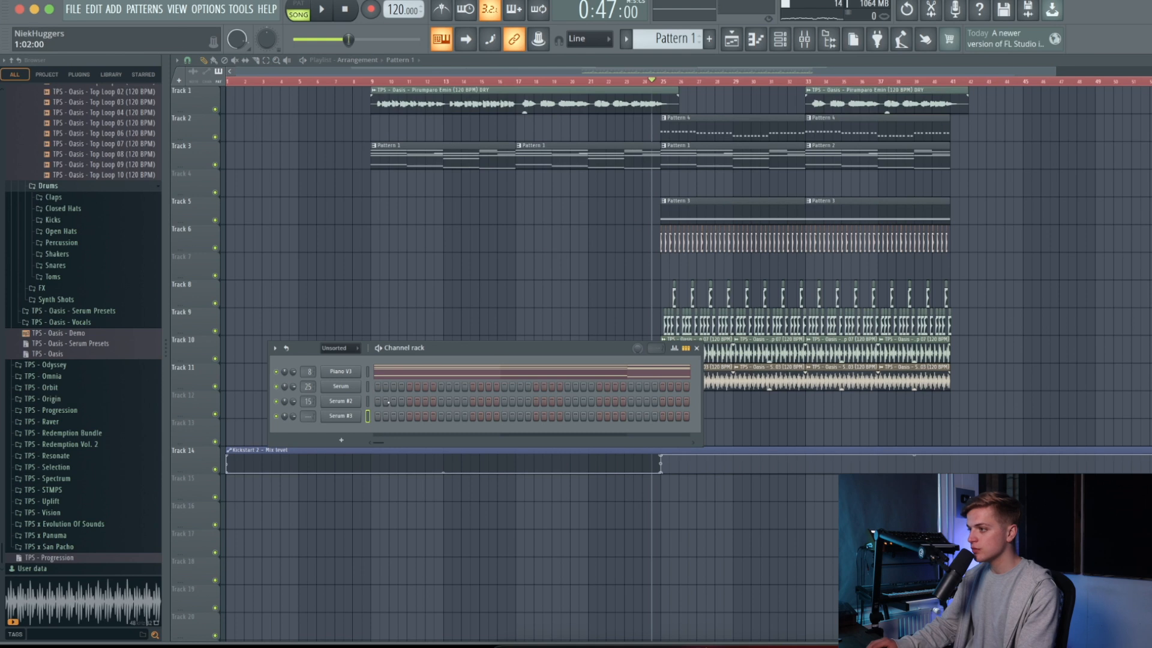
Copy the four lowest Piano V3 notes into Serum #3 and raise them by an octave
left_click(419, 373)
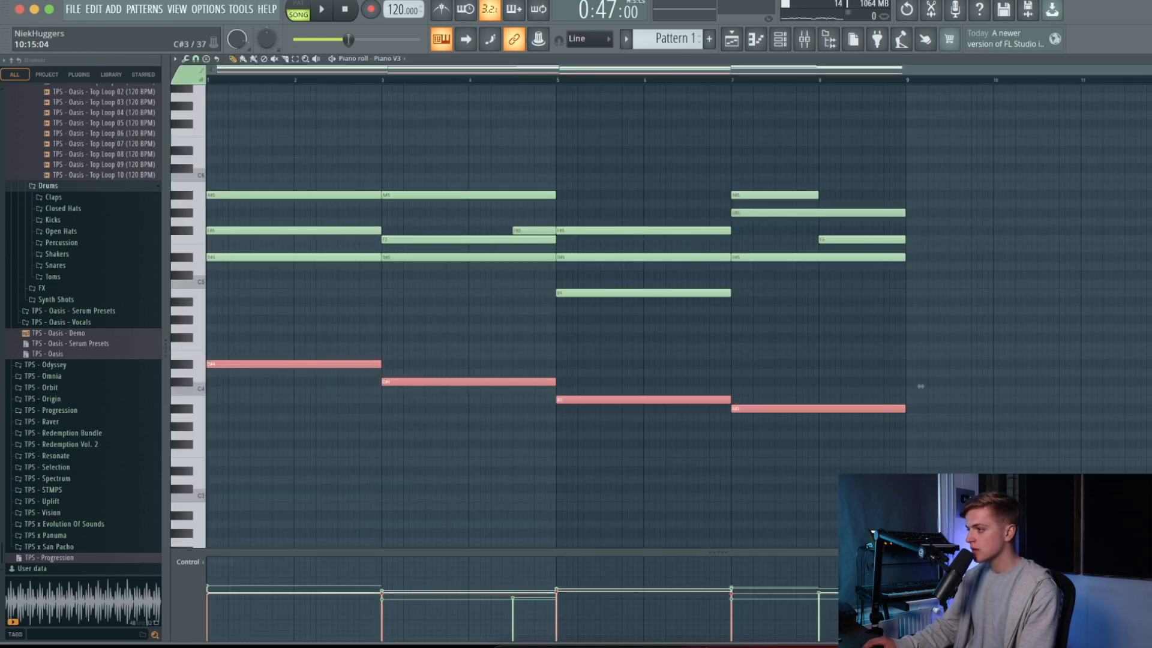
left_click(780, 40)
left_click(341, 416)
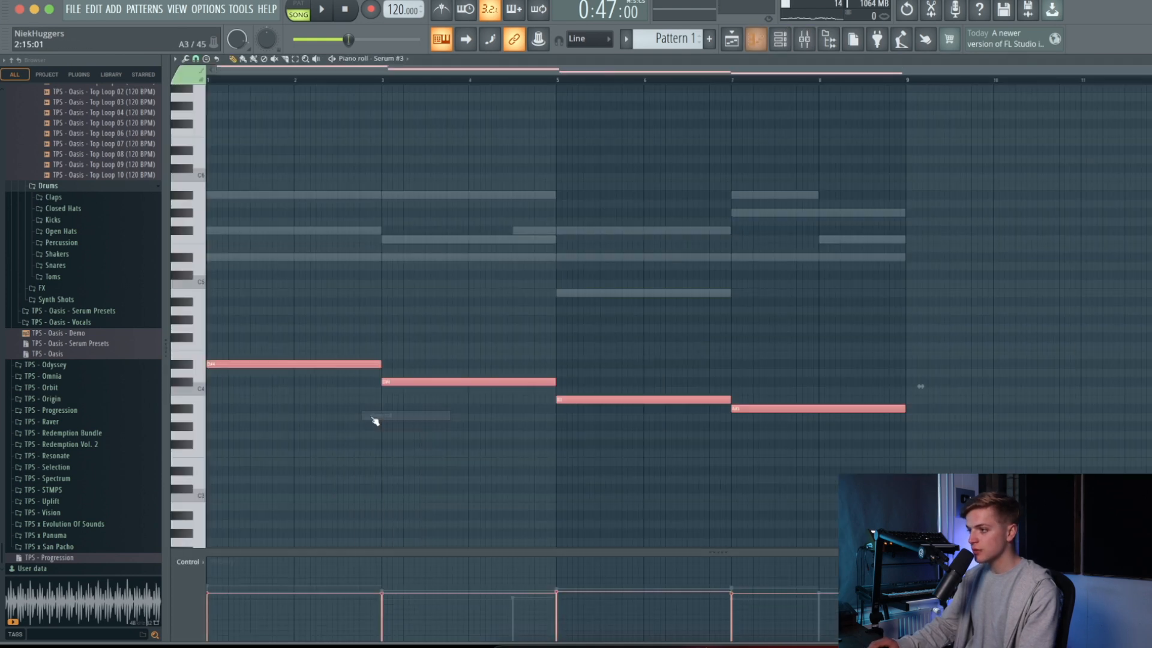
key("ctrl+Up")
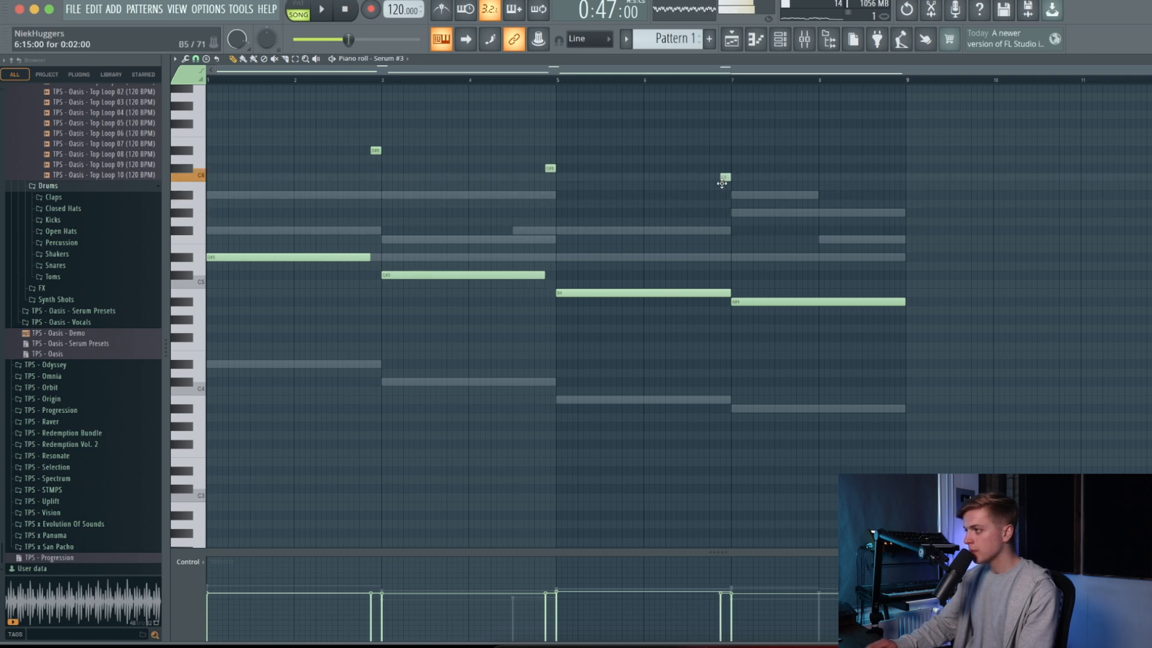
Complete the Serum #3 bassline with short notes an octave higher ending bars 2, 4, 6 and 8, trimming the long notes before them
key("space")
key("space")
key("space")
left_click_drag(902, 302, 892, 303)
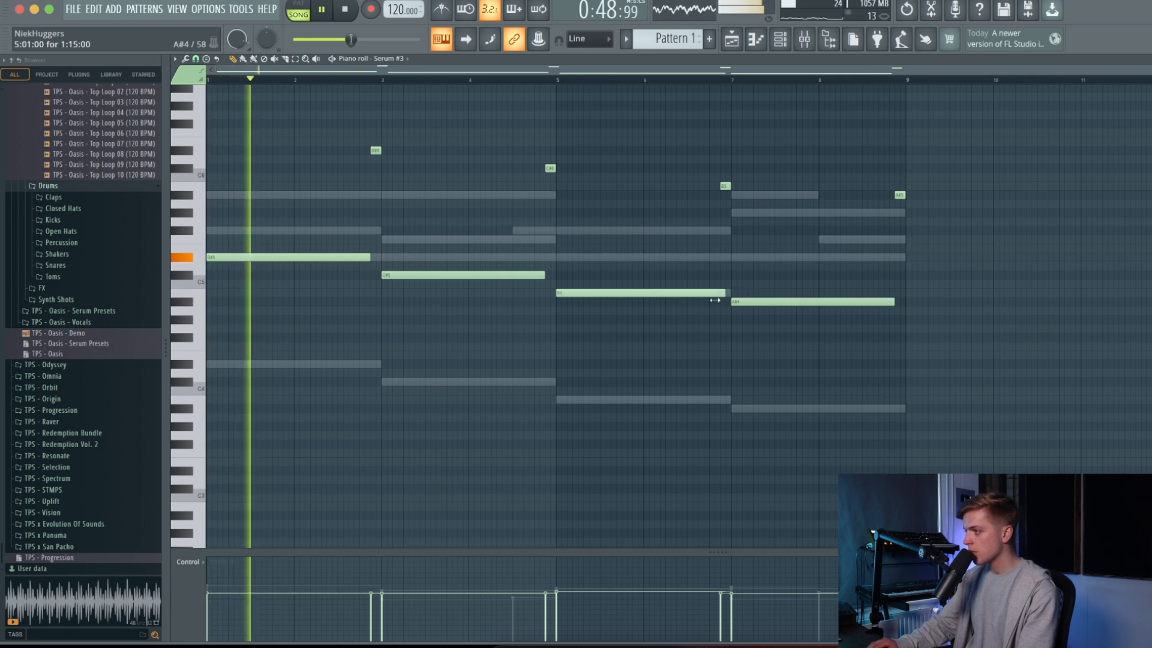
Assign Serum #3 to mixer track 19 and stop playback
key("F9")
left_click(573, 351)
key("space")
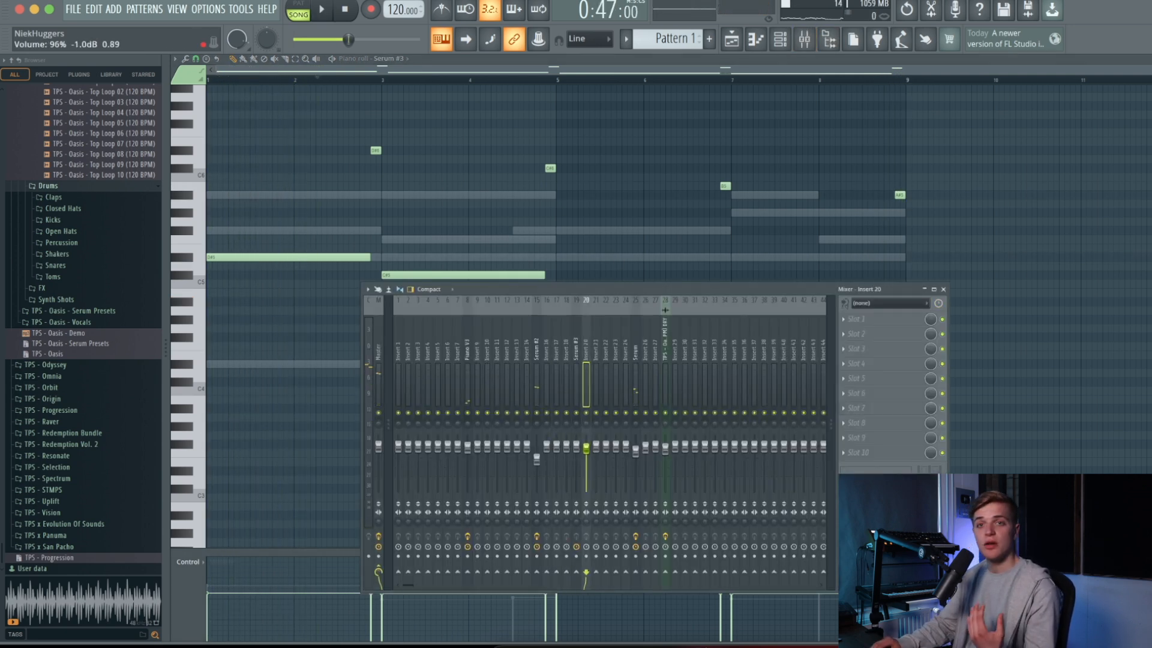
Load Fruity Parametric EQ 2 in slot 1 of Insert 20 and cut its low frequencies
left_click(881, 319)
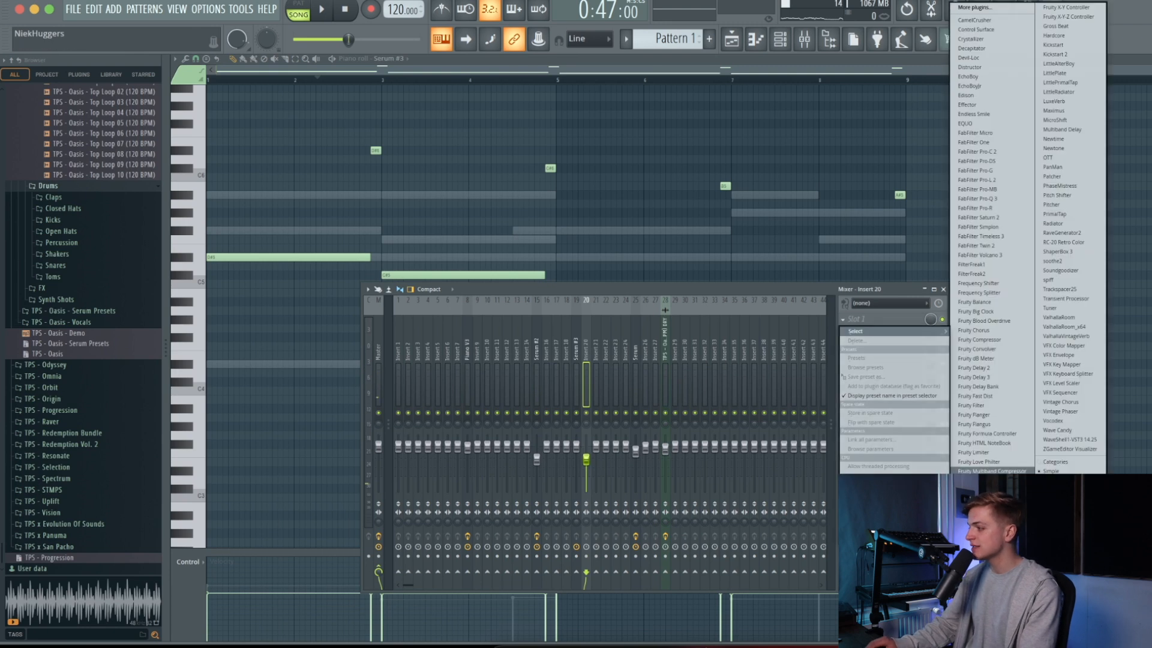
left_click(962, 508)
left_click_drag(247, 215, 259, 273)
Load Fruity Parametric EQ 2 in slot 4 of the Serum #3 mixer track and resume playback
left_click(575, 362)
key("space")
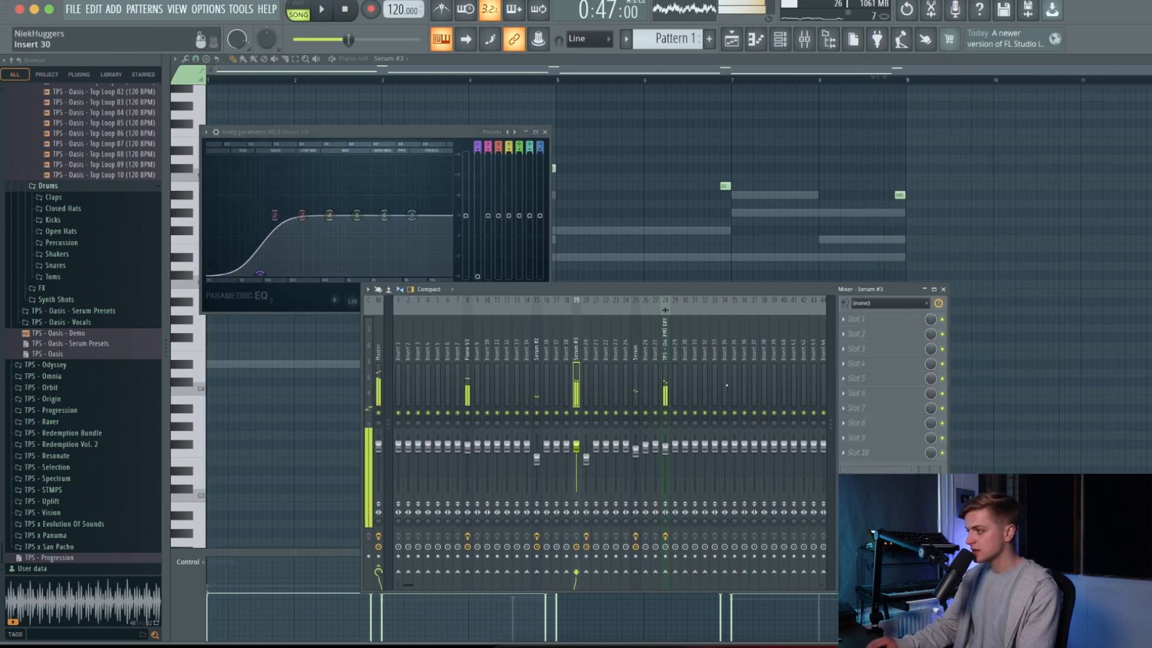
left_click(857, 367)
left_click(979, 517)
key("space")
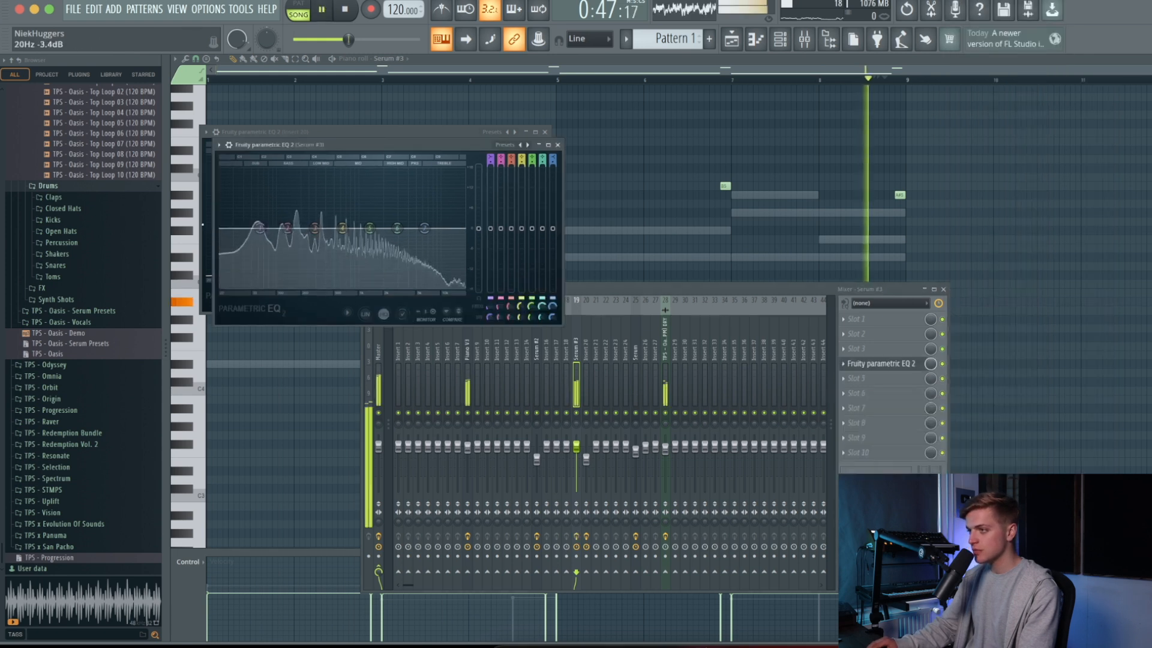
Shape the Serum #3 EQ with a Steep 4 low cut and a small low-bass dip, and slightly lower the track volume
left_click_drag(260, 227, 269, 287)
left_click_drag(492, 162, 492, 150)
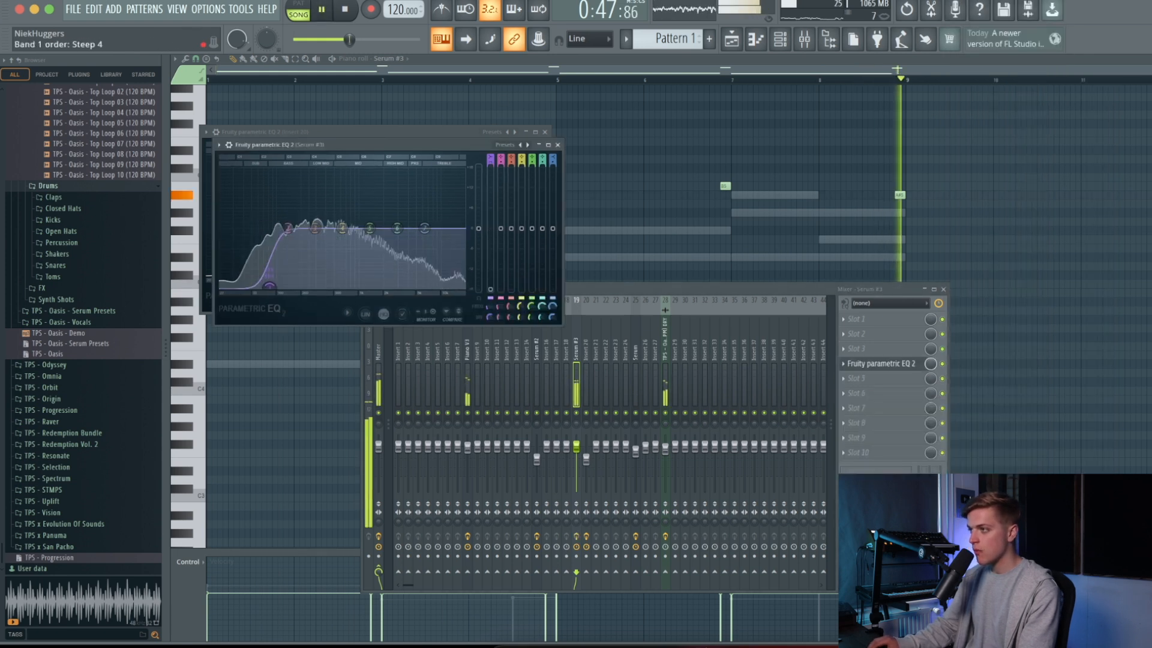
left_click_drag(269, 286, 266, 287)
left_click_drag(287, 228, 283, 287)
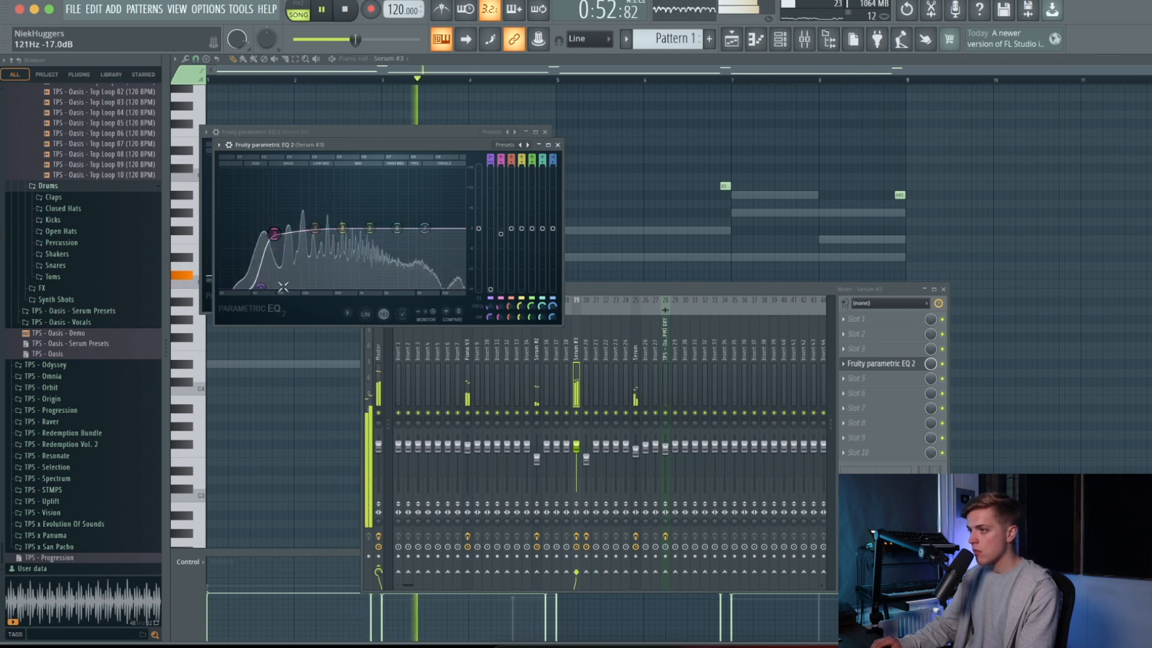
left_click(577, 447)
Reduce the master level inside the Serum #3 instrument and stop playback
left_click(780, 39)
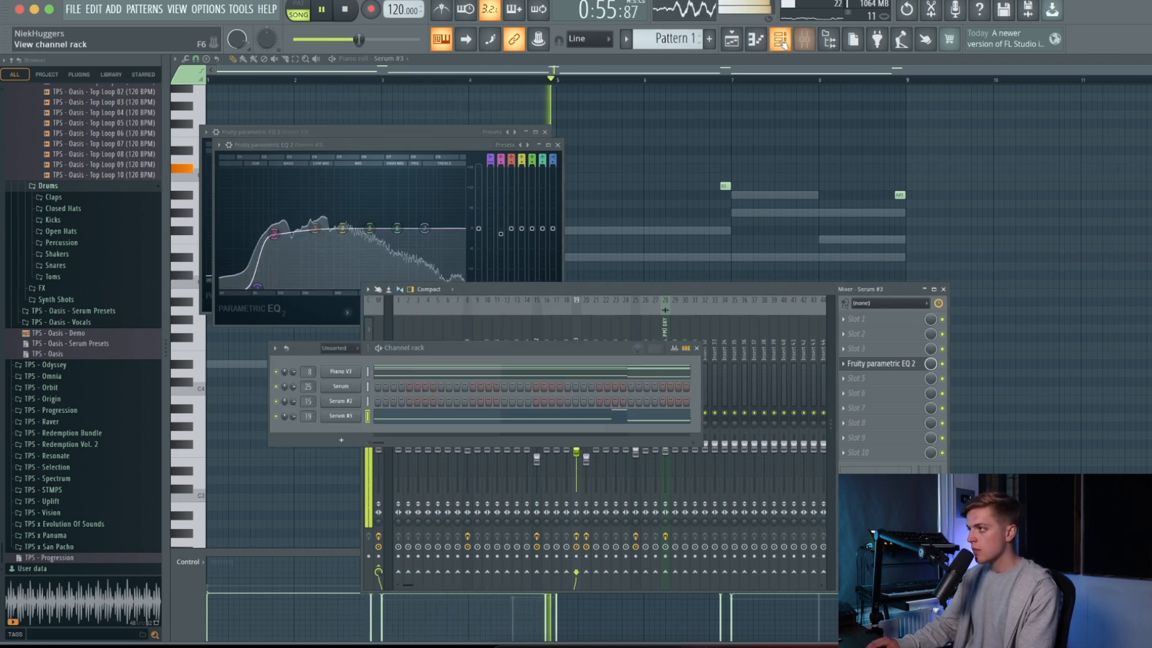
left_click(341, 415)
left_click_drag(448, 89, 448, 93)
key("space")
Create an automation clip for the Serum #3 filter cutoff, play it in the arrangement and close the synth
left_click_drag(423, 214, 423, 216)
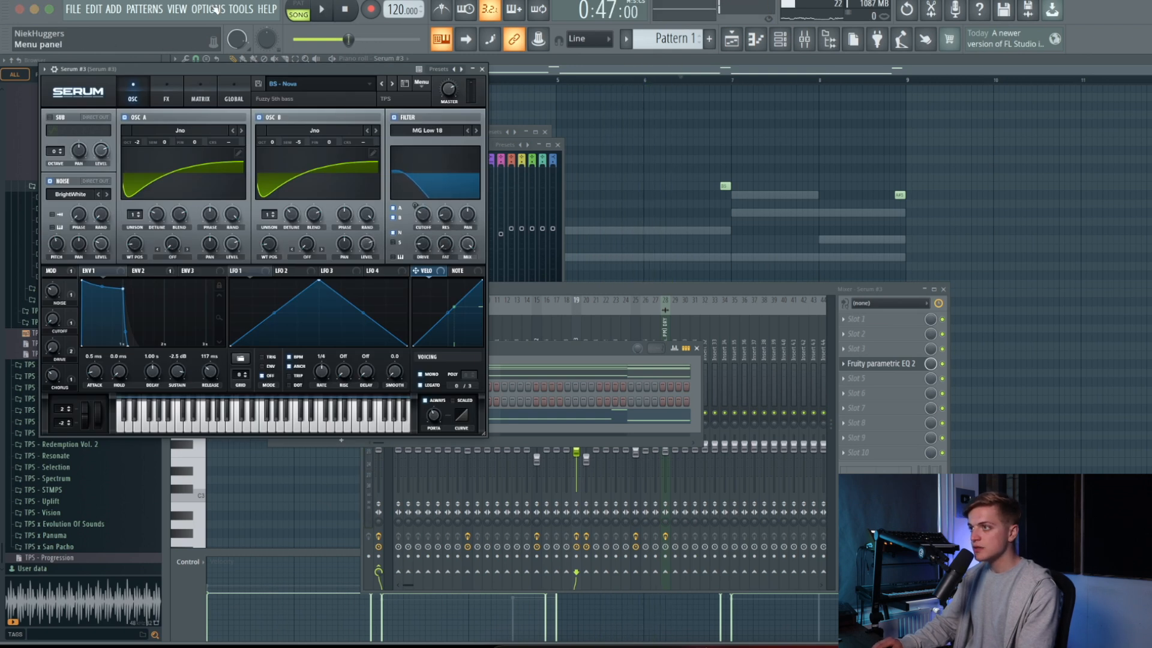
left_click(240, 8)
mouse_move(300, 138)
left_click(366, 201)
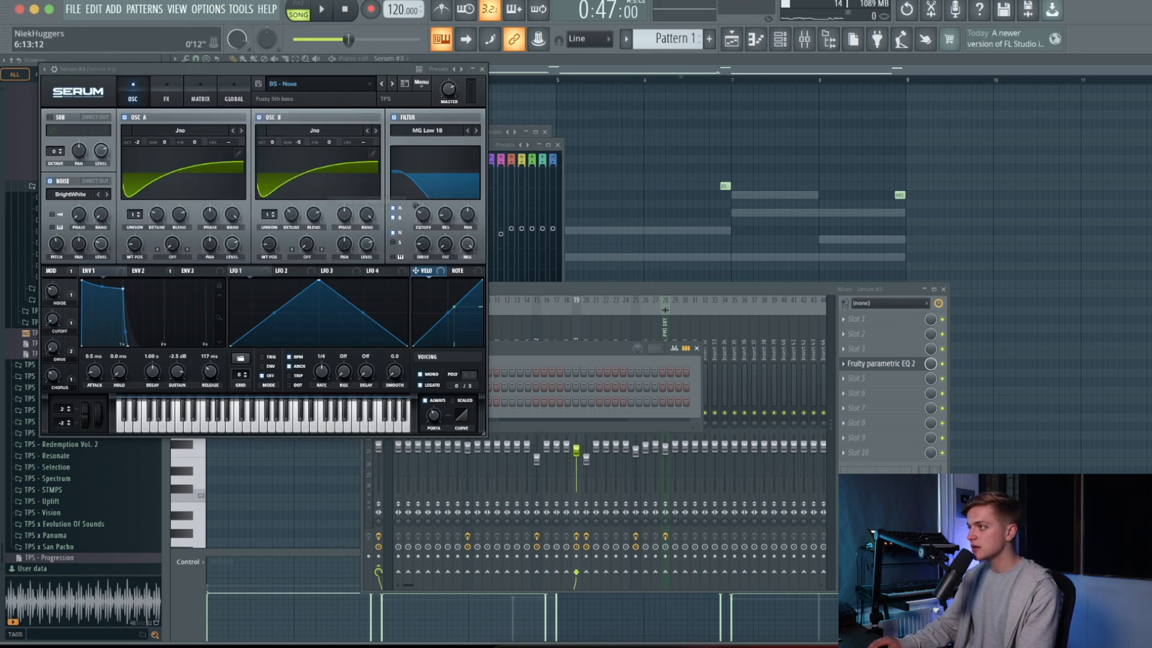
left_click(731, 39)
scroll(714, 195, "down", 3)
key("space")
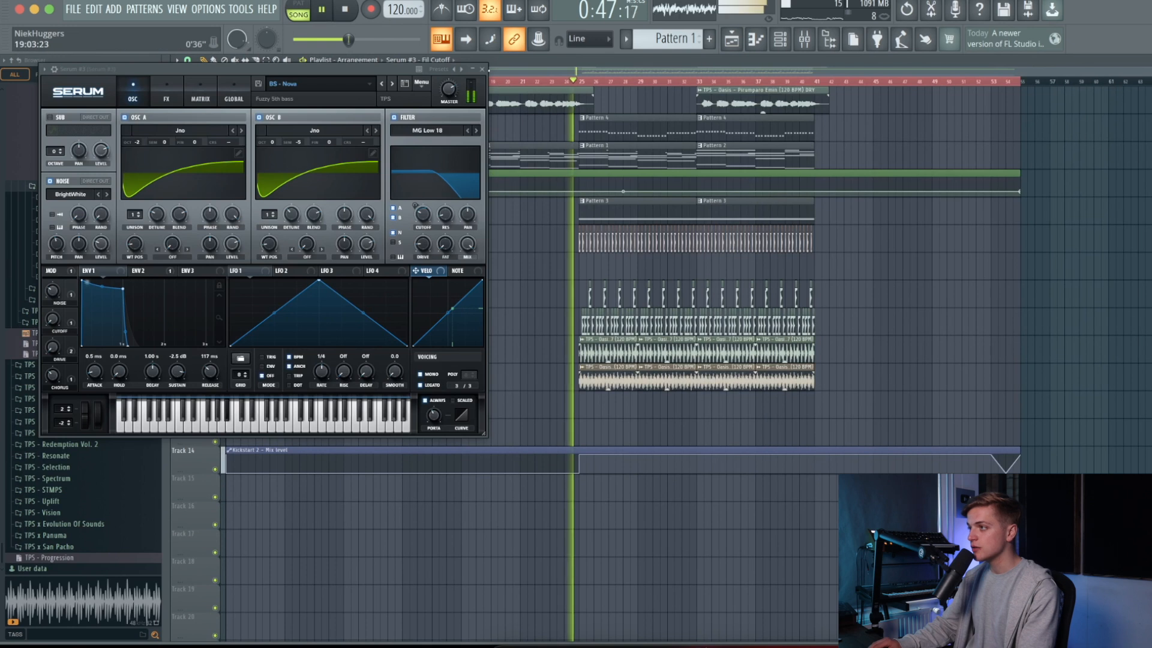
left_click(481, 69)
Cut the Serum #3 notes out of Pattern 1
left_click(828, 41)
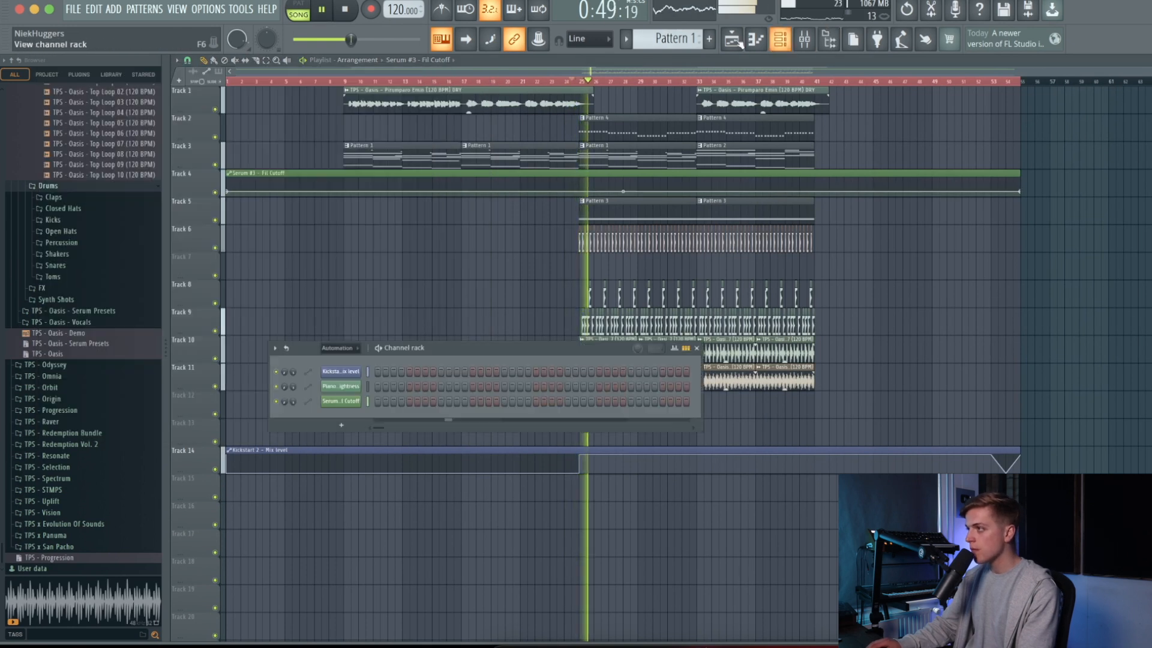
left_click(367, 416)
key("ctrl+x")
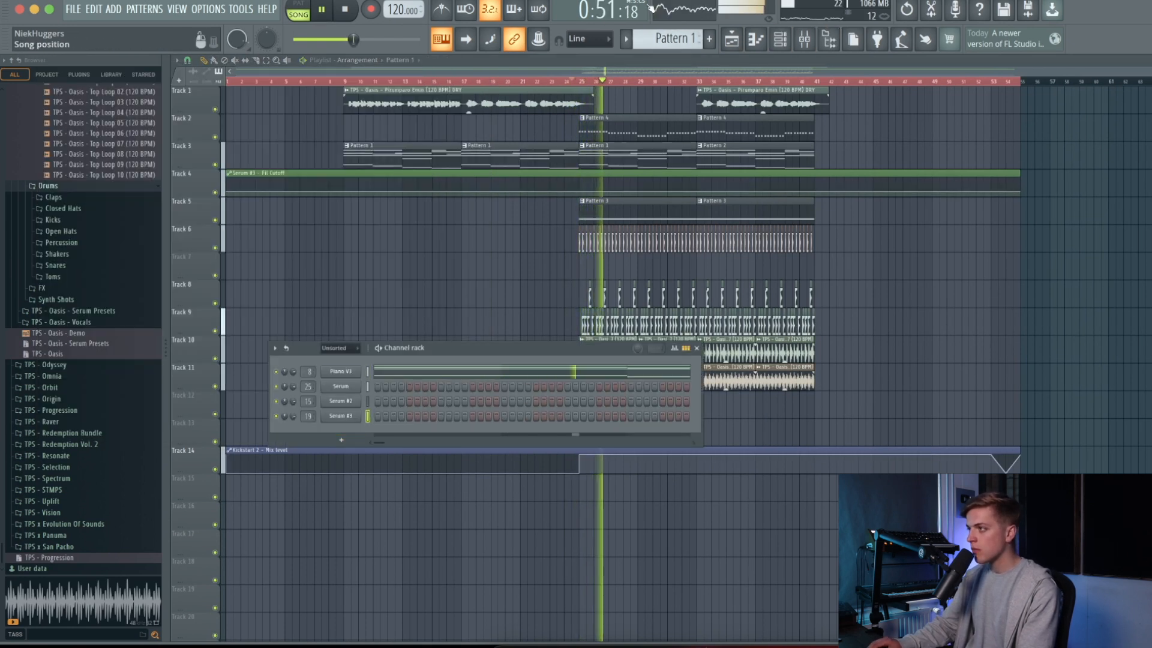
Select Pattern 5, place two consecutive clips of it on Track 12 from bar 25 to bar 41, and play the section
scroll(675, 39, "up", 1)
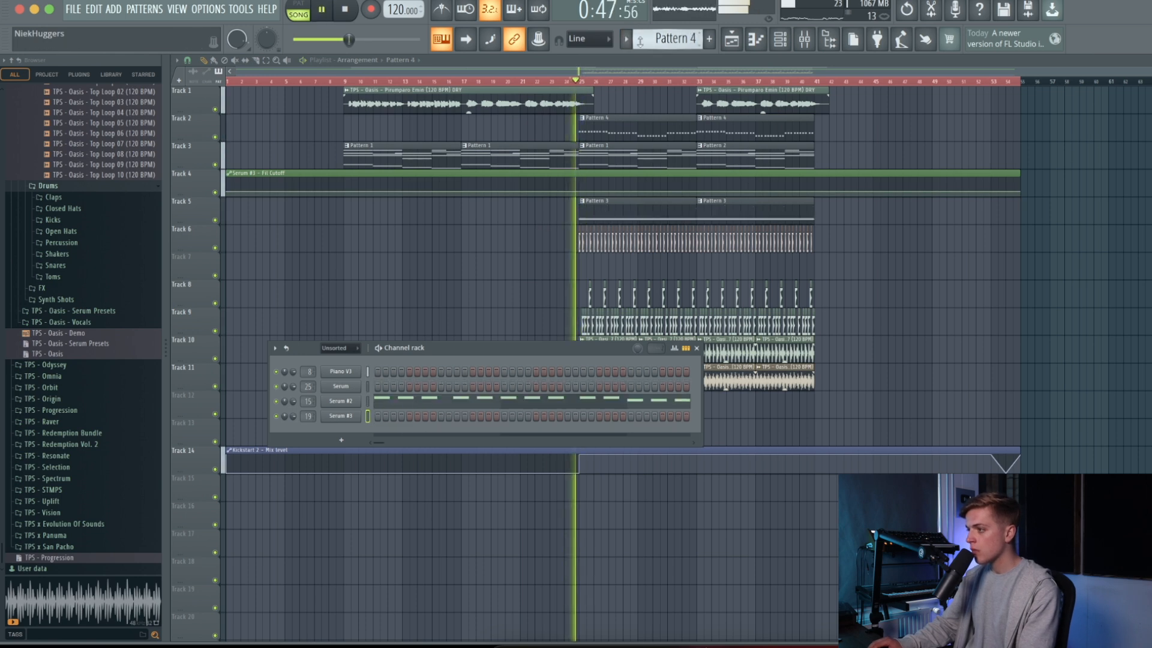
scroll(645, 38, "up", 1)
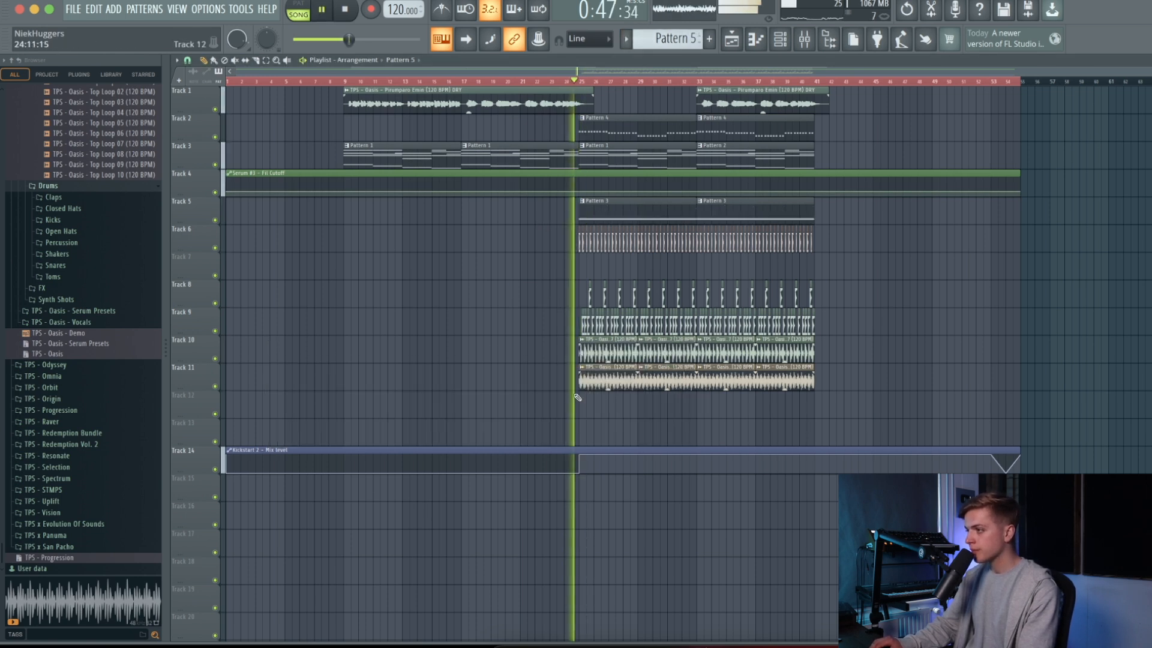
left_click(582, 399)
left_click(708, 409)
key("space")
Review the Decapitator effect on the Serum #3 mixer track, then close it along with the mixer
key("F9")
left_click(892, 349)
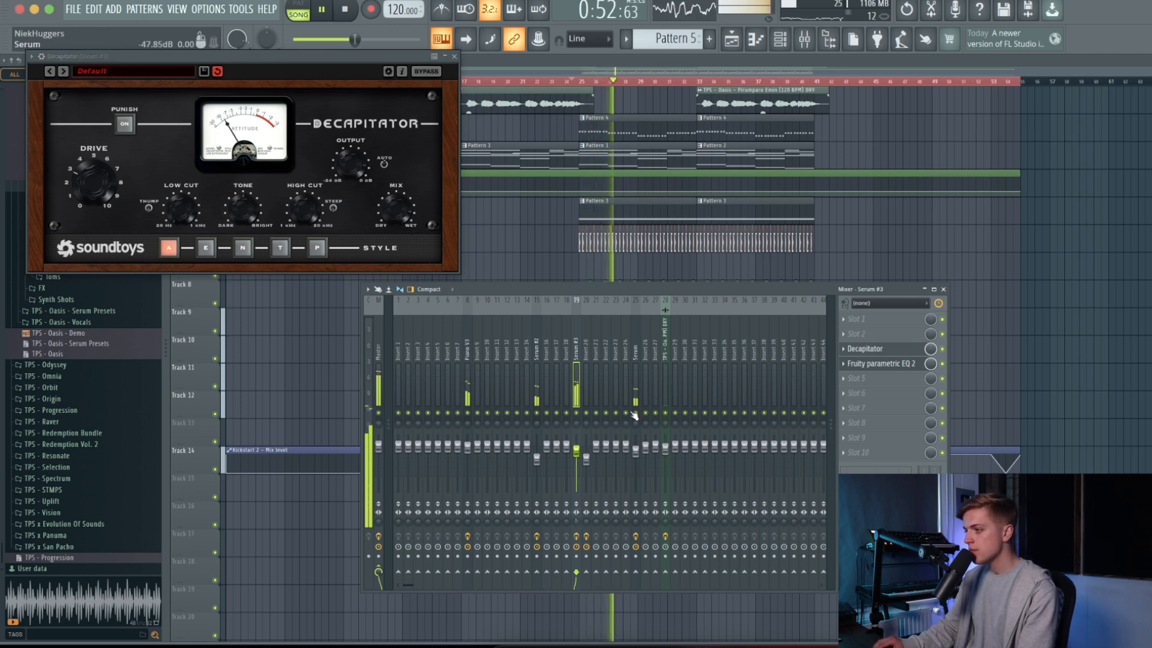
key("F9")
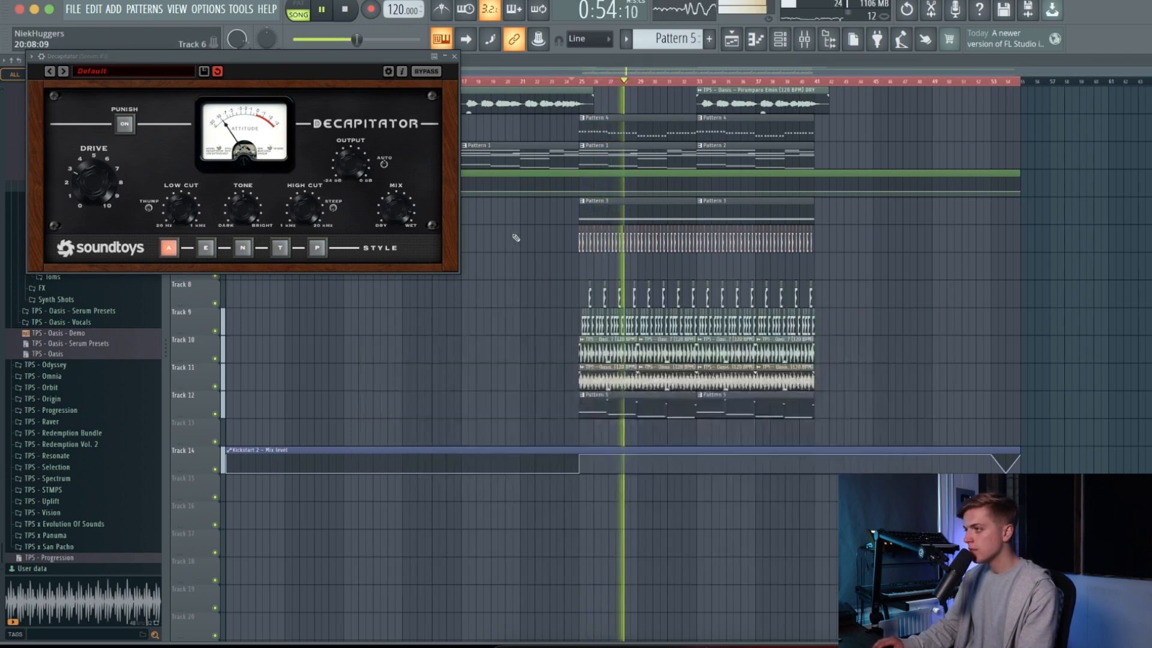
left_click(454, 56)
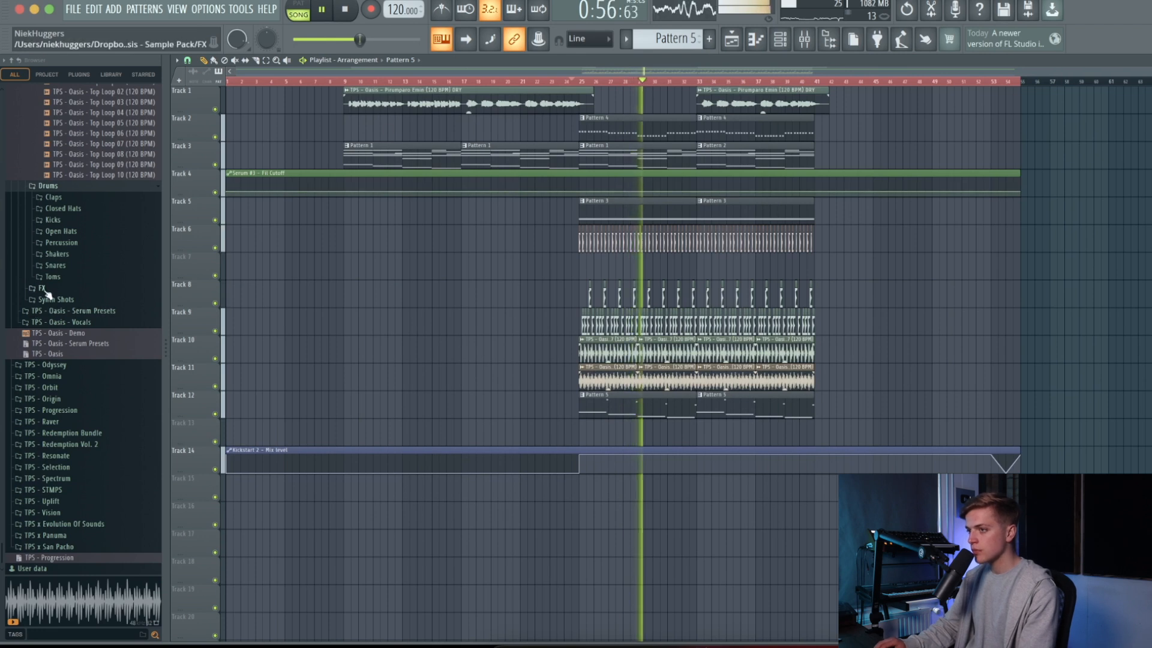
Browse the Oasis sample pack from Snares to Percussion Loops, stop playback and preview Perc Loop 04
left_click(56, 265)
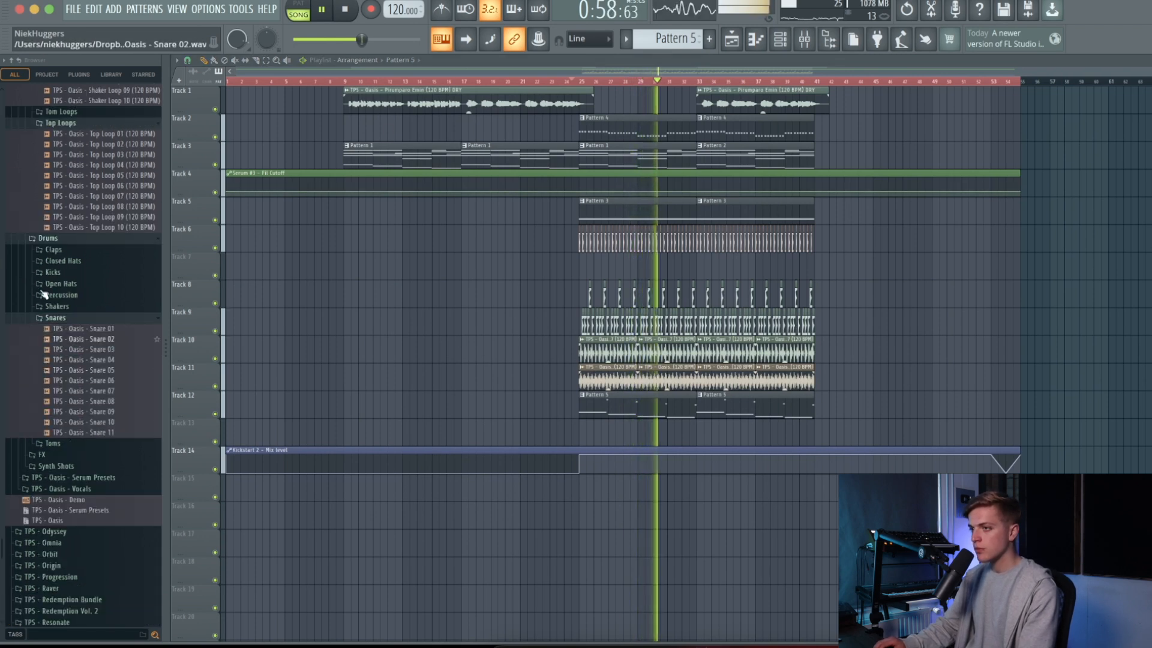
scroll(59, 264, "up", 10)
left_click(78, 349)
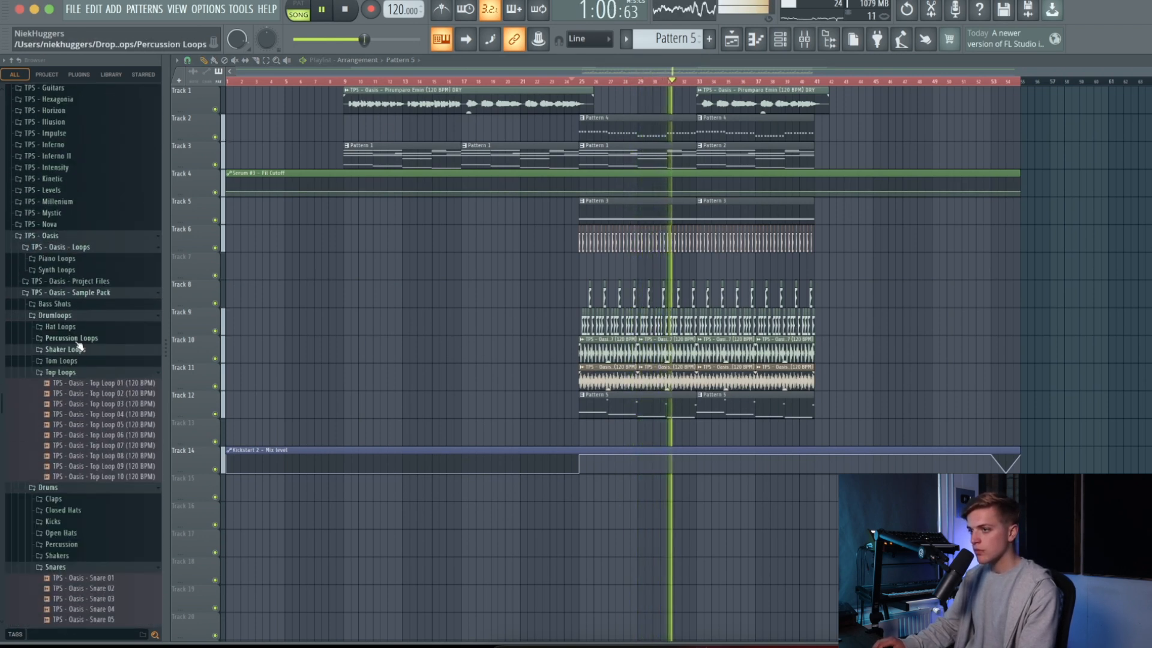
left_click(80, 339)
key("space")
left_click(94, 381)
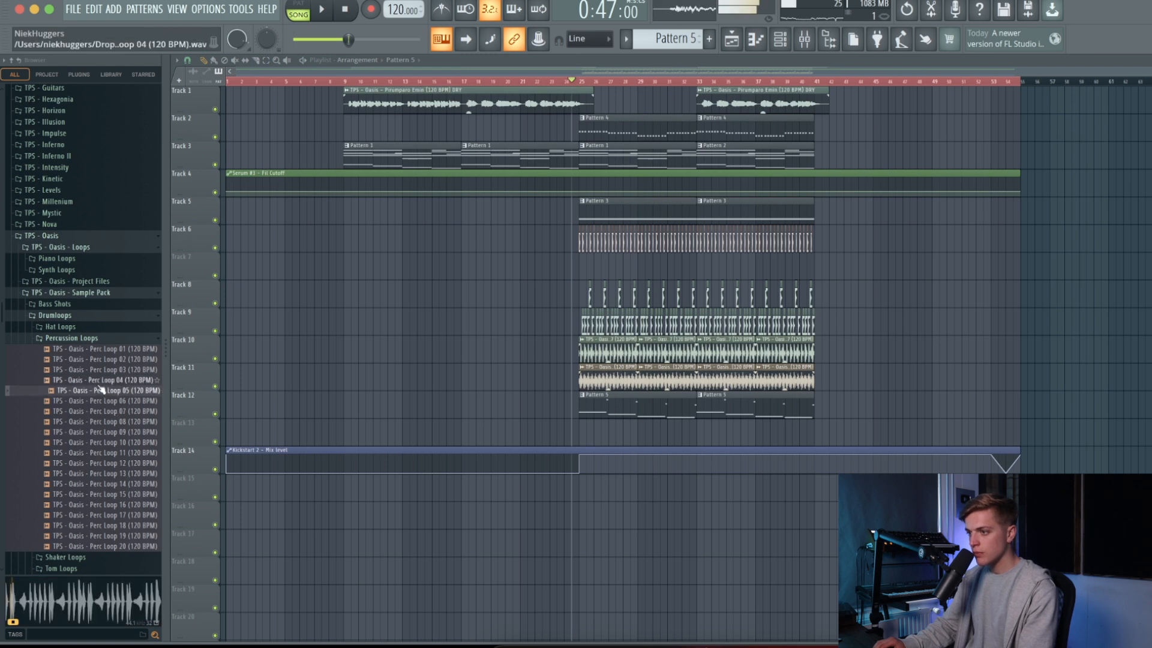
Load Perc Loop 04 into the playlist around Track 13 and remove the dropped clip
left_click_drag(648, 313, 602, 439)
key("space")
key("space")
right_click(604, 439)
key("space")
key("space")
Move the Kickstart 2 Mix level automation clip from Track 14 down to Track 16
key("super+space")
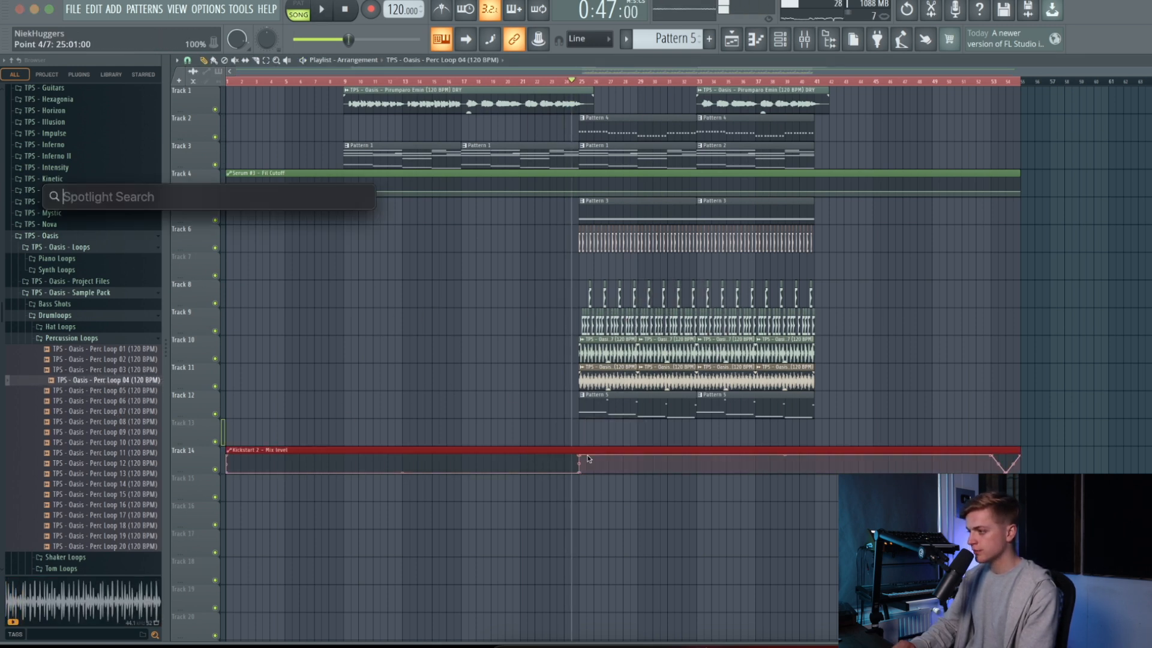
key("super+space")
key("space")
key("space")
key("space")
left_click_drag(660, 462, 660, 516)
Place four consecutive Perc Loop 04 clips on Track 13 from bar 25 to bar 41
key("space")
key("space")
left_click(592, 442)
left_click(643, 435)
double_click(636, 433)
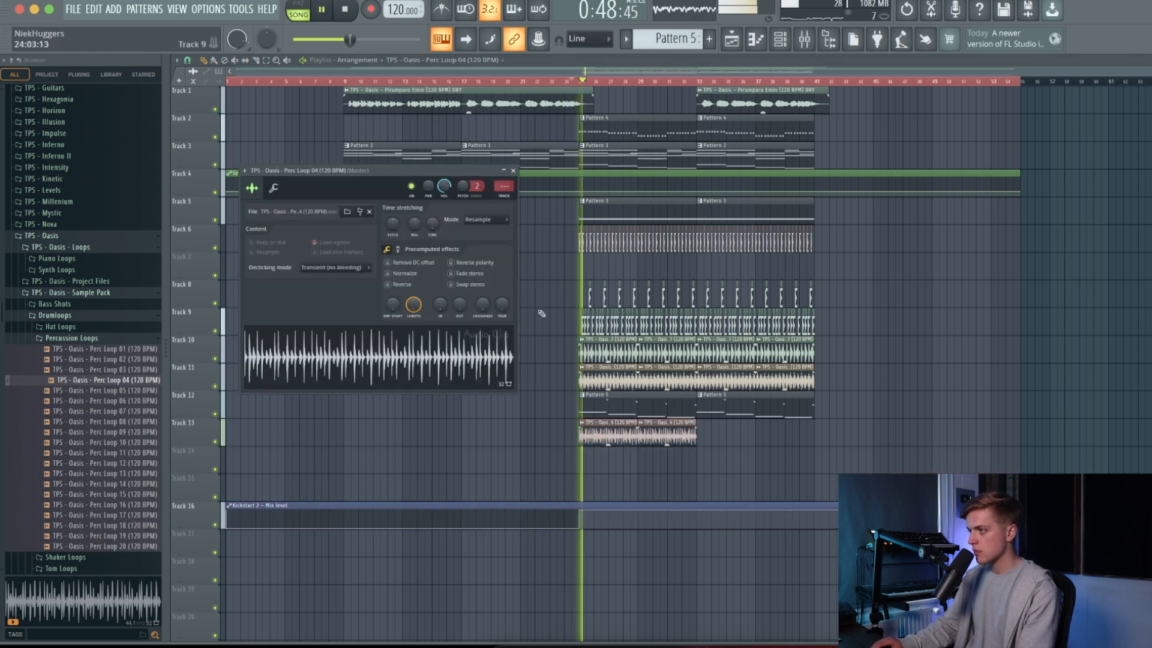
left_click(701, 436)
left_click(767, 437)
Move the Pattern 5 clips down to Track 15 and the Perc Loop 04 clips up to Track 12
left_click_drag(757, 409, 666, 406)
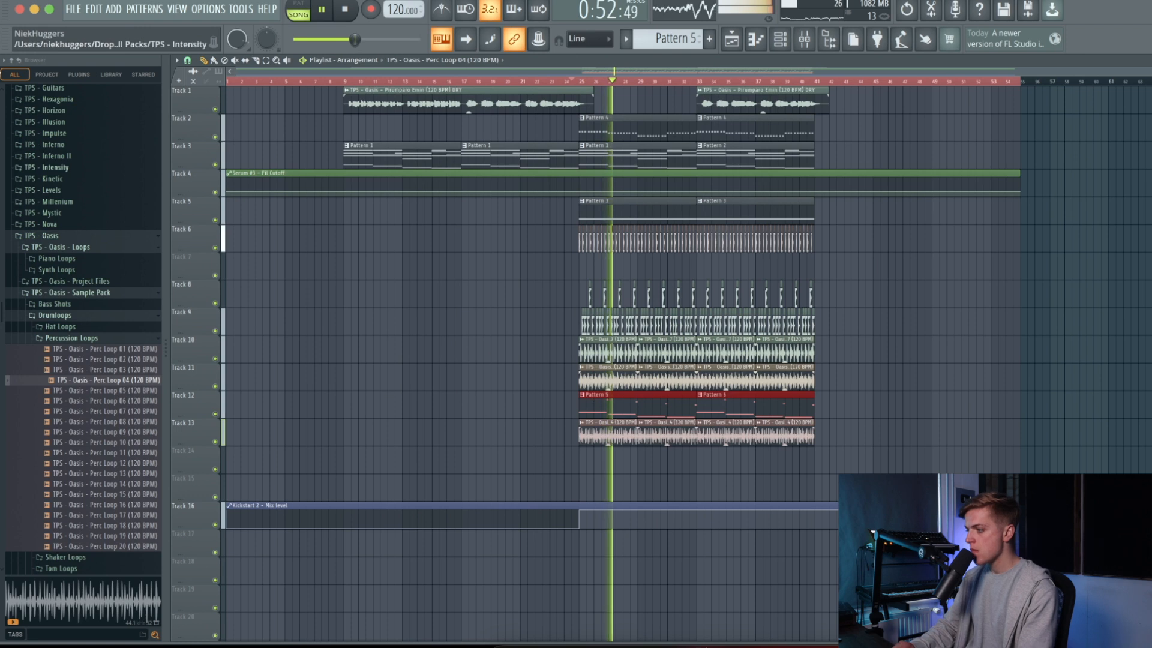
key("shift+Down")
key("shift+Down")
key("shift+Down")
left_click_drag(547, 473, 781, 418)
key("shift+Up")
left_click(774, 443, "ctrl")
Check the Perc Loop 04 channel settings, close them, and collapse the Drumloops and Snares folders in the browser
double_click(719, 402)
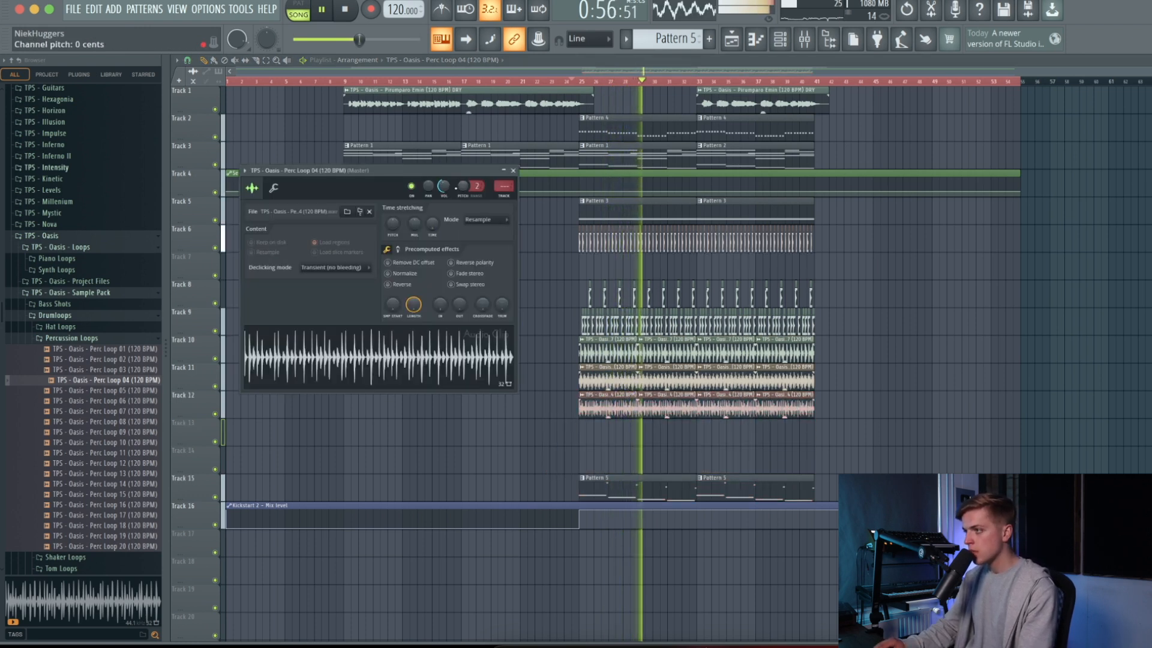
left_click(513, 171)
left_click(151, 316)
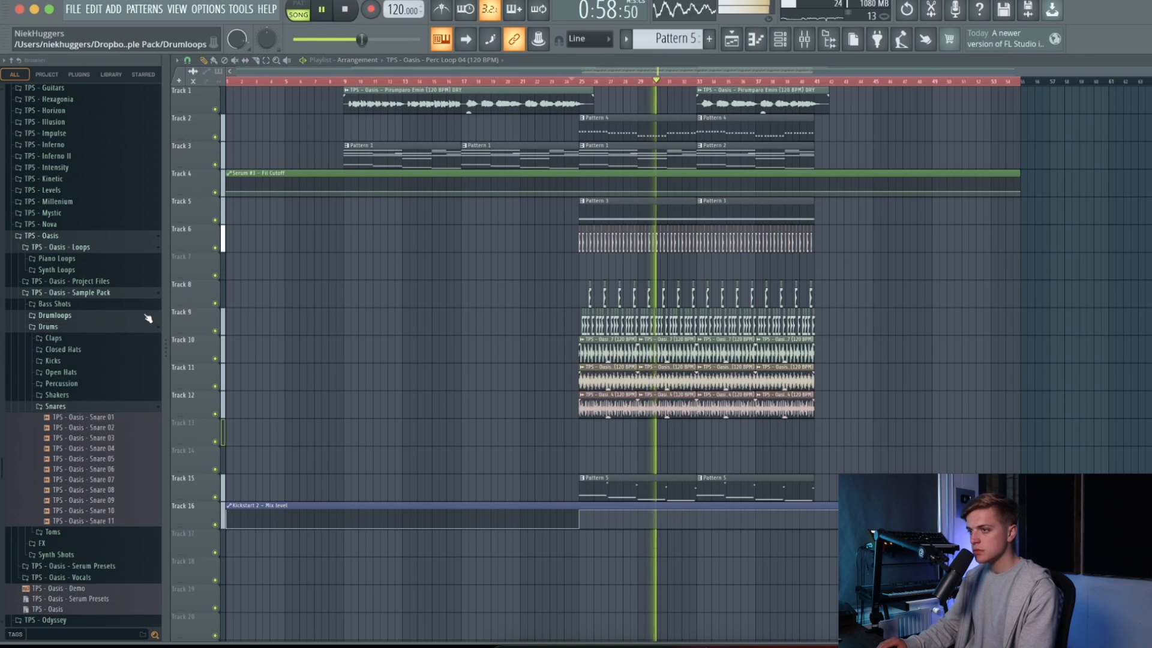
left_click(84, 407)
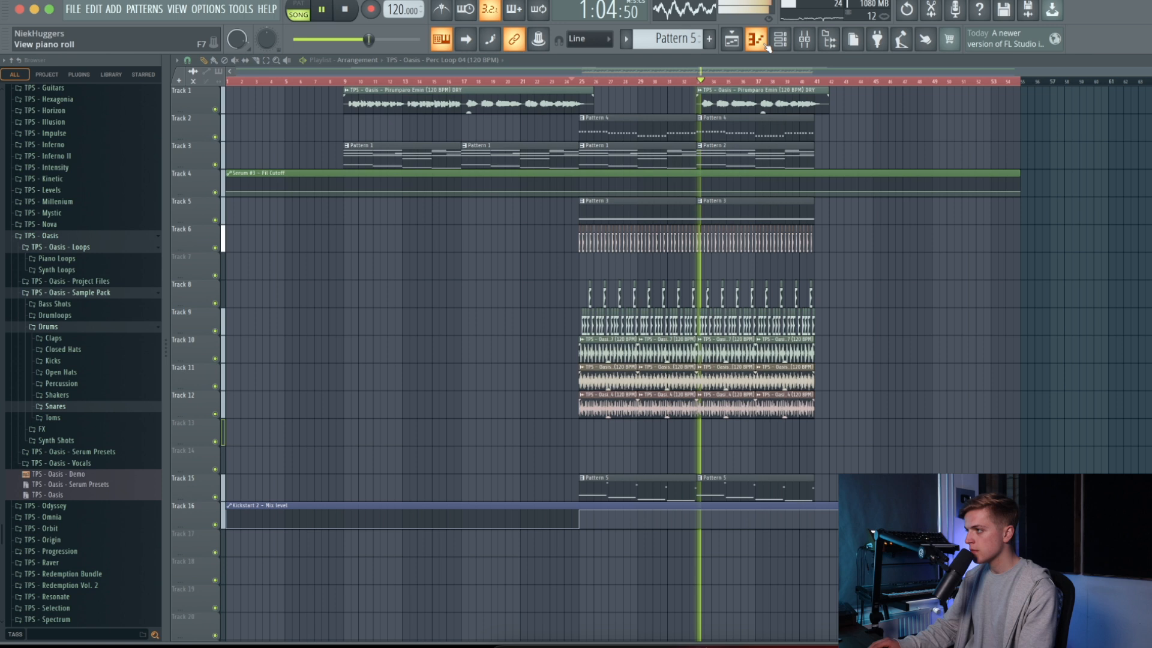
Move the Serum #3 filter cutoff automation clip to Track 14, copy its starting point's value and play the section
left_click_drag(787, 166, 576, 449)
right_click(229, 468)
left_click(252, 611)
scroll(666, 412, "up", 4)
scroll(635, 412, "down", 4)
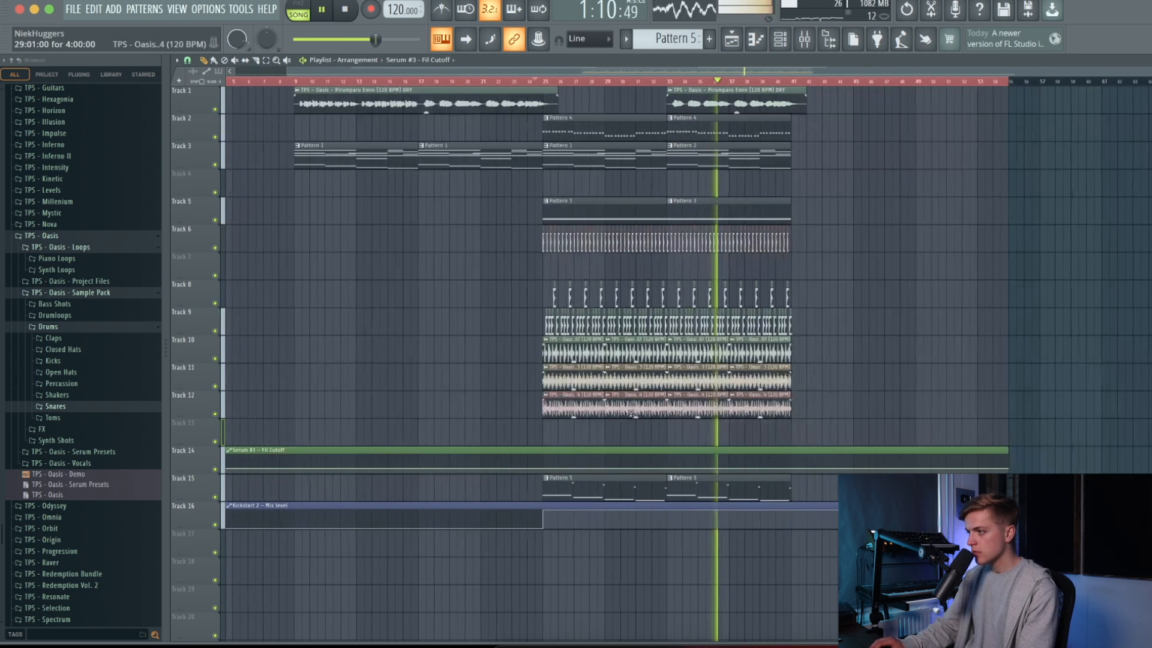
key("space")
key("space")
Add filter cutoff points at bar 25 and at 26:09, pasting the copied value into the second one
scroll(526, 478, "up", 4)
right_click(567, 468)
right_click(567, 468)
right_click(625, 467)
right_click(625, 466)
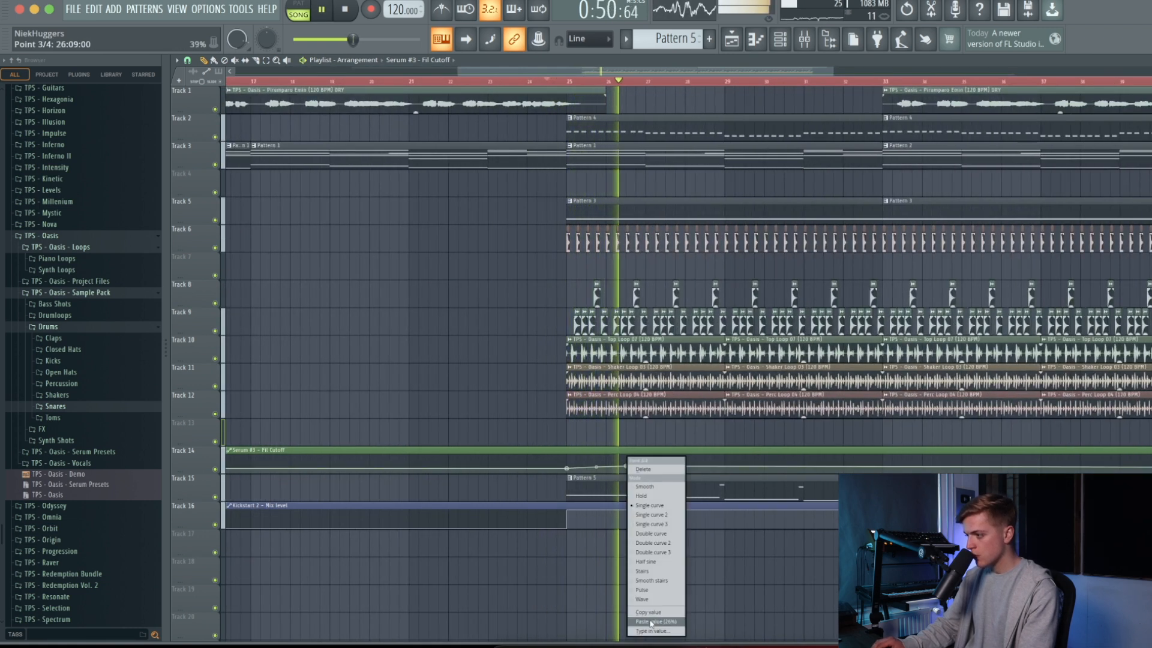
left_click(651, 624)
key("space")
key("space")
Shape a short cutoff peak with a 66% point at 26:13 and paste the copied value at bar 27
right_click(637, 461)
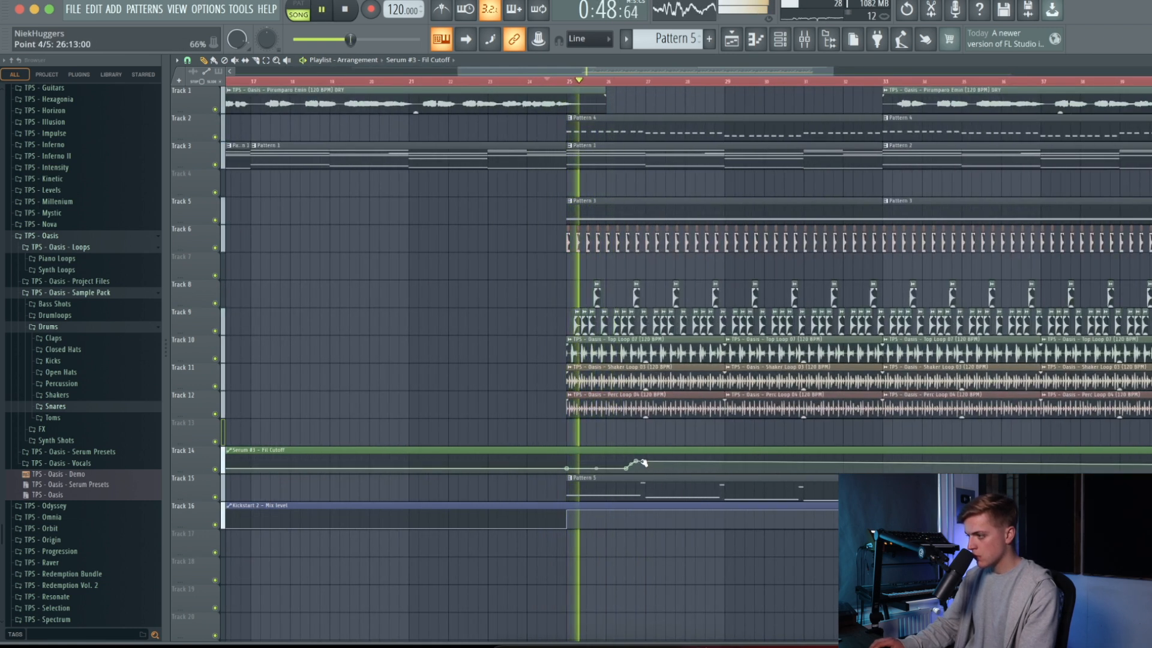
scroll(642, 461, "up", 3)
right_click(653, 467)
left_click(672, 624)
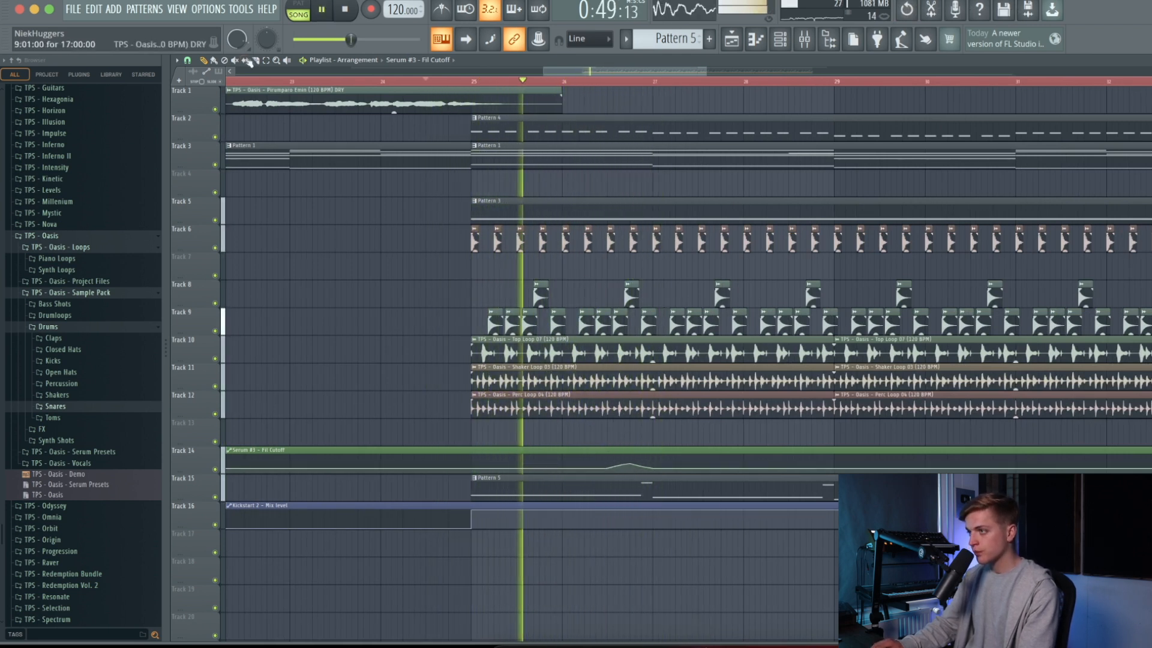
Slice the Serum #3 filter cutoff clip at bars 25 and 27 and delete the parts outside that range
left_click(472, 450)
left_click(653, 451)
scroll(652, 451, "down", 10)
key("space")
key("space")
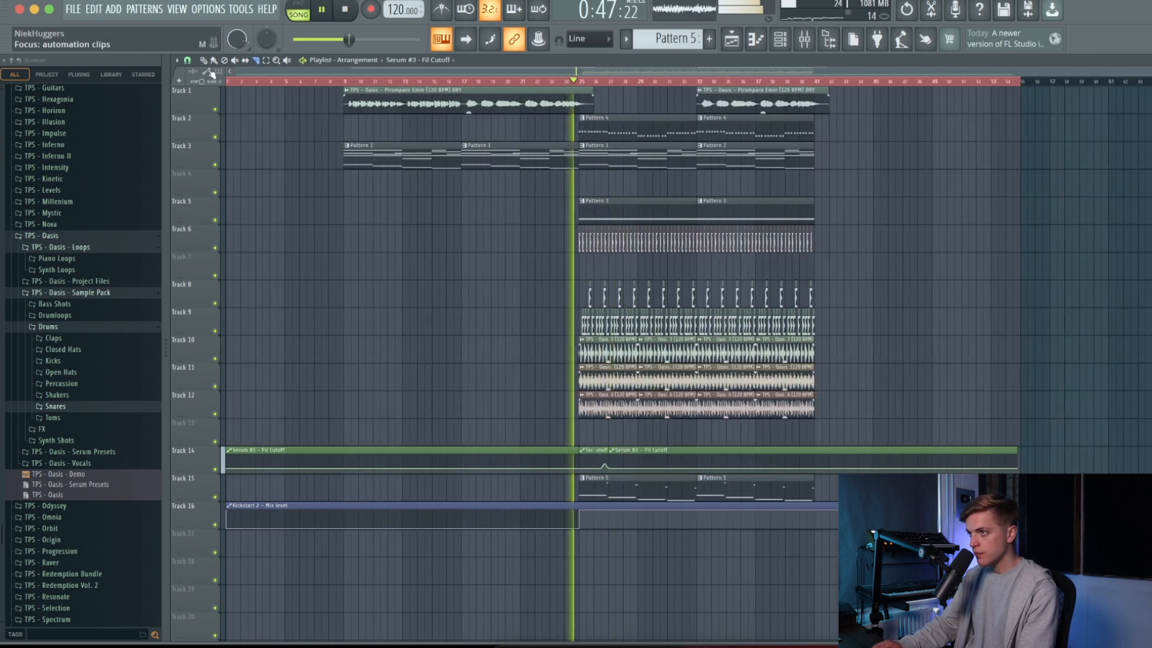
right_click(559, 450)
right_click(614, 451)
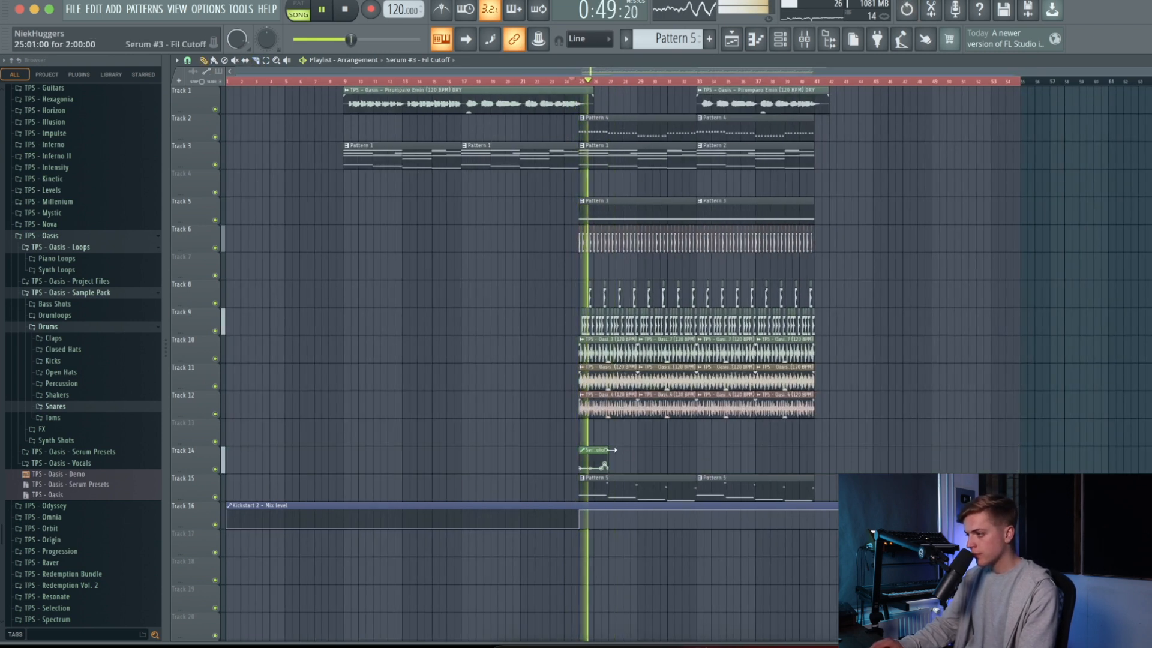
Repeat the two-bar filter cutoff clip on Track 14 up to bar 41, and add a Pattern 3 clip at bar 17 on Track 5
left_click(672, 461)
left_click(703, 462)
left_click(734, 463)
left_click(766, 466)
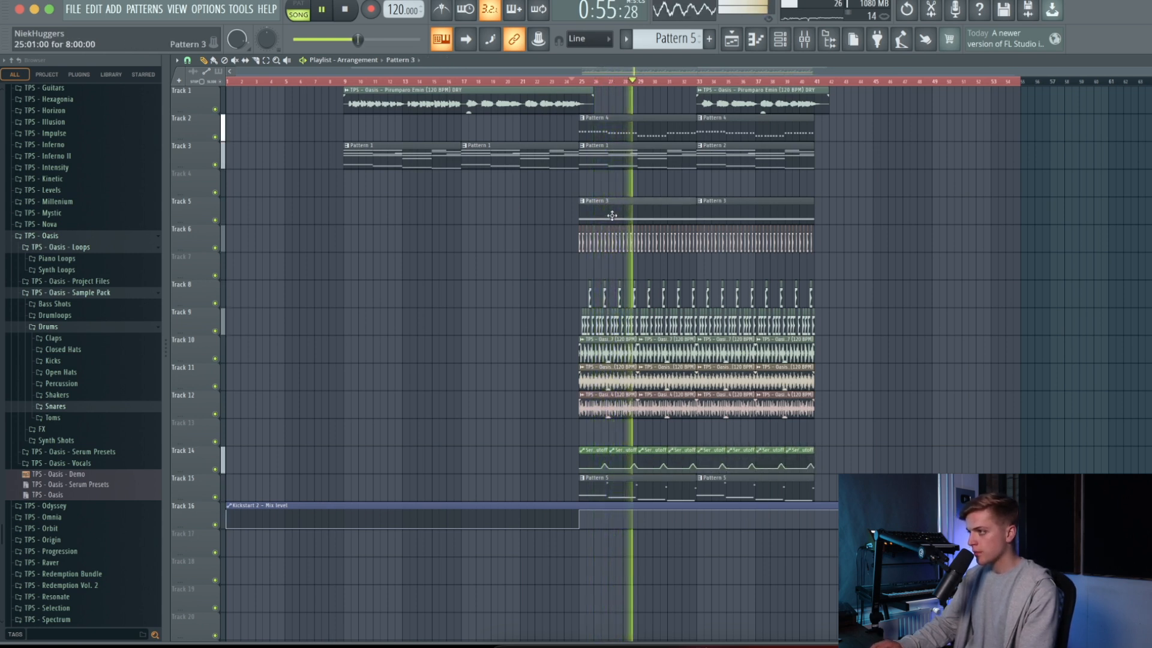
left_click(454, 217)
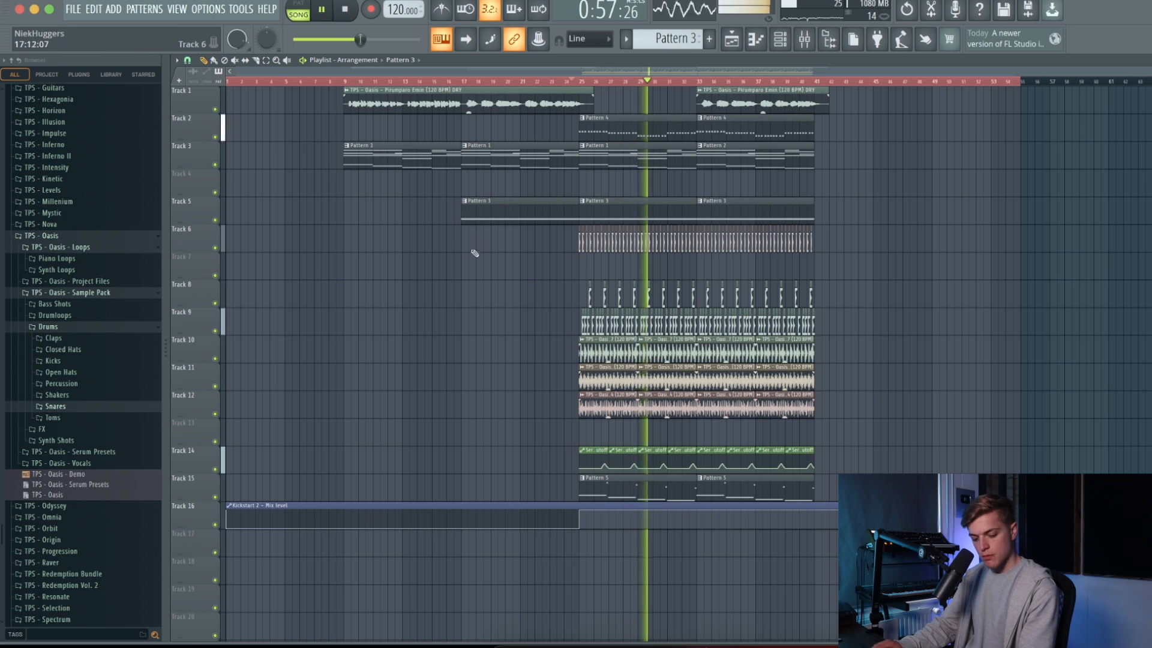
Move the Serum #3 filter cutoff clips down to Track 17 and the Kickstart 2 Mix level clip to Track 18
left_click_drag(488, 450, 432, 515)
key("shift+Down")
left_click_drag(528, 463, 829, 429)
key("shift+Down")
key("shift+Down")
key("shift+Down")
key("shift+Up")
left_click_drag(828, 513, 303, 590)
key("shift+Down")
Move both Pattern 5 clips up to Track 4 and deselect them
left_click_drag(466, 449, 855, 498)
key("shift+Up")
key("shift+Up")
key("shift+Up")
key("shift+Up")
key("shift+Up")
key("shift+Up")
key("shift+Up")
key("shift+Up")
key("shift+Up")
key("shift+Up")
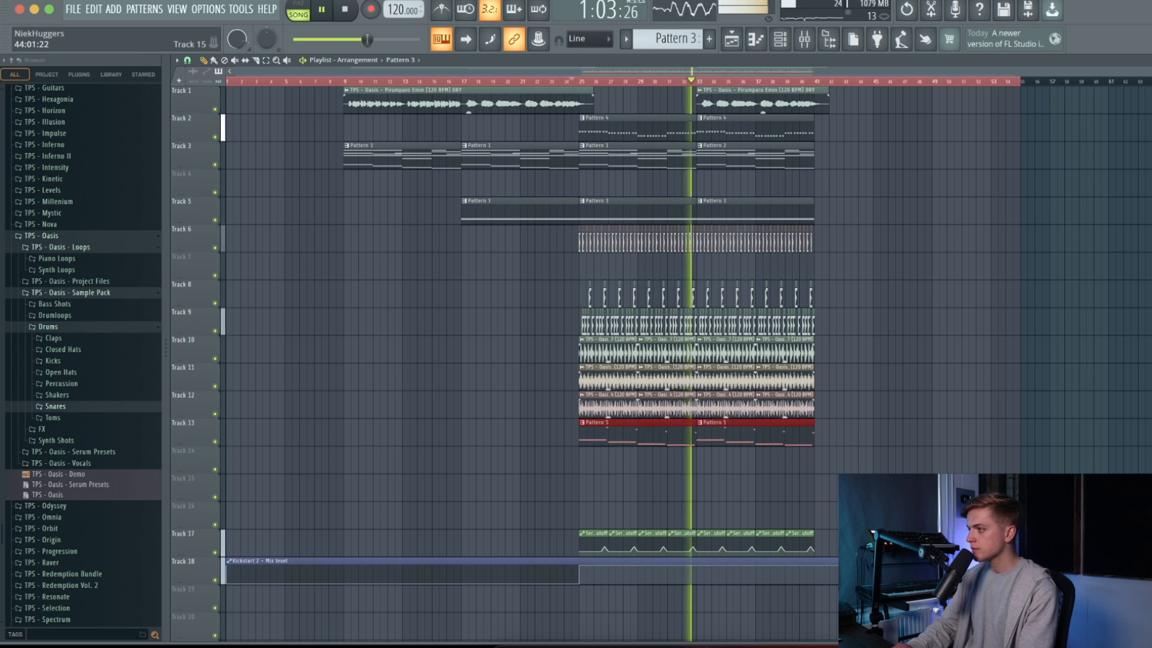
key("shift+Up")
key("super+d")
Open the vocal's mixer track, add another effect plugin below Fruity Delay 3 and adjust it
double_click(791, 103)
key("F9")
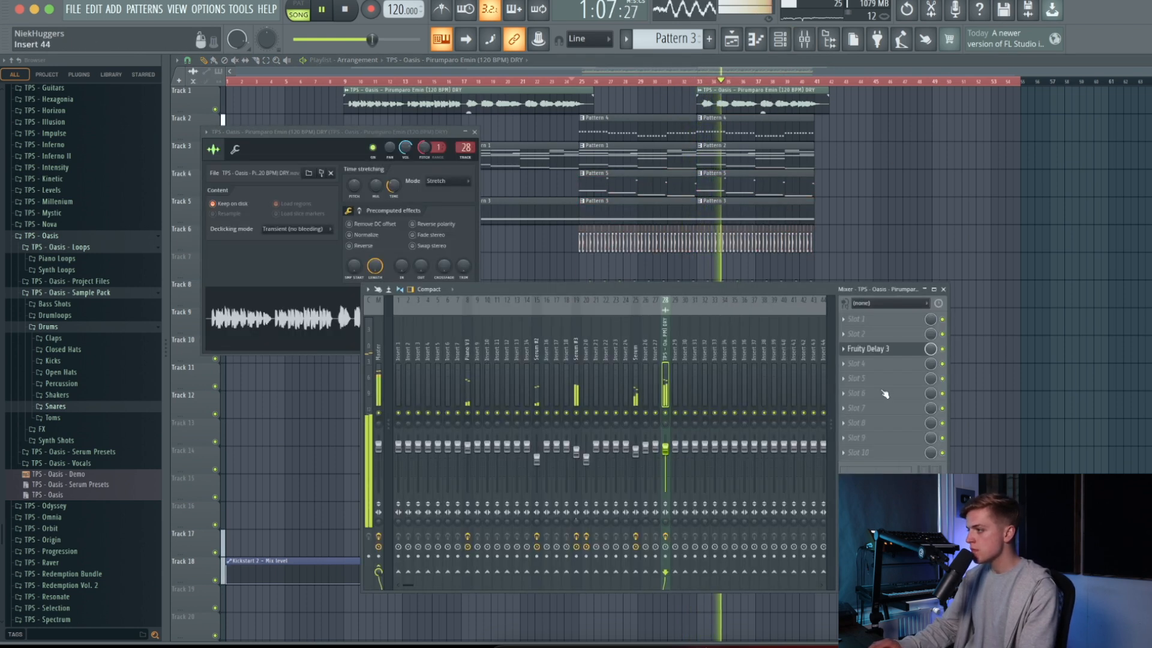
left_click(863, 423)
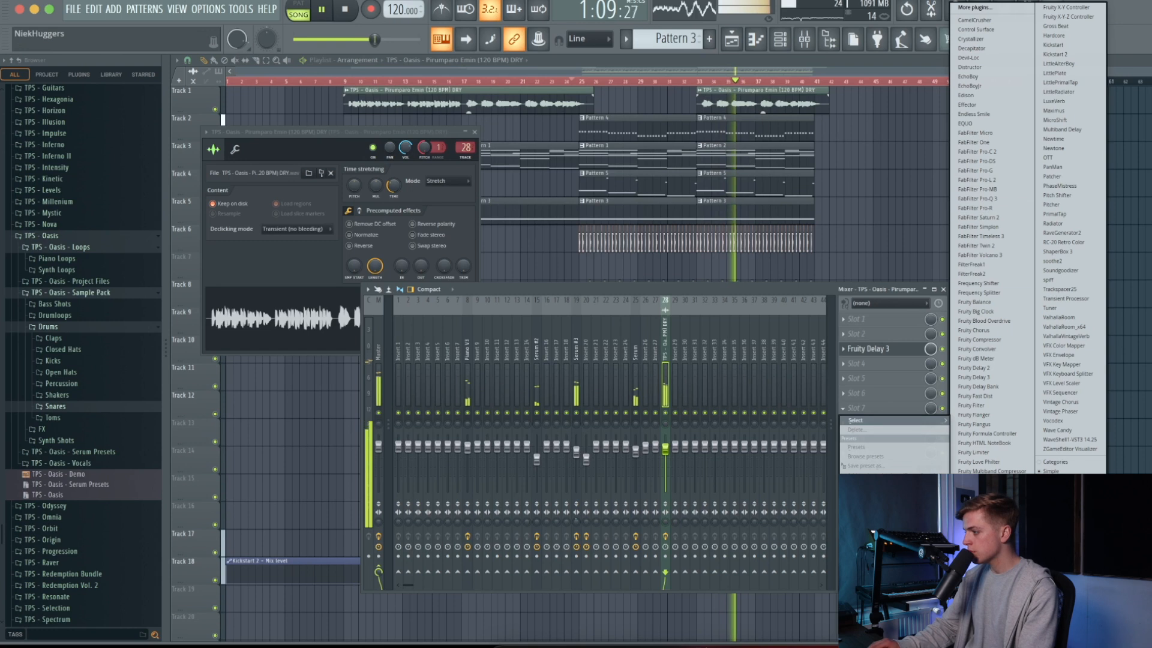
left_click(982, 527)
left_click_drag(223, 203, 264, 178)
right_click(1016, 270)
Open the Toms folder, stop playback and preview several tom samples, including Tom 11
left_click(49, 418)
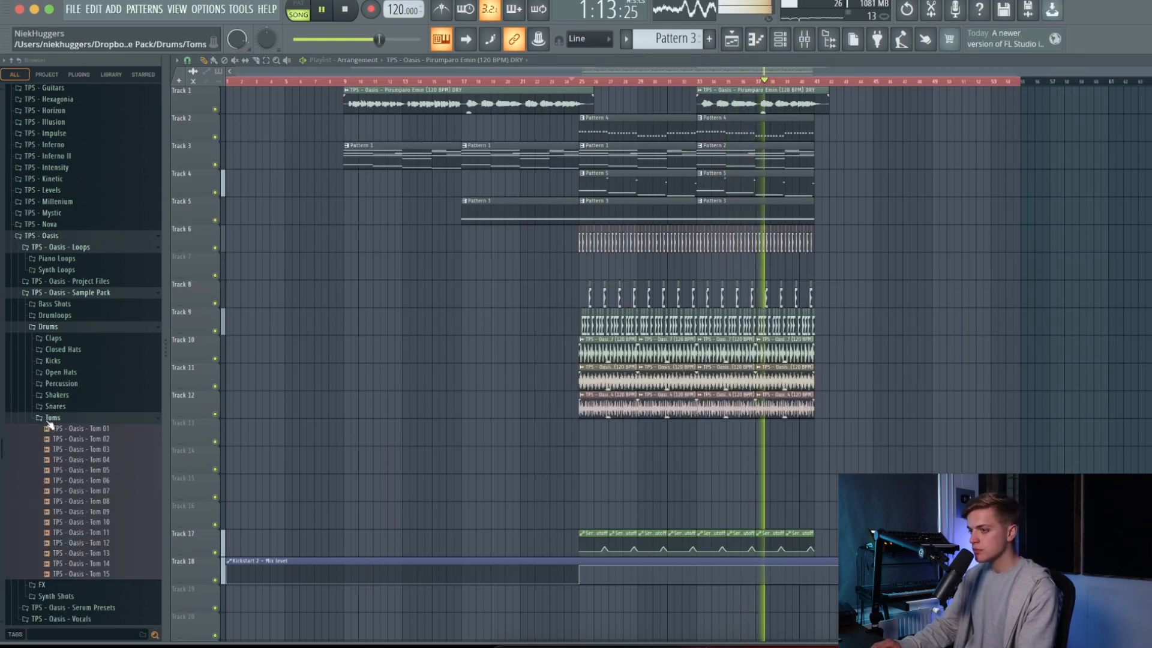
key("space")
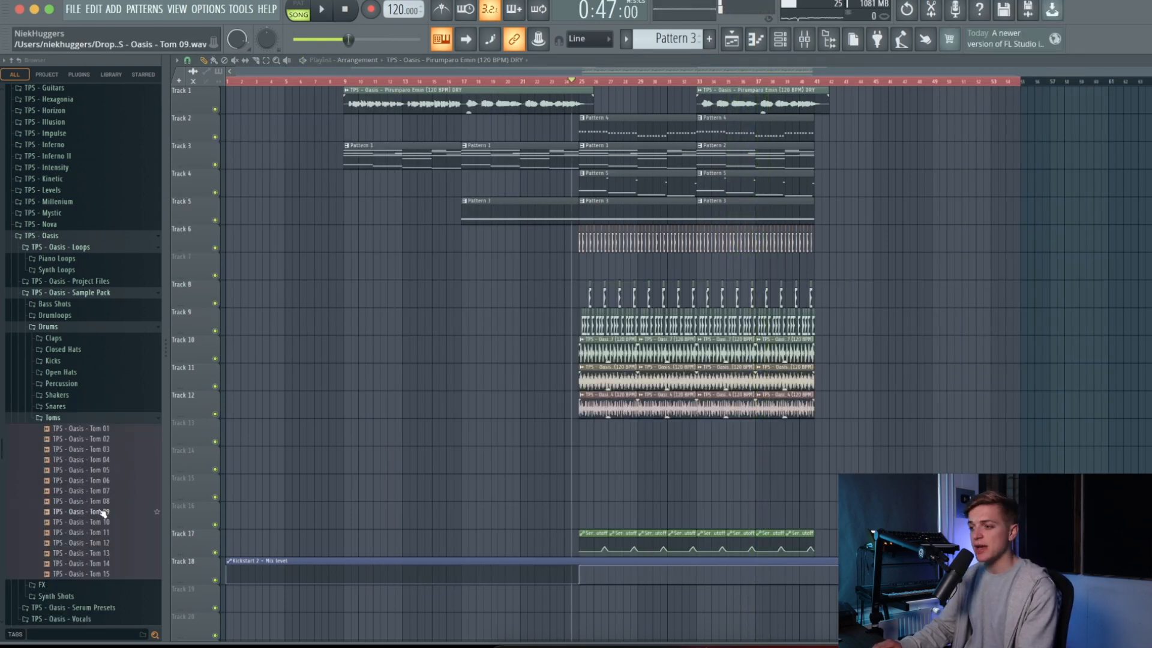
left_click(112, 533)
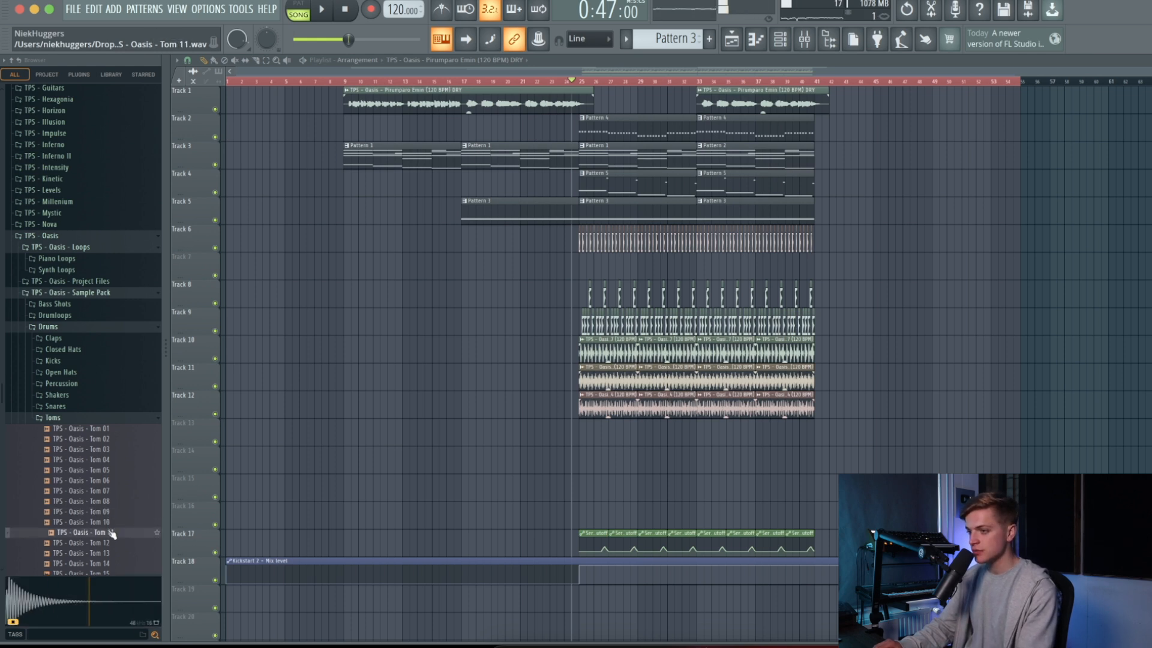
left_click(113, 565)
left_click(112, 573)
left_click(107, 505)
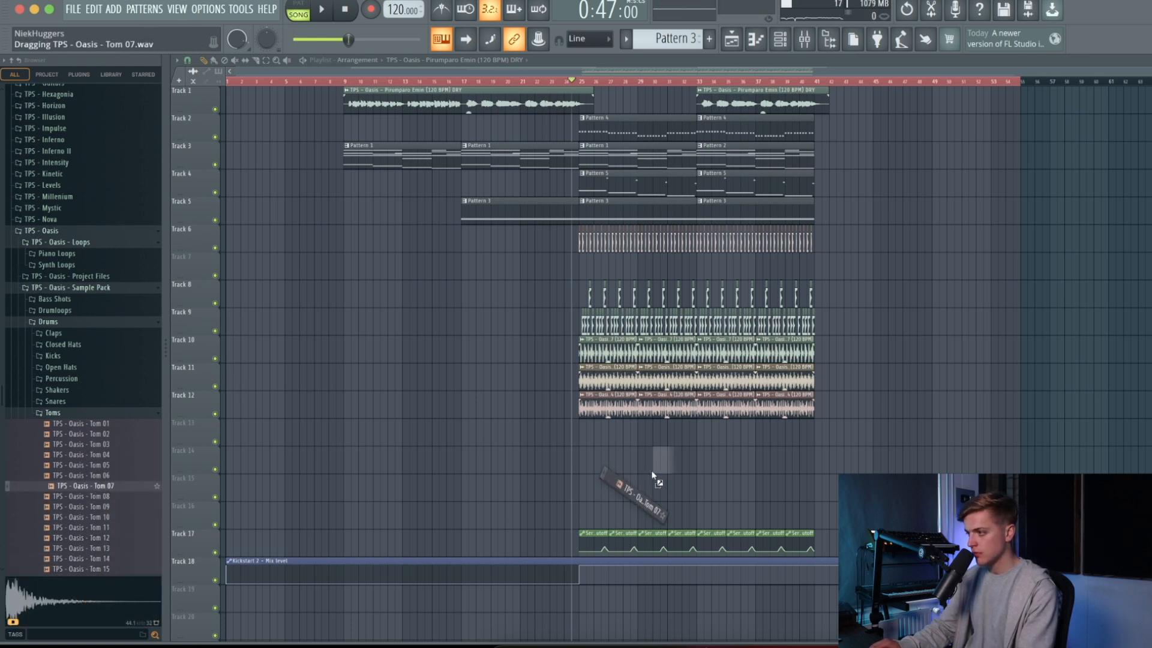
Load the Tom 07 sample into the playlist and place it at bar 25 on Track 13
left_click_drag(656, 476, 610, 461)
key("space")
scroll(601, 460, "up", 6)
right_click(657, 462)
key("space")
key("space")
left_click(473, 437)
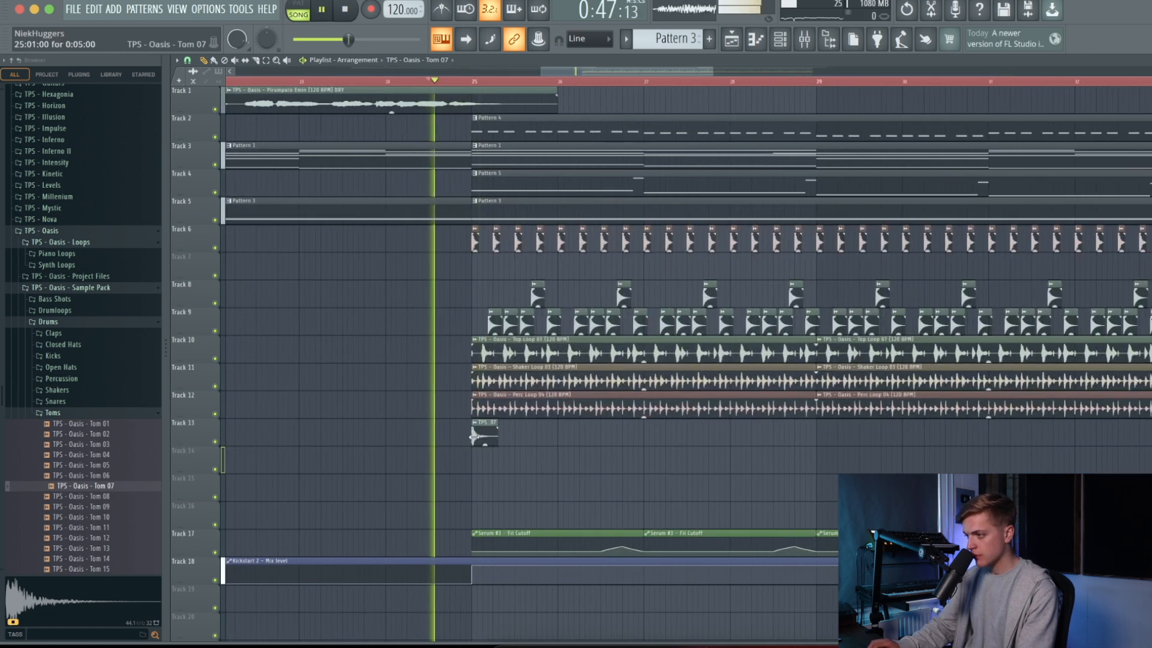
Set the Tom 07 channel volume to 52% (-12.0 dB) in its sample settings
scroll(474, 437, "up", 10)
double_click(484, 436)
key("space")
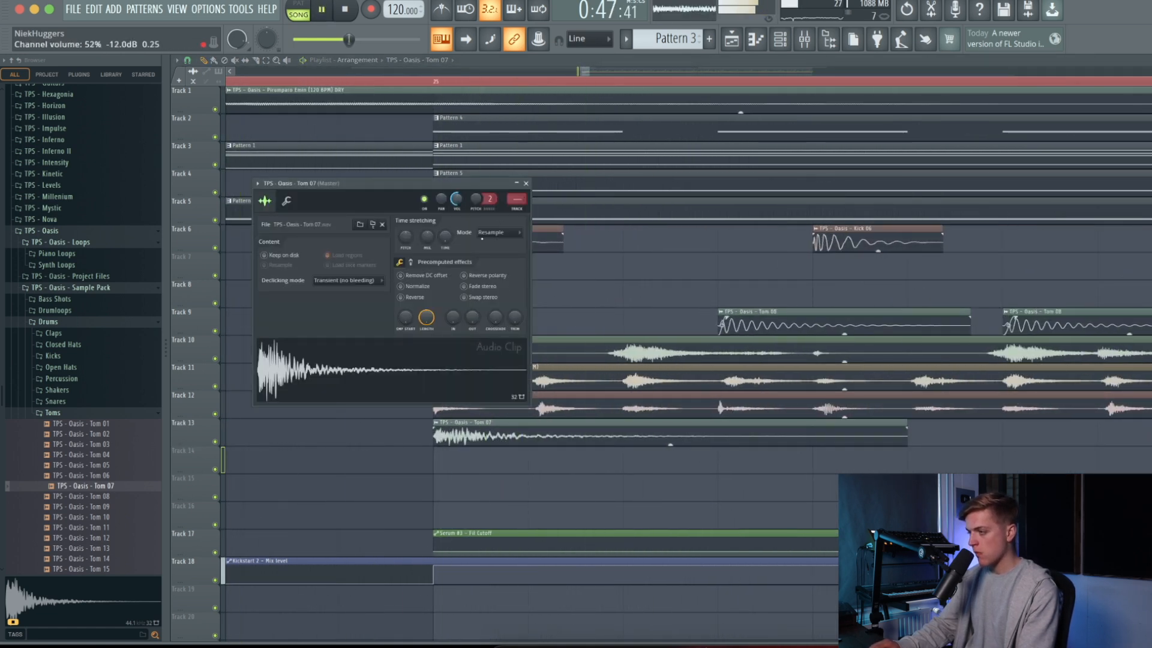
Place a second Tom 07 clip at 25:04 on Track 14 and play the section
left_click(747, 467)
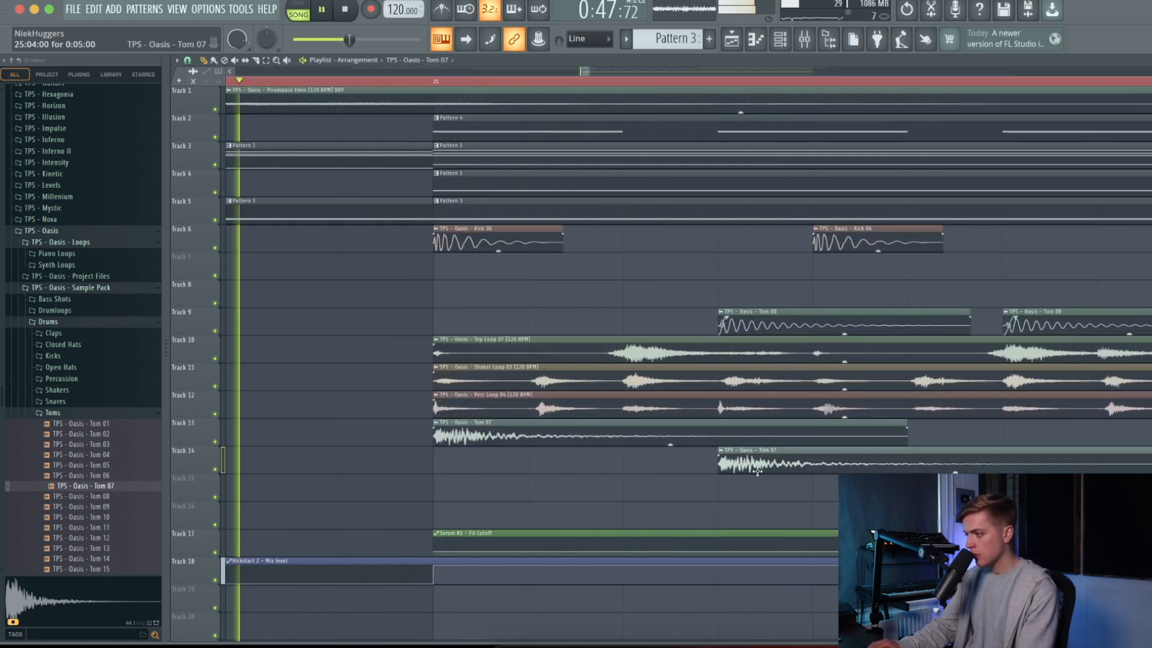
scroll(757, 470, "down", 8)
key("space")
key("space")
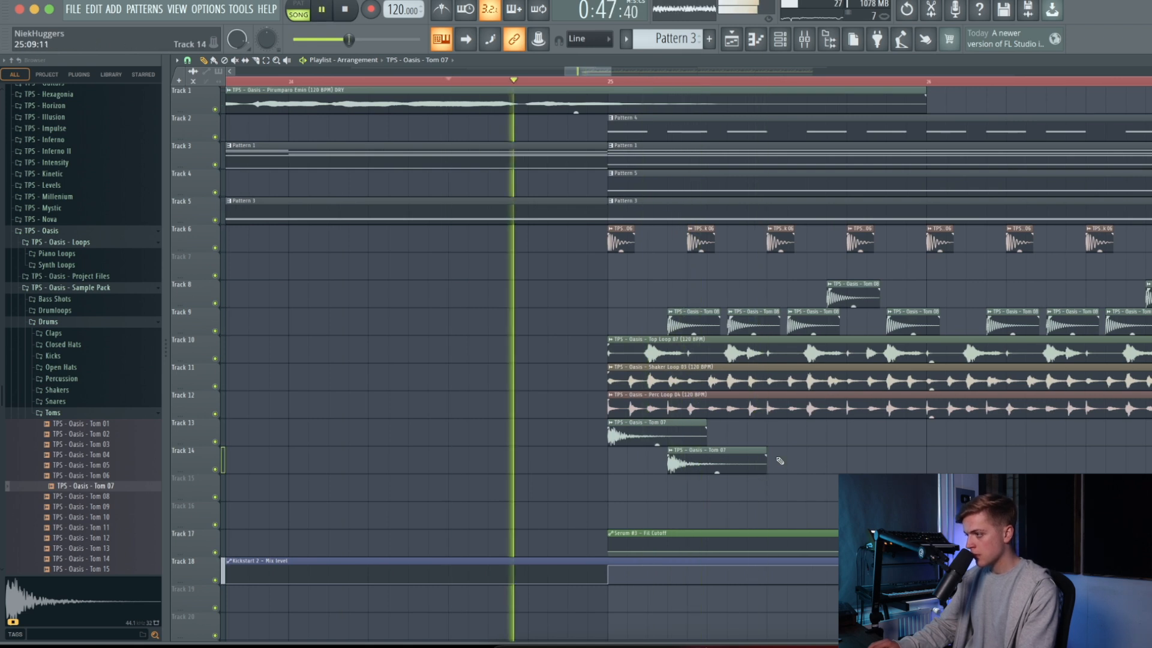
Add two more Tom 07 clips within bar 25, one on Track 13 and one on Track 14, and audition the rhythm
left_click(773, 437)
left_click(831, 462)
key("space")
key("space")
double_click(831, 462)
left_click(855, 488)
double_click(855, 489)
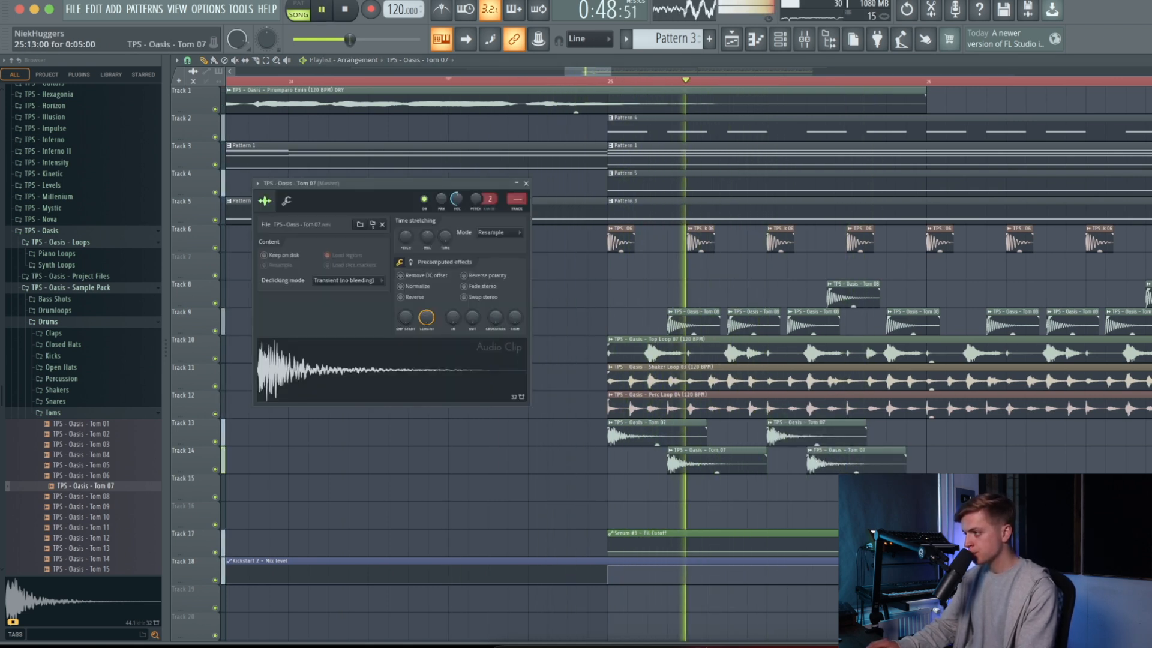
key("Escape")
key("space")
key("space")
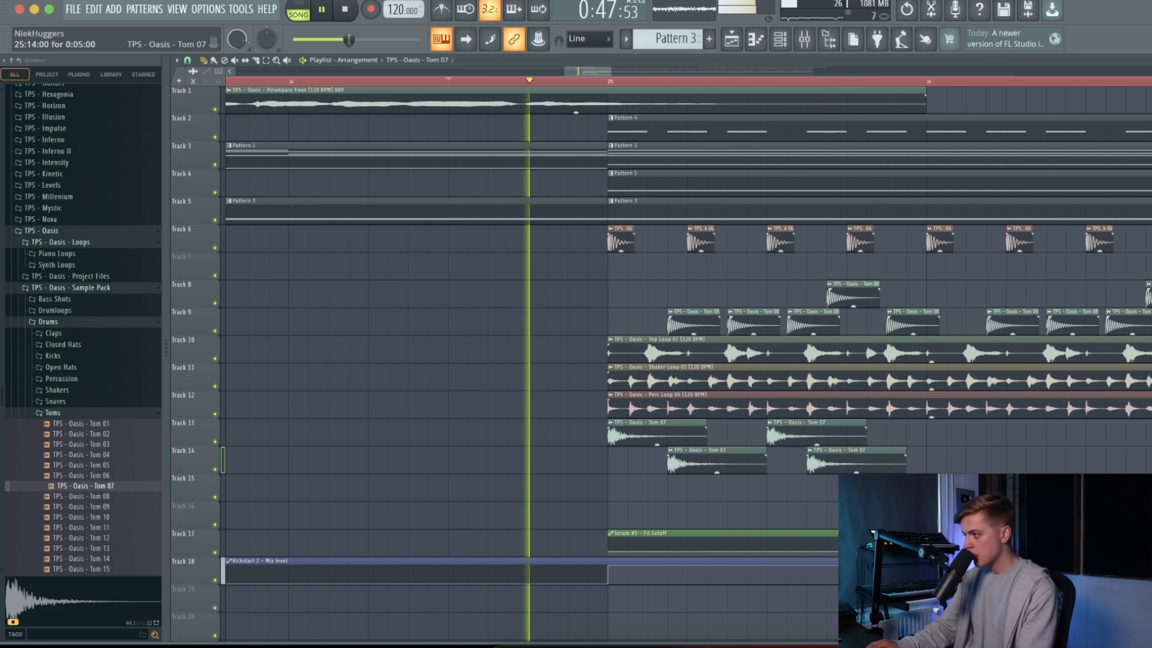
Set the Tom 07 channel volume to 50% (-12.7 dB) in its sample settings
double_click(874, 462)
left_click_drag(456, 198, 457, 209)
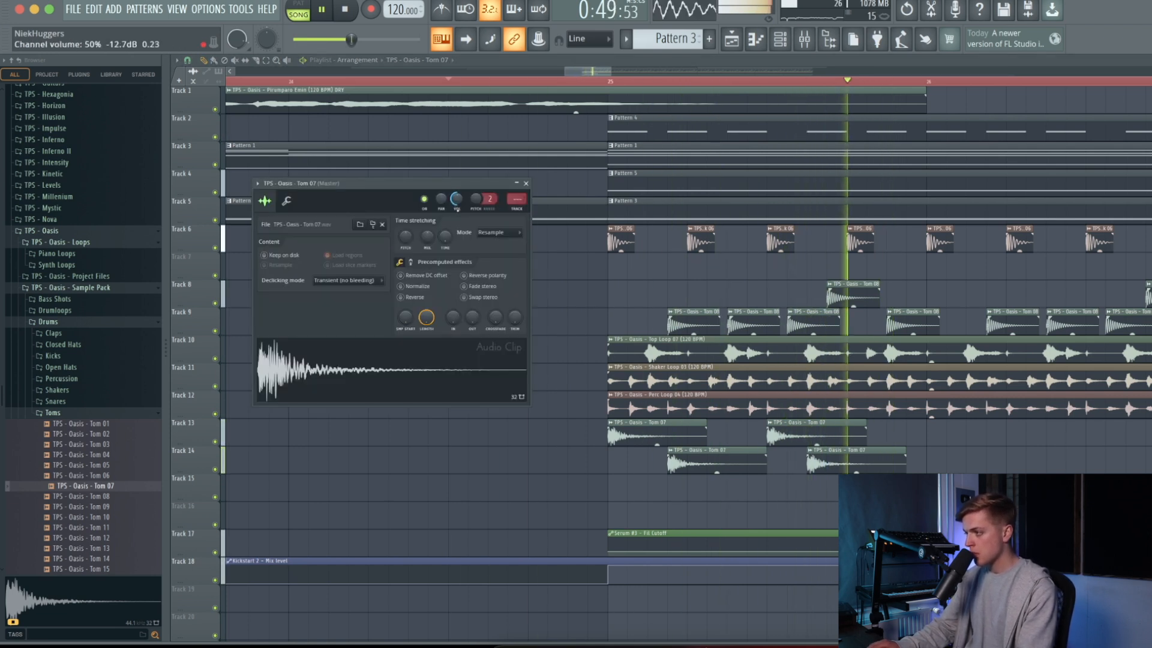
scroll(726, 409, "down", 2)
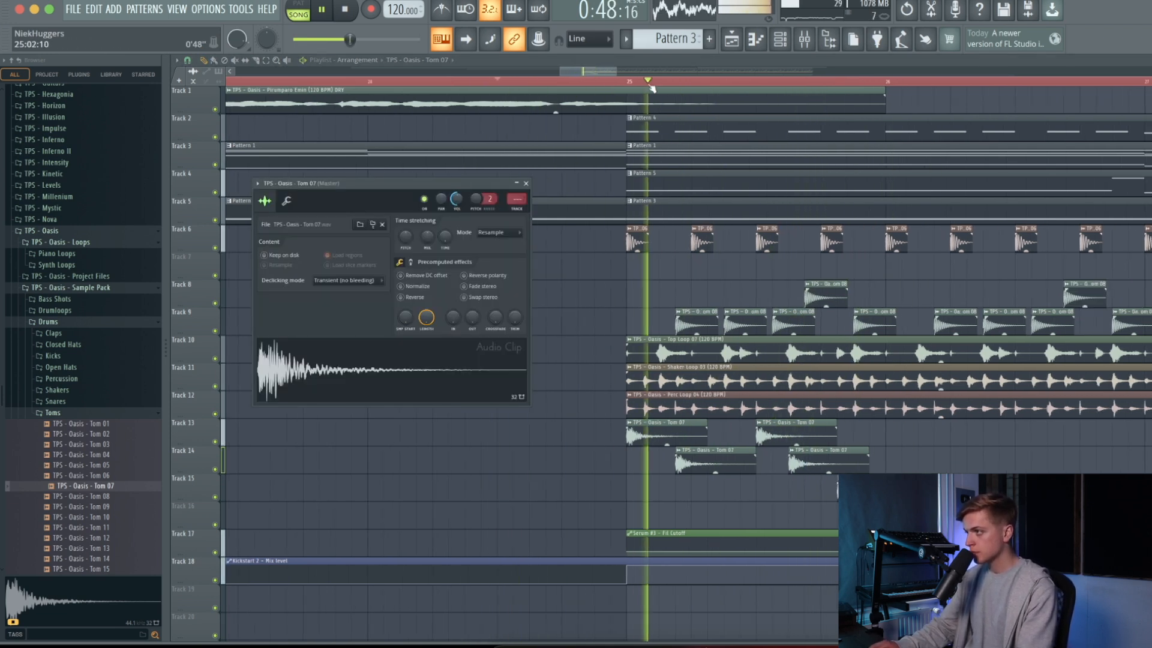
key("Escape")
Duplicate the bar 25 Tom 07 clips on Tracks 13 to 15 into bar 26 and play the section
left_click_drag(628, 81, 746, 120)
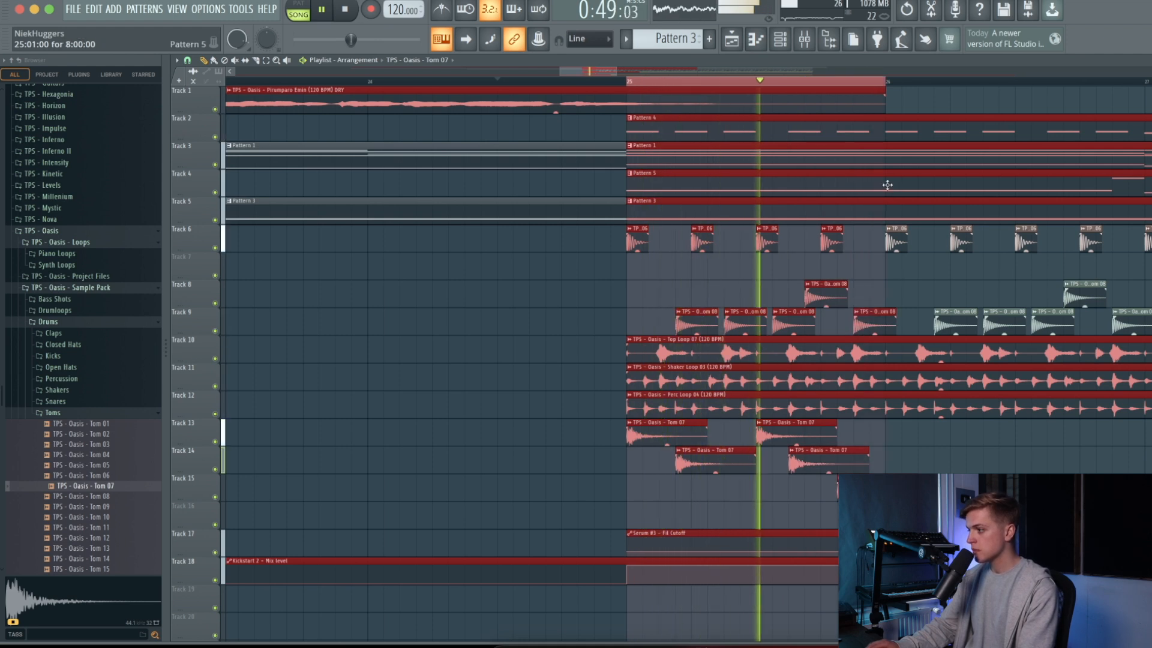
scroll(427, 442, "down", 3)
key("space")
left_click(427, 442)
key("space")
key("super+z")
left_click_drag(443, 437, 545, 483)
key("super+b")
key("super+a")
left_click(394, 81)
key("super+d")
scroll(436, 298, "down", 2)
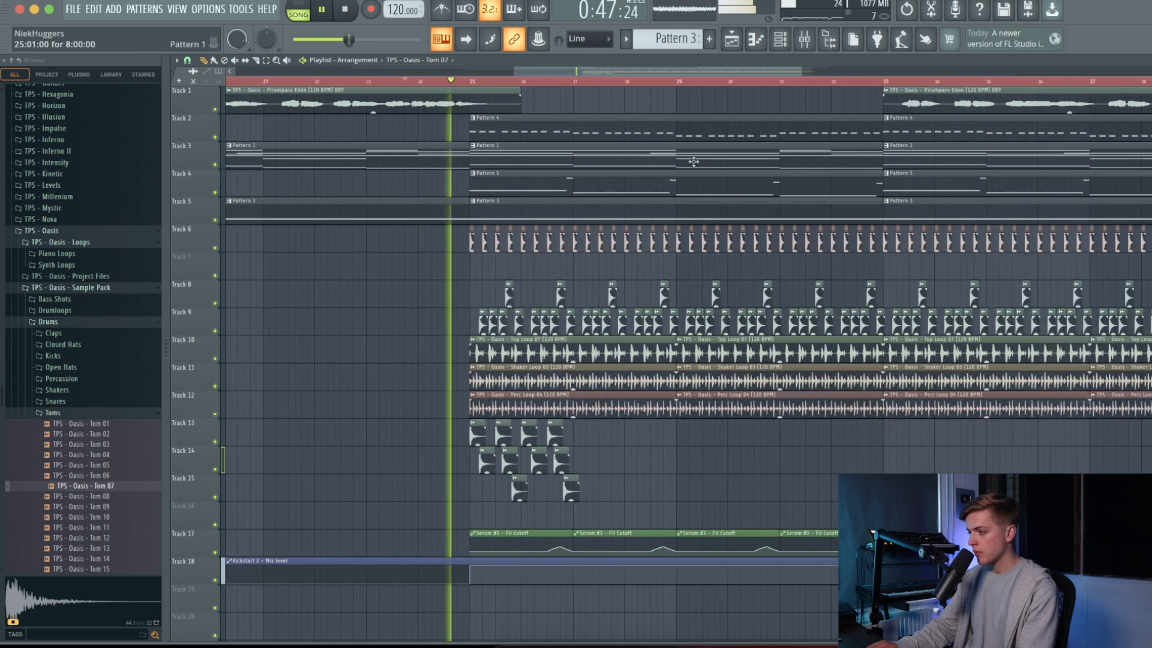
Add Tom 07 clips to Track 13 at bar 27 and at 28:15
double_click(509, 421)
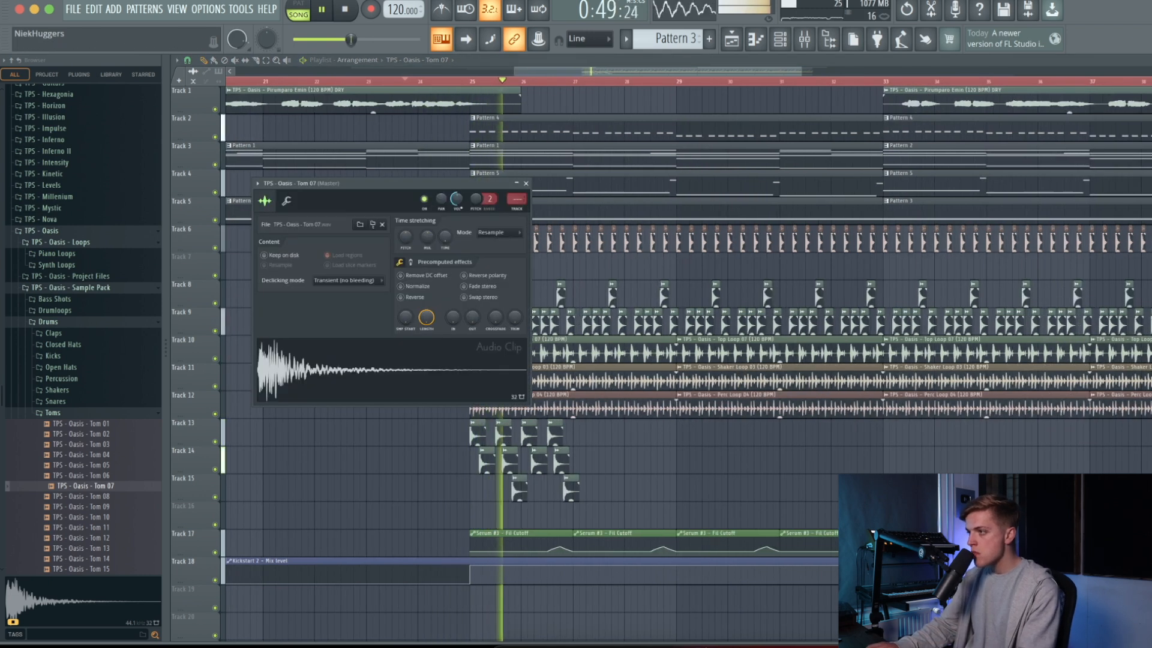
left_click(581, 436)
scroll(625, 442, "up", 2)
left_click(678, 437)
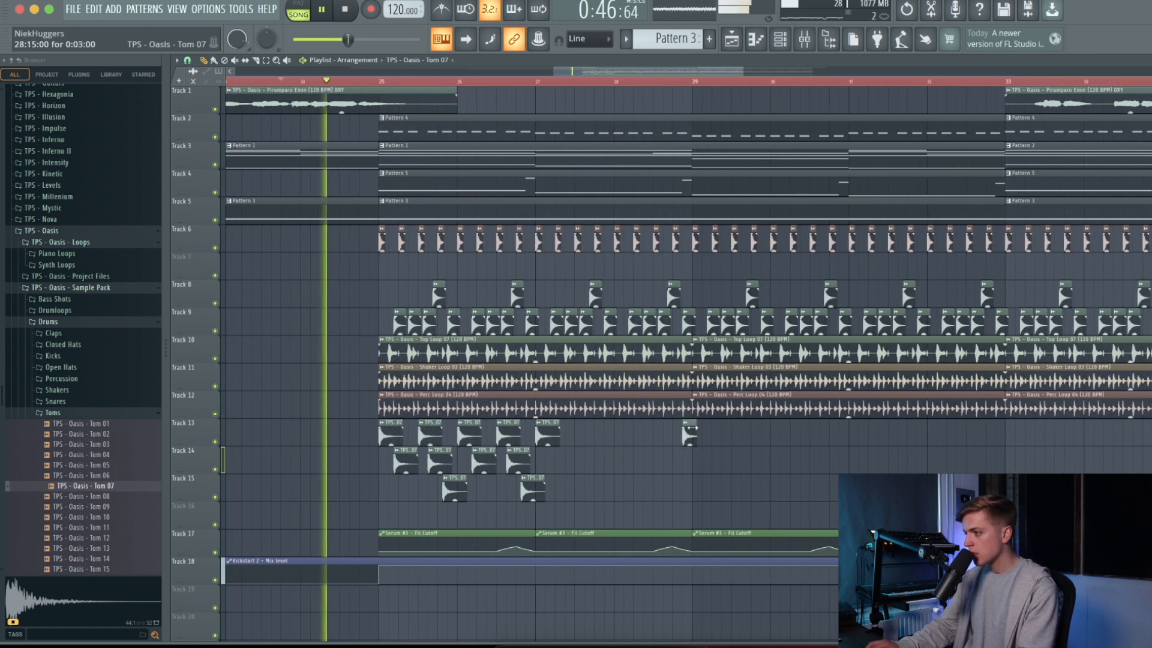
scroll(684, 436, "up", 4)
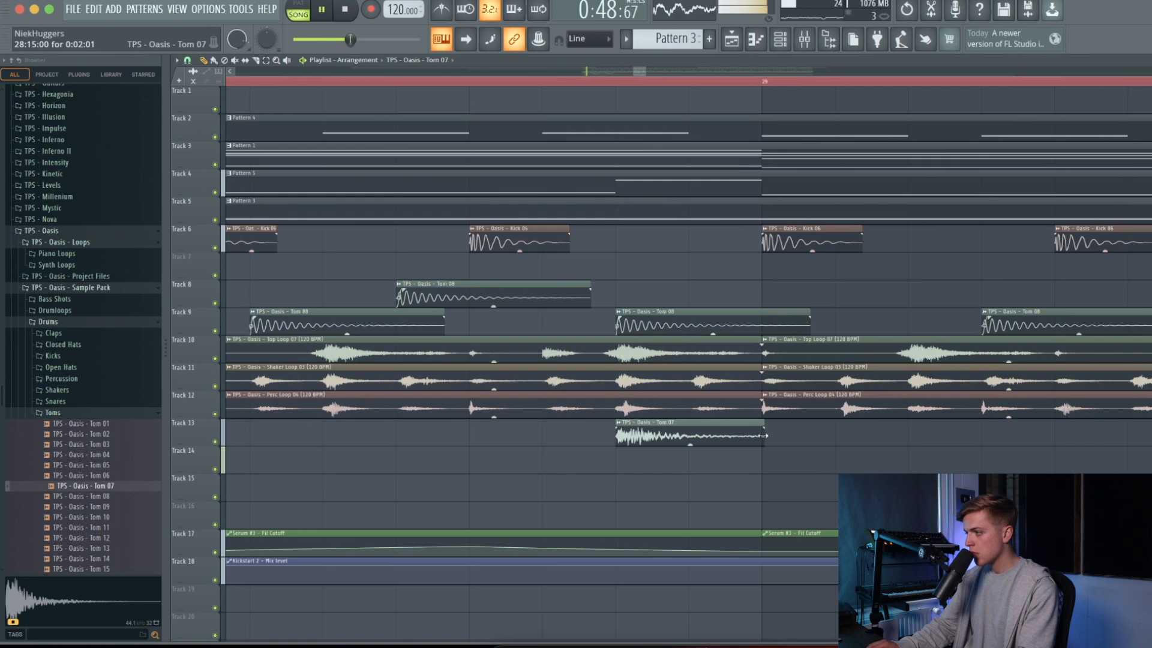
scroll(635, 414, "down", 6)
scroll(625, 390, "up", 4)
scroll(621, 396, "down", 4)
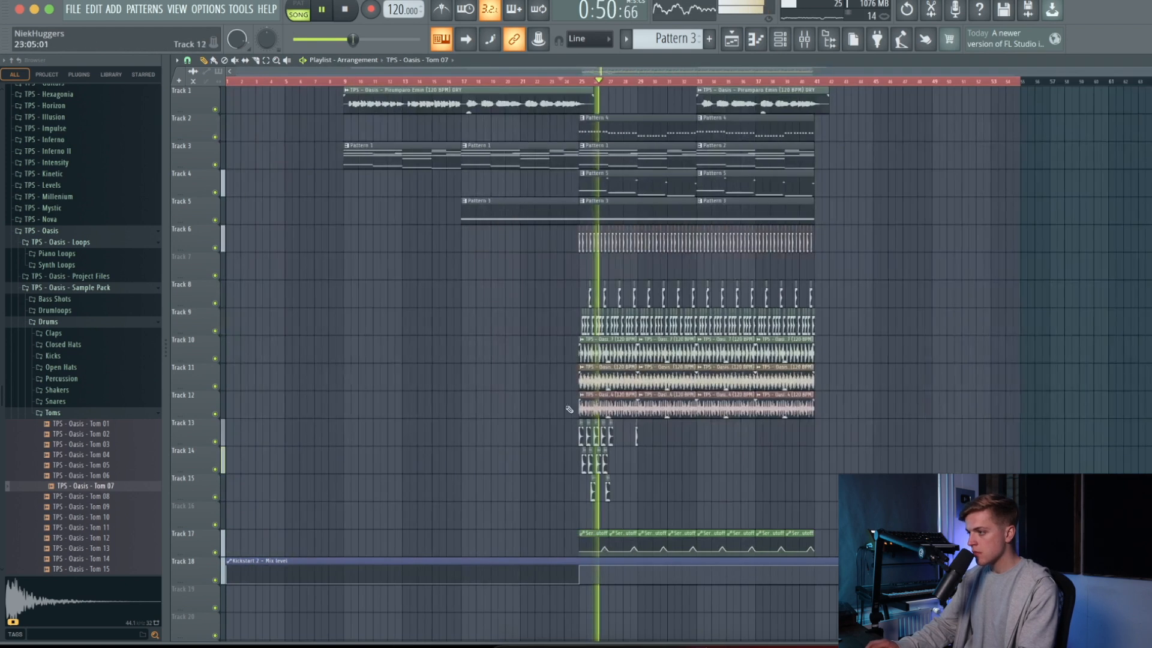
Repeat the bar 25 to 28 tom clips on Tracks 13 to 15 three more times across the drop
scroll(572, 114, "up", 3)
left_click_drag(581, 117, 671, 148)
left_click_drag(552, 418, 672, 501)
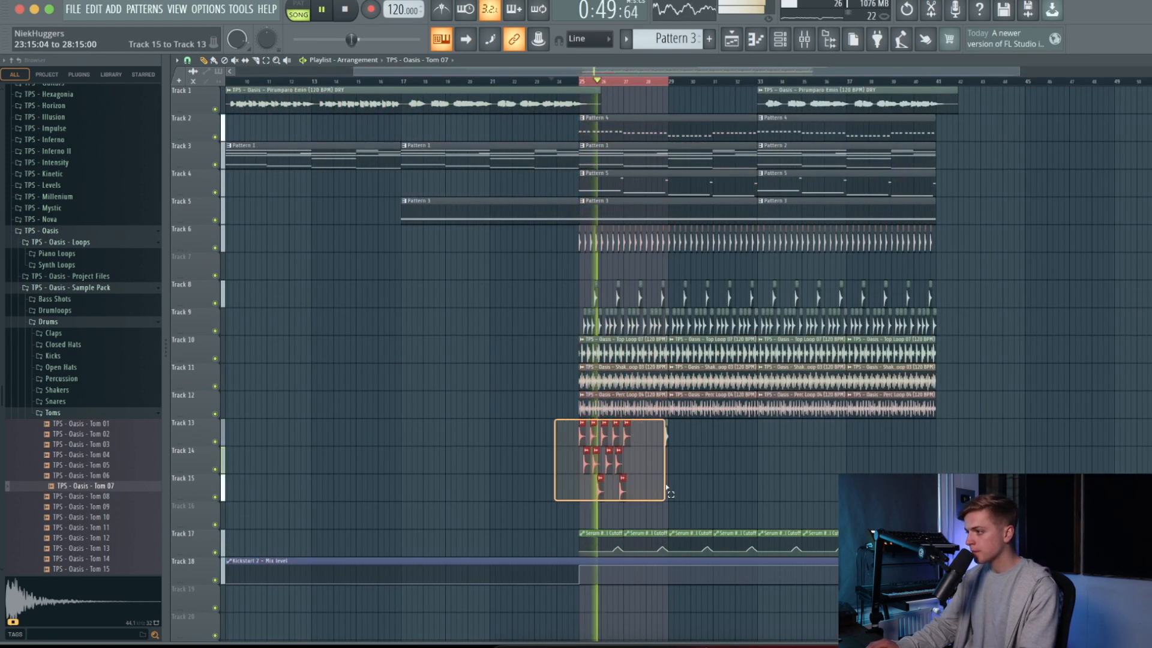
key("ctrl+b")
key("ctrl+b")
key("ctrl+b")
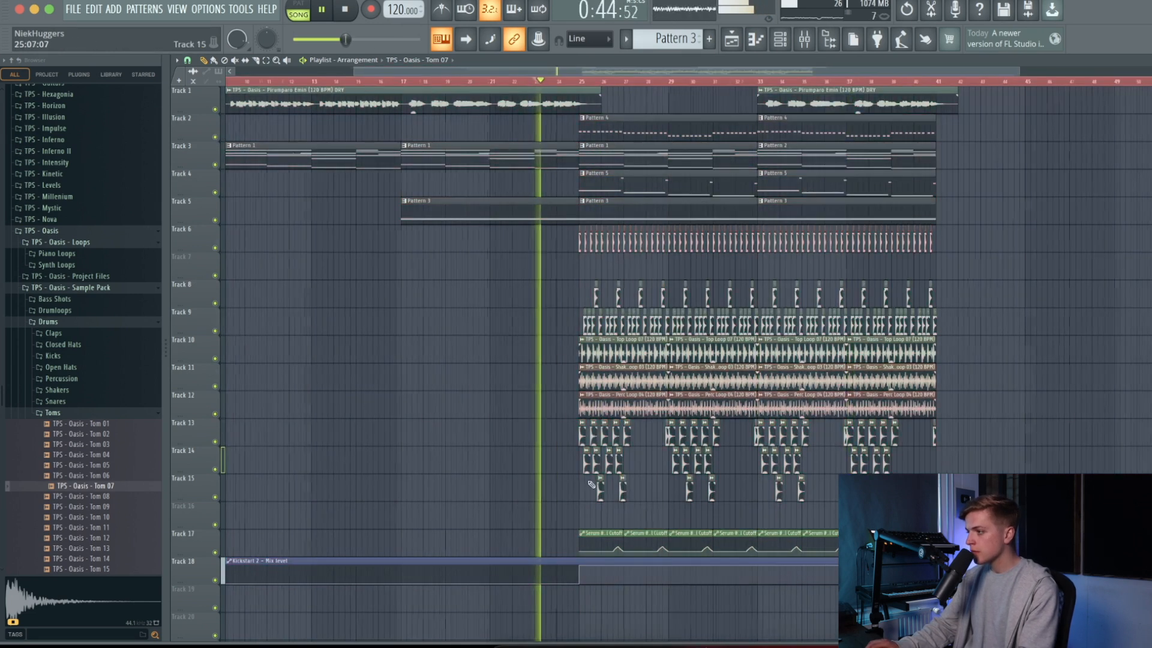
Route Tom 07 to mixer track 33 and load Fruity Parametric EQ 2 in slot 3 and Fruity Delay 3 in slot 4
left_click(802, 43)
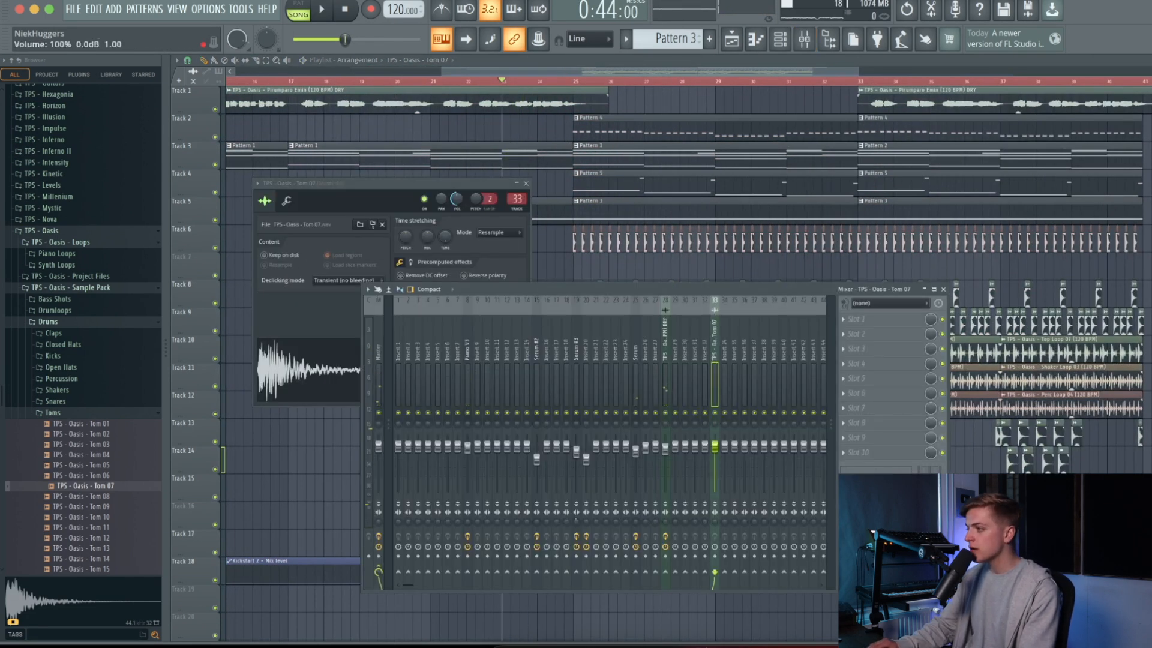
left_click(854, 348)
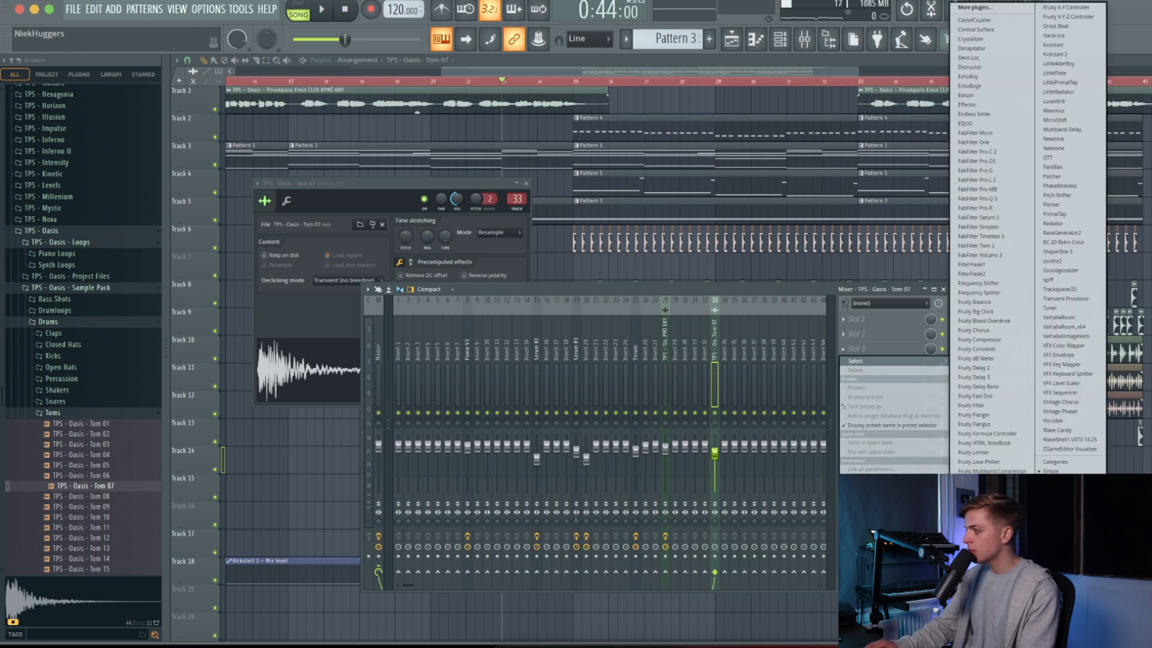
left_click(984, 528)
left_click(842, 365)
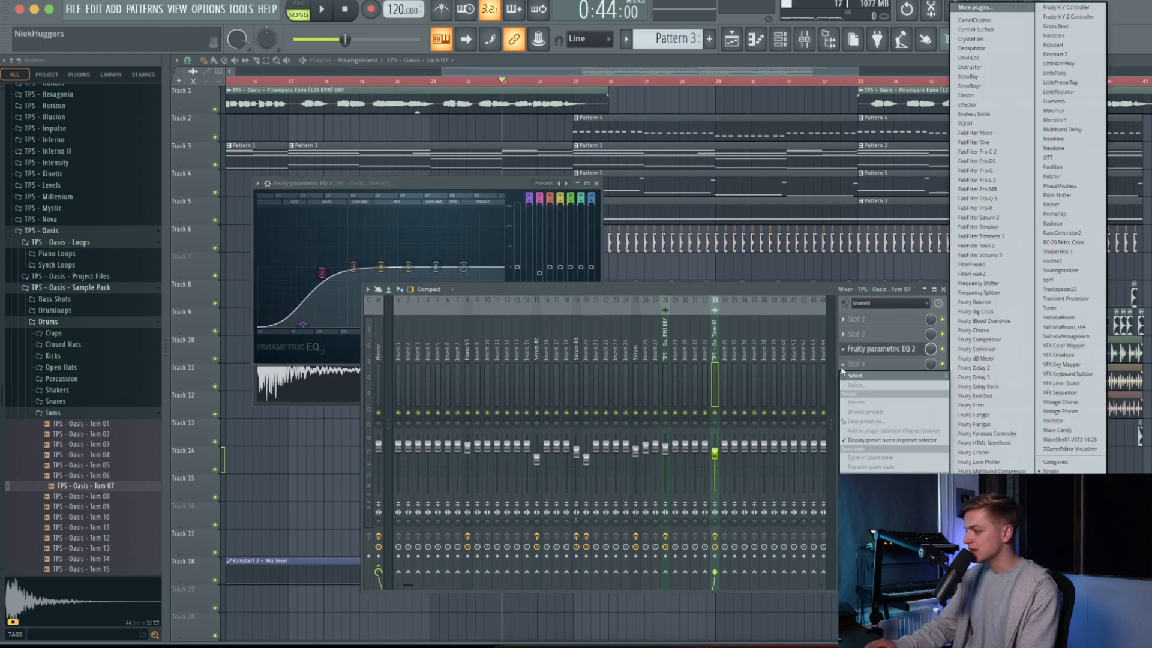
left_click(975, 377)
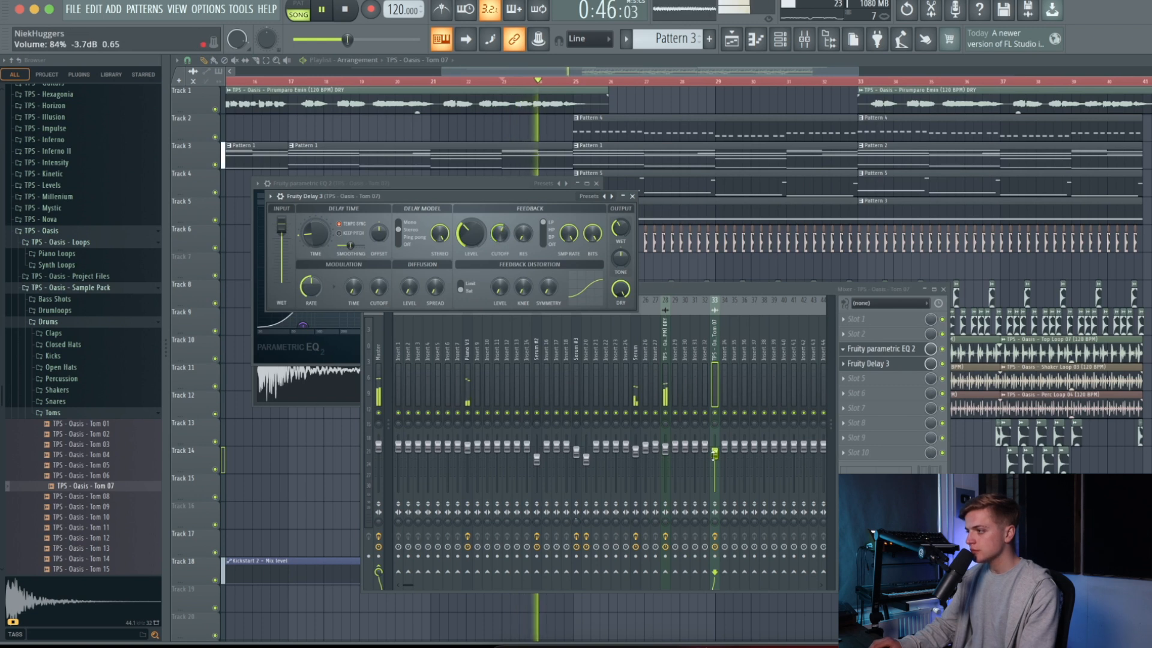
Balance the Tom 07 mixer track with the delay's output wet at 33.4%, and add Decapitator in slot 6
left_click_drag(714, 452, 714, 454)
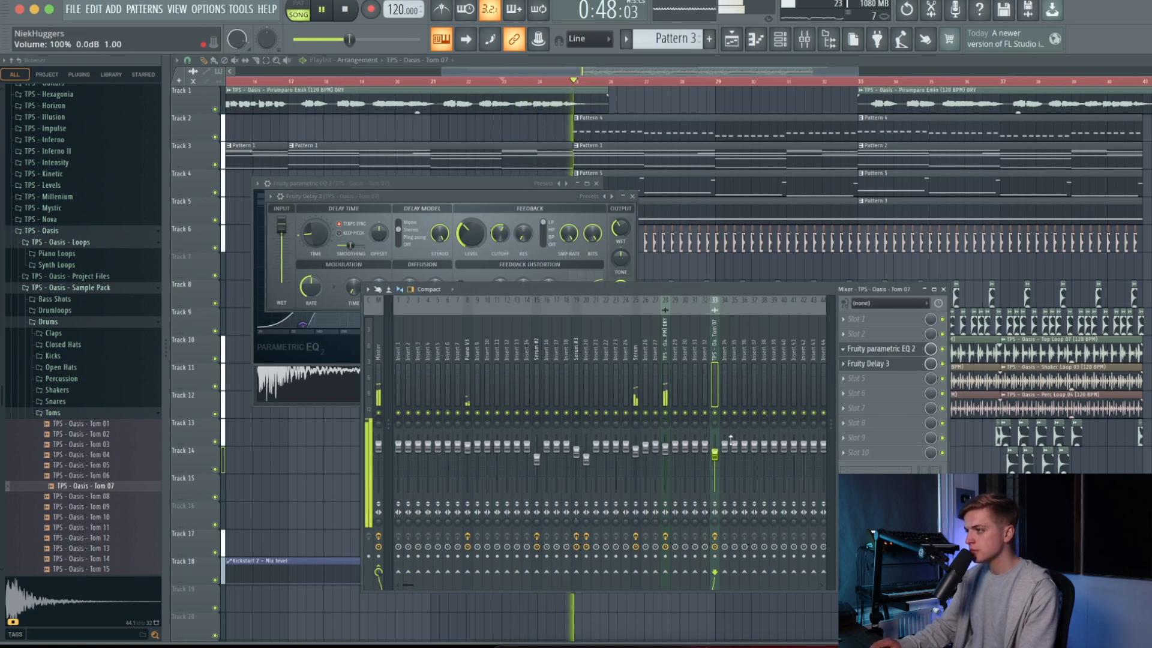
left_click(621, 228)
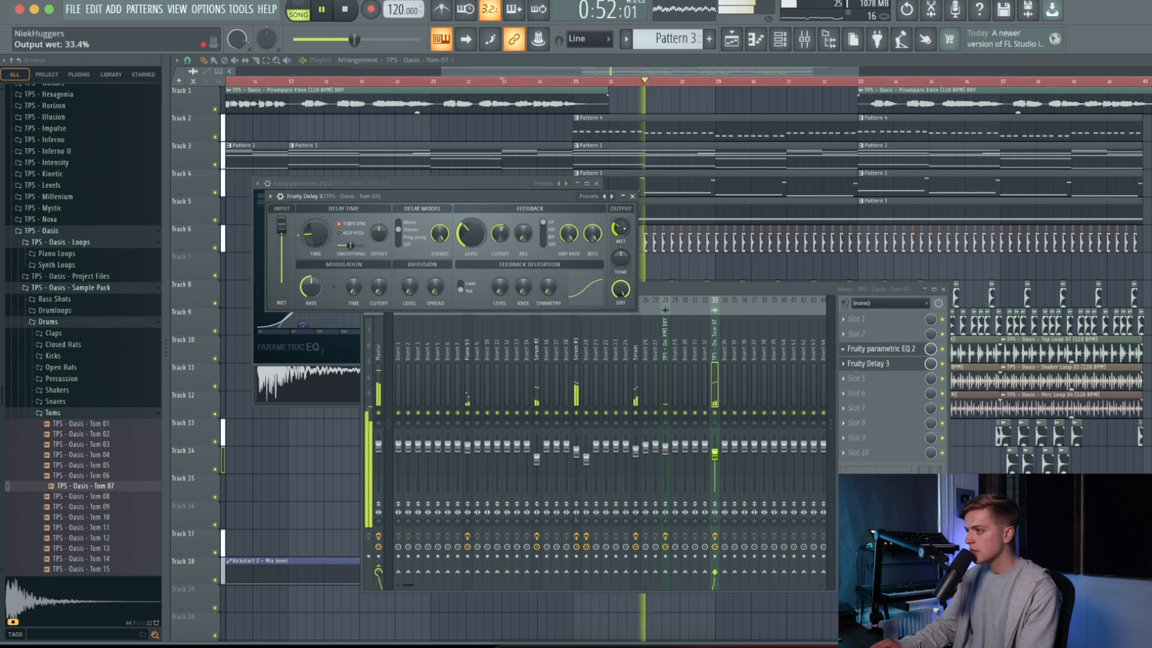
left_click(857, 393)
mouse_move(858, 405)
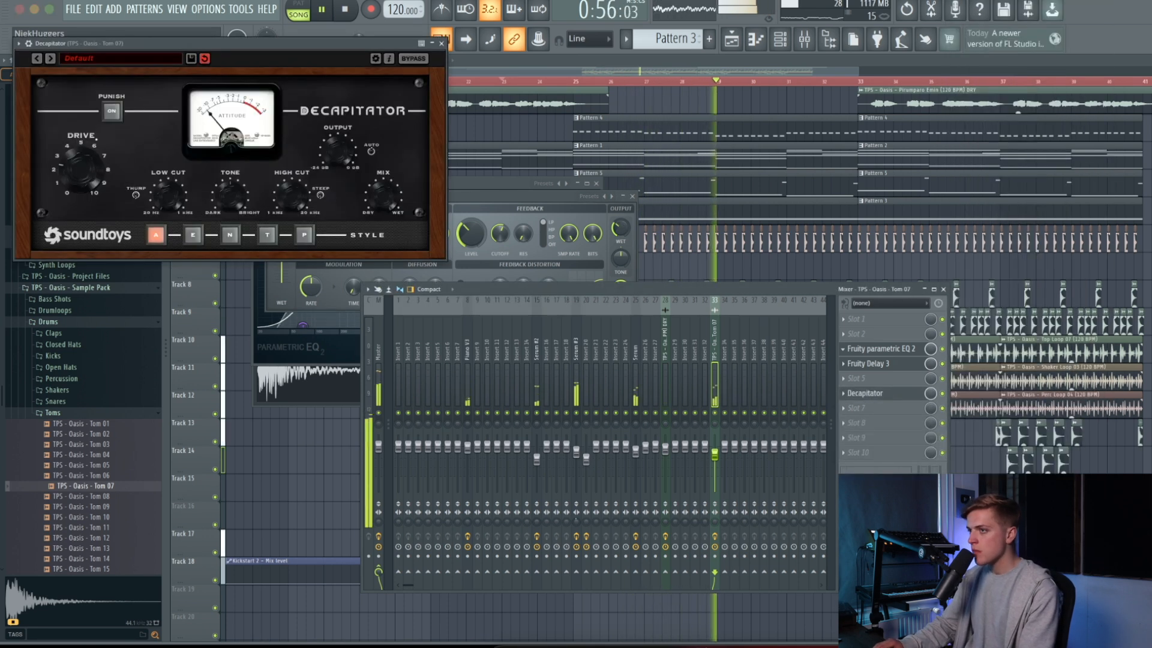
left_click(744, 183)
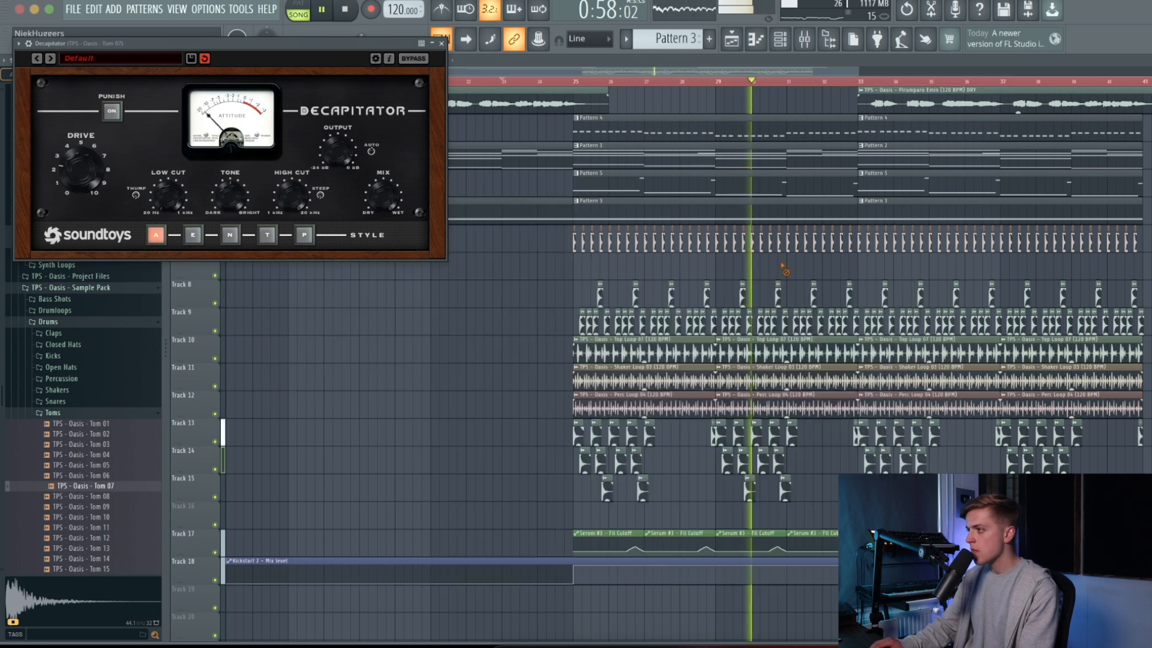
left_click(442, 43)
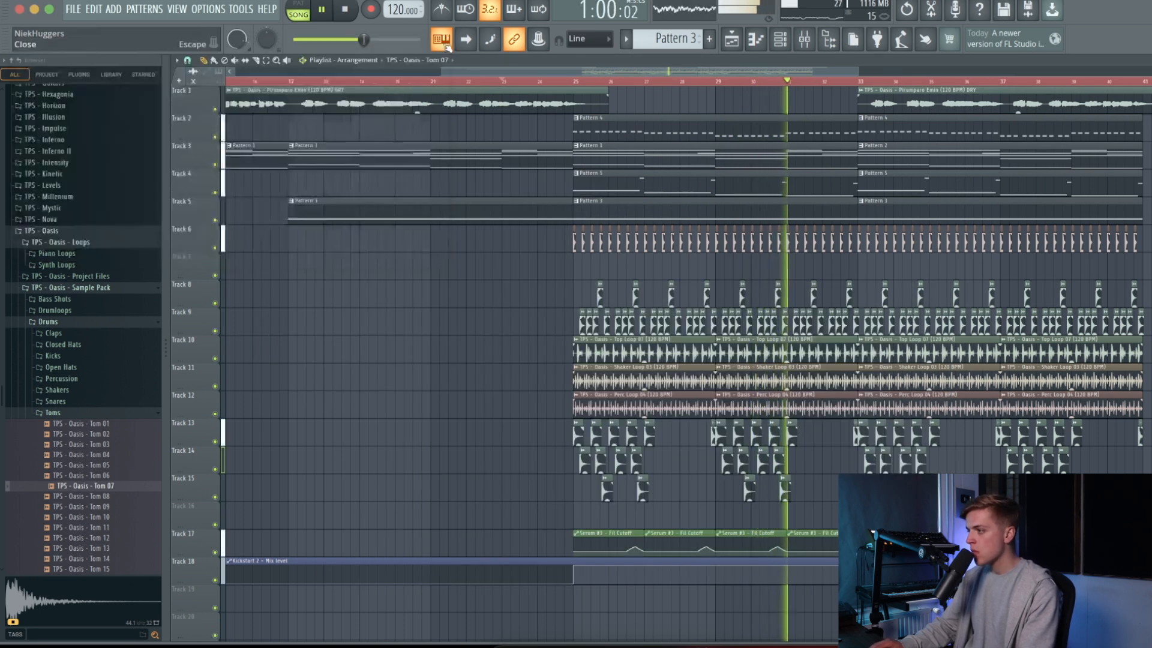
Load the Snare 11 sample onto Track 16 and place clips at 27:04 and 27:06
left_click(66, 401)
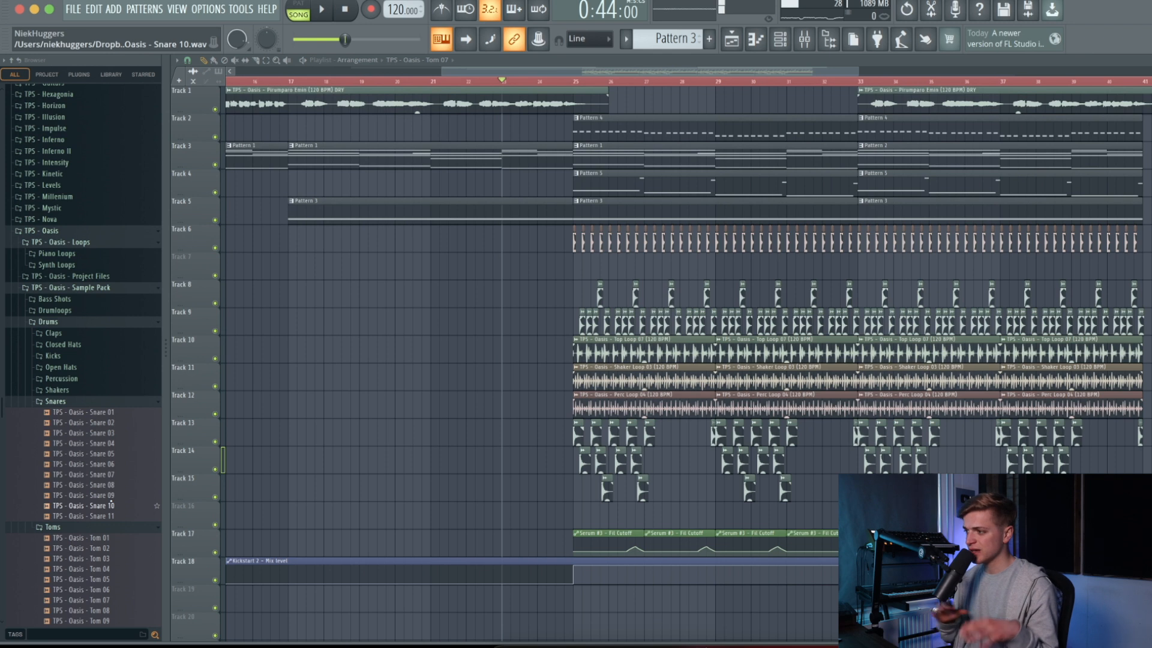
left_click(84, 516)
left_click_drag(740, 516, 649, 516)
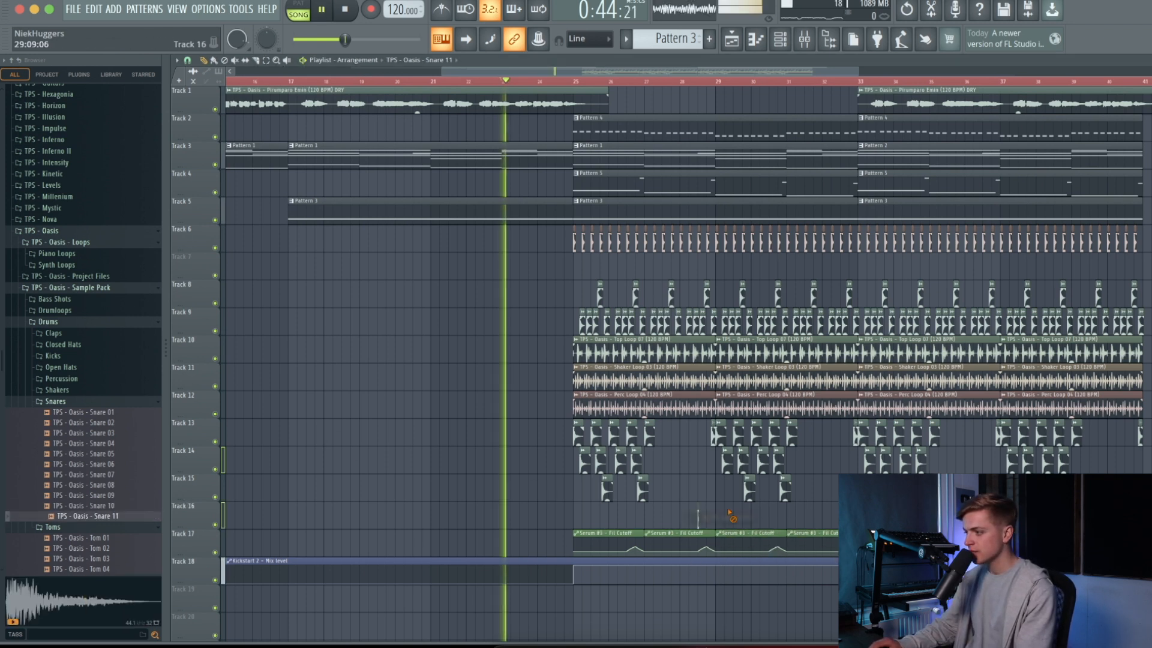
scroll(649, 516, "up", 6)
scroll(645, 515, "up", 2)
left_click(660, 517)
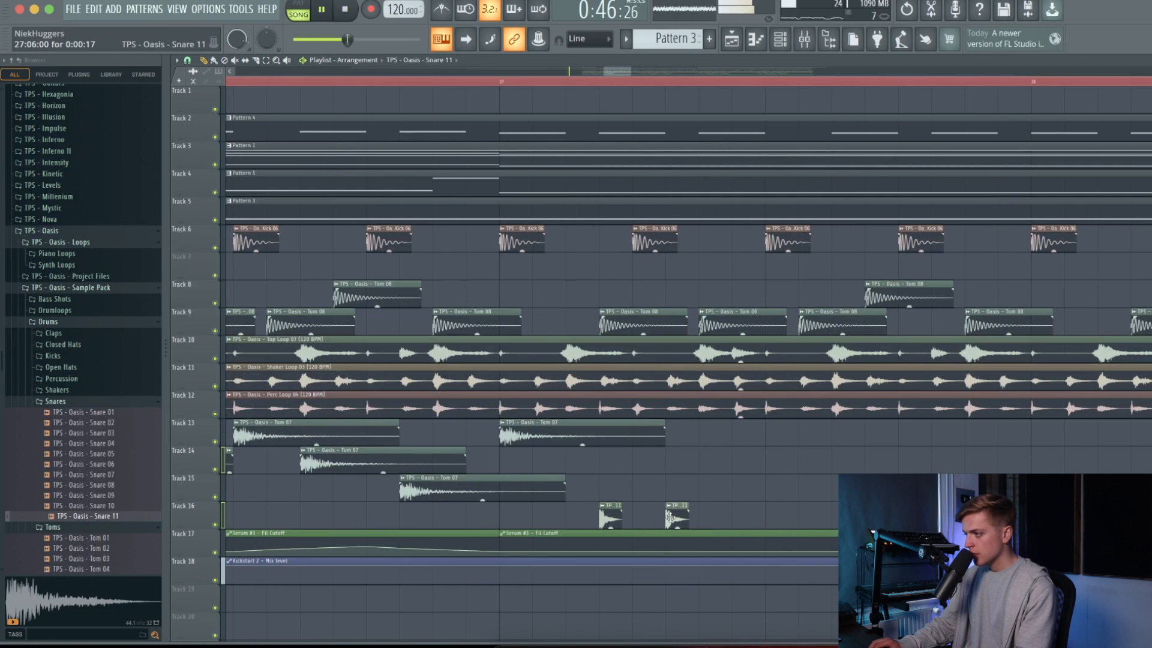
scroll(675, 517, "down", 10)
scroll(660, 489, "up", 5)
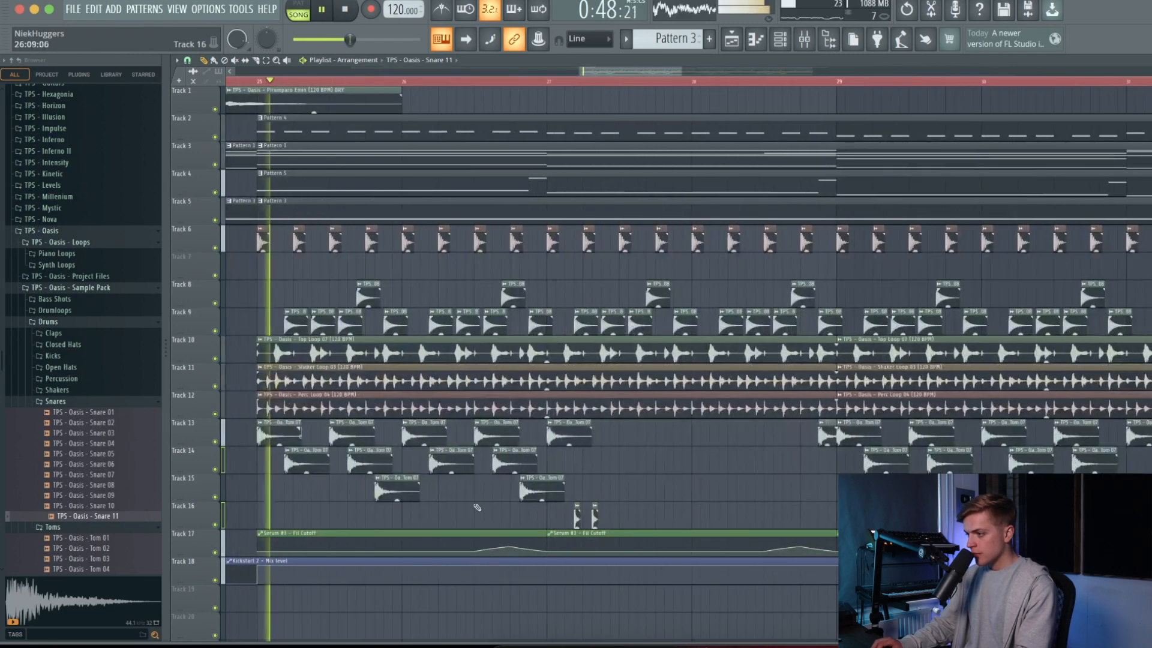
left_click(395, 515)
double_click(396, 517)
right_click(395, 517)
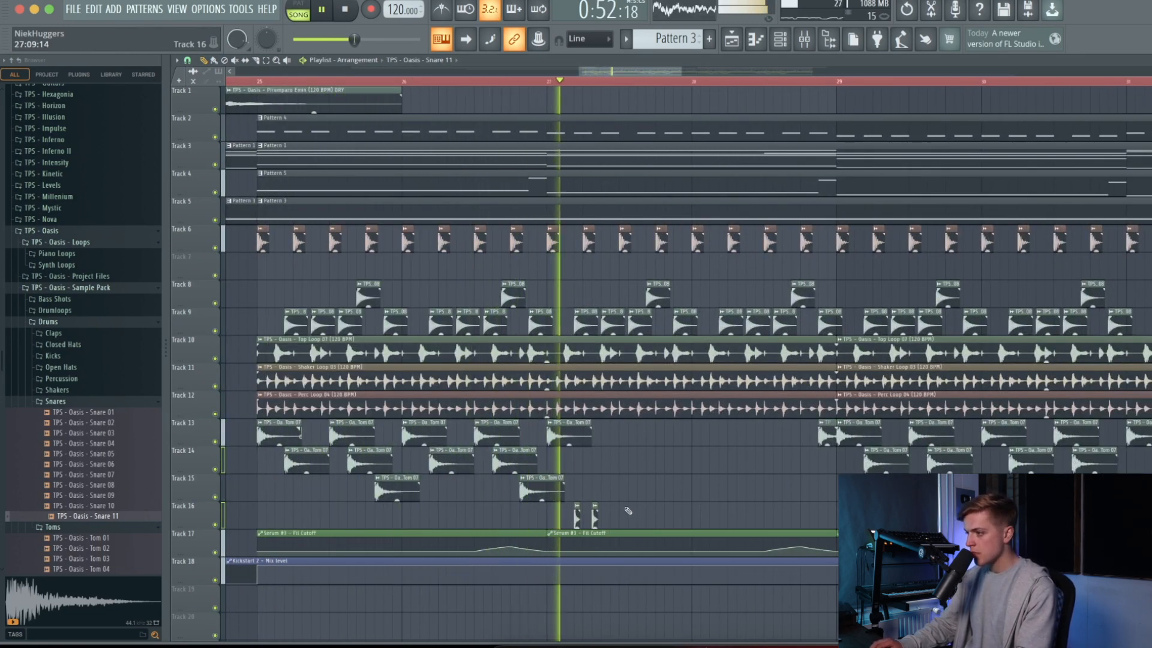
Add Snare 11 clips at 27:12 and 27:15 on Track 16 and duplicate the bar 27 snares into bar 28
left_click(649, 517)
left_click(677, 517)
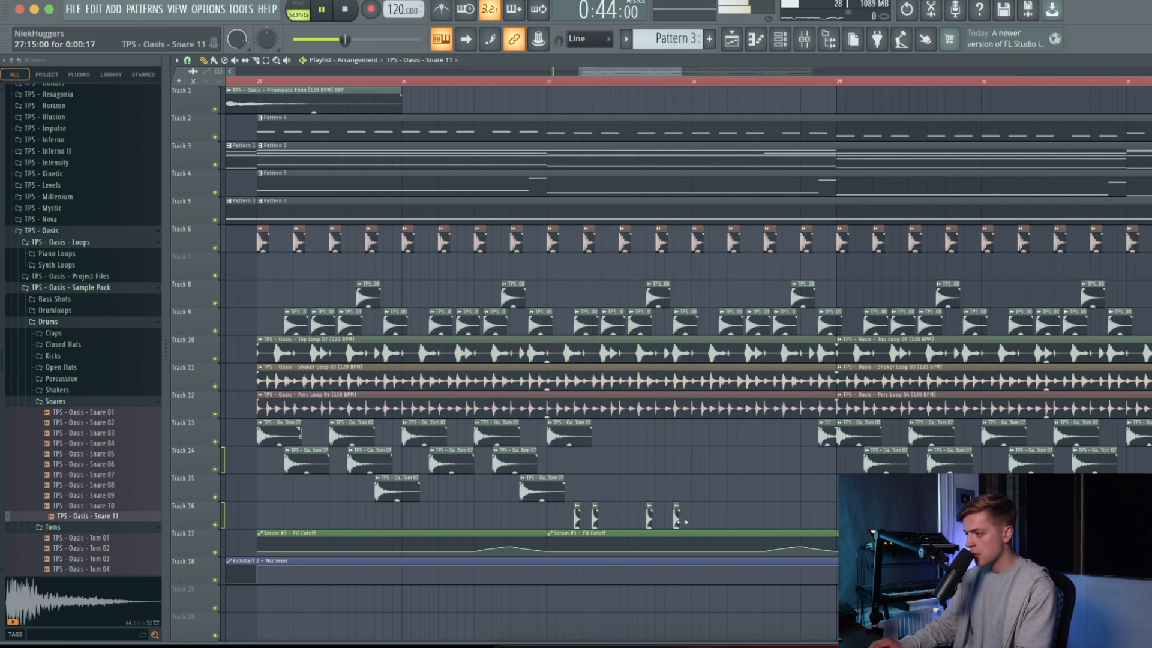
left_click_drag(549, 84, 691, 84)
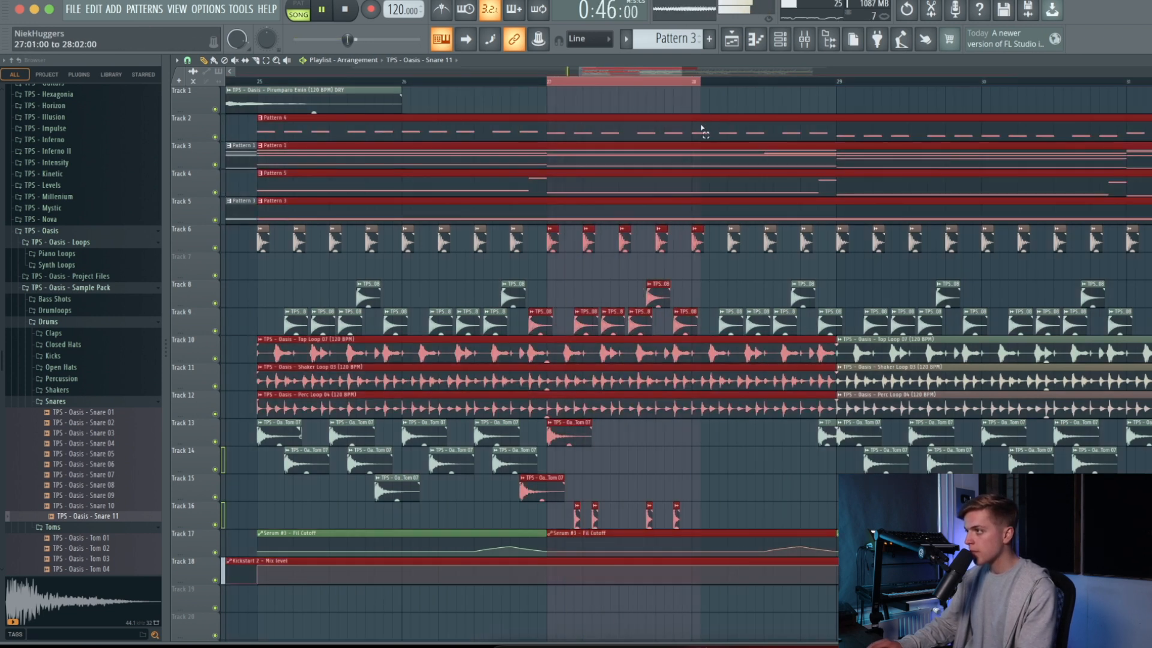
left_click_drag(562, 515, 699, 510)
key("ctrl+b")
scroll(741, 520, "up", 1)
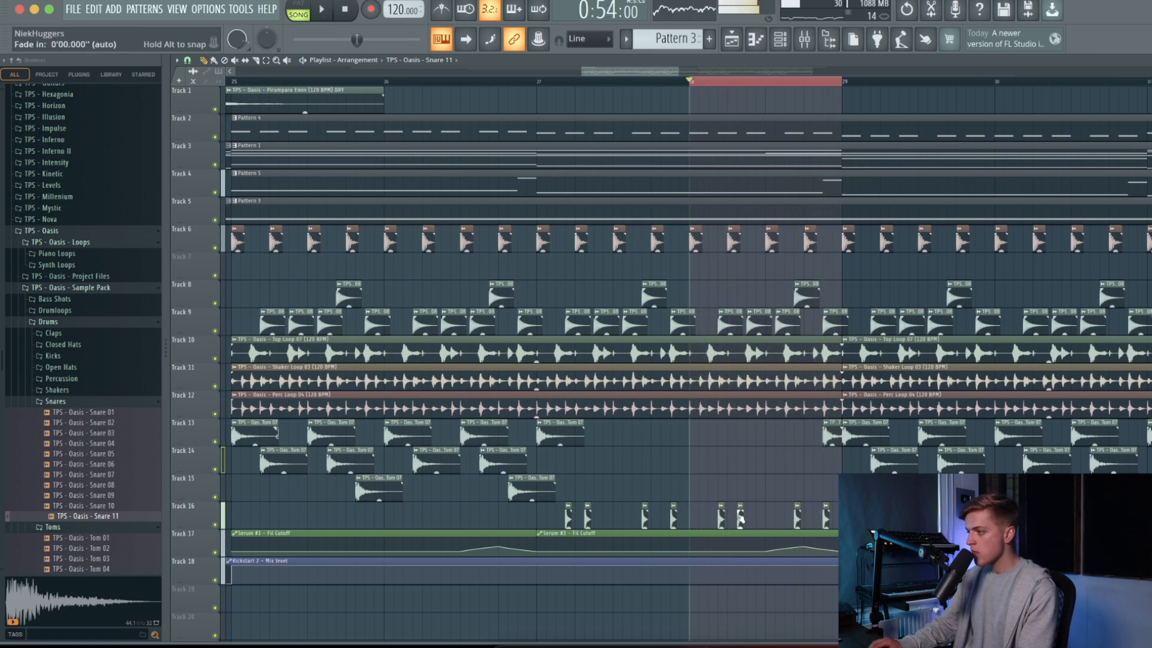
Set the Snare 11 channel volume to 45% (-14.3 dB) in its sample settings
double_click(741, 521)
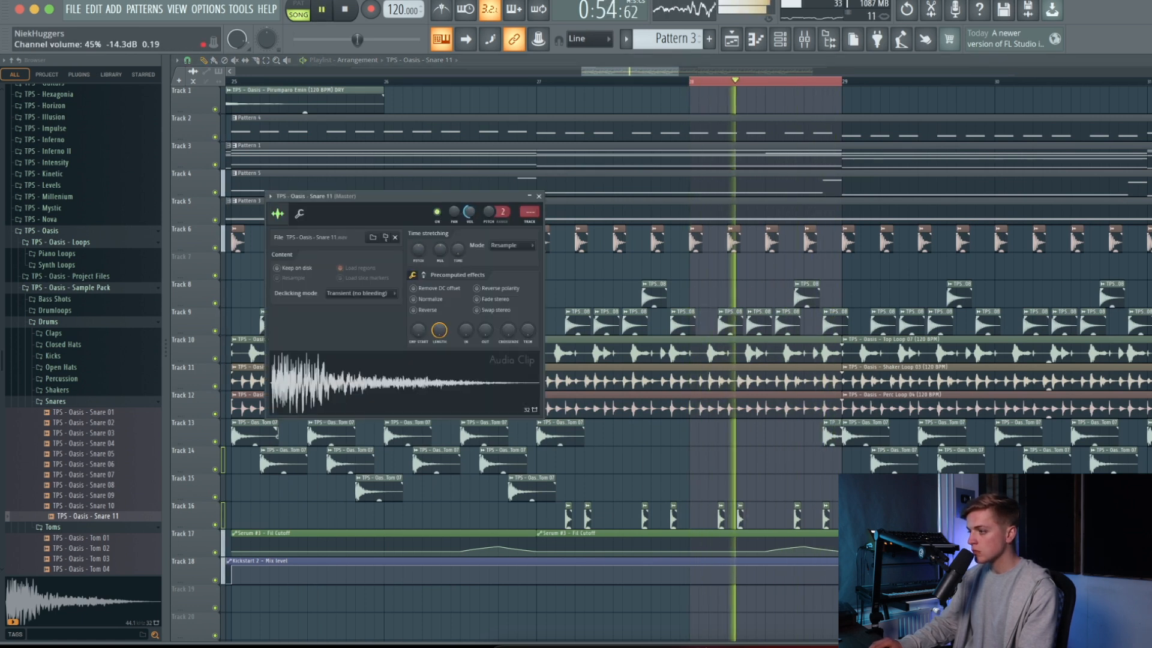
key("Escape")
scroll(741, 463, "down", 5)
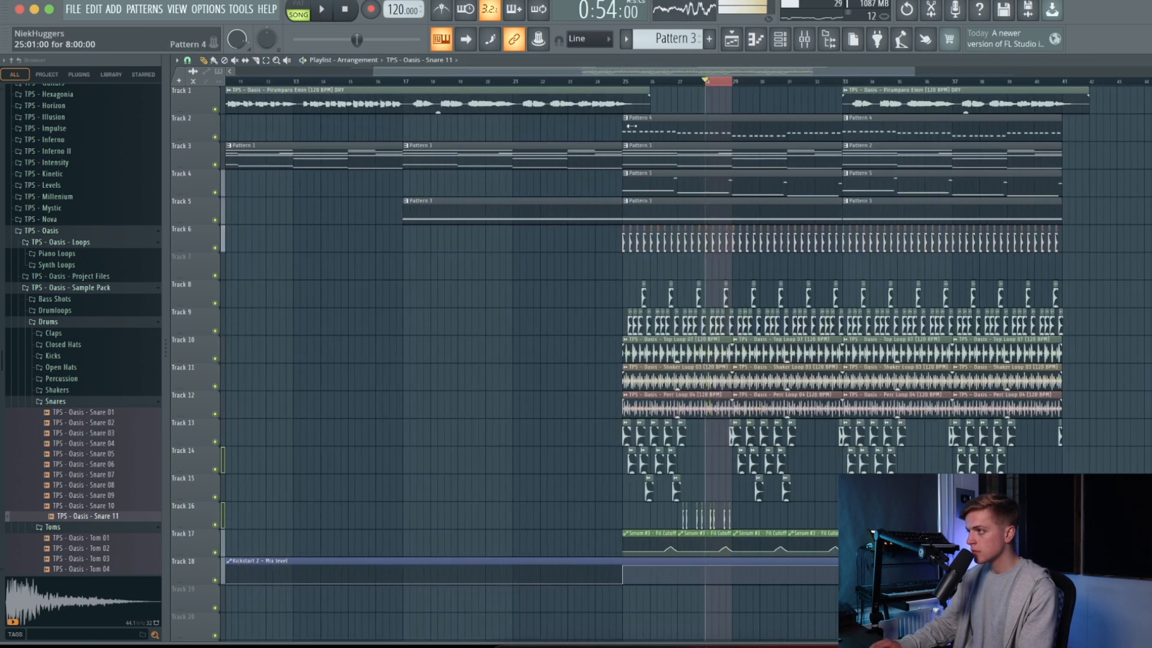
Repeat the bar 27 to 28 snare pattern every four bars through bar 40 and play the arrangement from before the drop
key("super+a")
left_click(615, 82)
left_click_drag(624, 82, 736, 126)
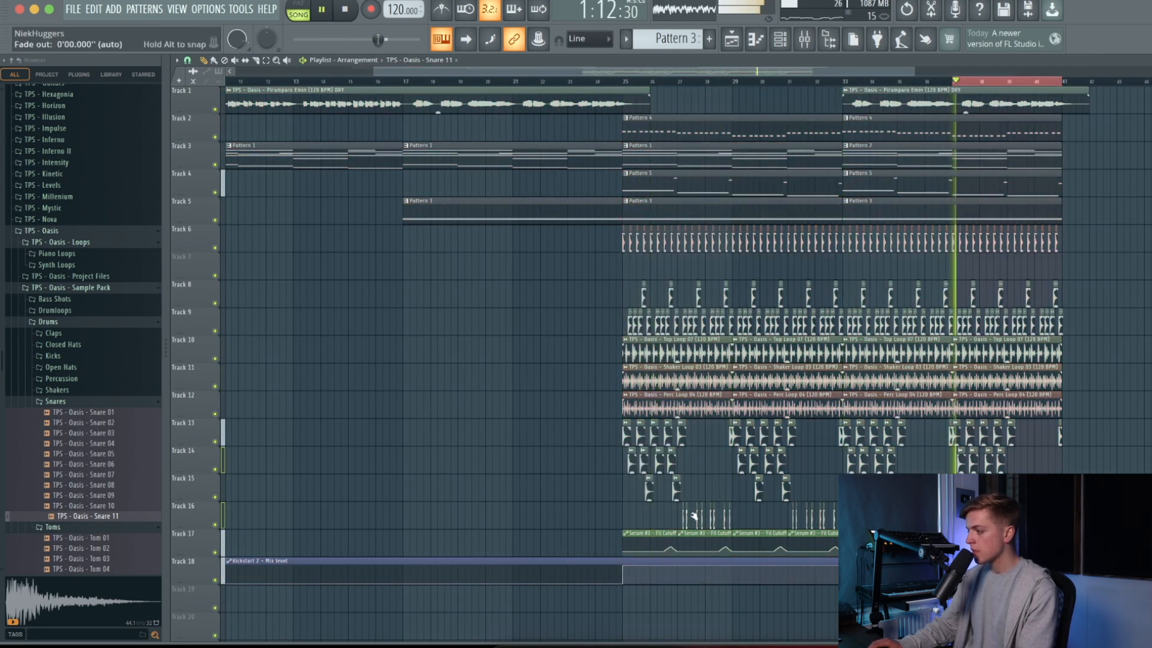
key("super+a")
left_click(603, 81)
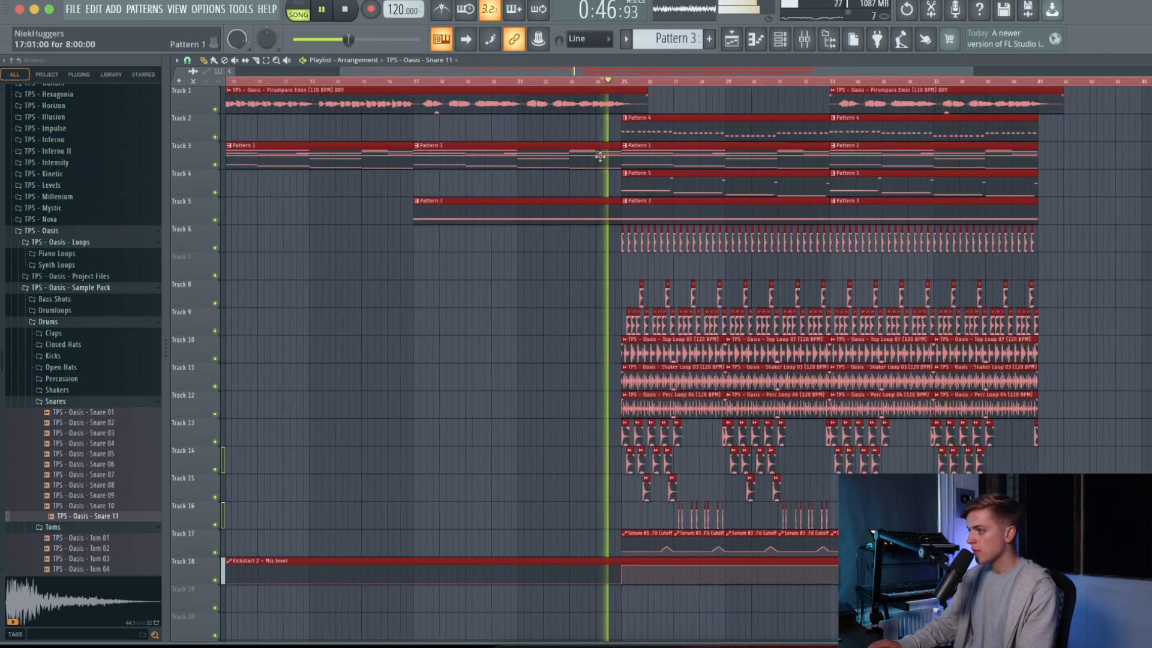
scroll(864, 276, "down", 5)
left_click_drag(880, 286, 196, 632)
left_click(236, 428)
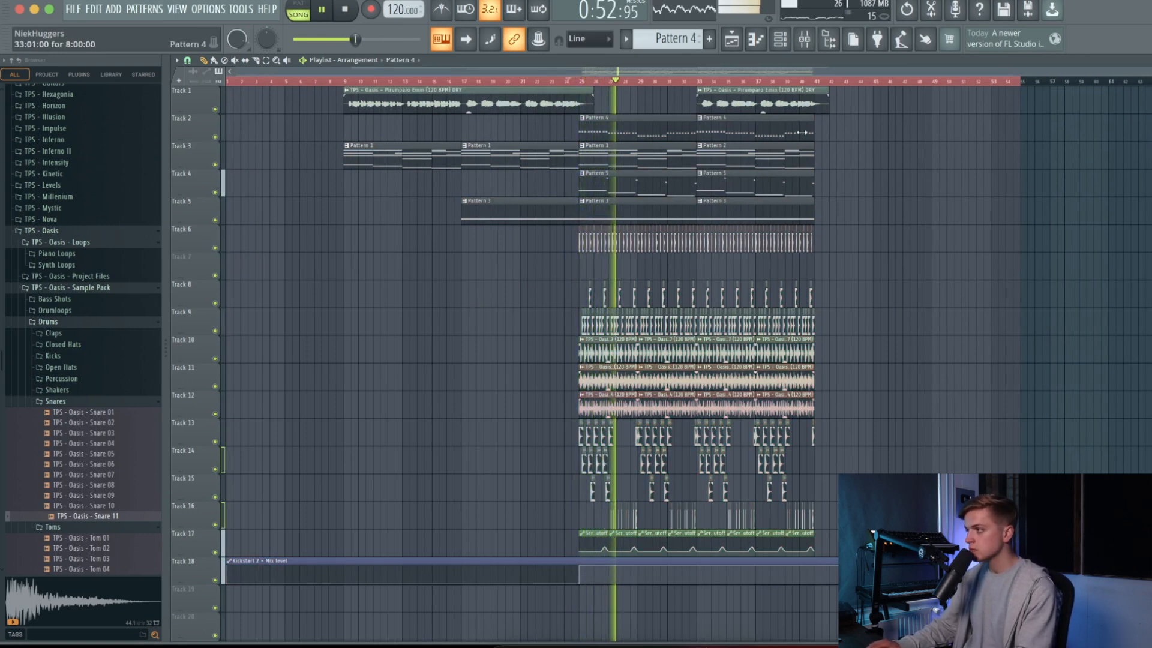
Open the Snare 11 sample settings from its clip at 28:06 while the section plays, and close them
scroll(606, 516, "up", 6)
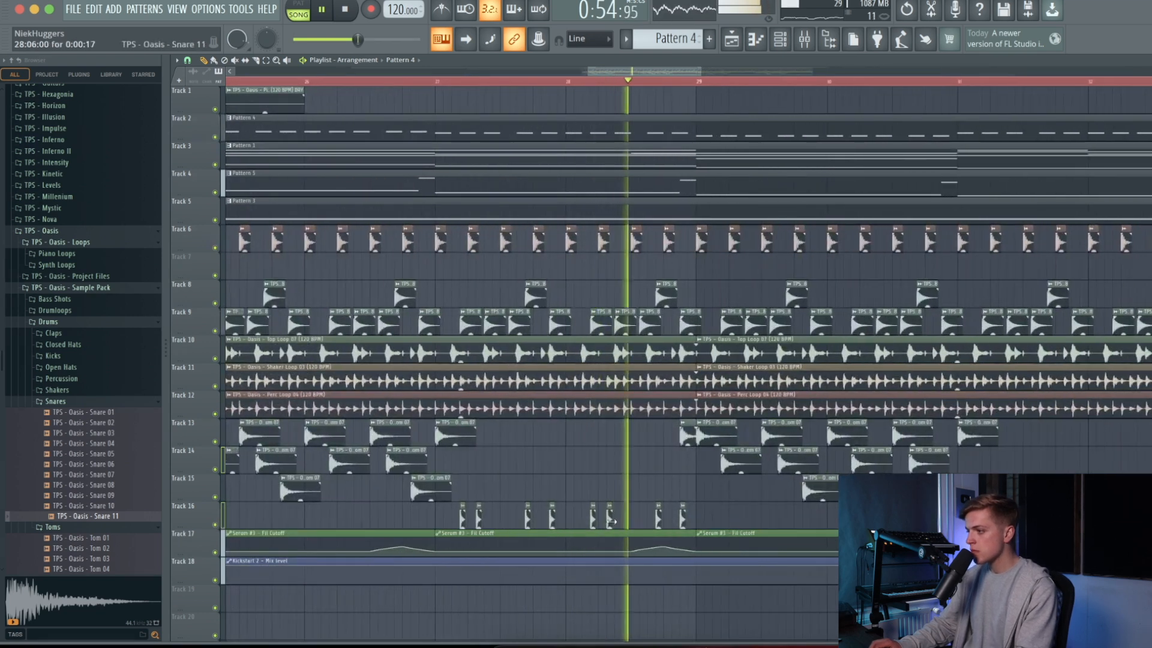
double_click(609, 516)
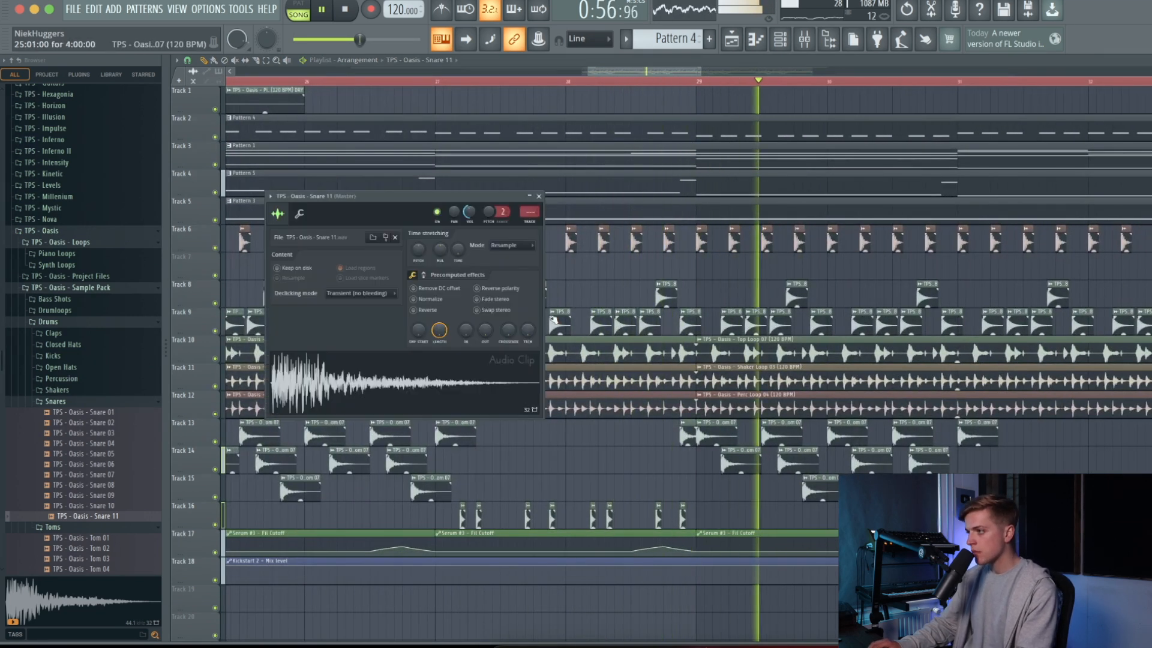
key("Escape")
scroll(502, 288, "down", 6)
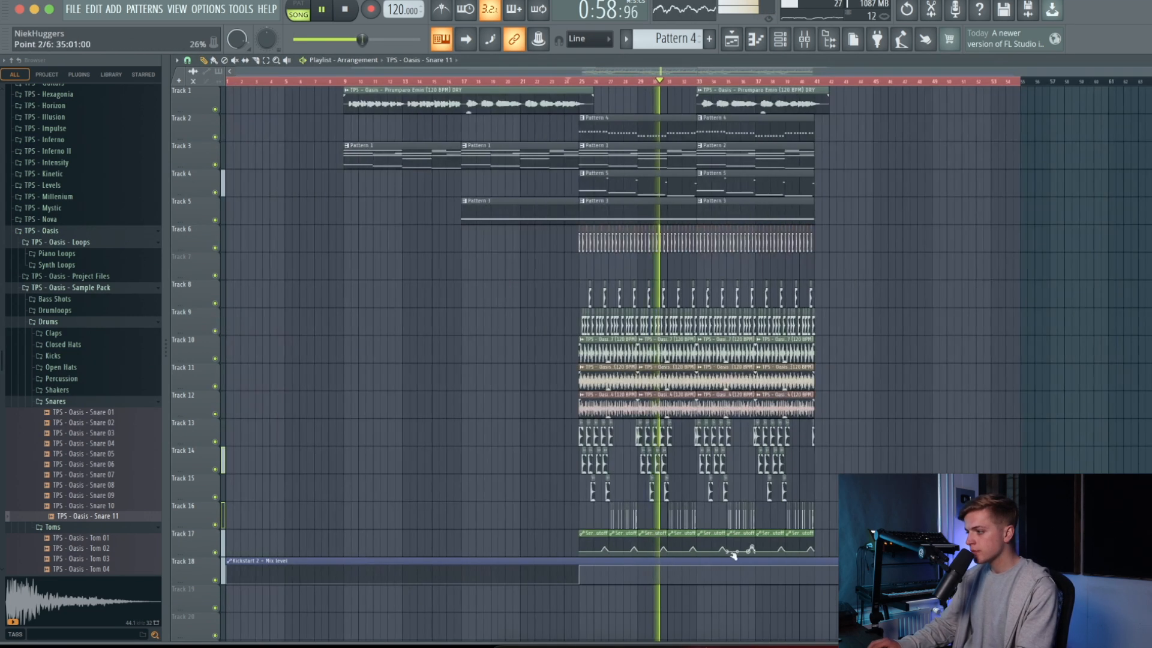
Move the Serum cutoff and Kickstart 2 mix level automation clips down one track, onto Tracks 18 and 19
left_click_drag(824, 543, 386, 578)
key("shift+Down")
key("super+d")
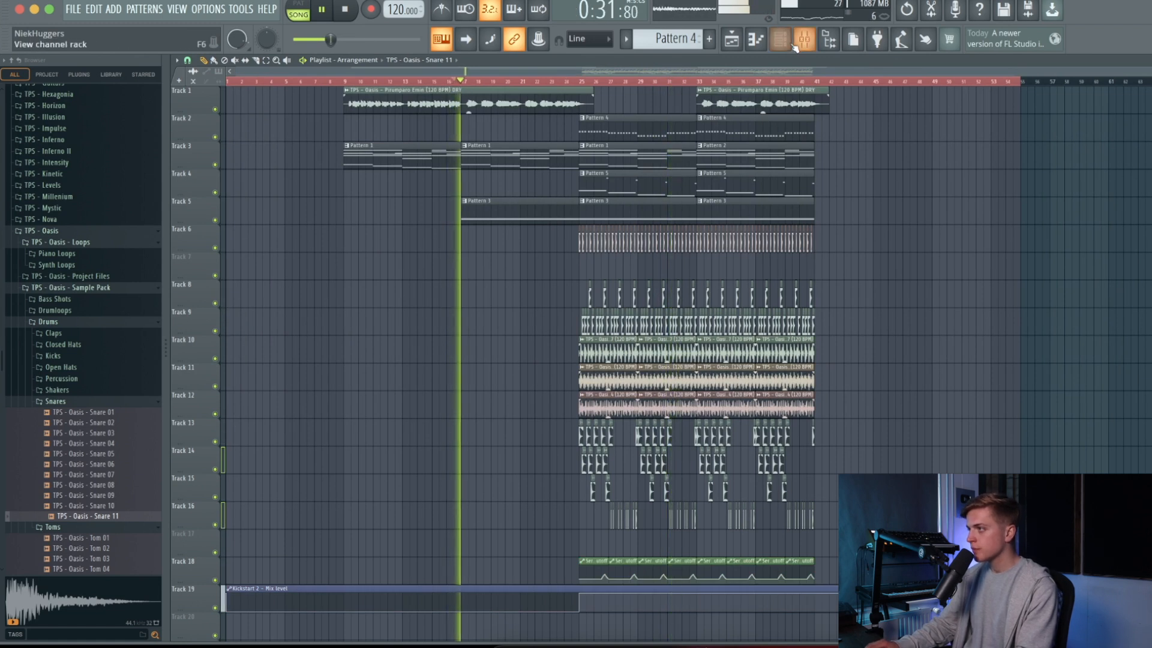
Load Endless Smile into slot 4 of the Master mixer track and touch its Intensity knob, leaving it at 0.0%, during playback
left_click(780, 40)
scroll(679, 39, "up", 3)
left_click(803, 43)
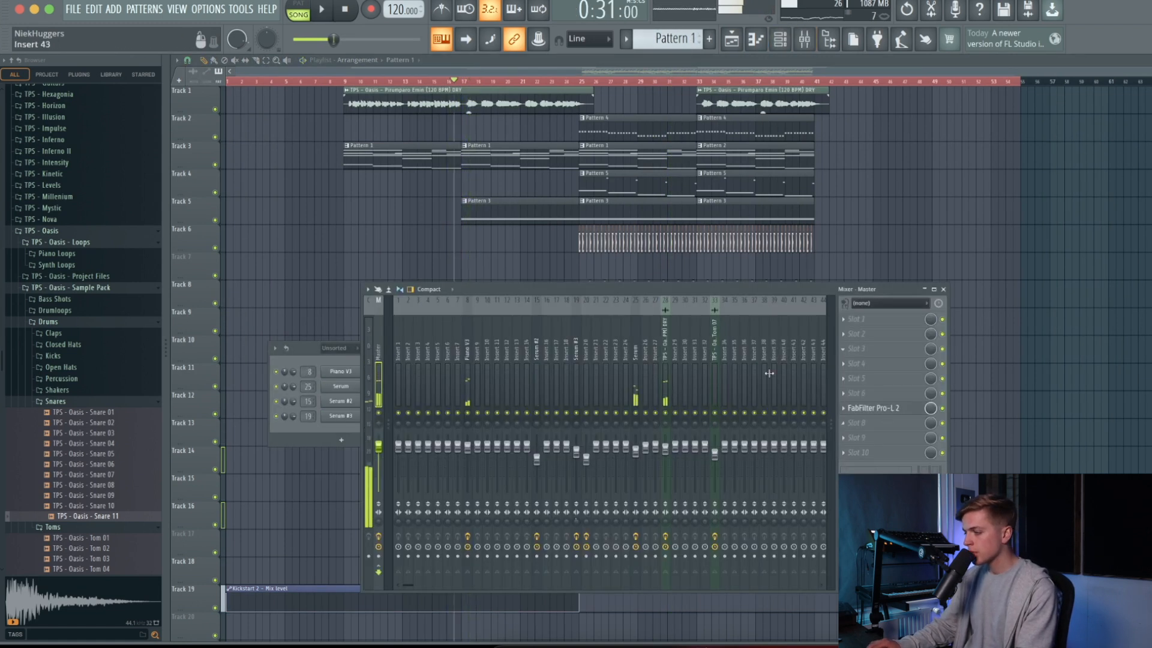
left_click(887, 366)
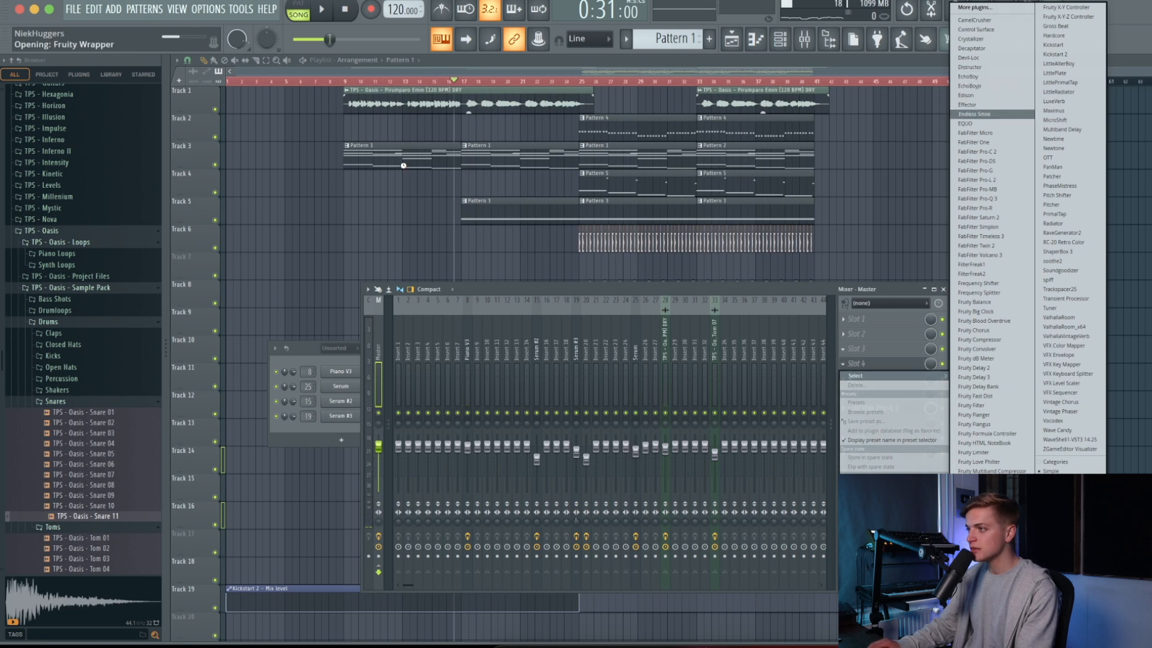
key("space")
left_click_drag(227, 148, 228, 164)
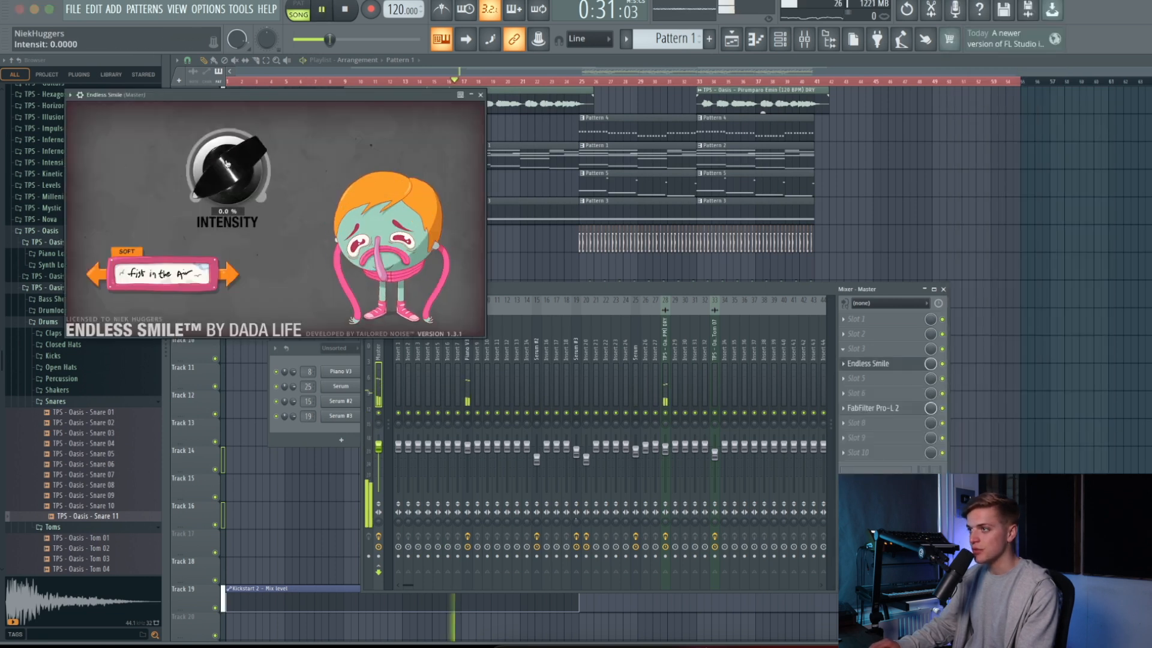
Create an automation clip for the Endless Smile Intensity parameter on Track 7 and stop playback
left_click(249, 11)
mouse_move(278, 143)
left_click(367, 202)
key("space")
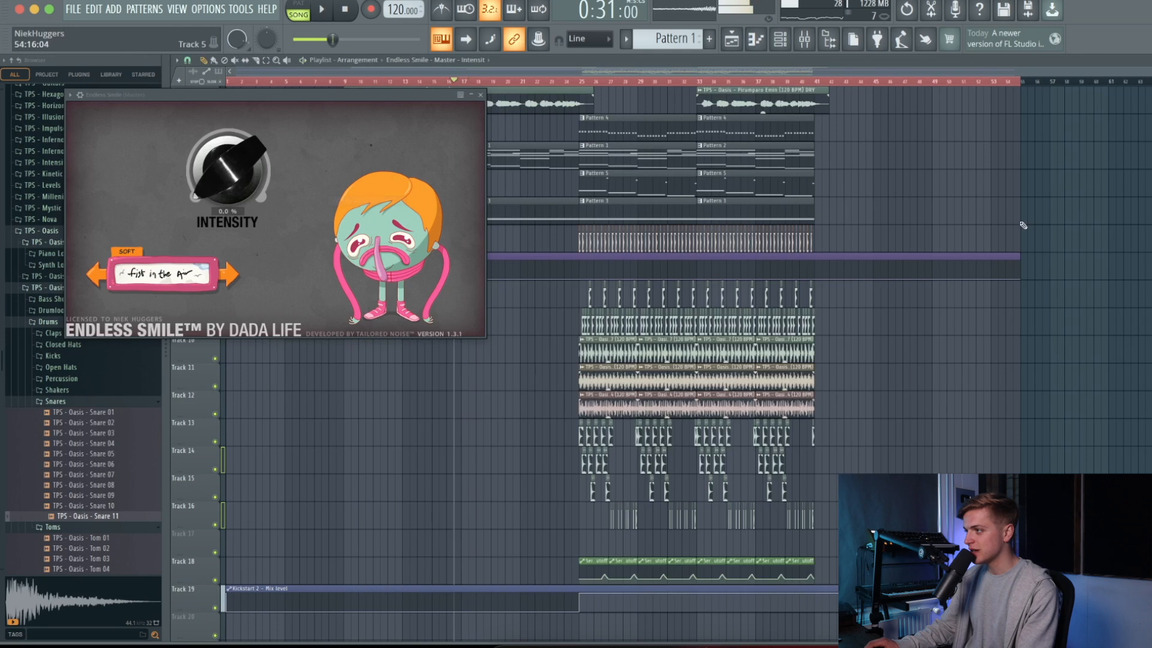
Shape the Endless Smile Intensity automation to rise from bar 17 to about bar 24 and fall to zero at bar 25
left_click(481, 96)
key("space")
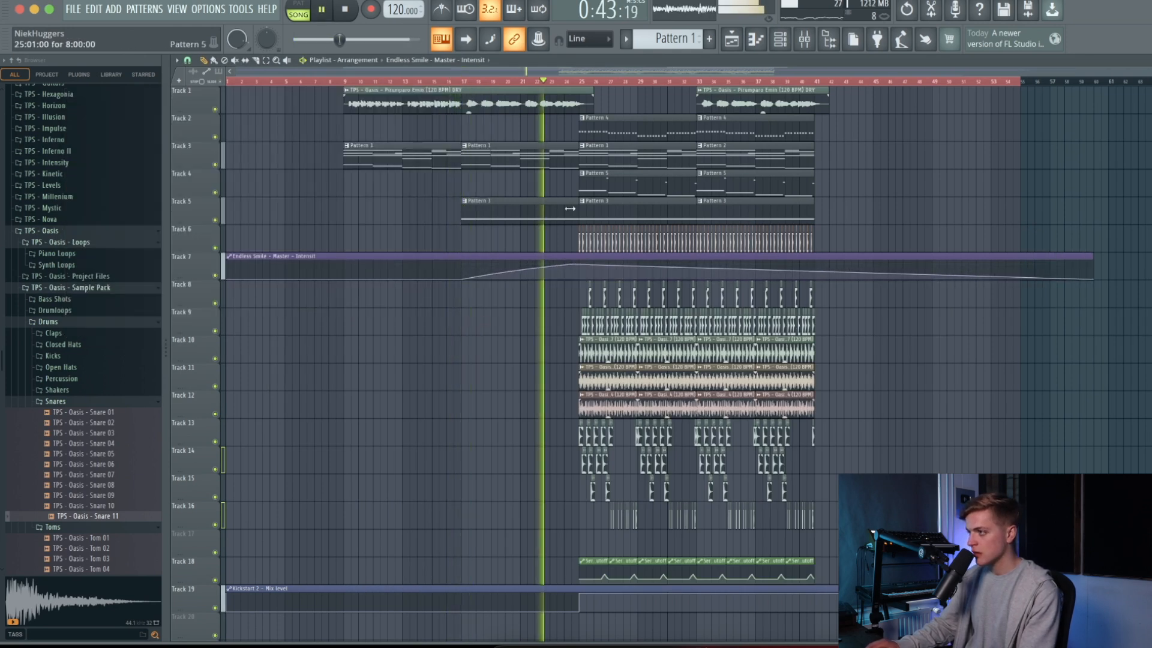
scroll(565, 240, "up", 5)
left_click_drag(591, 264, 564, 271)
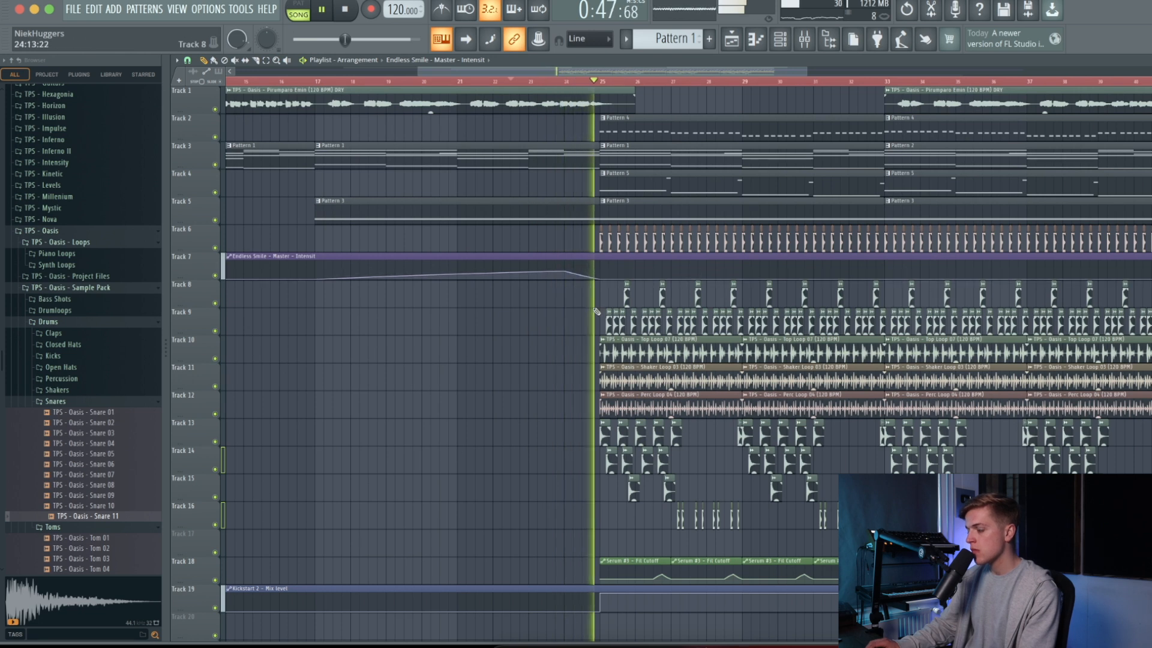
scroll(584, 275, "down", 3)
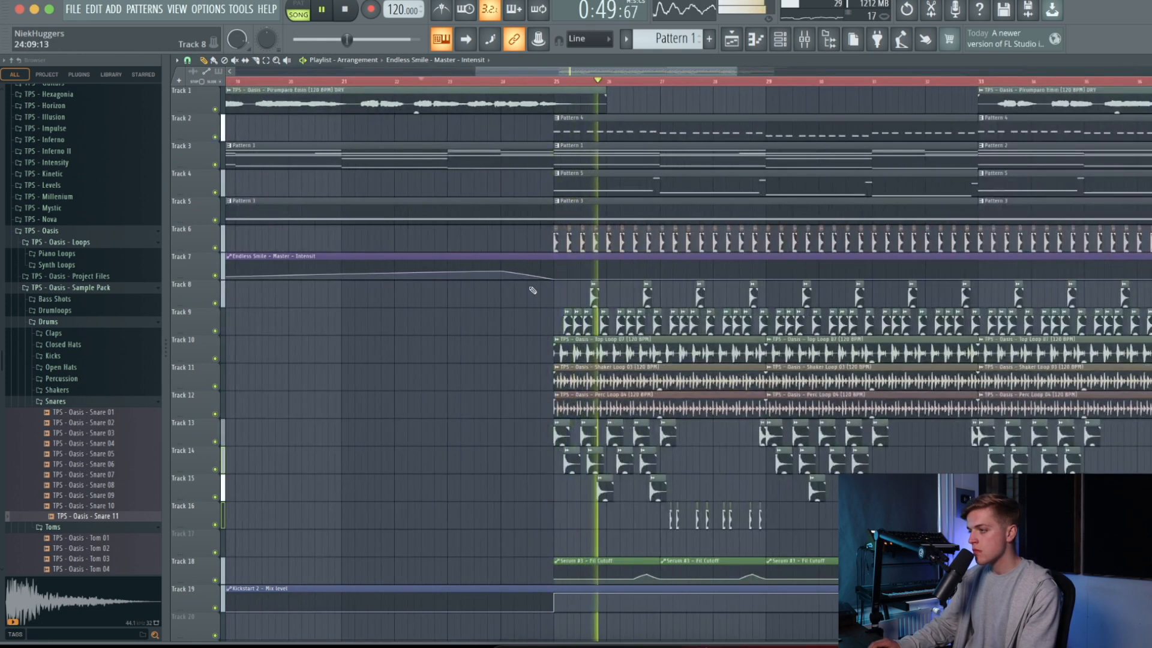
scroll(532, 288, "down", 3)
Browse the Oasis FX samples and place Ambience 03 on Track 17 at bar 9
left_click(56, 401)
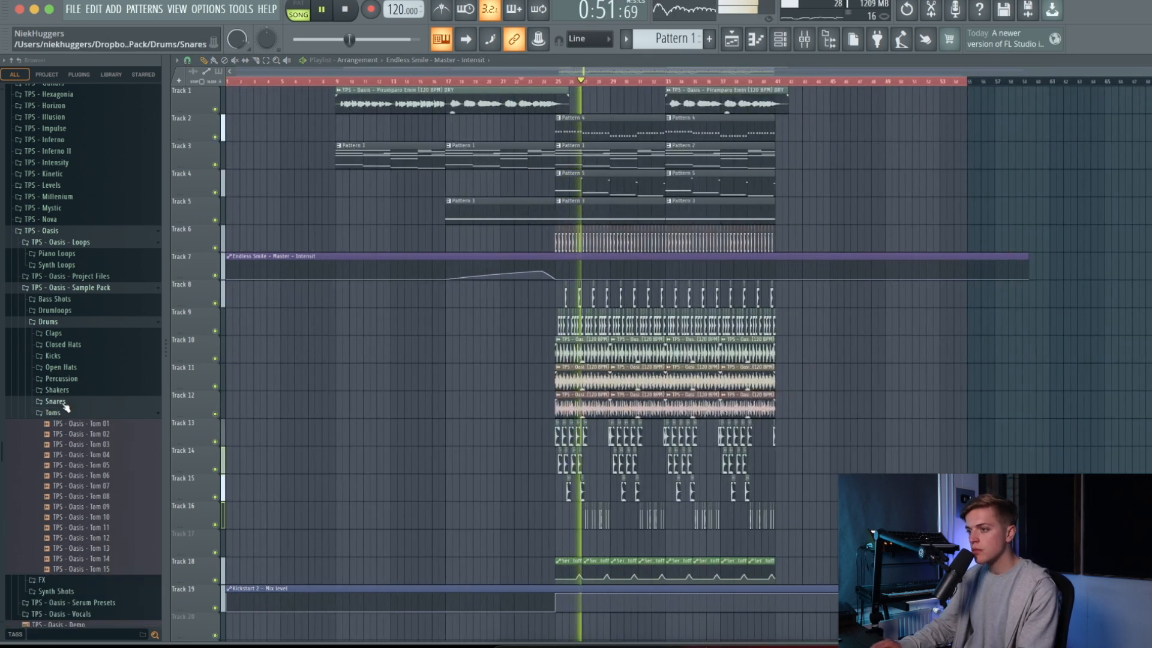
left_click(71, 416)
left_click(81, 424)
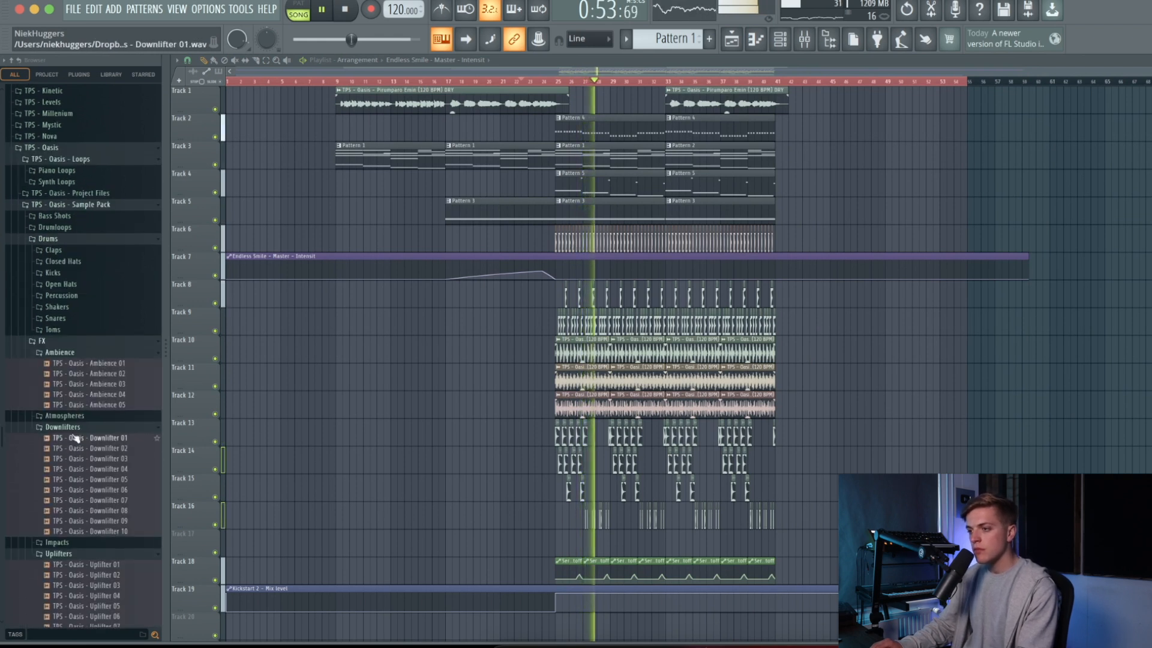
key("space")
left_click_drag(94, 383, 368, 536)
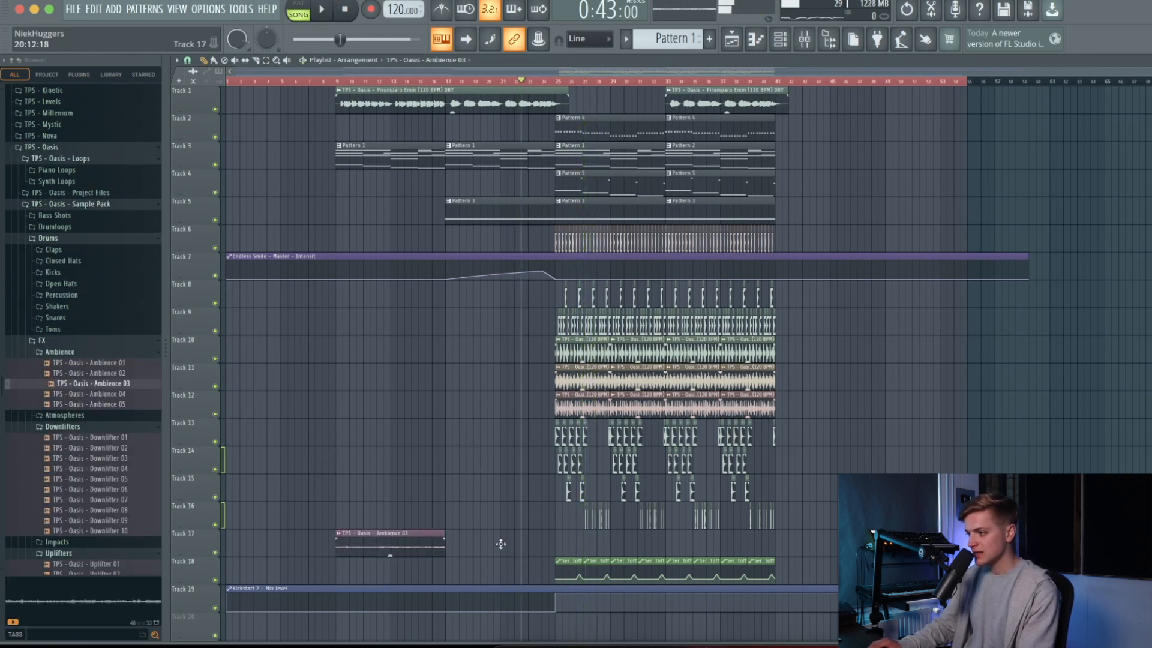
Repeat the Ambience 03 clip through bar 40 on Track 17, then open and close its sample settings while the arrangement plays
left_click_drag(585, 541, 557, 541)
key("space")
left_click(669, 546)
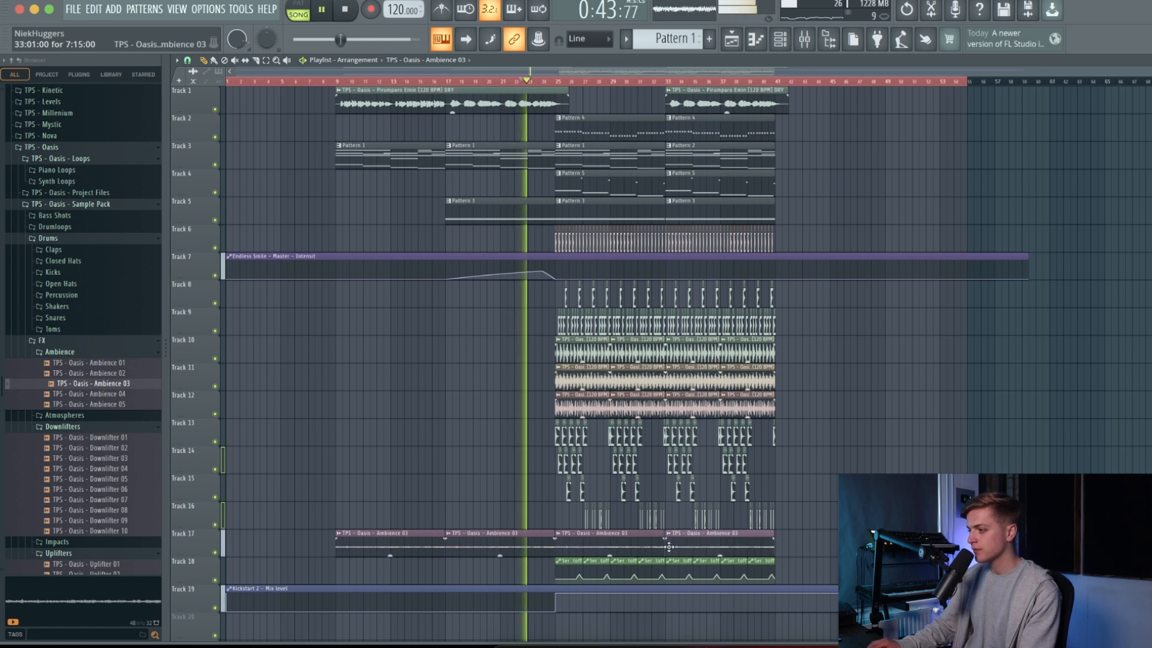
scroll(688, 543, "up", 5)
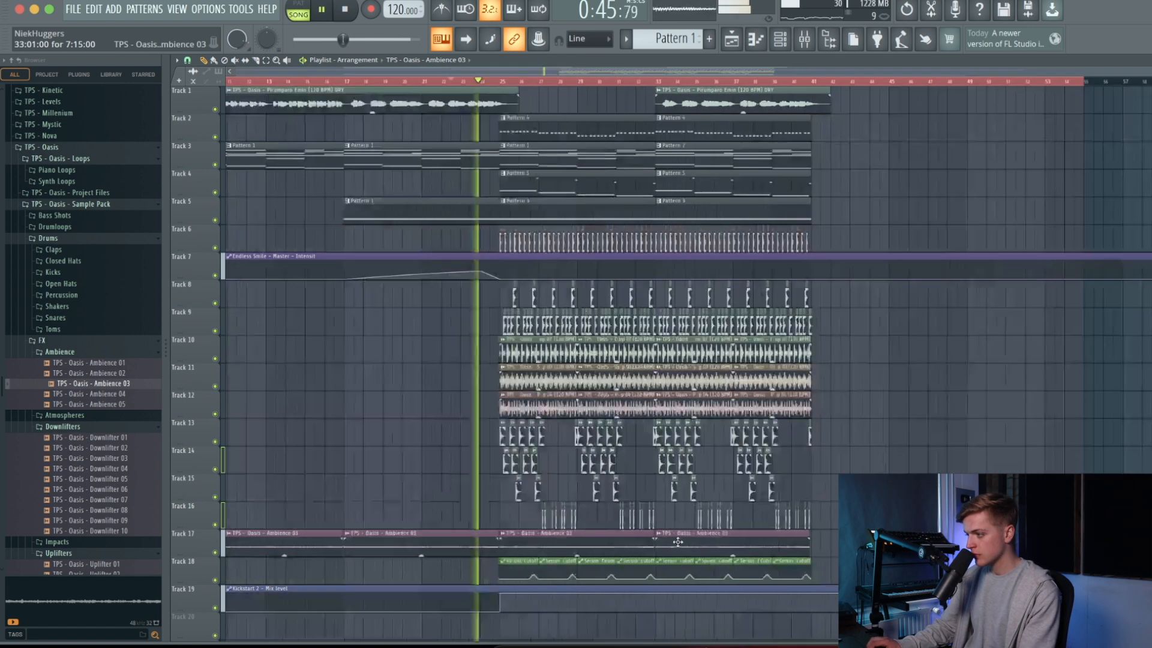
scroll(678, 542, "down", 5)
double_click(674, 541)
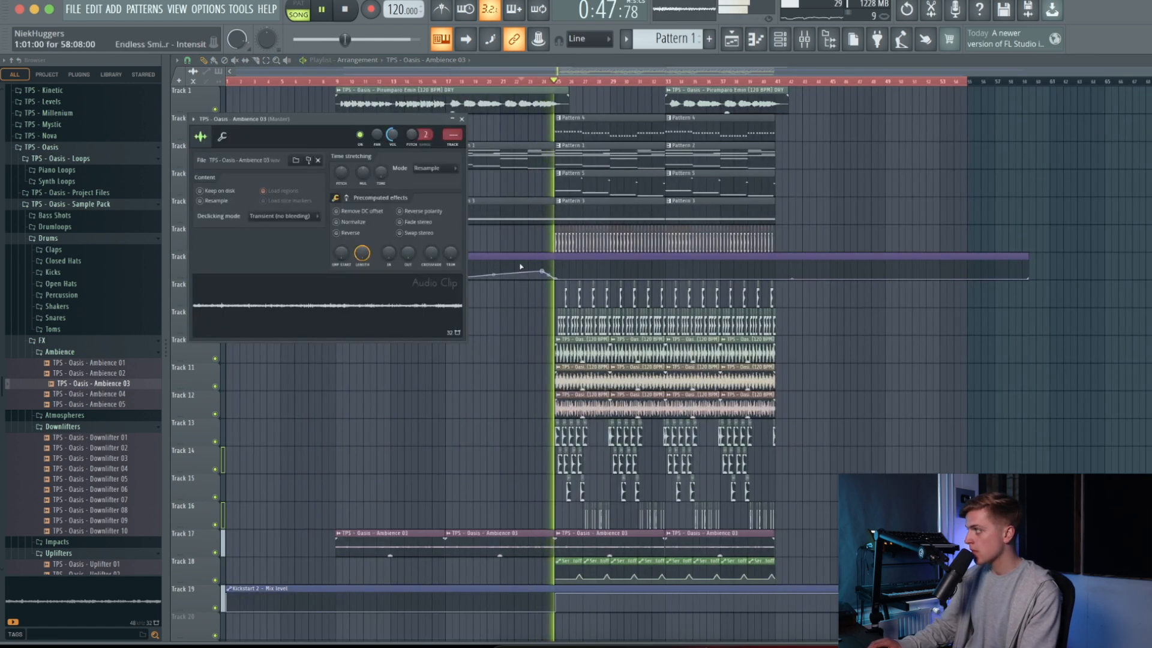
key("Escape")
Move the ambience, Serum cutoff and Kickstart 2 clips down two tracks, onto Tracks 19 to 21
left_click_drag(788, 533, 227, 647)
key("shift+Down")
key("shift+Down")
key("space")
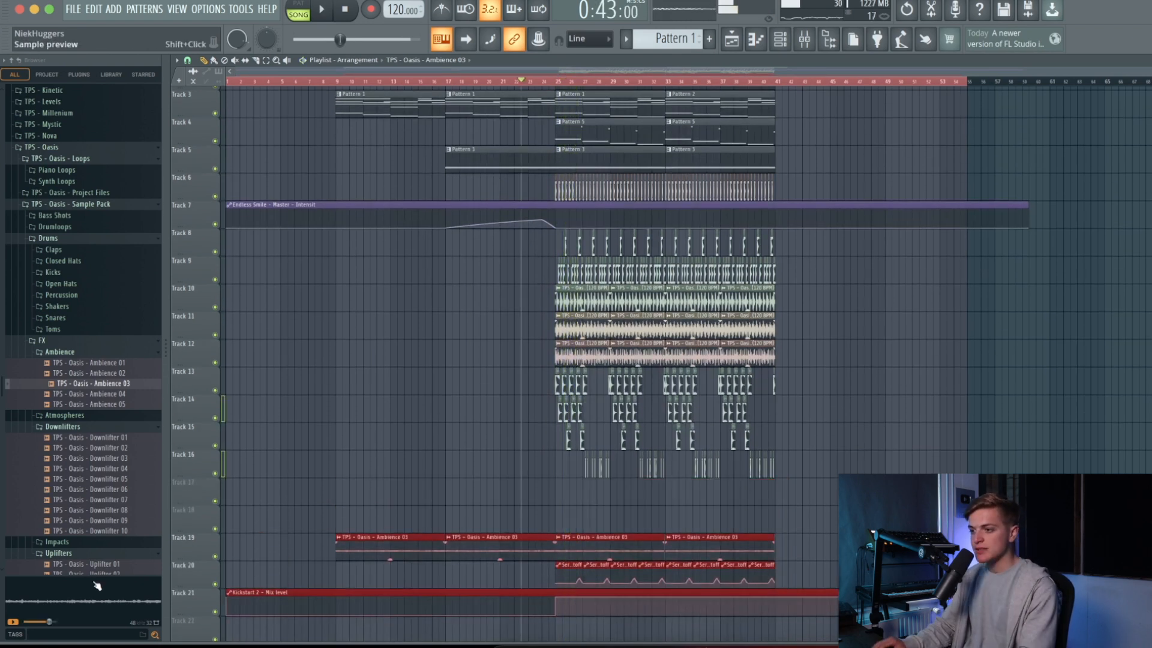
Audition the Oasis impact samples and place Impact 04 on Track 17 at bar 25
left_click(94, 543)
left_click(87, 557)
scroll(89, 553, "down", 10)
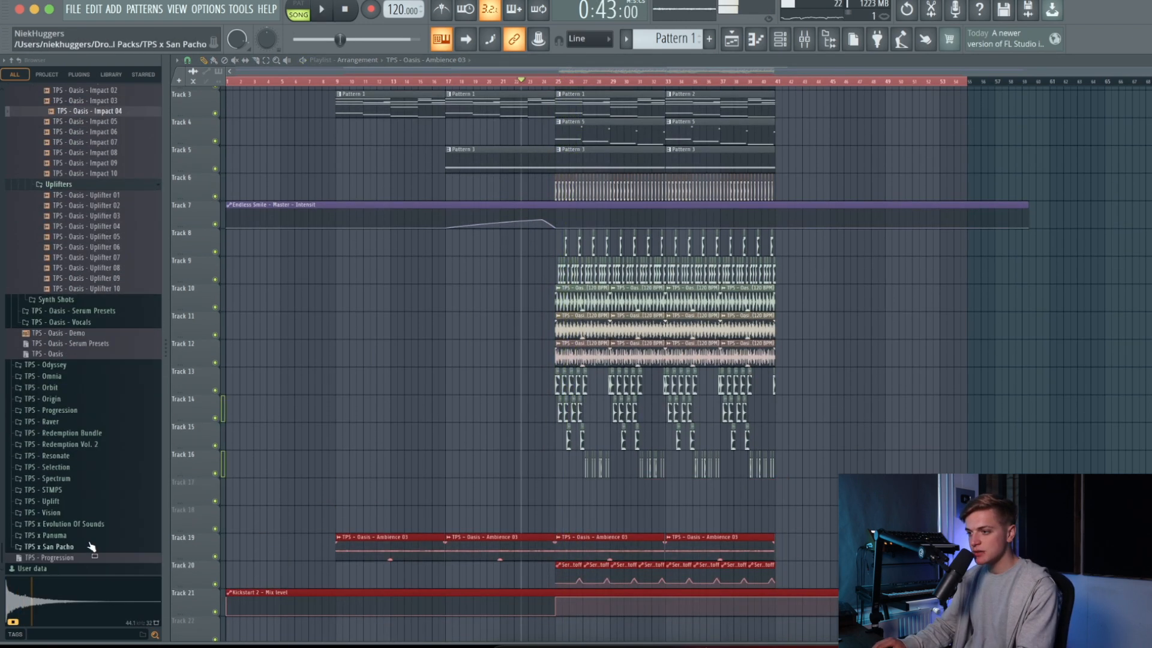
left_click(109, 144)
left_click(115, 174)
left_click(99, 112)
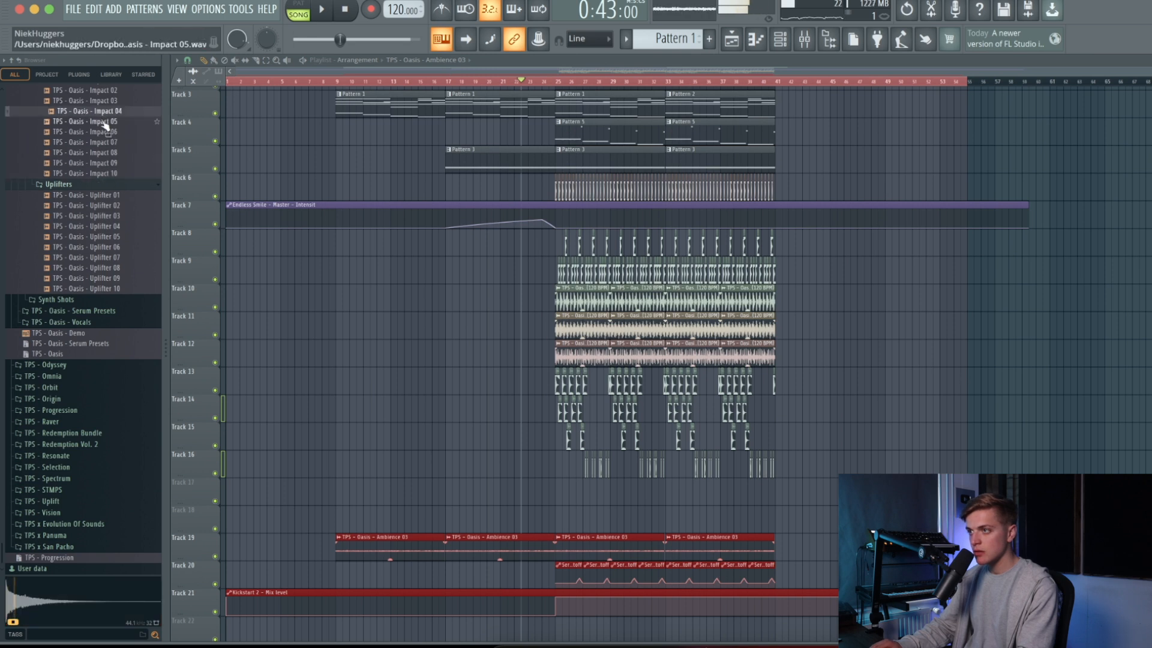
left_click_drag(604, 406, 578, 493)
Lower the Impact 04 channel volume in its sample settings and add a second Impact 04 clip at bar 33 on Track 17
key("space")
scroll(553, 500, "up", 5)
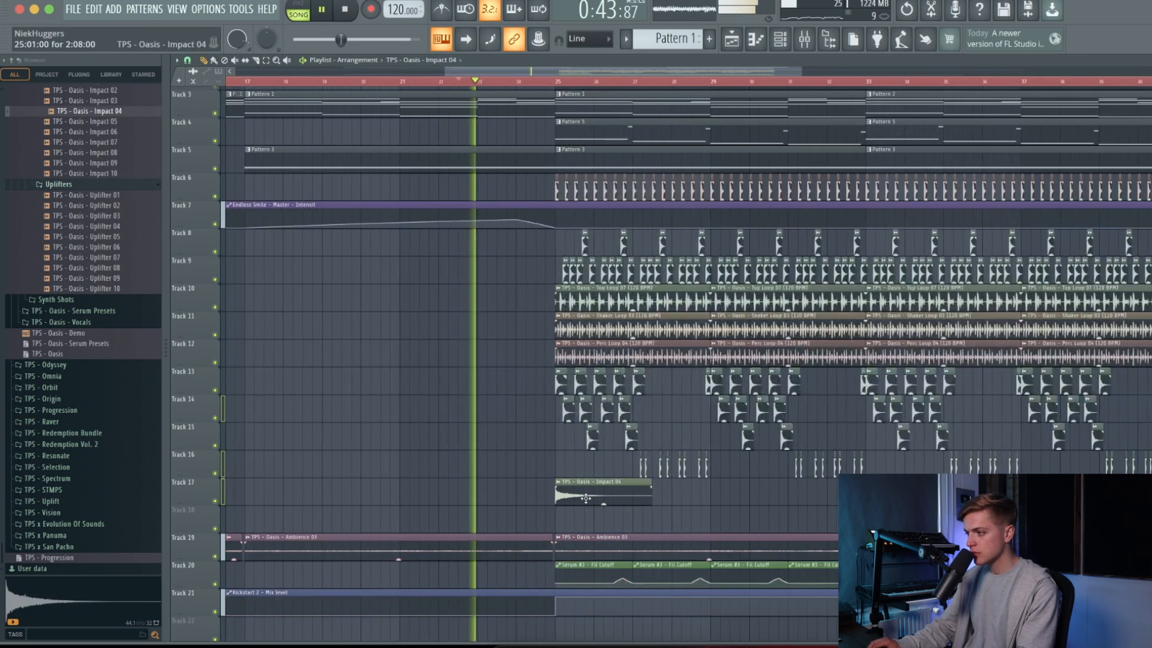
double_click(578, 493)
left_click_drag(405, 147, 405, 161)
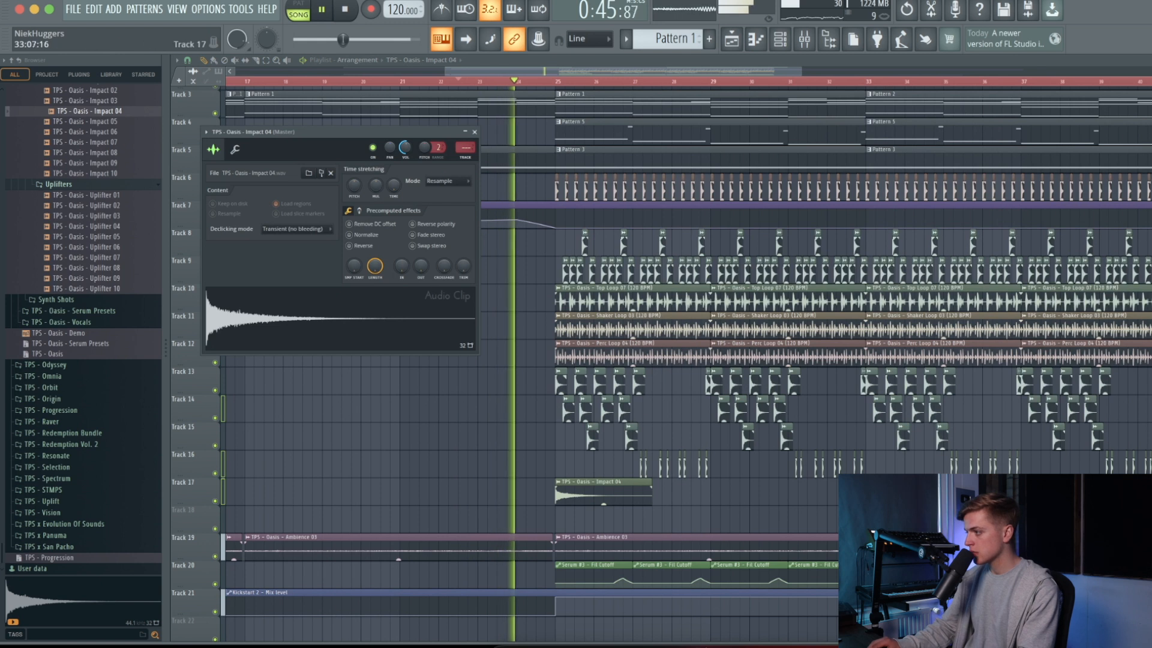
left_click(869, 494)
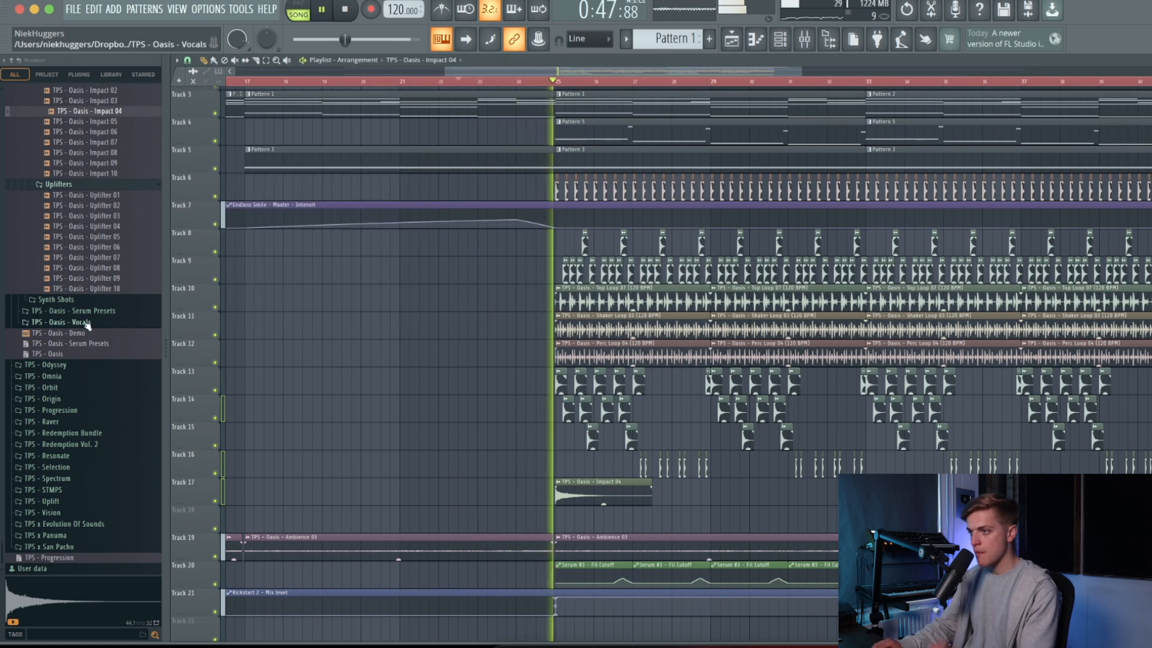
double_click(601, 495)
left_click_drag(406, 147, 406, 152)
key("Escape")
Open the Serum #2 synth used in Pattern 4 and raise its filter cutoff
left_click(804, 39)
left_click(780, 39)
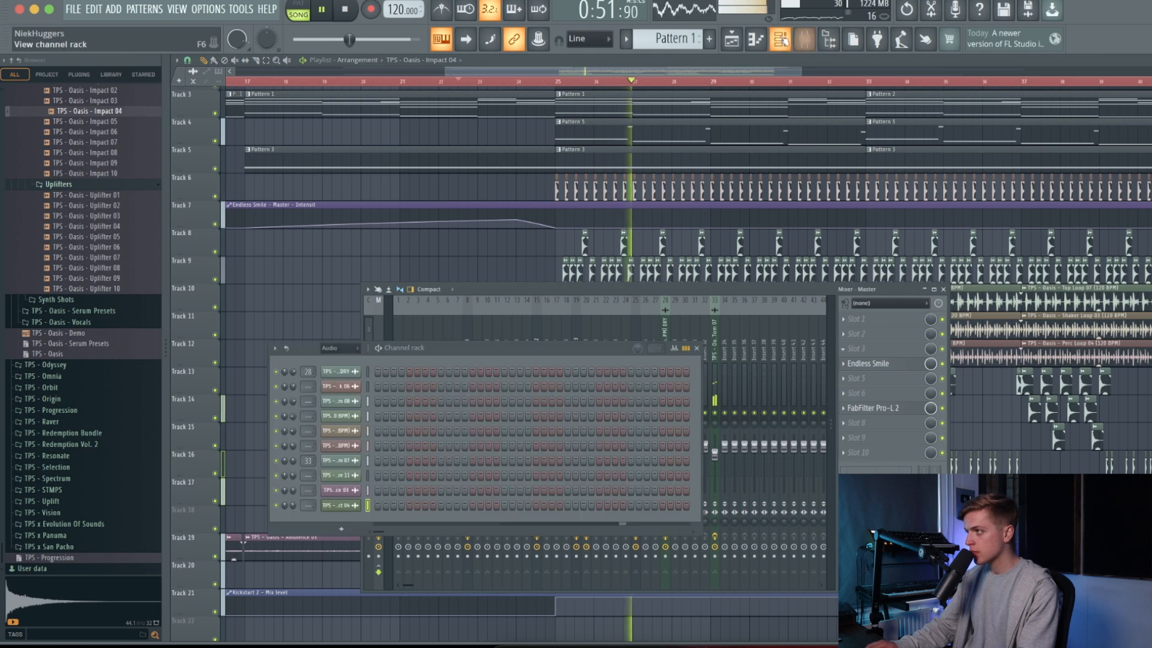
left_click(744, 150)
left_click(744, 104)
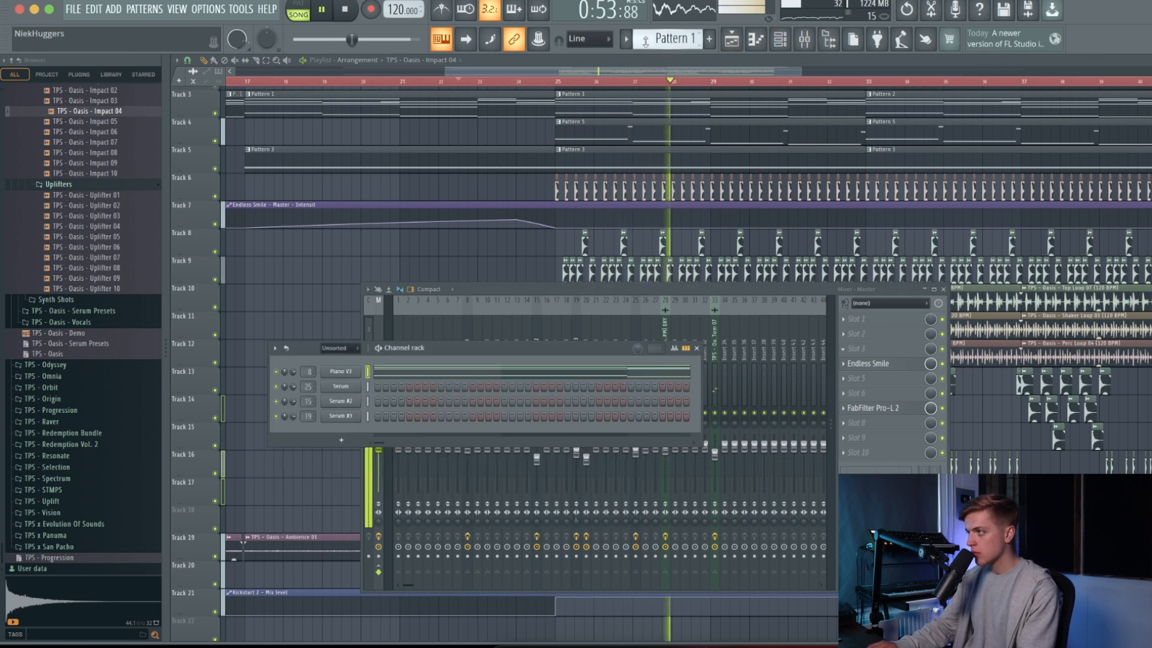
key("Right")
key("Right")
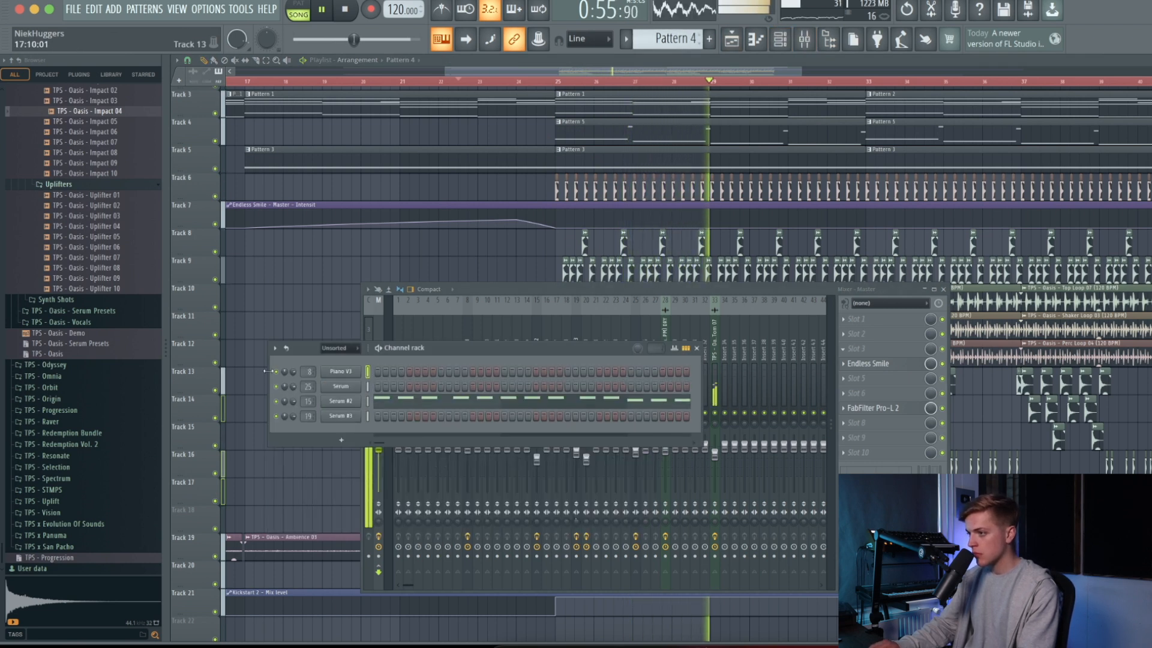
left_click(341, 401)
left_click_drag(396, 191, 407, 178)
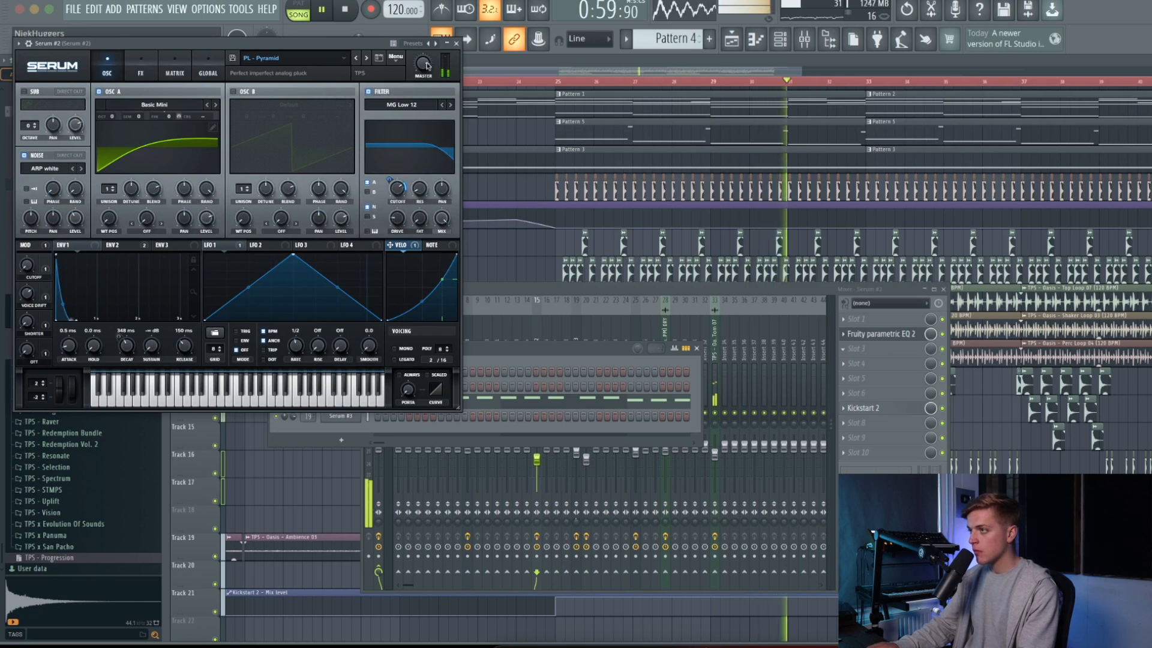
Check the Serum #2 mixer track against the playing mix and close the synth window
left_click(616, 471)
left_click(537, 393)
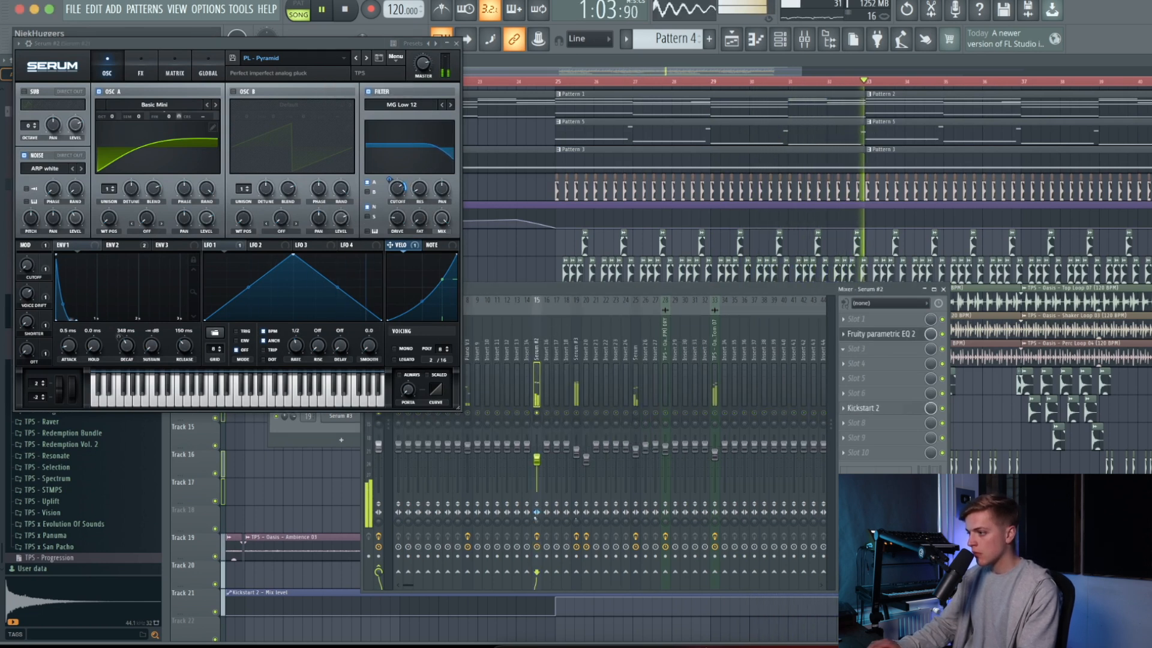
right_click(537, 414)
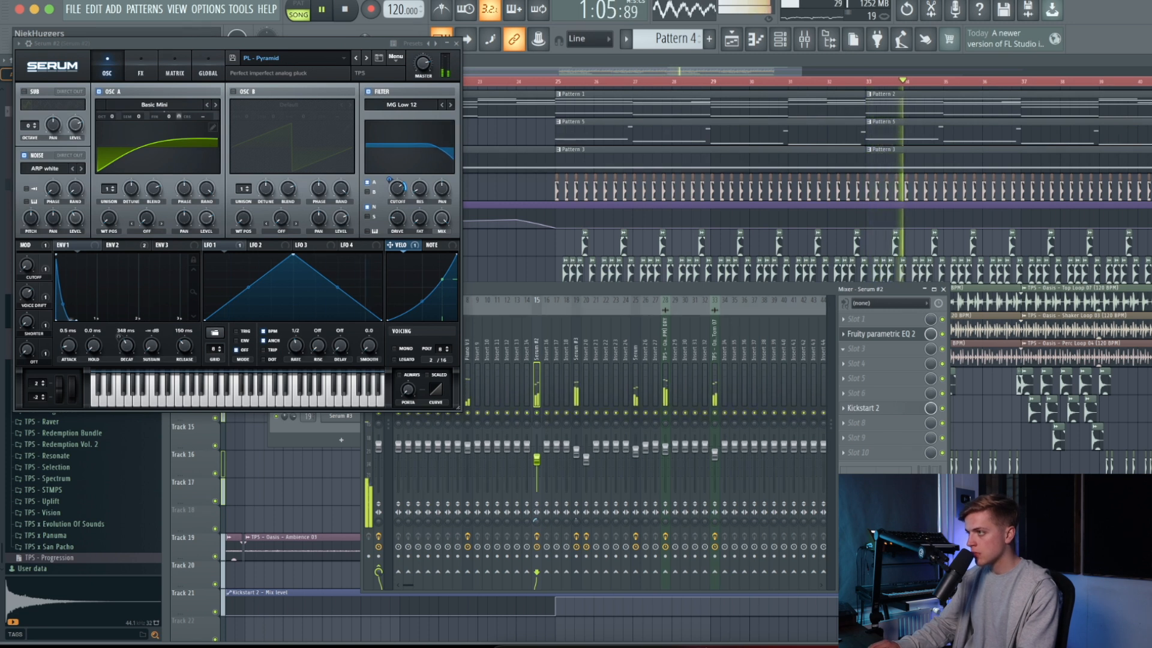
left_click(456, 43)
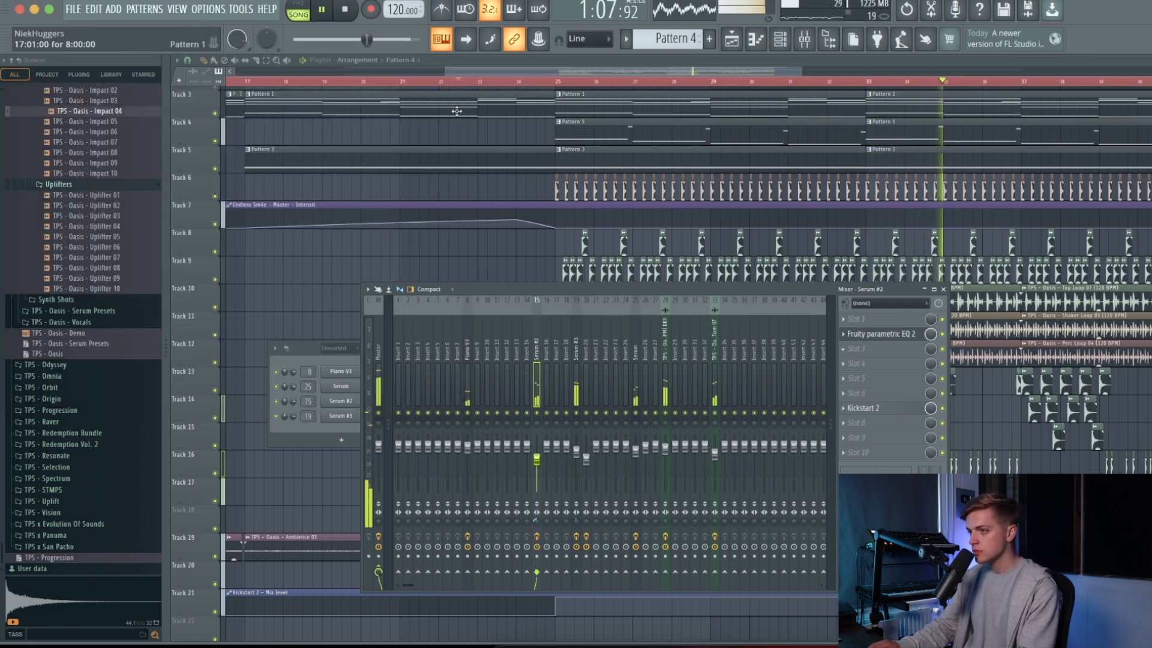
Place another Pattern 5 clip on Track 4 at bar 41
scroll(458, 120, "down", 4)
middle_click(470, 132)
scroll(480, 134, "down", 3)
left_click_drag(498, 132, 587, 152)
scroll(589, 153, "down", 2)
scroll(758, 195, "up", 1)
scroll(760, 181, "up", 3)
left_click(761, 179)
left_click_drag(810, 175, 790, 171)
Duplicate the bar 33 to 40 drum, loop, tom, snare and impact clips on Tracks 8 to 17, with the copies starting at bar 41
left_click_drag(590, 82, 793, 108)
left_click_drag(806, 530, 611, 297)
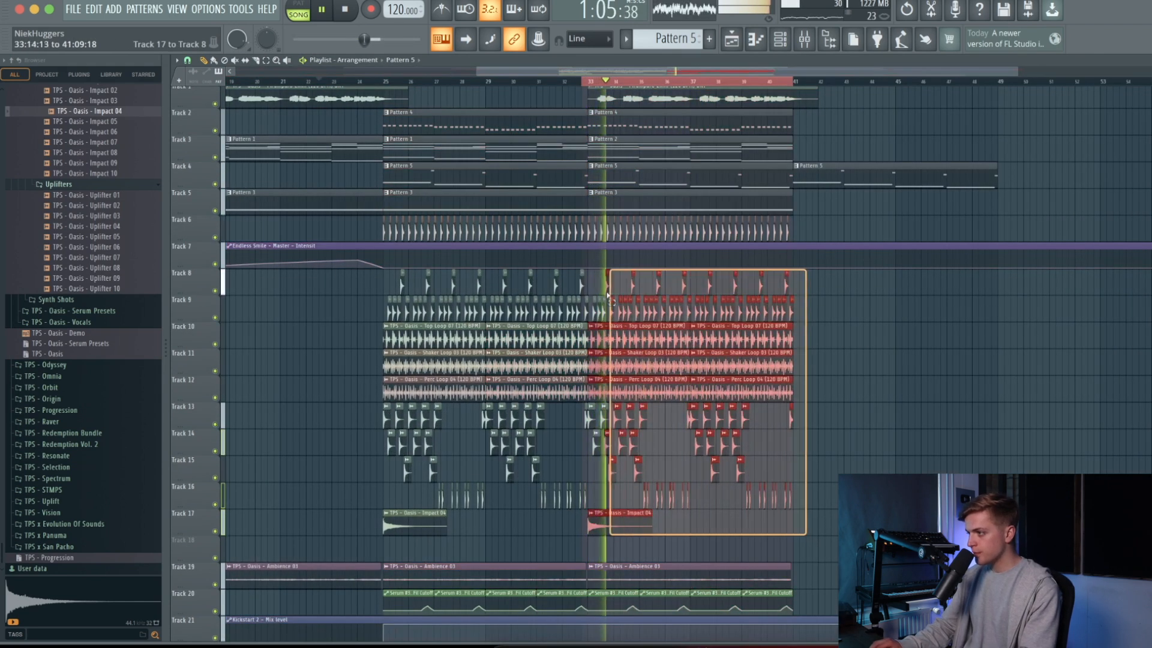
key("ctrl+b")
scroll(810, 320, "up", 5)
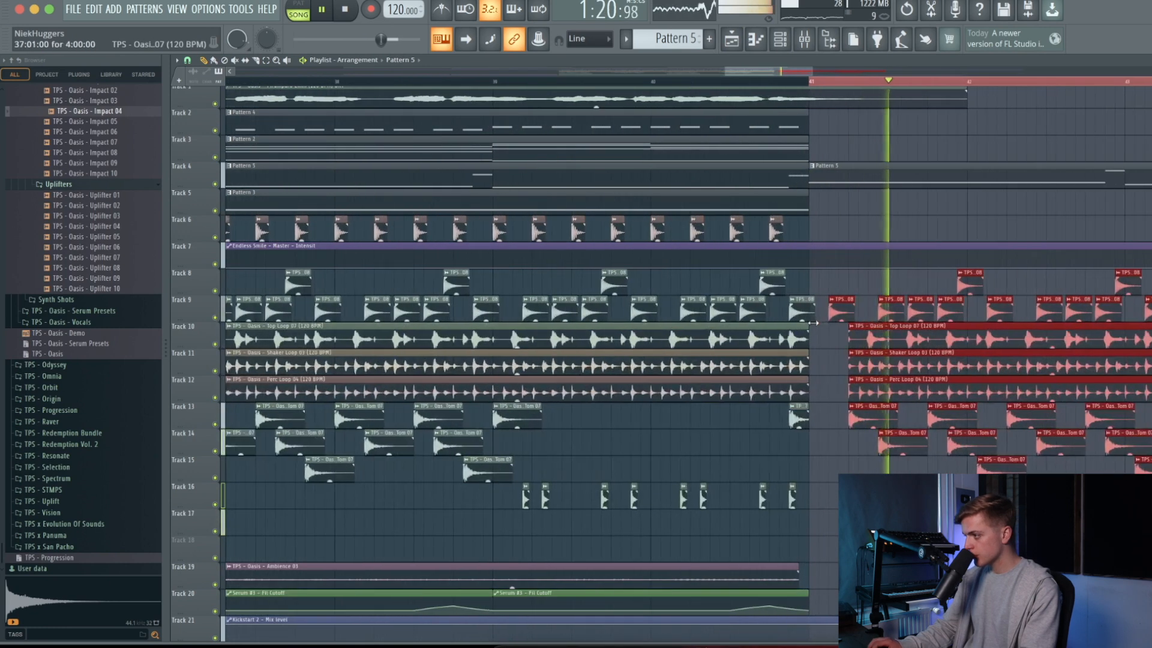
left_click_drag(840, 309, 801, 309)
right_click(802, 308)
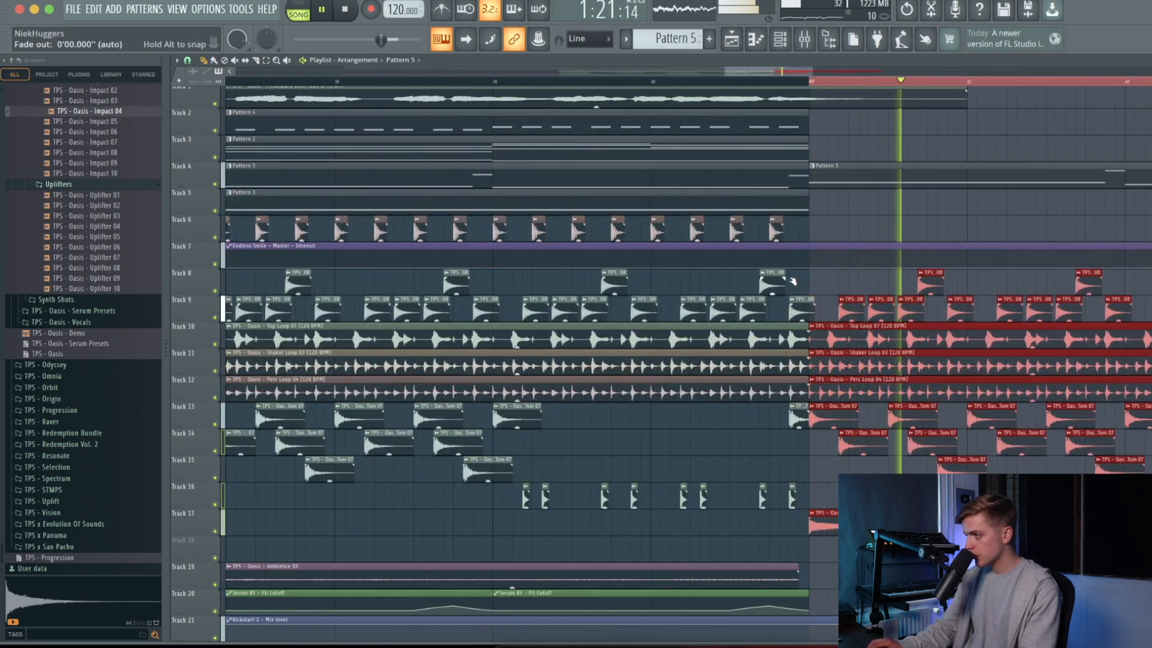
scroll(793, 280, "down", 5)
key("ctrl+d")
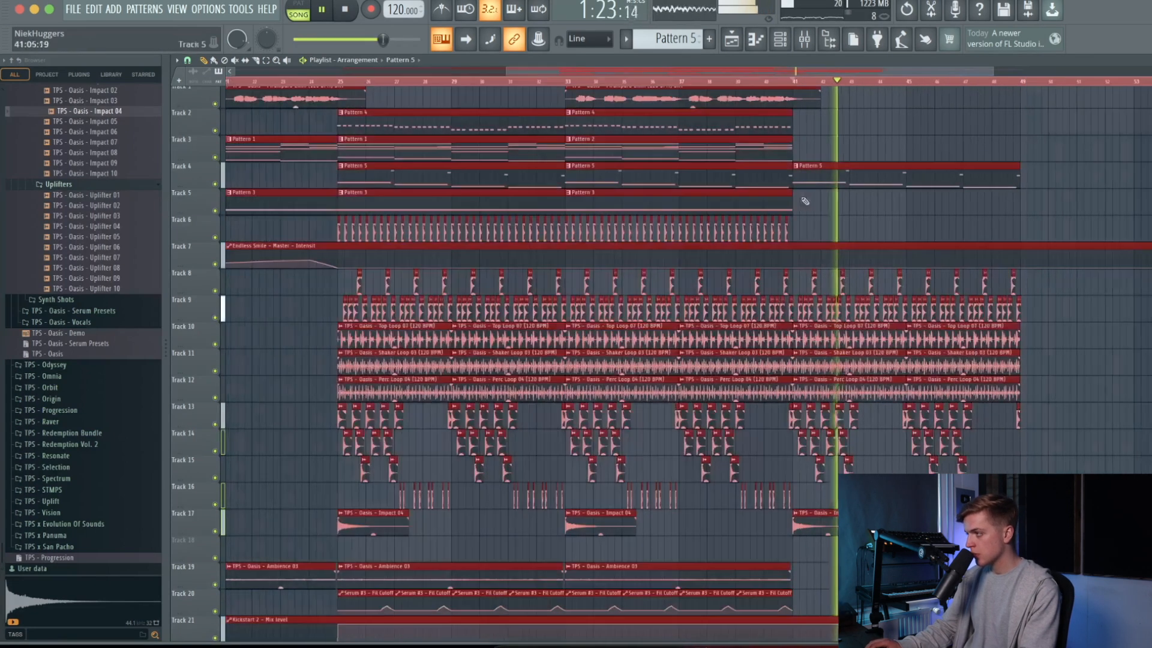
Place a copy of the dry vocal clip on Track 2 at bar 41
scroll(780, 144, "up", 1)
left_click(780, 94)
left_click(797, 125)
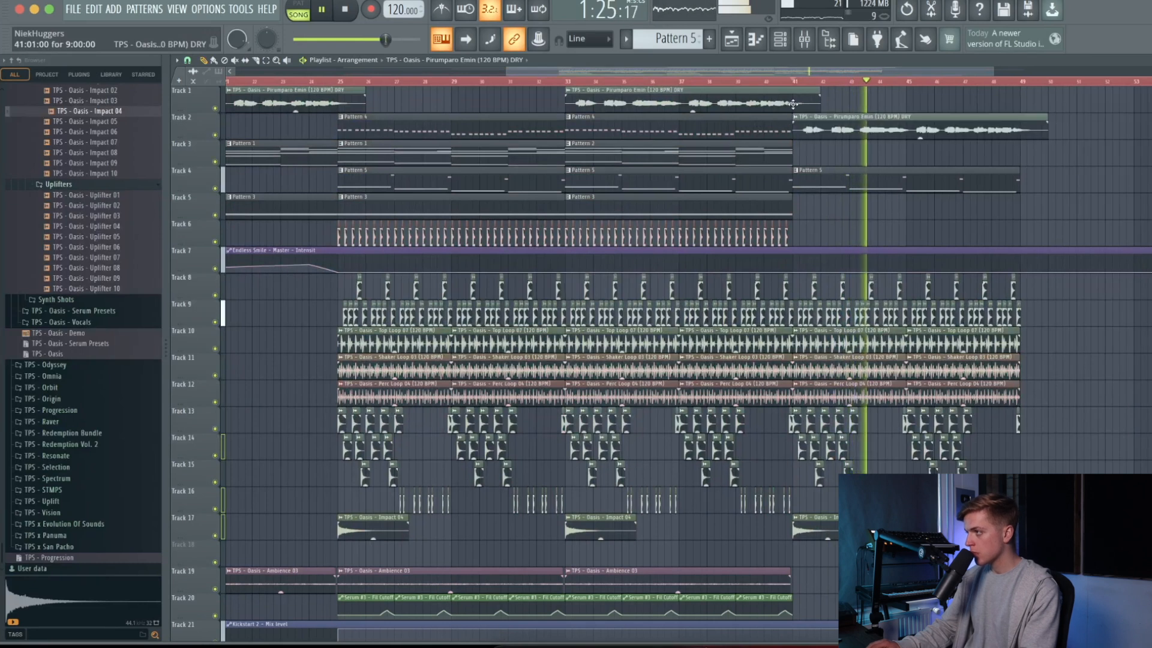
Add a track so the bar 41 vocal sits above Pattern 4, and move the piano, bass, drum, FX and automation clips down one track
scroll(822, 124, "down", 3)
right_click(203, 113)
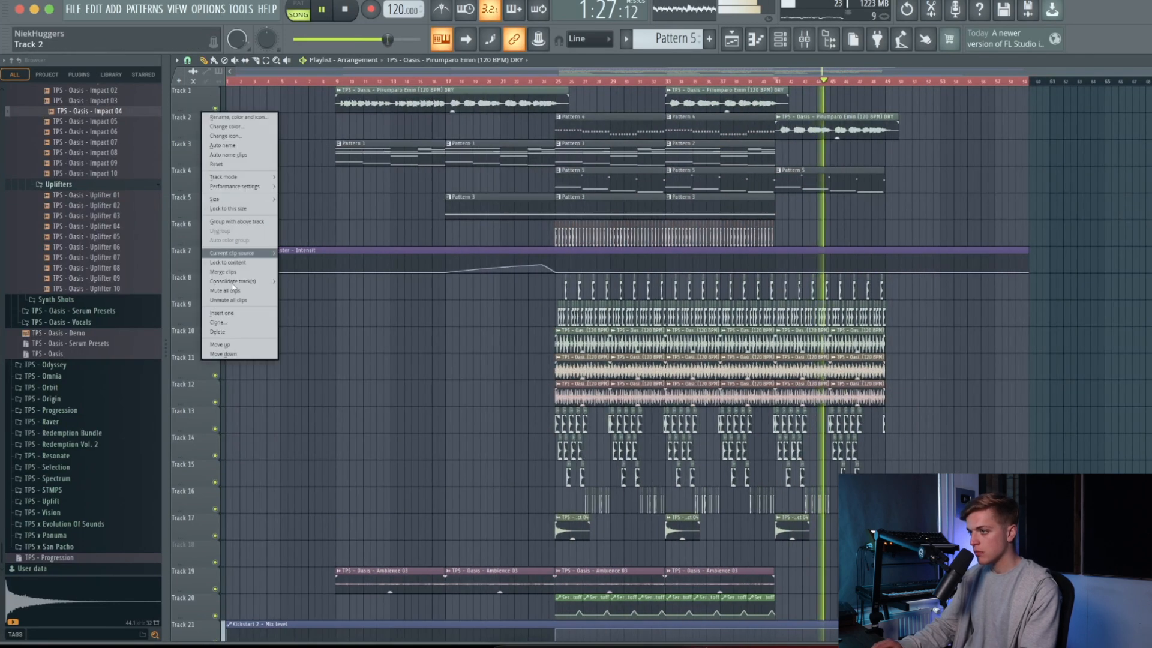
left_click(217, 323)
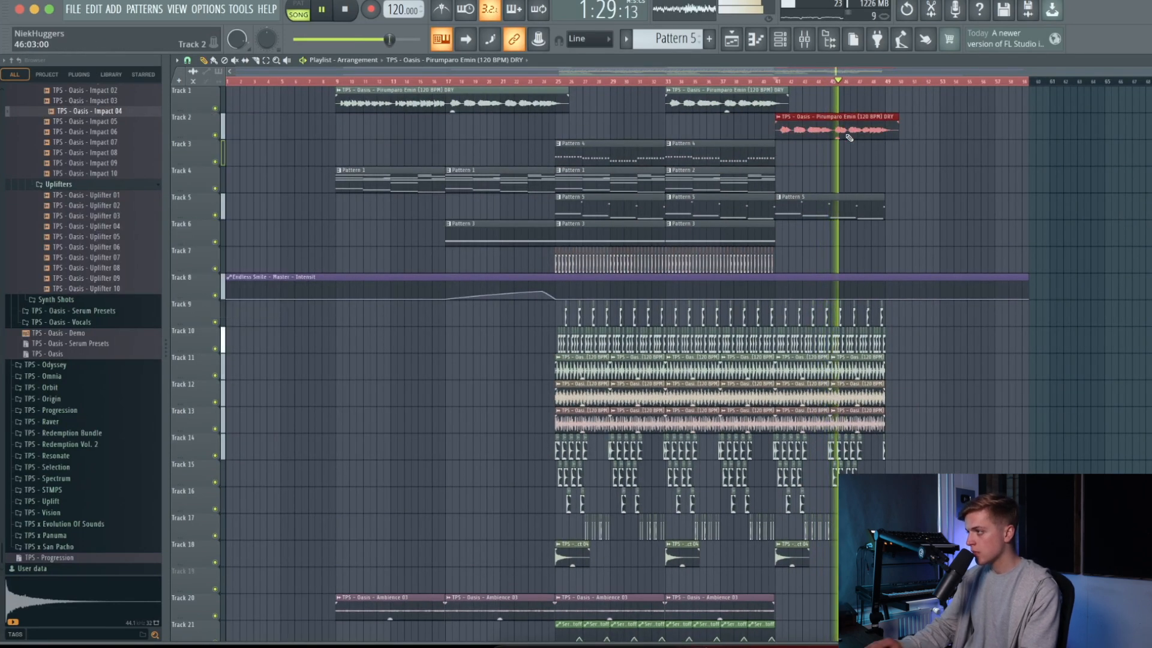
left_click_drag(967, 174, 384, 640)
scroll(442, 437, "up", 2)
key("shift+Down")
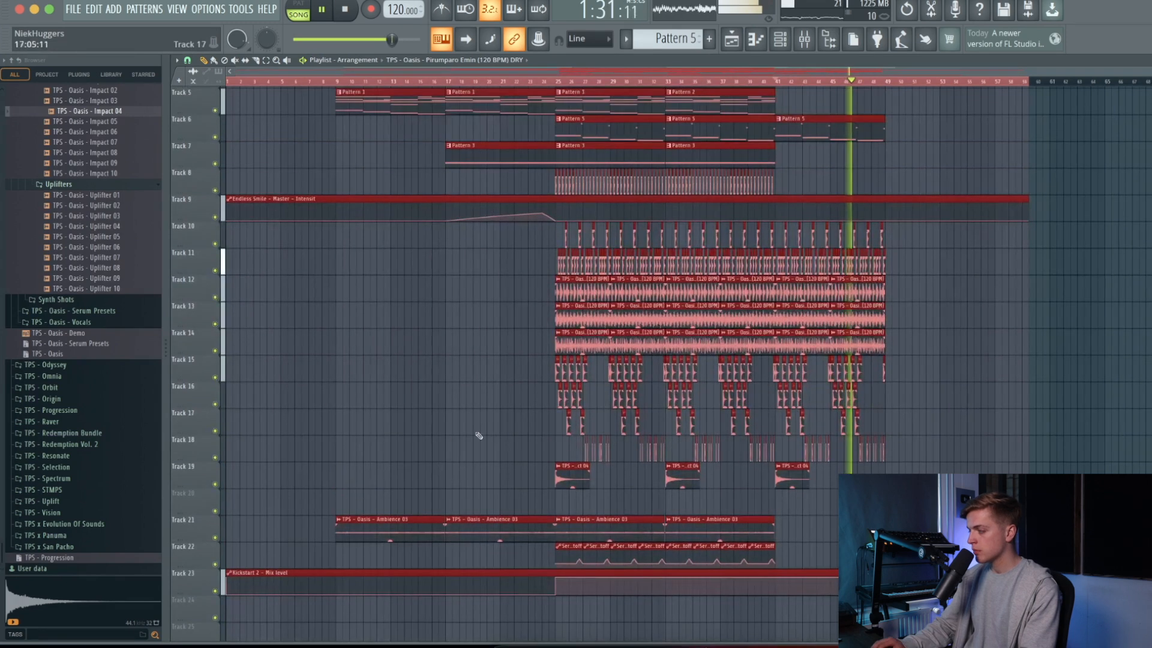
Audition the impact samples, place Impact 06 on Track 20 just before bar 49, and open its channel settings
scroll(478, 435, "up", 4)
left_click(1018, 354, "super")
scroll(84, 180, "up", 3)
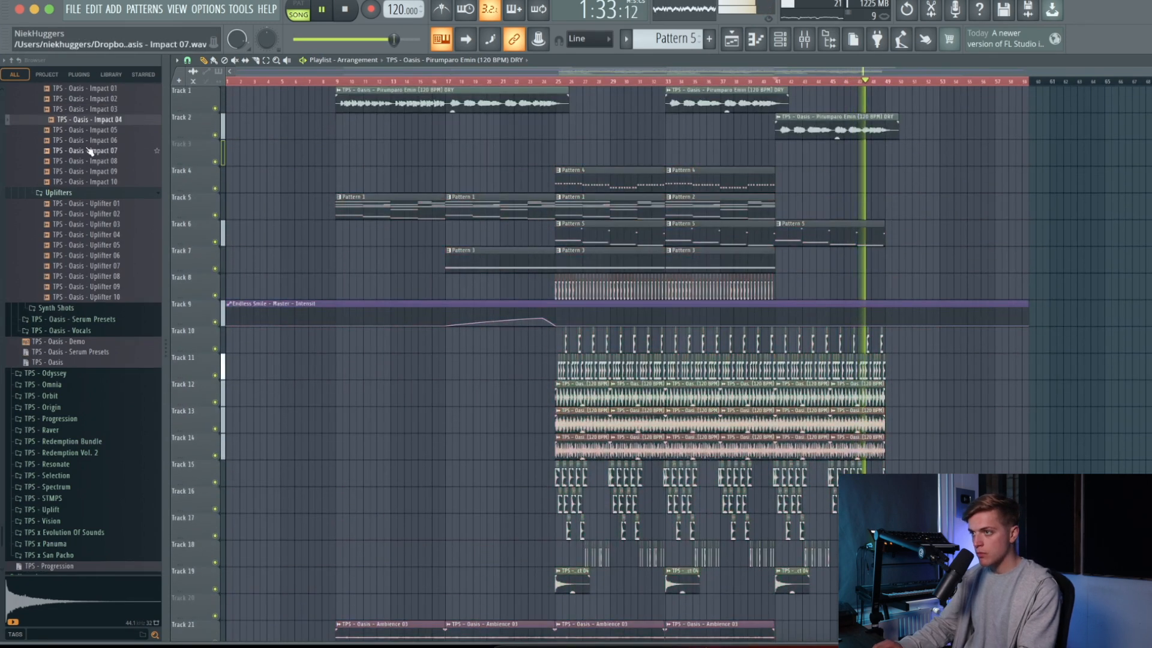
left_click(107, 216)
left_click(102, 205)
left_click(101, 185)
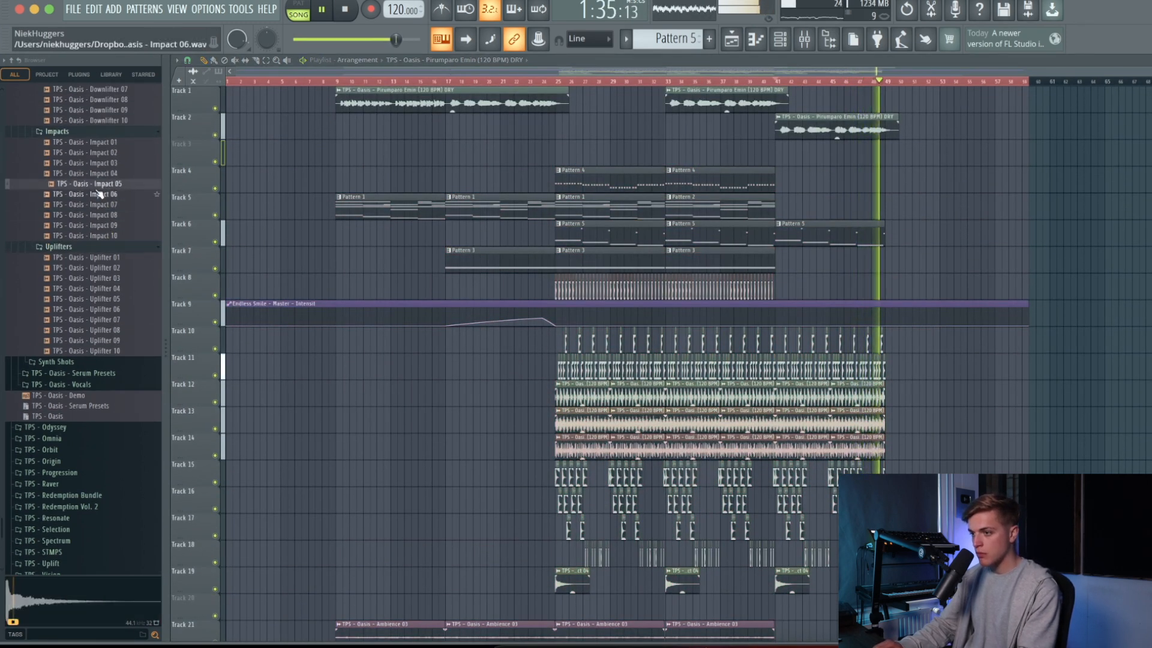
left_click(102, 196)
left_click_drag(889, 441, 976, 580)
key("space")
key("space")
scroll(892, 581, "up", 5)
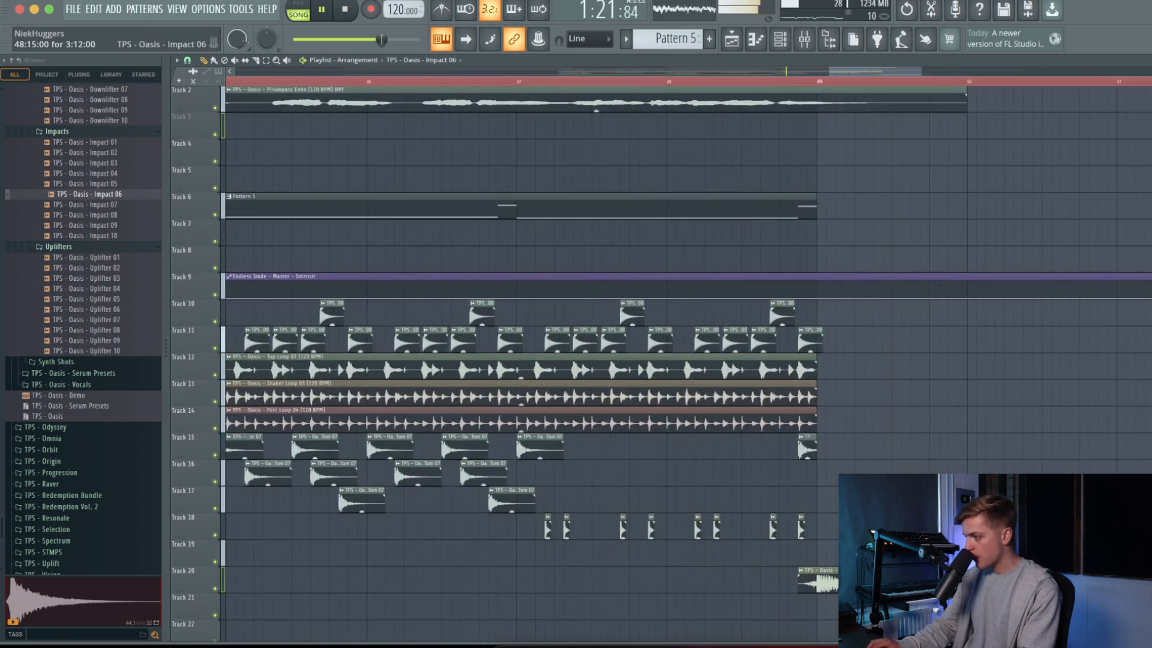
double_click(976, 581)
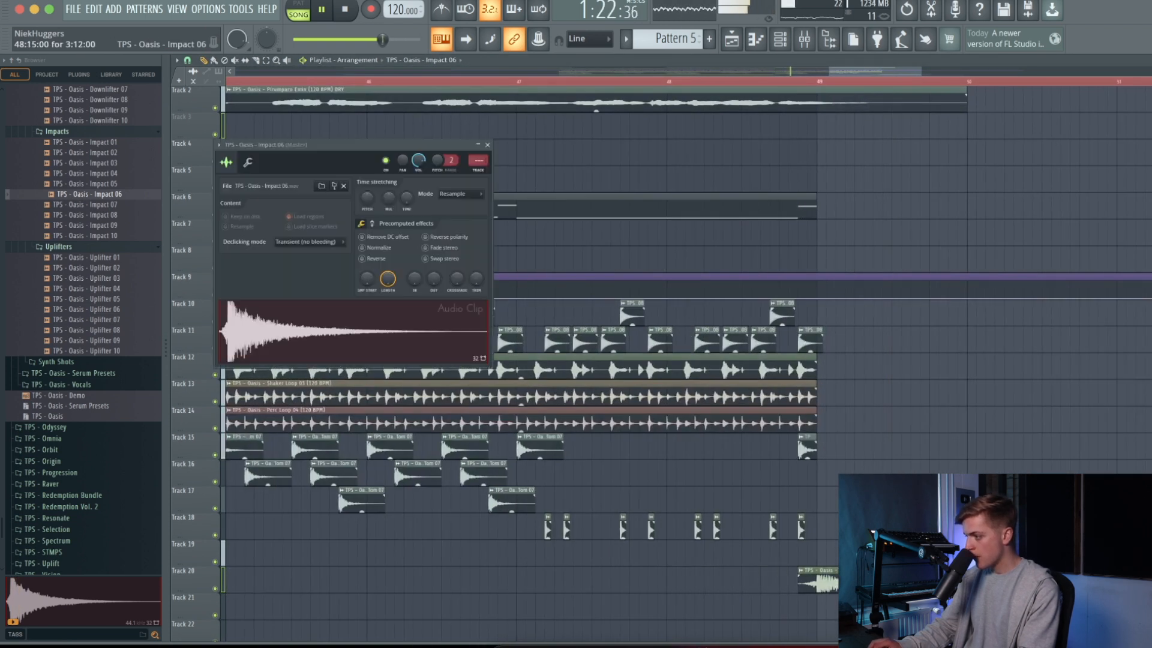
right_click(692, 167)
Place a Pattern 2 clip on Track 5 at bar 41
scroll(690, 180, "down", 8)
scroll(887, 318, "up", 8)
scroll(834, 246, "down", 8)
left_click(756, 178)
left_click(783, 178)
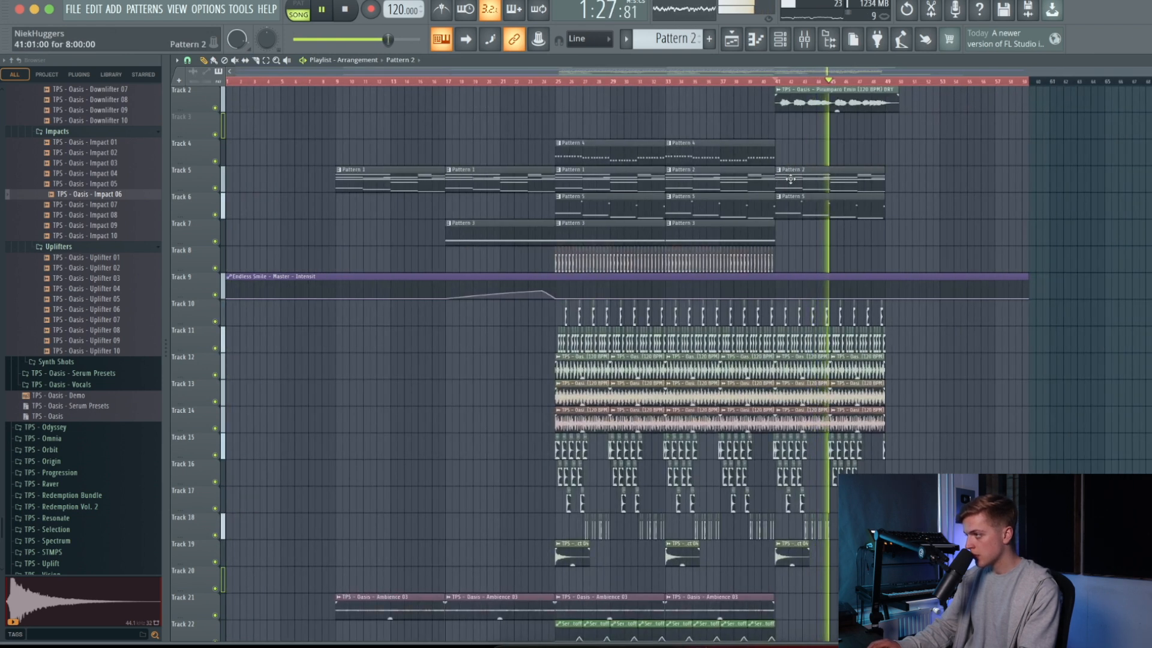
Place a Pattern 4 clip on Track 4 at bar 17 and stop playback
scroll(790, 179, "down", 2)
scroll(637, 175, "up", 3)
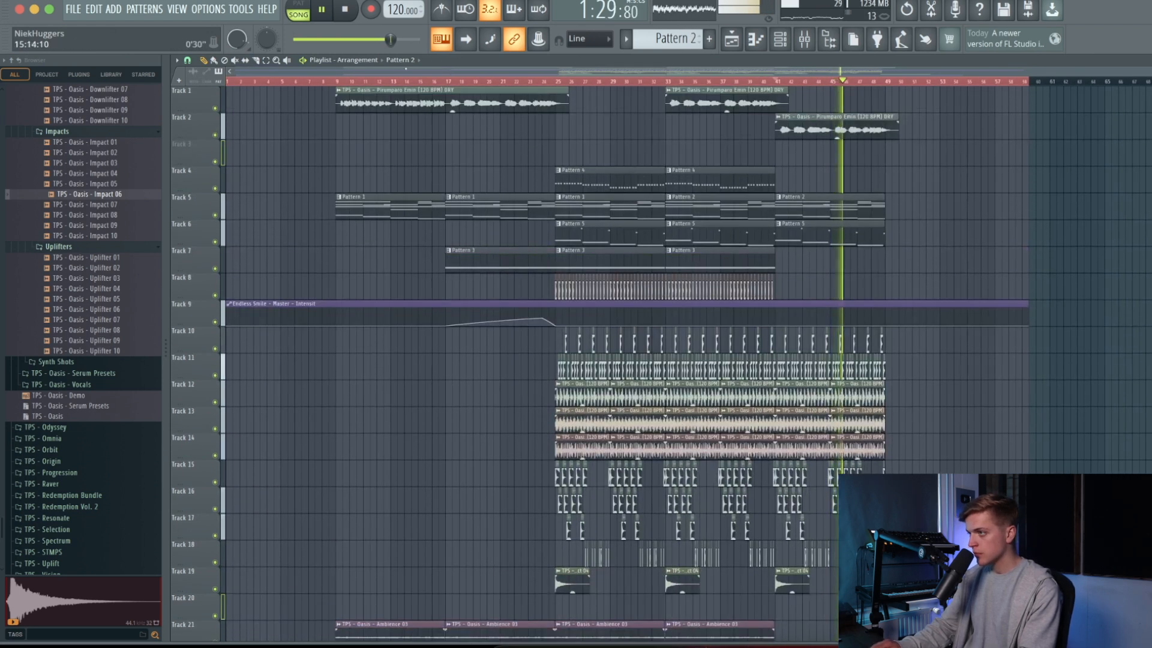
left_click_drag(441, 180, 457, 181)
key("space")
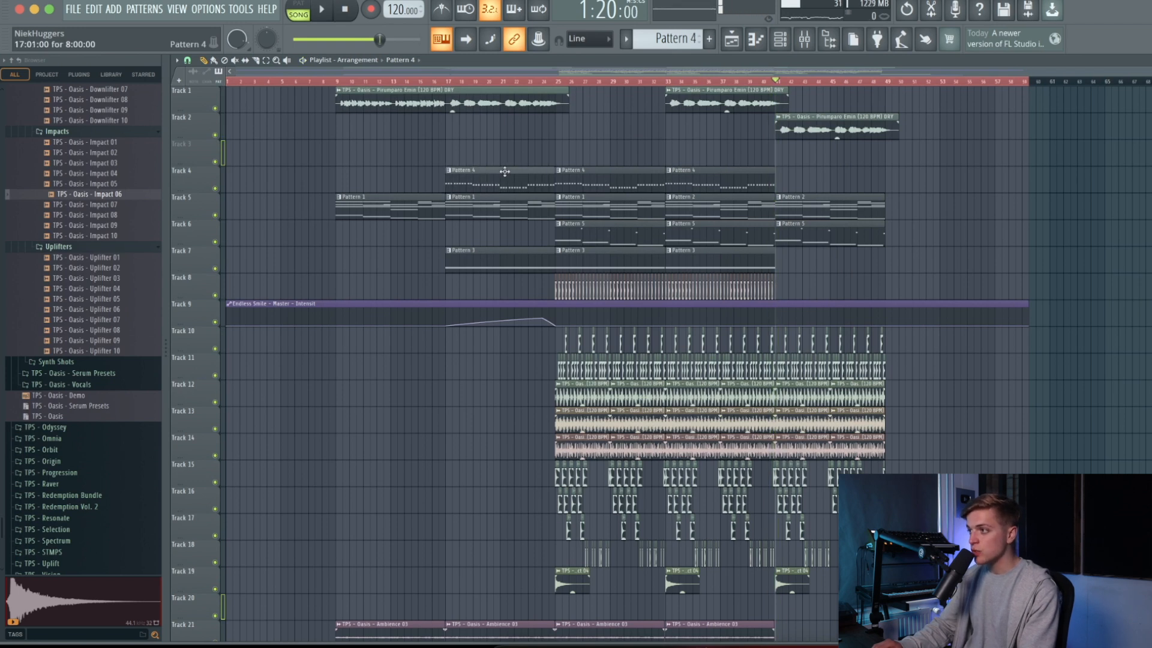
Collapse the expanded FX sample folders and open only the Uplifters folder
left_click(83, 247)
key("space")
scroll(84, 198, "up", 3)
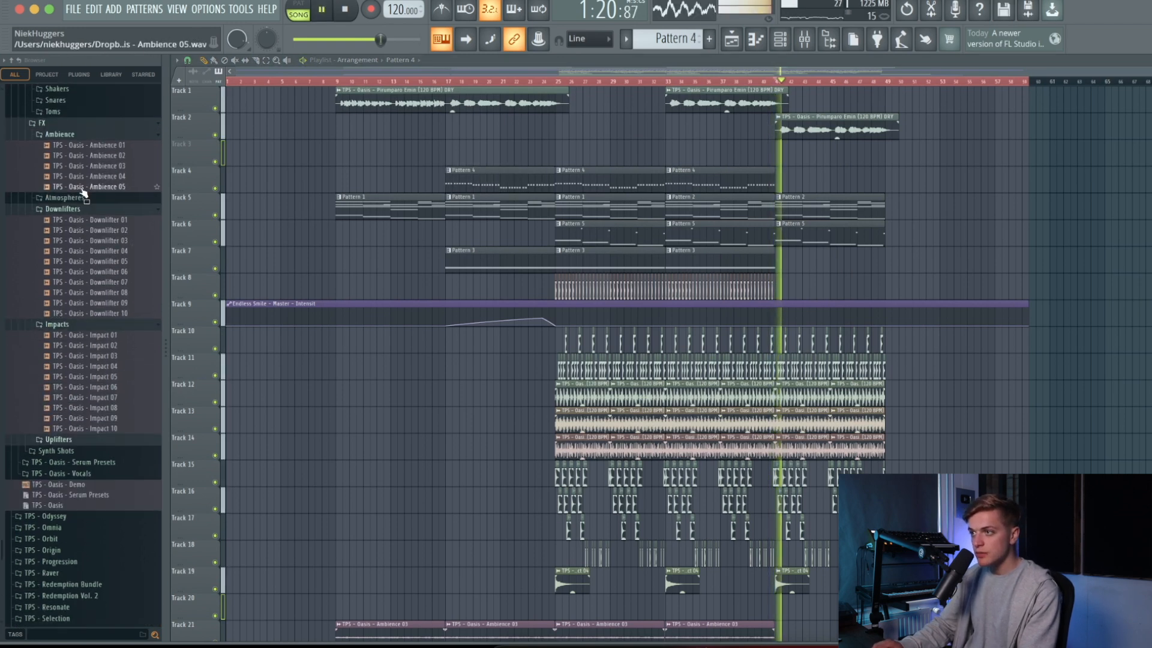
left_click(78, 214)
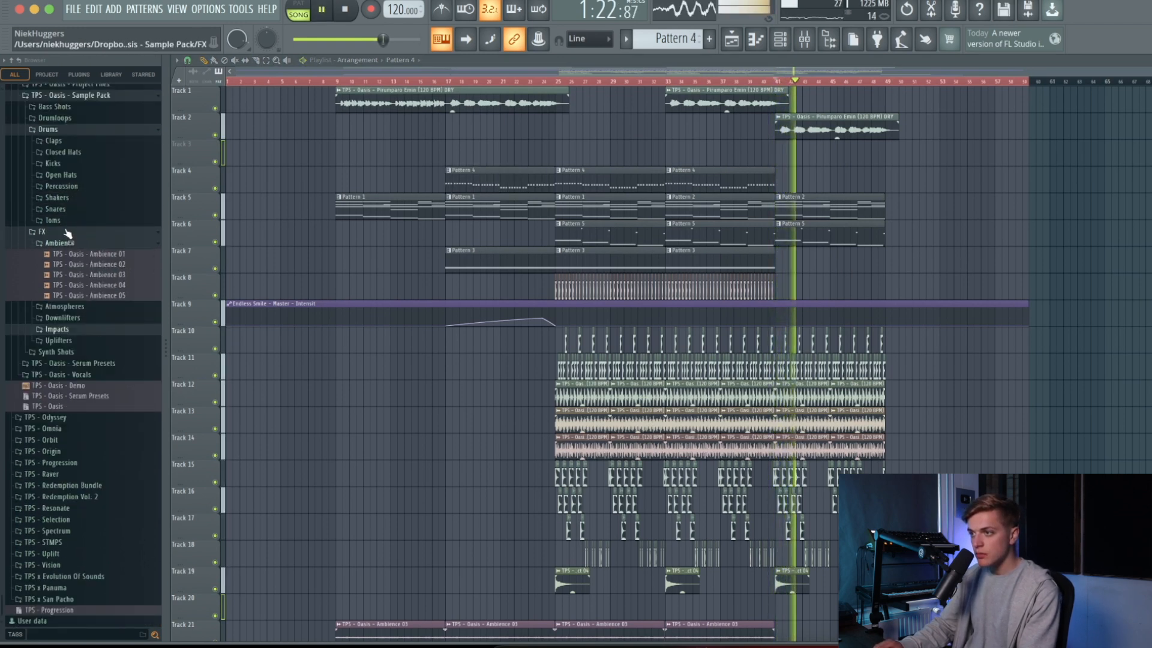
left_click(60, 243)
left_click(58, 340)
Audition Uplifter 05 and 06, and place Uplifter 06 on Track 3 from bar 21 to bar 25
left_click(100, 393)
key("space")
left_click(99, 394)
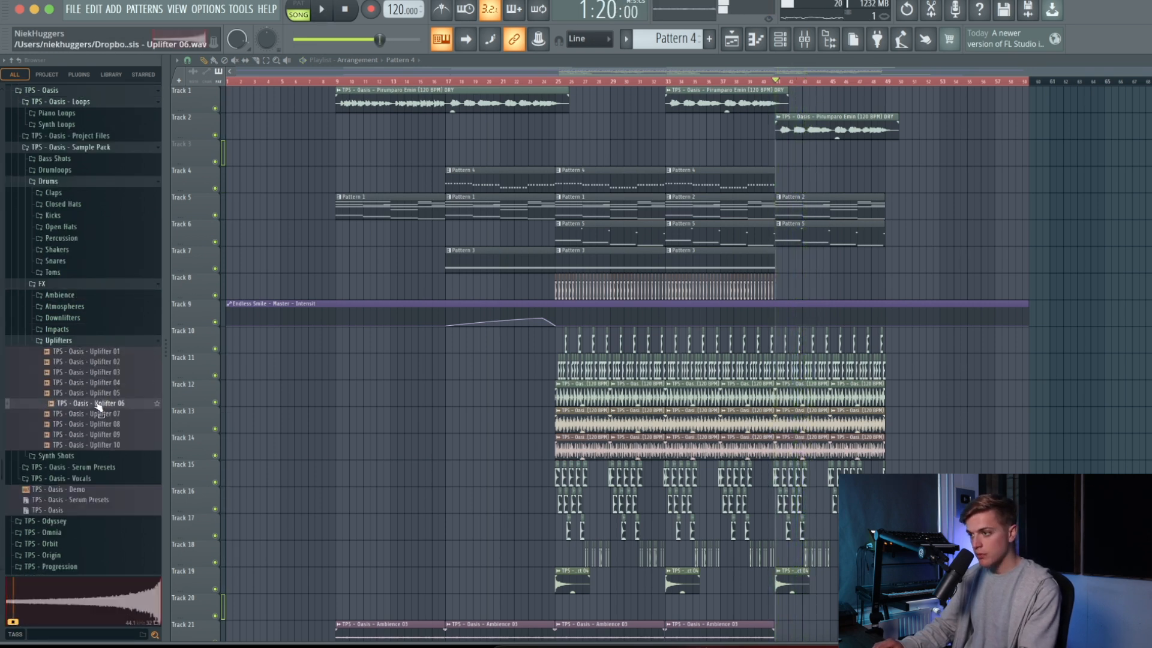
left_click_drag(453, 440, 454, 442)
key("space")
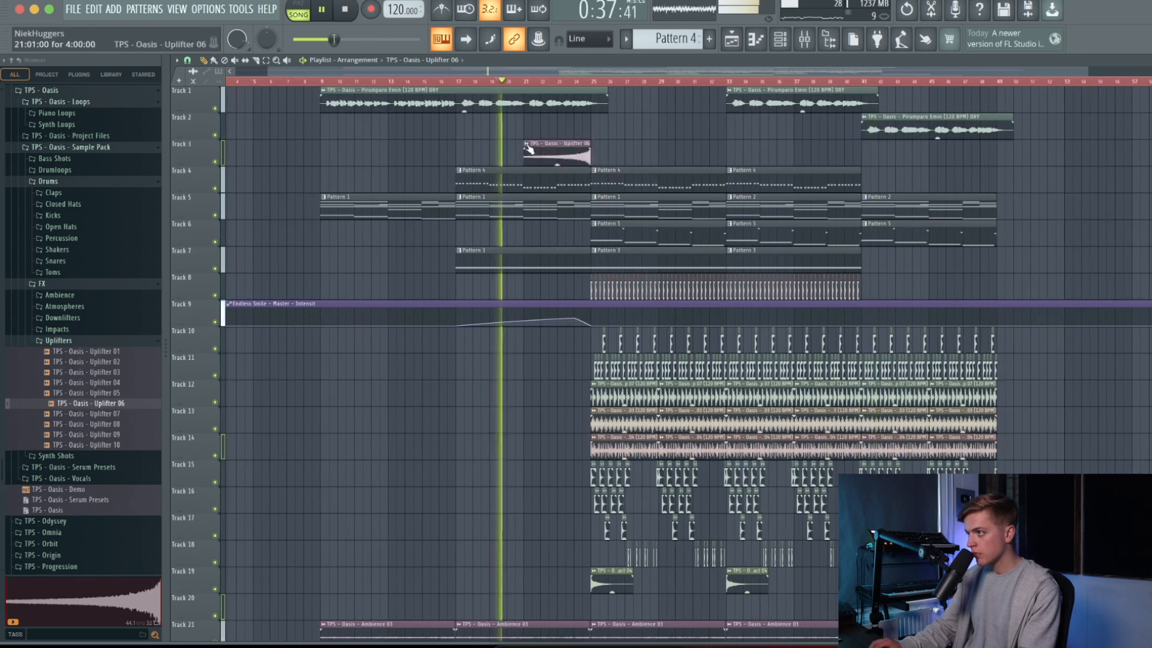
Set the Uplifter 06 channel volume to about 59% and place a copy of the clip on Track 3 at bar 29
scroll(572, 148, "up", 2)
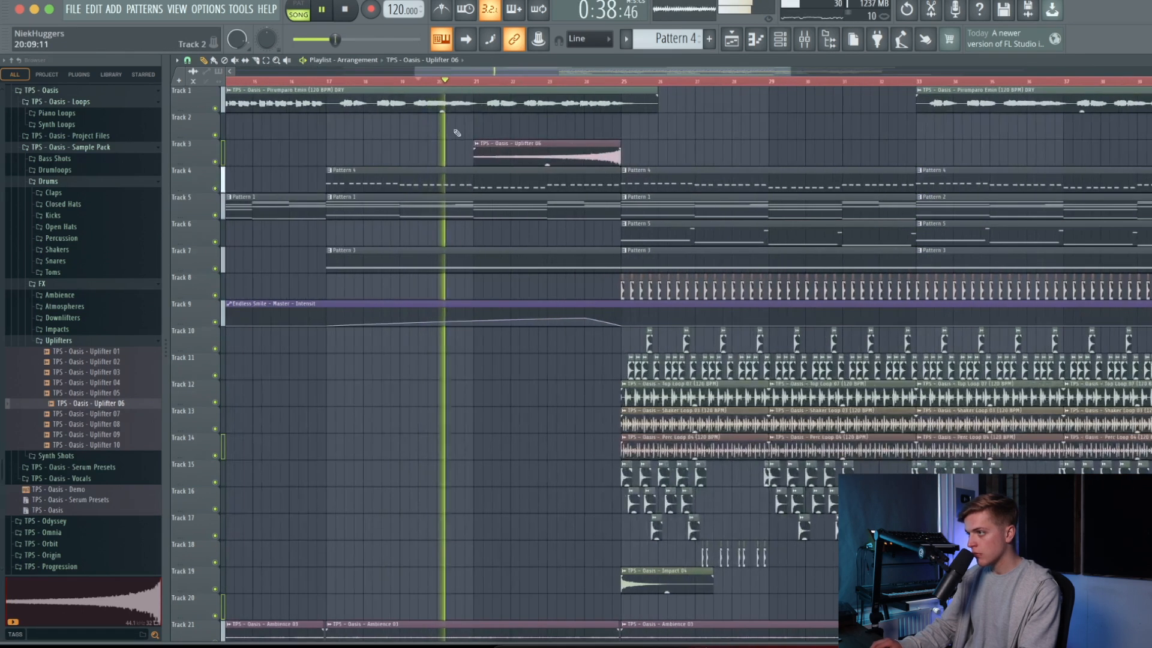
double_click(520, 154)
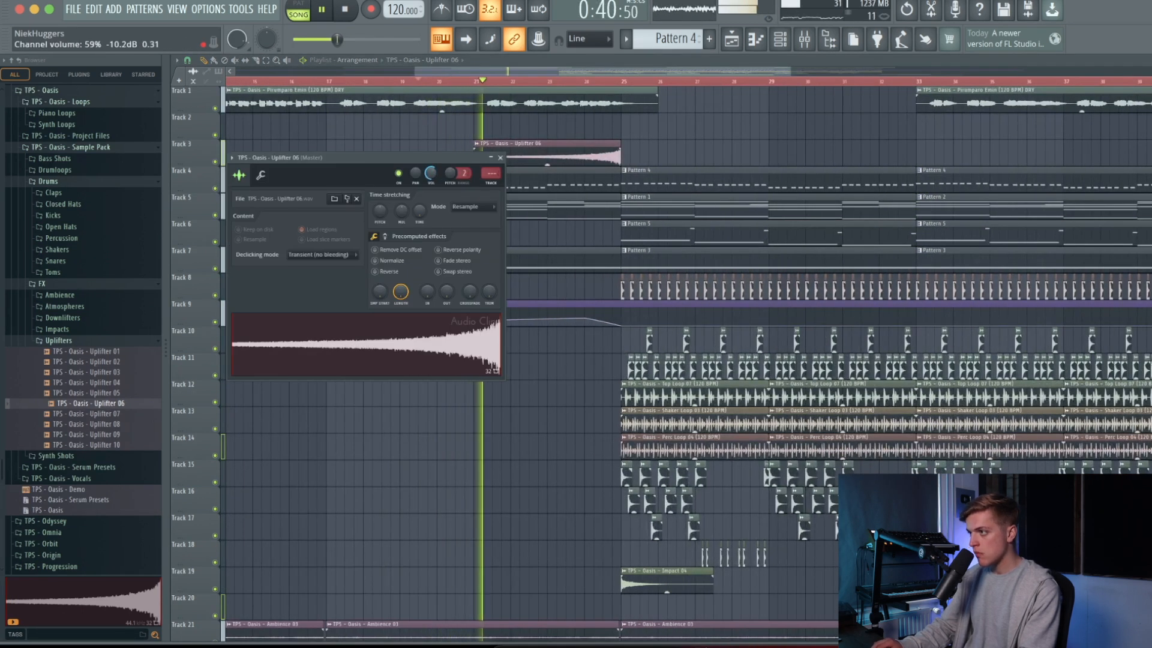
scroll(450, 106, "down", 3)
left_click_drag(596, 140, 584, 173)
scroll(583, 173, "down", 2)
scroll(150, 346, "down", 3)
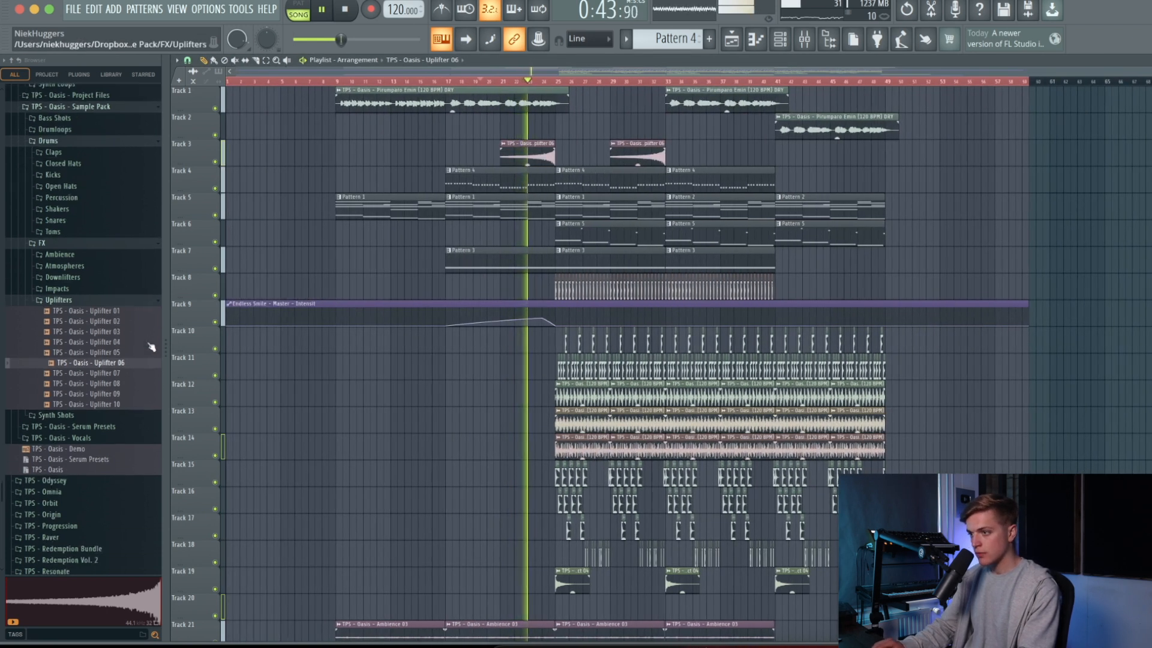
Place Downlifter 01 clips on Track 20 at bars 25, 33 and 41, with the channel volume set to about 52%
left_click(69, 299)
left_click(62, 317)
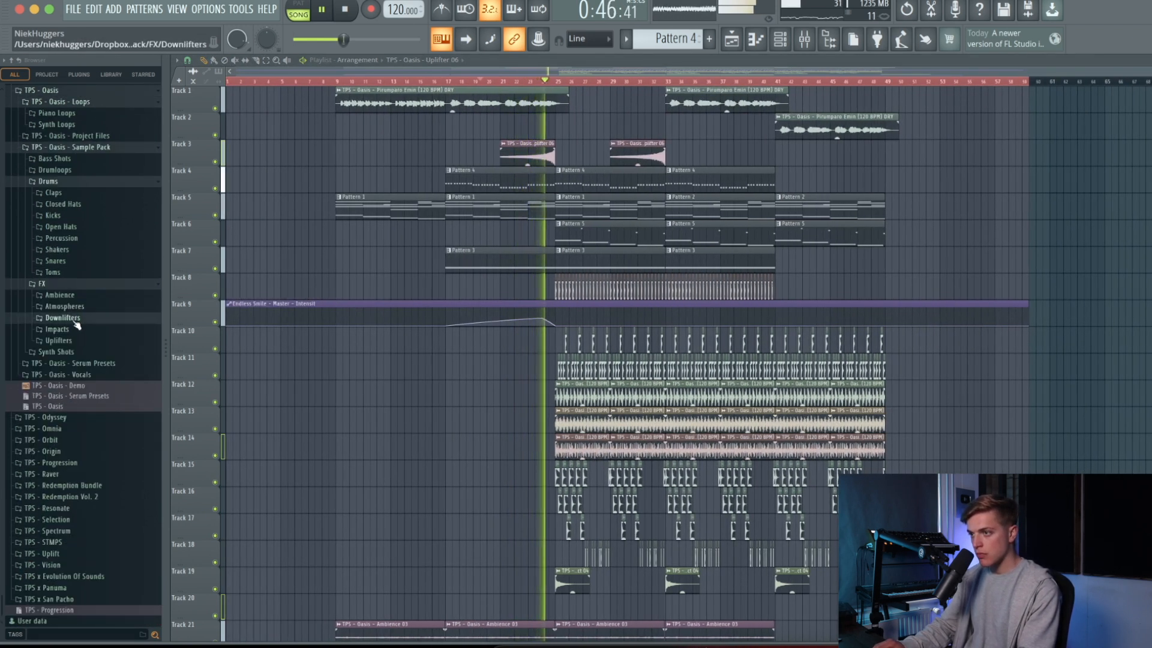
left_click_drag(90, 328, 319, 414)
left_click_drag(699, 642, 690, 594)
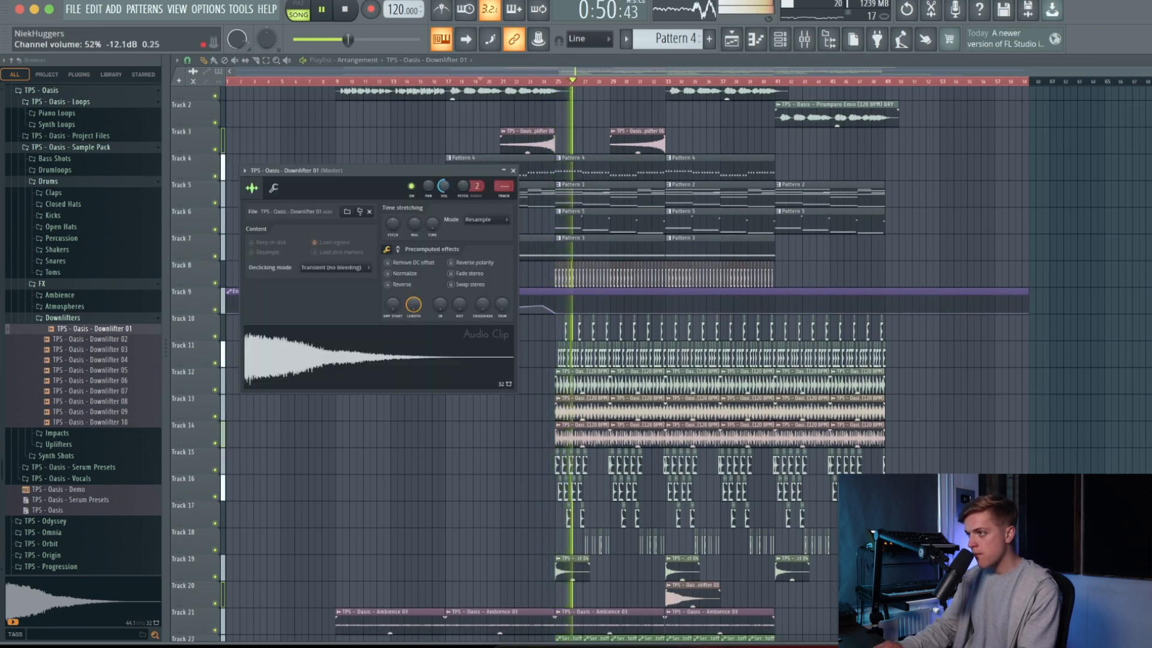
left_click(561, 597)
right_click(562, 600)
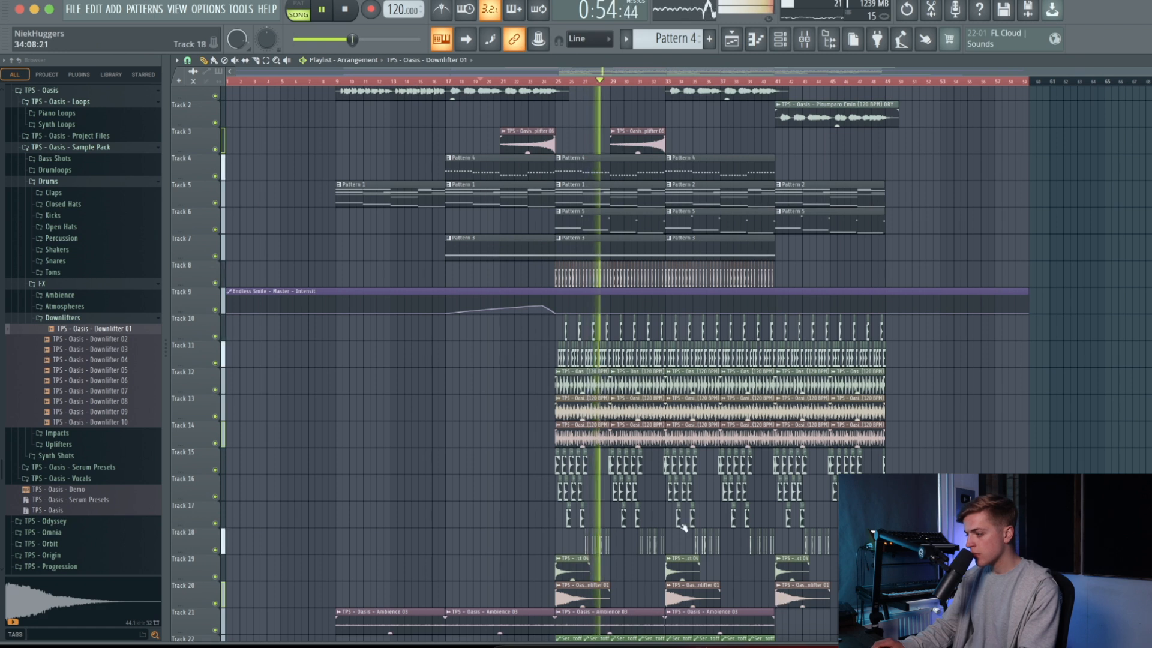
Move the impact, downlifter, ambience and automation clips from Track 19 onward down one track
scroll(684, 528, "down", 4)
left_click_drag(1032, 463, 6, 636)
key("shift+Down")
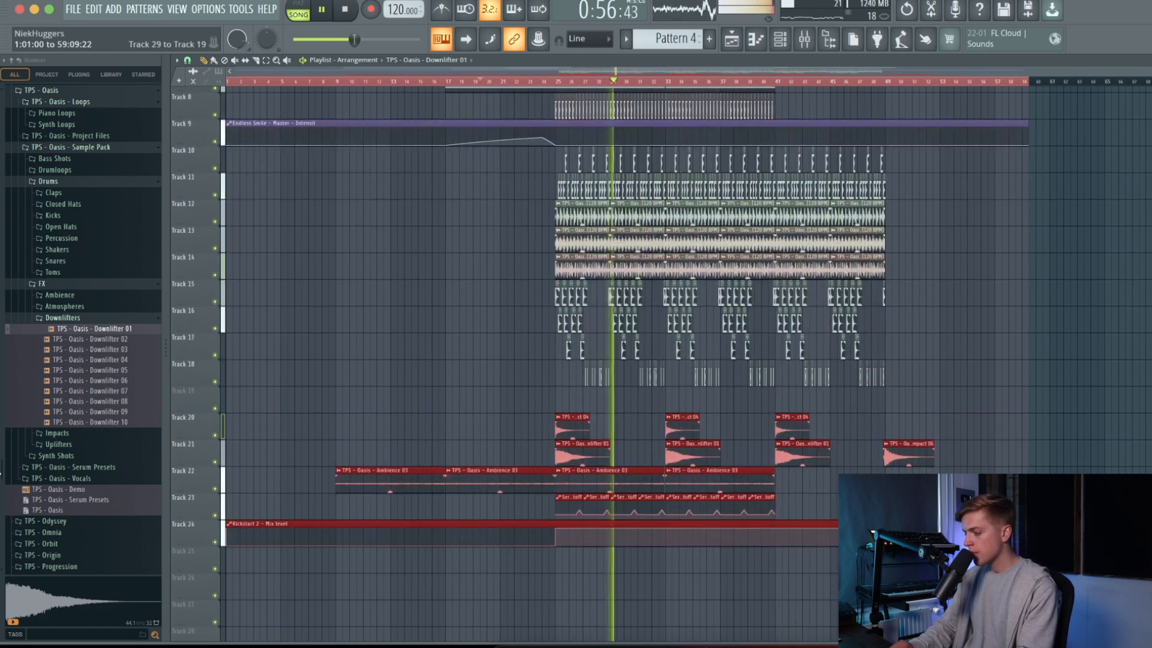
Fade in the bar 29 Uplifter 06 clip across its length and make the clip unique
scroll(640, 373, "up", 3)
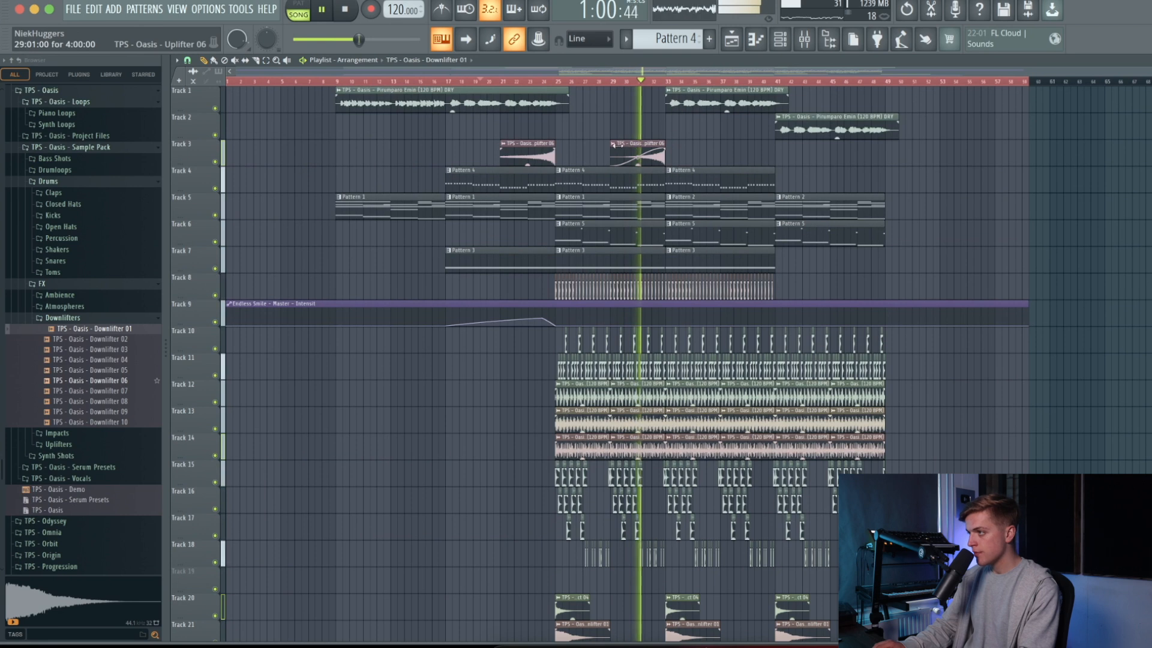
scroll(615, 149, "up", 5)
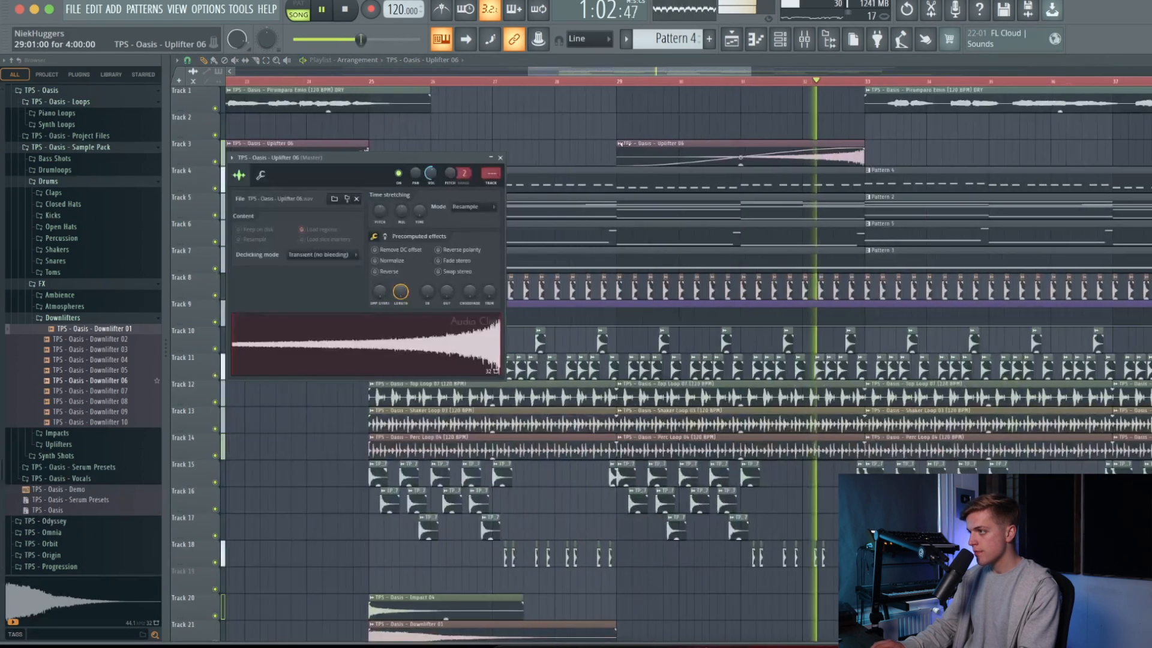
left_click(620, 143)
left_click(648, 216)
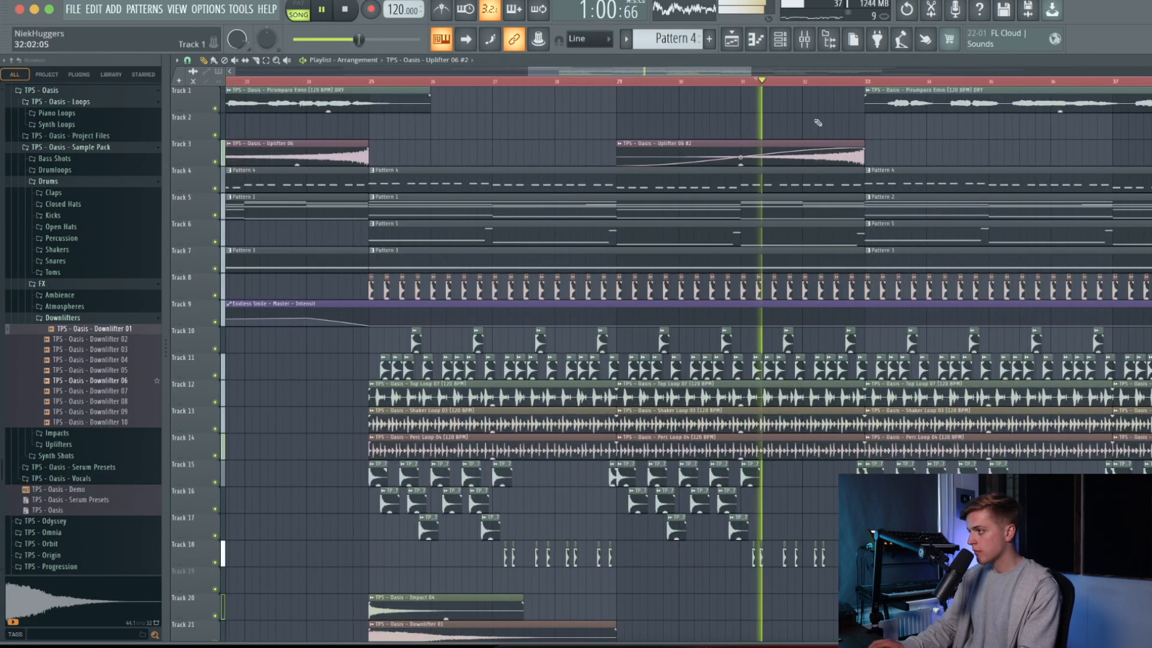
Remove the last two drum hits before bar 33 on Track 8
scroll(831, 128, "up", 3)
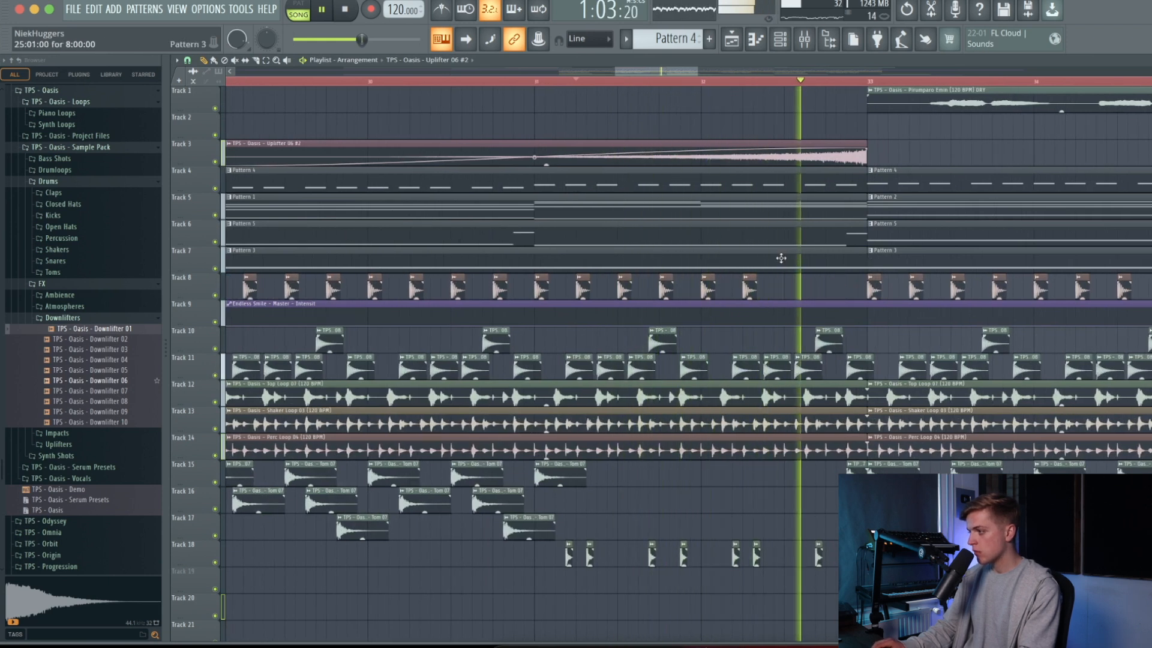
scroll(781, 258, "down", 4)
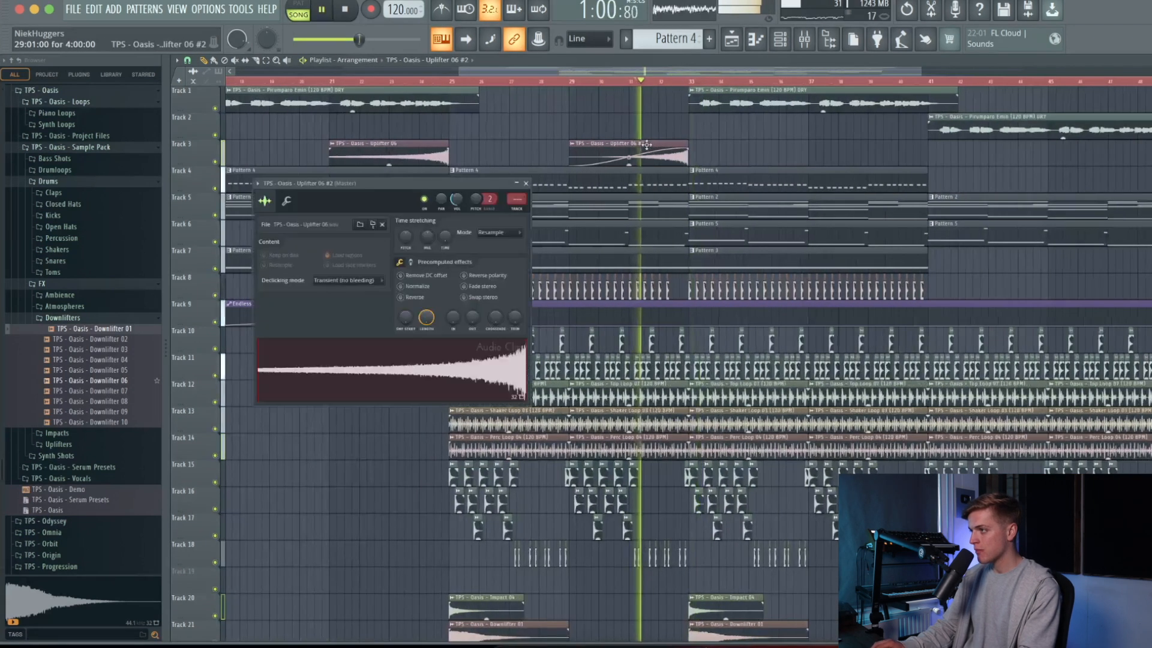
End the fade-in on Uplifter 06 #2 about half a bar before bar 33 and set its channel volume to about 15%
scroll(671, 144, "up", 3)
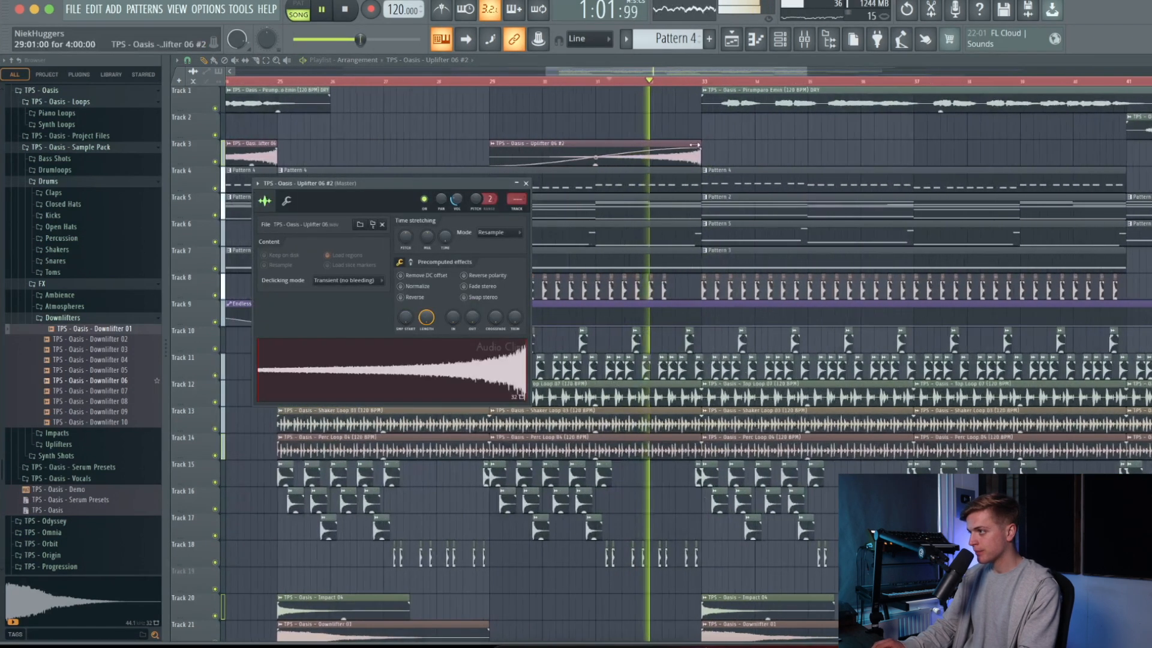
left_click_drag(700, 150, 675, 150)
key("ctrl+z")
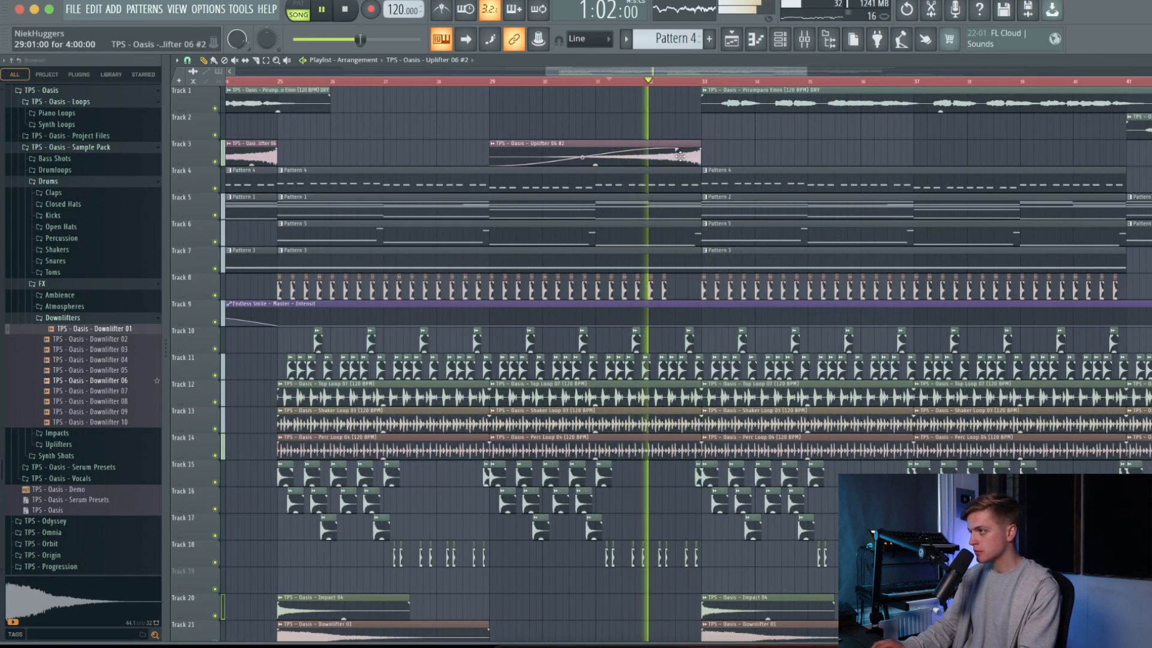
double_click(679, 156)
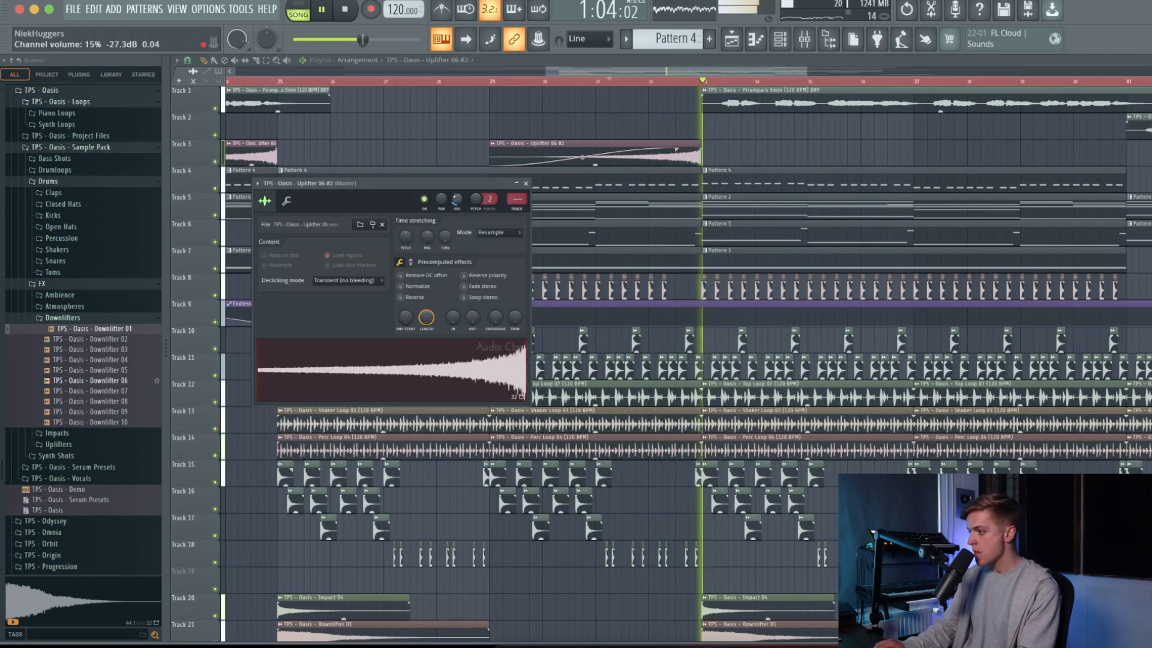
key("Escape")
Replace the sample of the Downlifter 01 clips on Track 21 with Downlifter 10
scroll(721, 303, "down", 6)
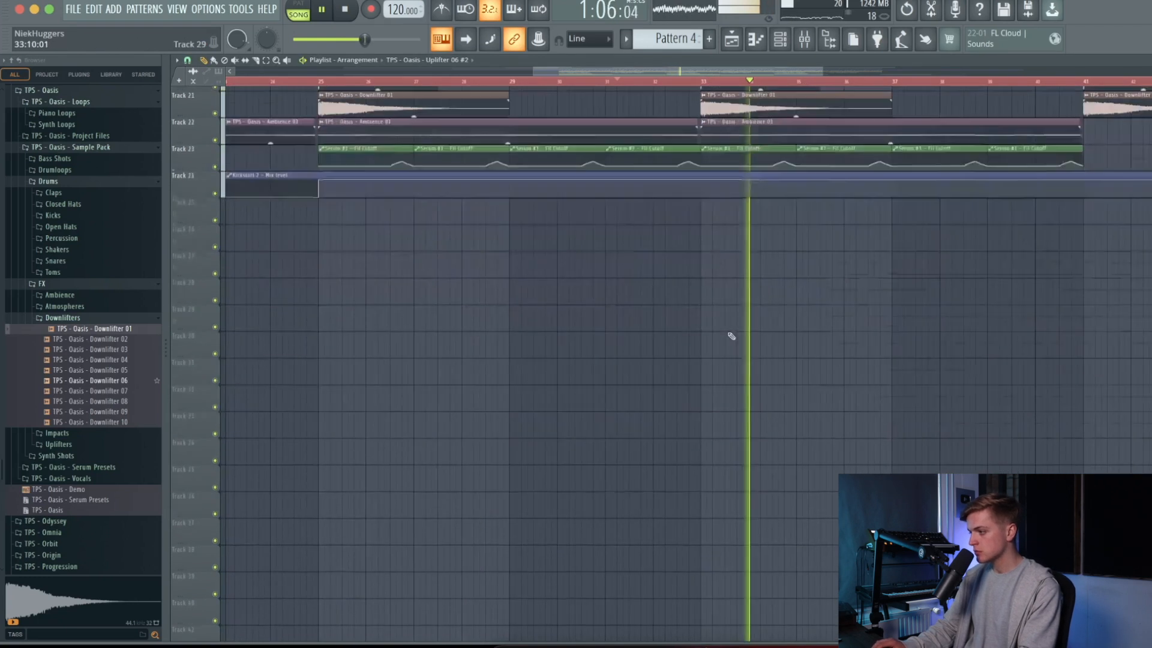
scroll(721, 304, "up", 1)
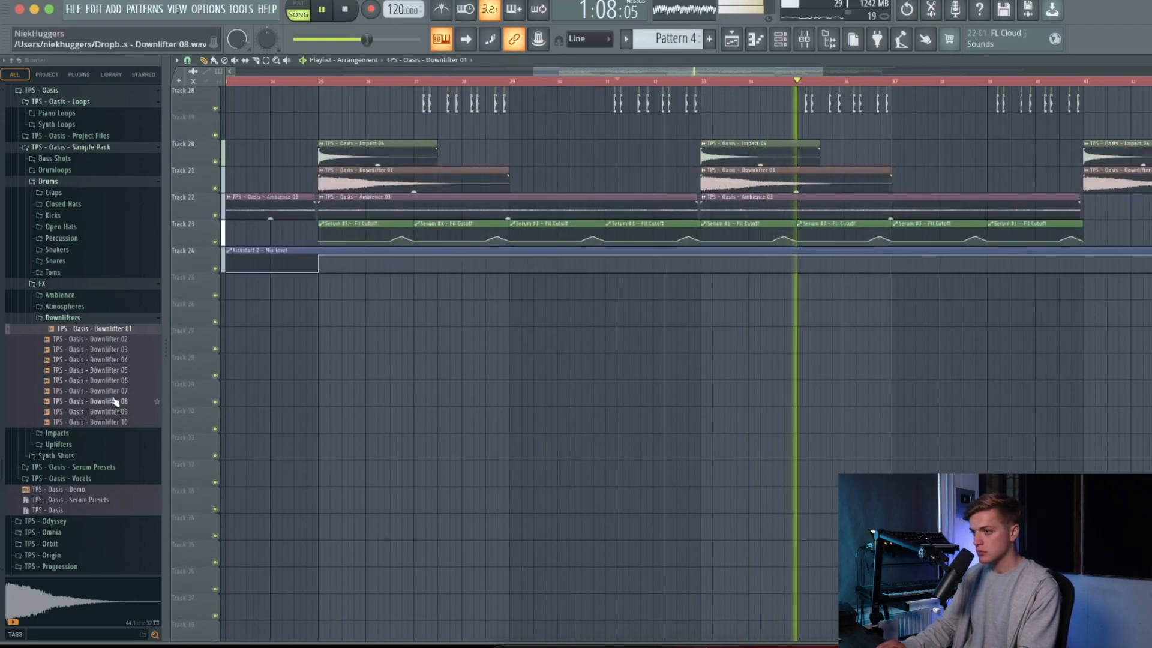
left_click_drag(122, 423, 797, 177)
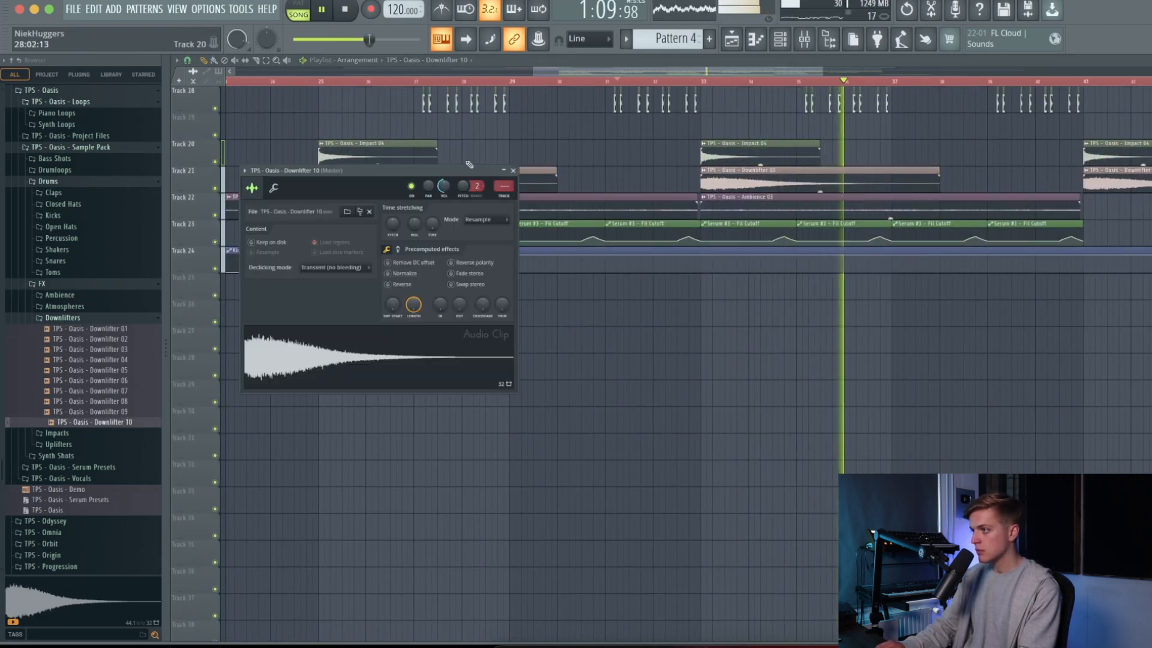
key("Escape")
Play the drop from around bar 25 and set the Downlifter 10 channel volume to about 43%
scroll(401, 103, "down", 4)
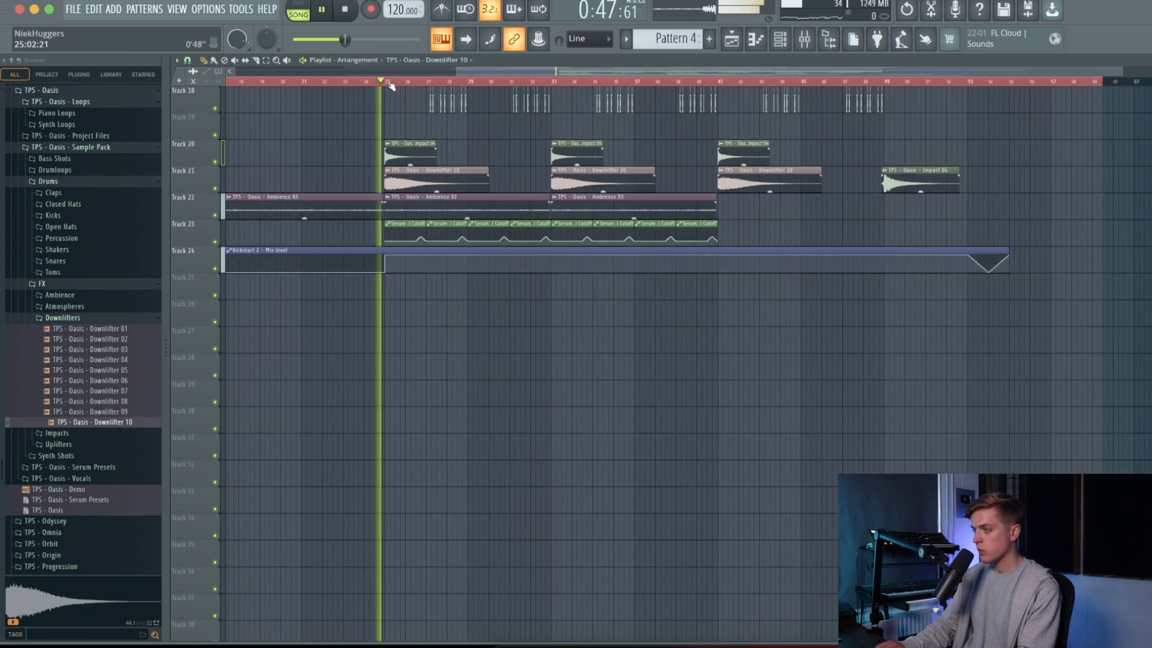
double_click(432, 179)
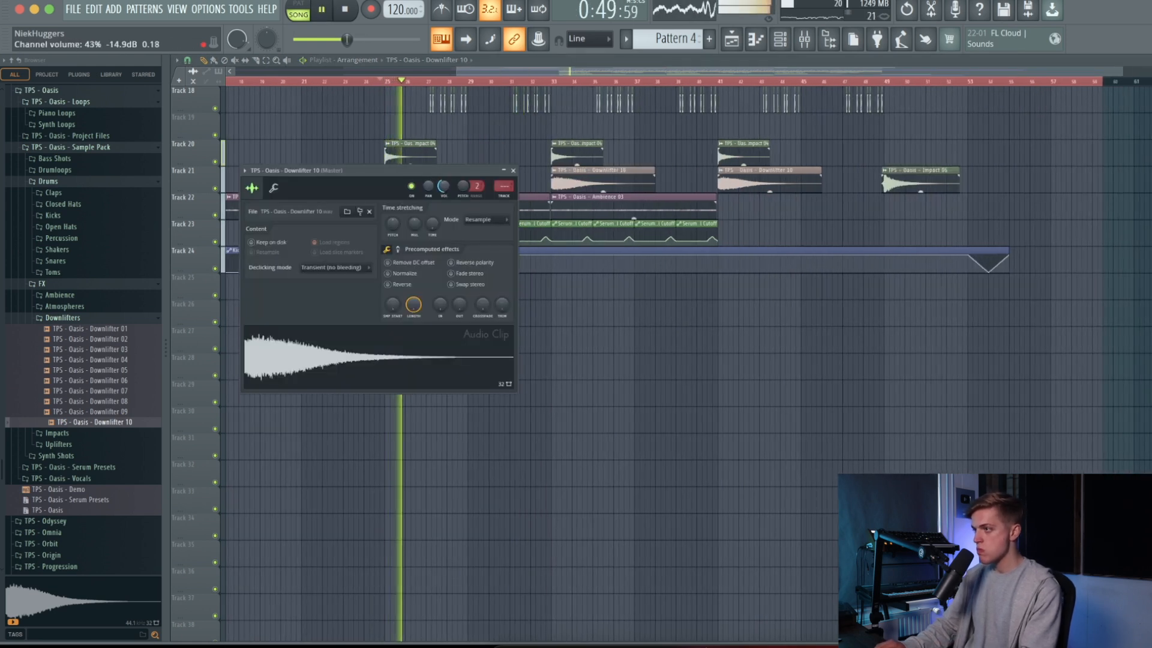
key("Escape")
scroll(460, 147, "down", 4)
scroll(462, 148, "up", 10)
key("space")
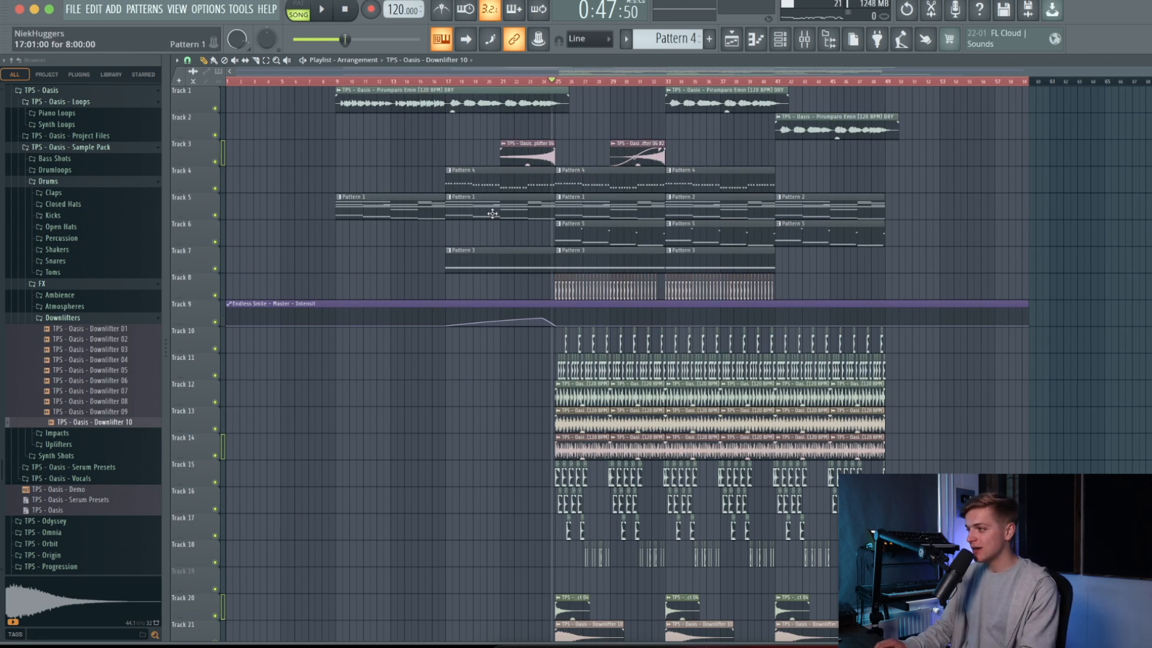
Move the Endless Smile Intensity automation from Track 9 to Track 24 and the Kickstart 2 mix level automation to Track 26
scroll(471, 252, "down", 1, "alt")
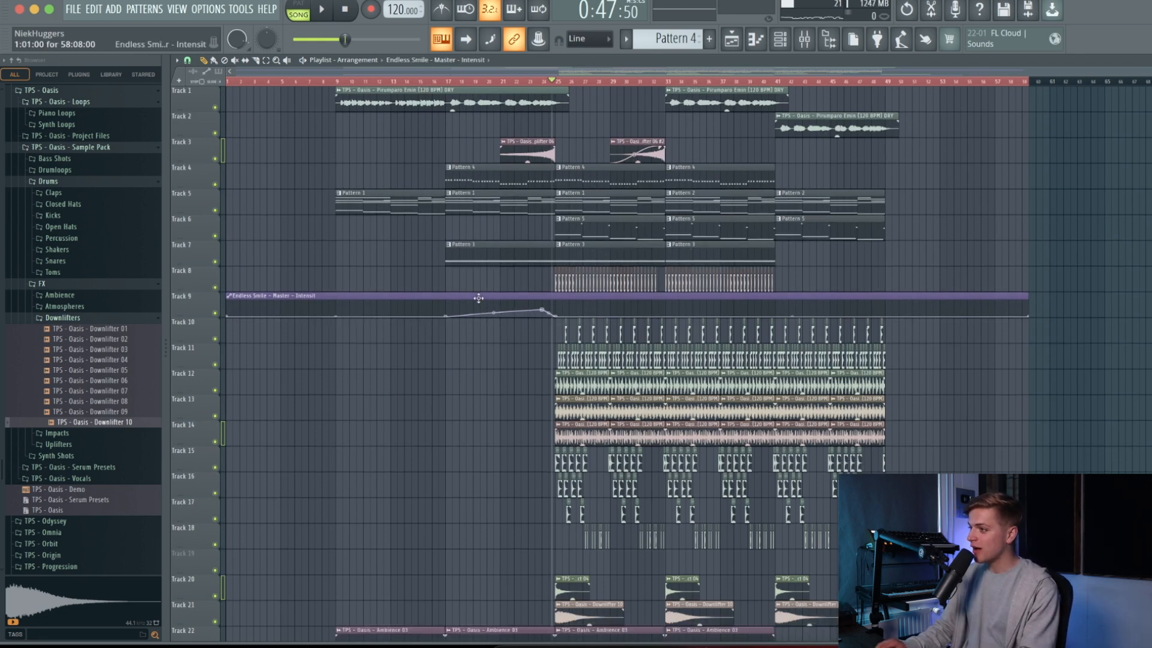
scroll(303, 464, "down", 5)
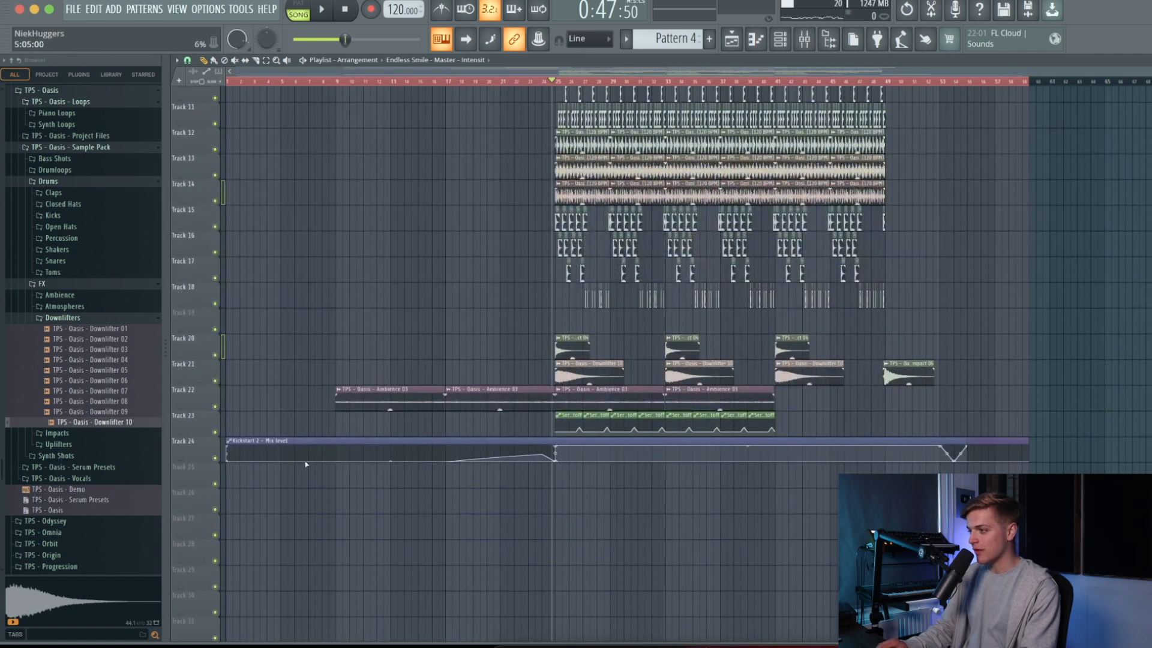
left_click_drag(378, 439, 378, 491)
Move the Serum cutoff, Endless Smile and Kickstart 2 automation clips down one track
left_click_drag(347, 424, 786, 554, "ctrl")
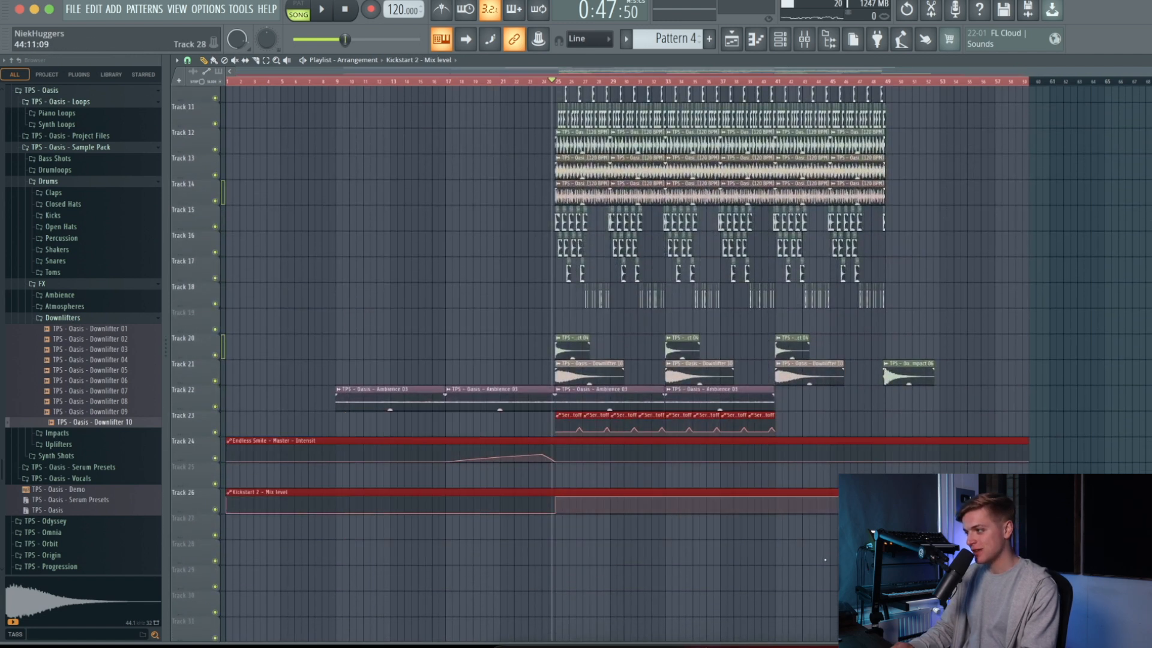
key("shift+Down")
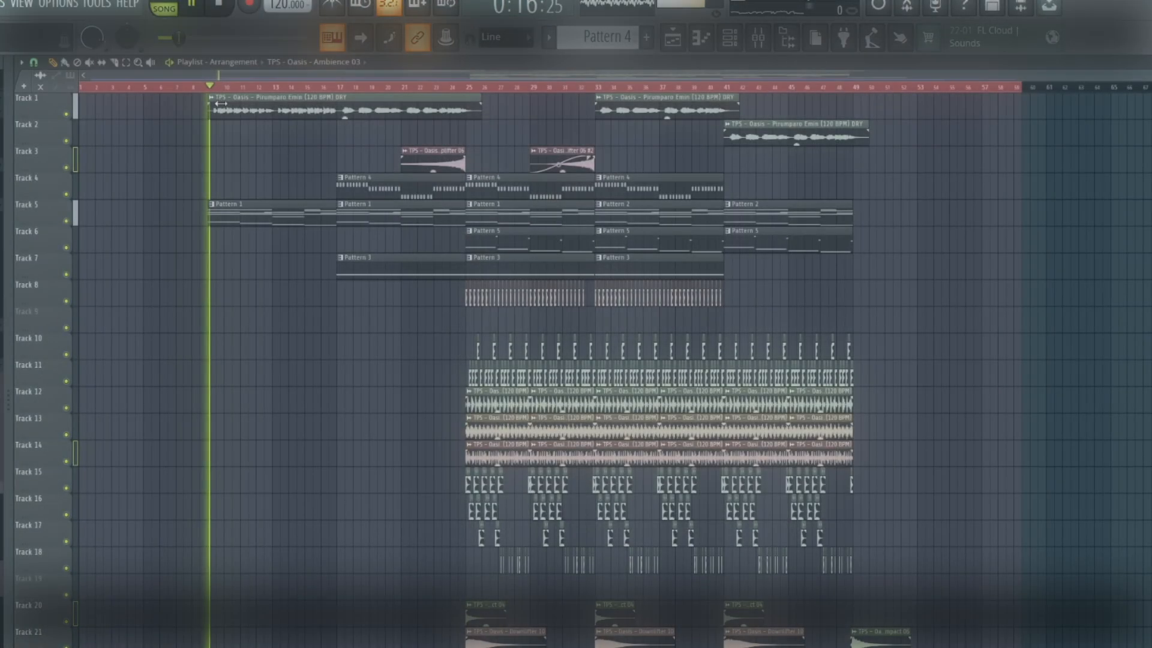